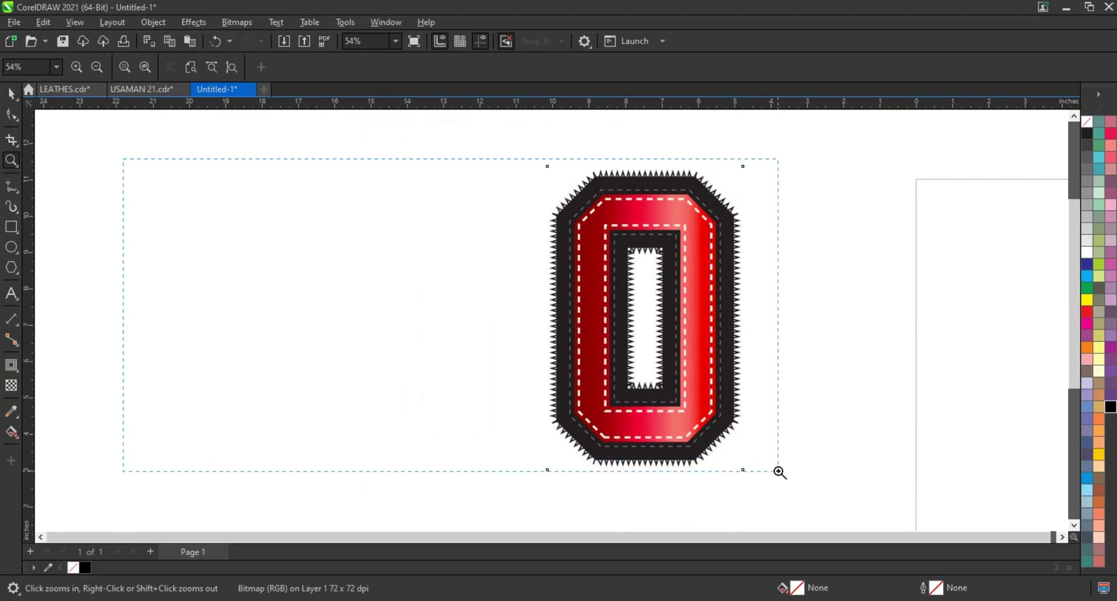
Add the artistic text O in the empty area beside the reference number and enlarge it to about 3 by 3.3 inches
left_click(11, 293)
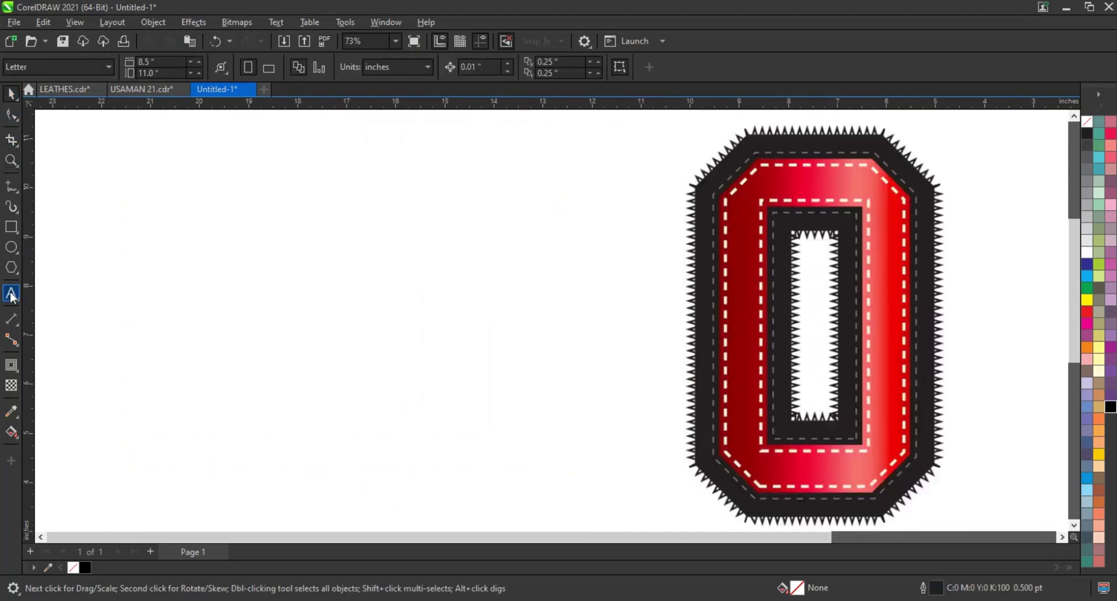
type("O")
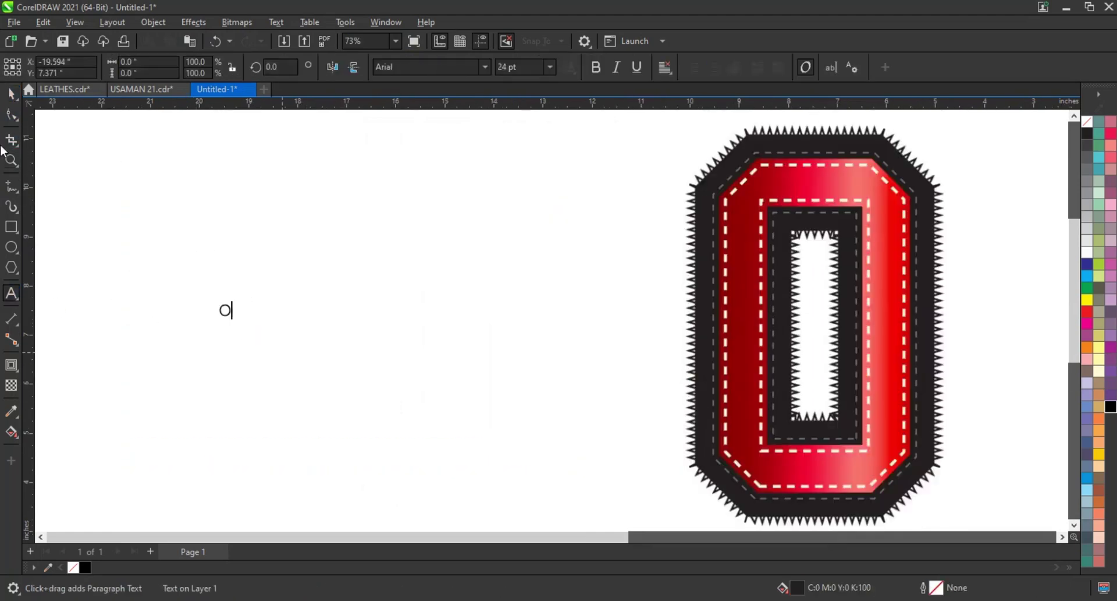
left_click(11, 95)
left_click_drag(236, 322, 304, 407)
Set the letter's font to Jersey M54, enlarge it to about 3.76 by 6.48 inches and place it nearer the reference number
left_click(486, 69)
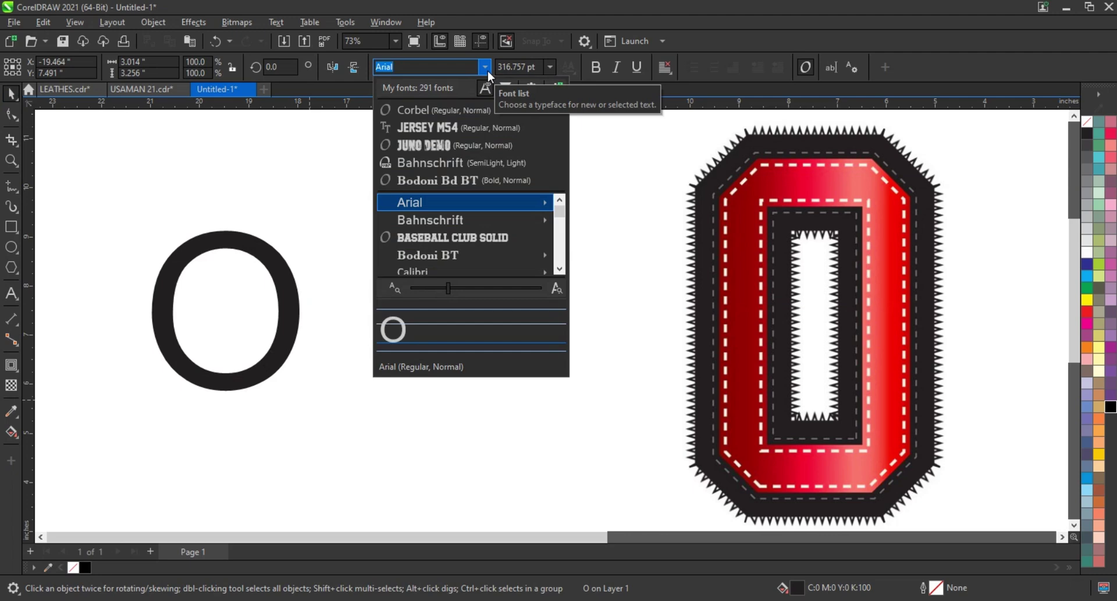
left_click(451, 125)
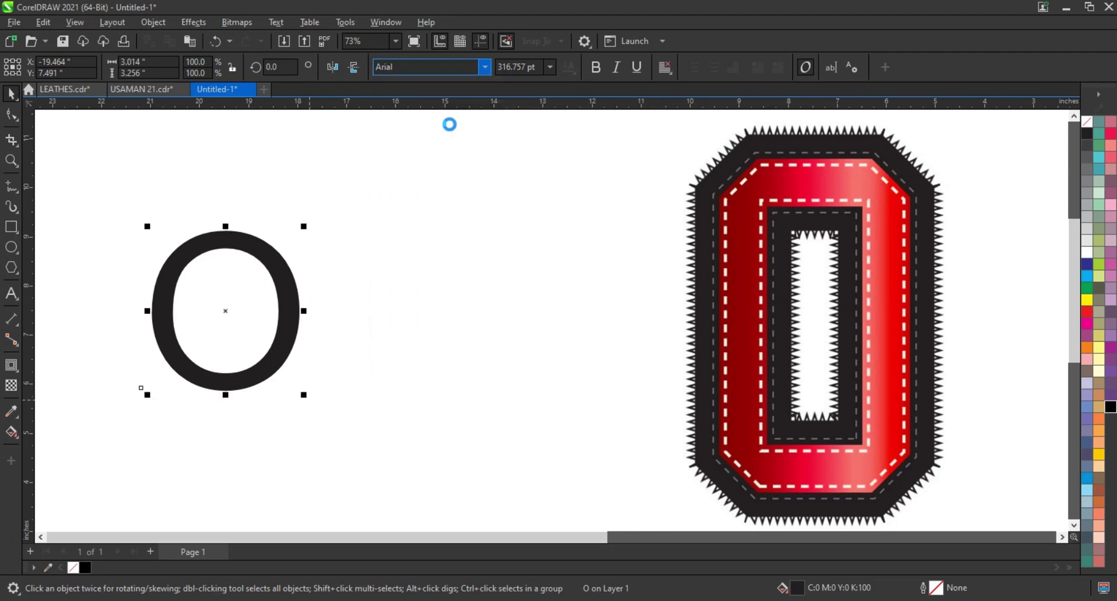
left_click_drag(253, 393, 343, 494)
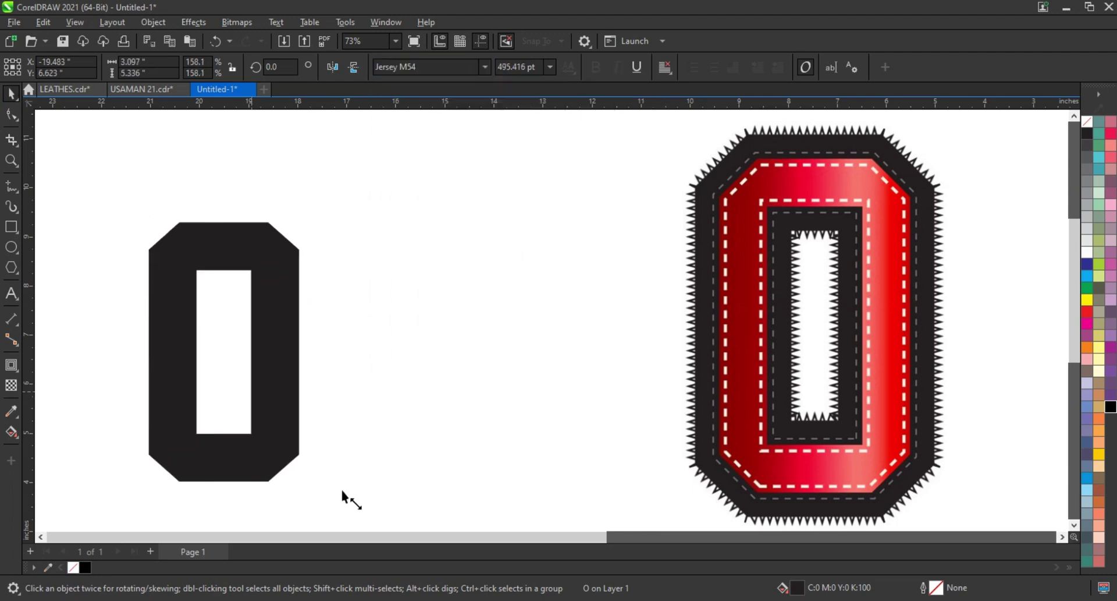
left_click_drag(310, 220, 358, 169)
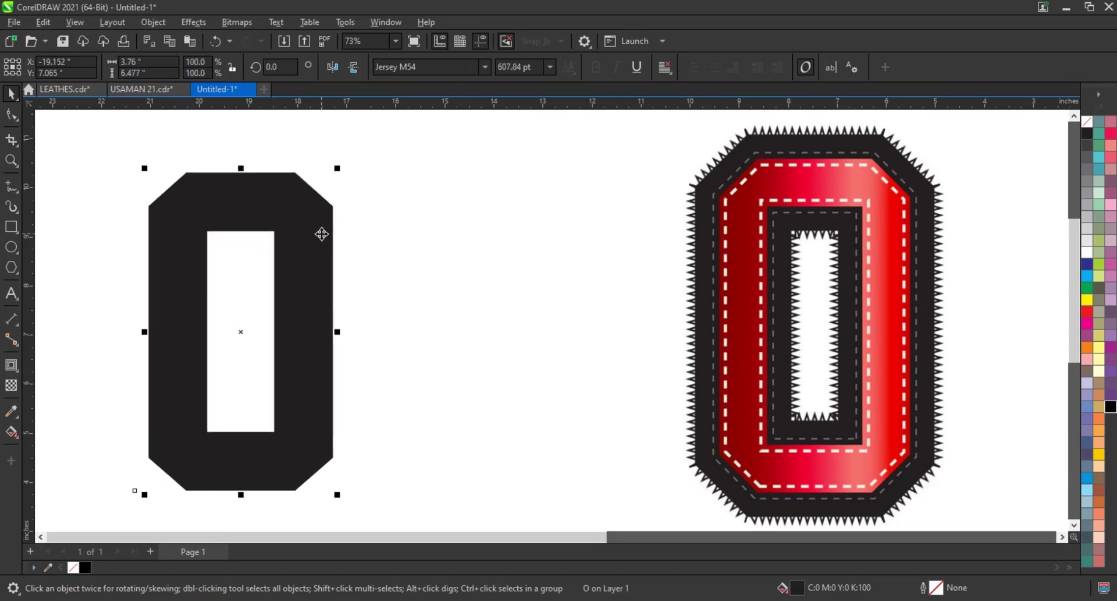
left_click_drag(322, 233, 398, 225)
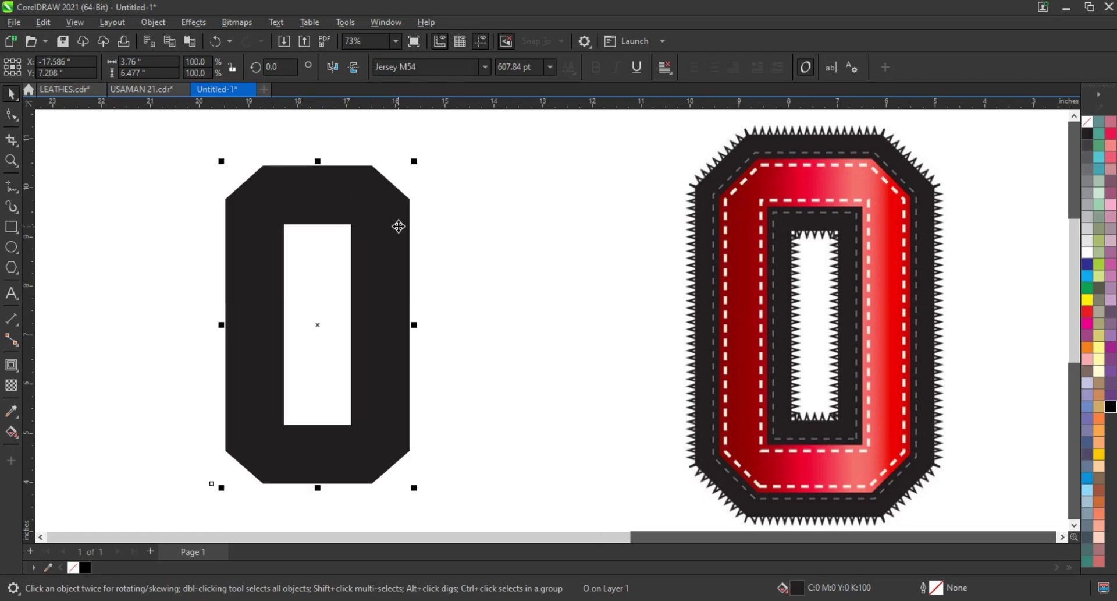
Convert the letter to curves and give it a 60% black fill with a black outline
key("ctrl+q")
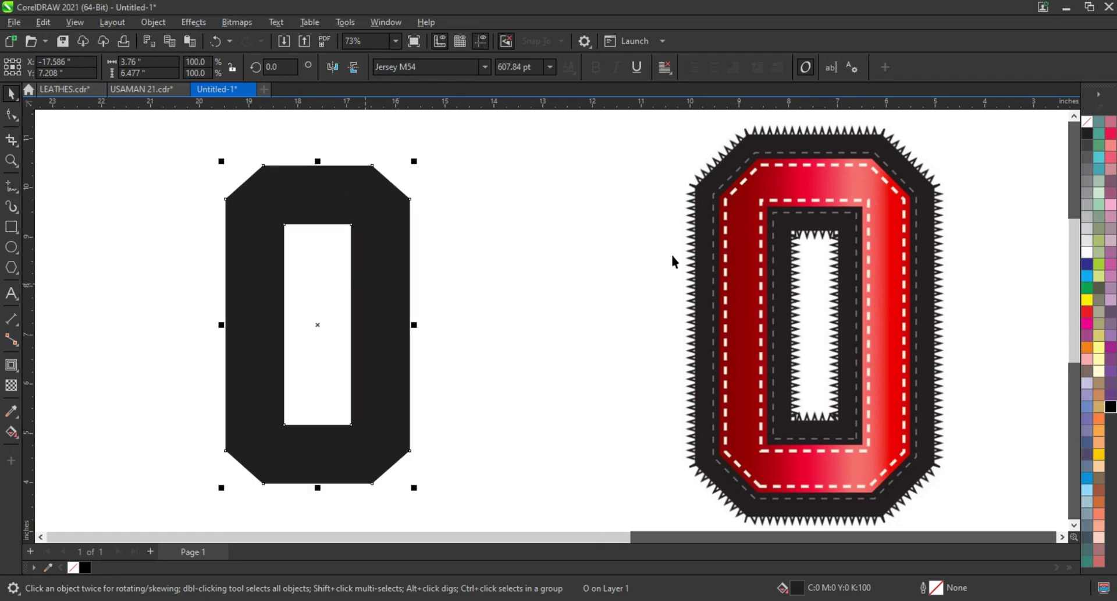
left_click(1092, 186)
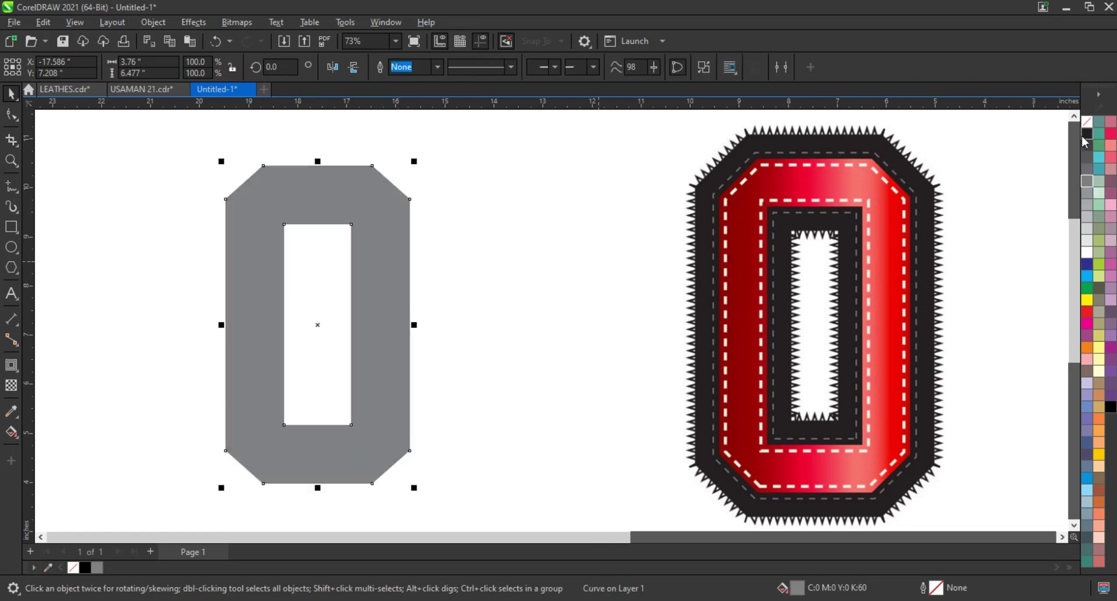
right_click(1086, 141)
left_click(427, 372)
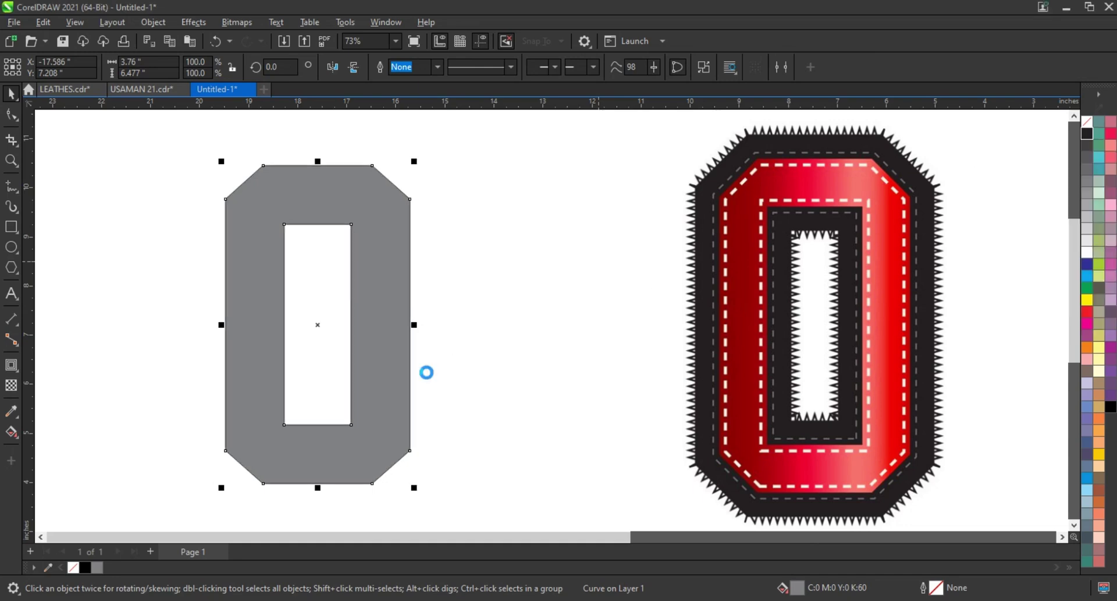
left_click_drag(388, 308, 389, 323)
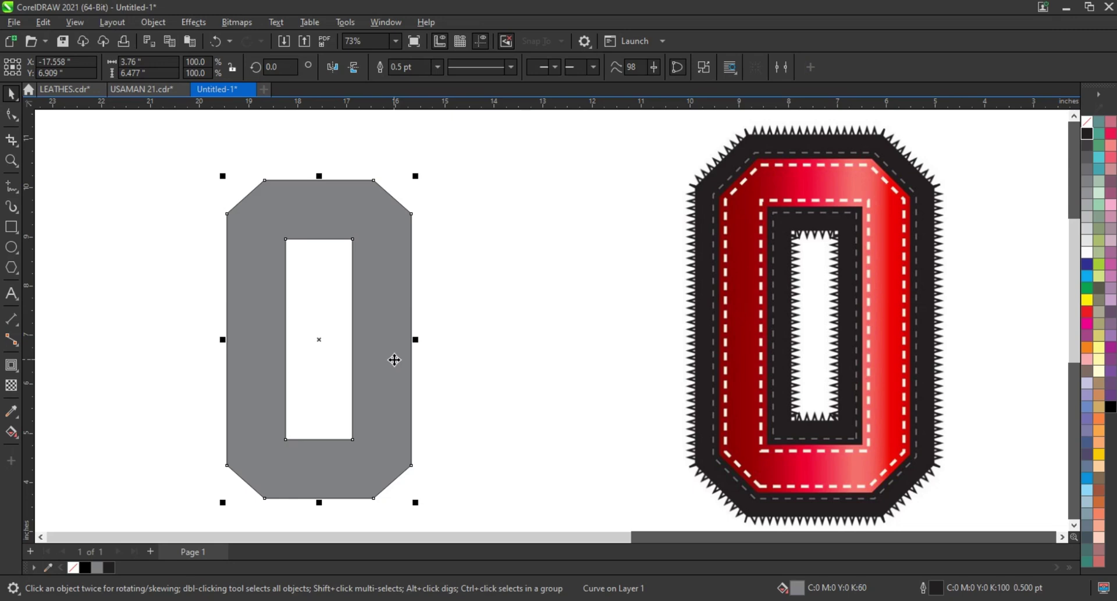
left_click(11, 365)
left_click_drag(376, 181, 382, 155)
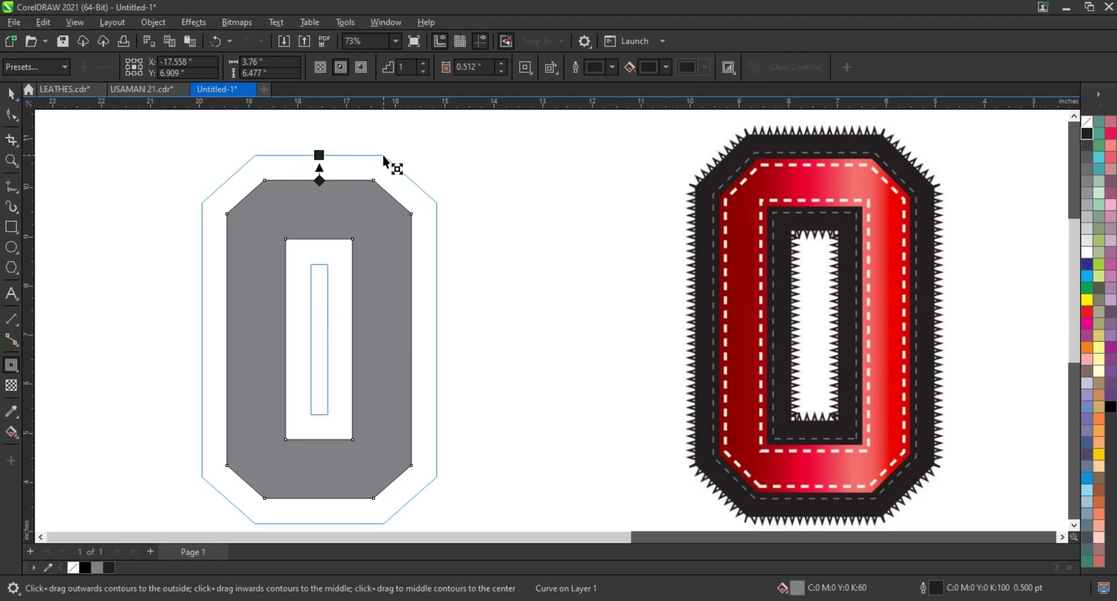
left_click_drag(383, 155, 382, 154)
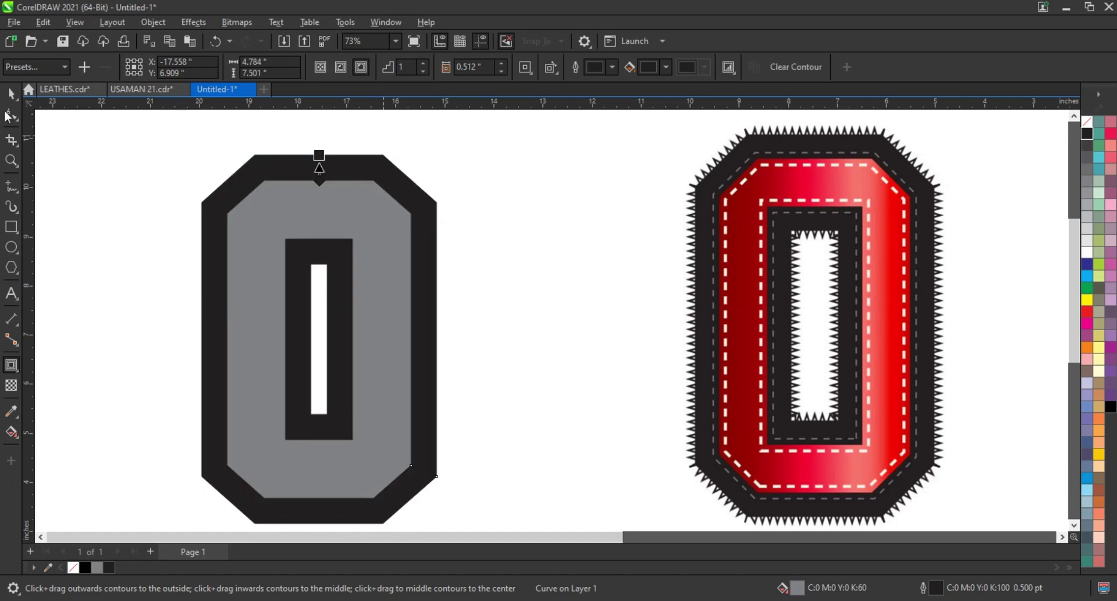
key("space")
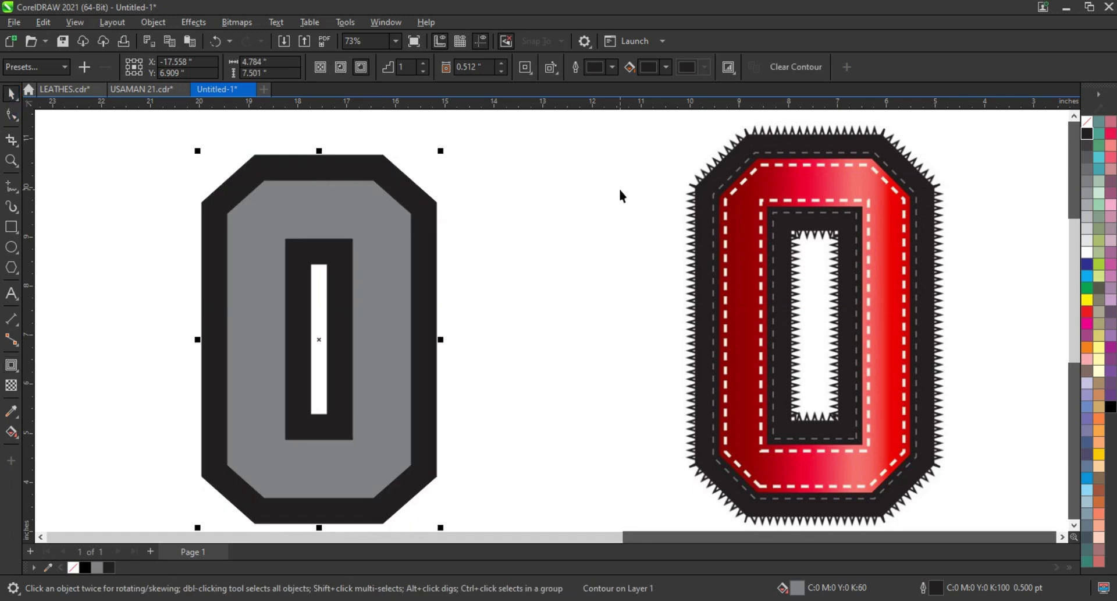
key("ctrl+z")
Create a one-step inside contour on the grey letter with an offset of about 0.171 inch
left_click(10, 369)
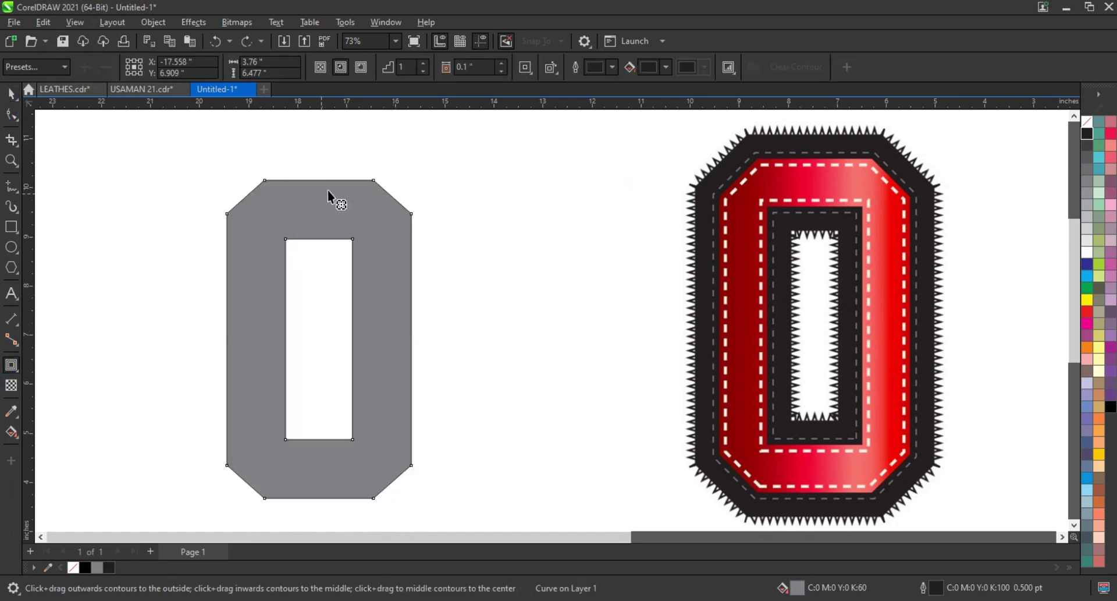
left_click_drag(370, 184, 369, 188)
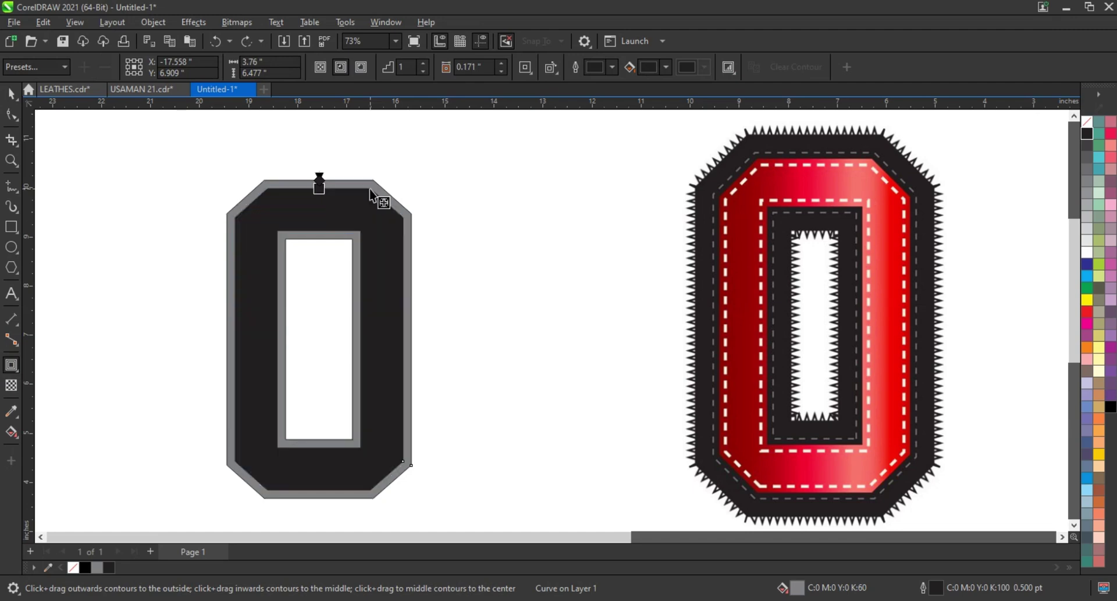
key("space")
Break the contour apart and delete the larger grey shape
left_click(160, 27)
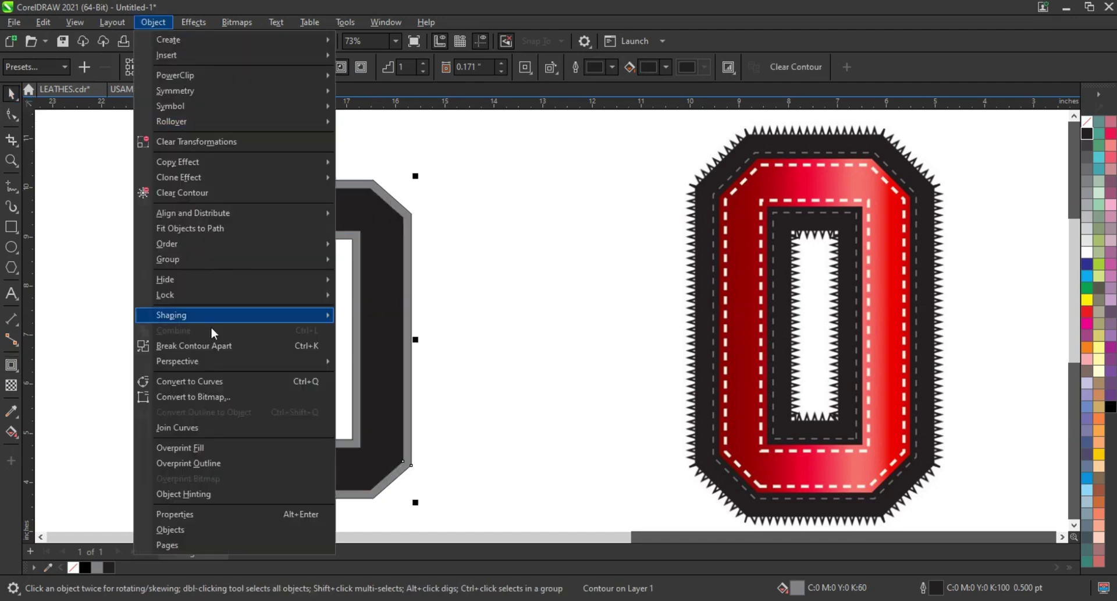
left_click(211, 343)
left_click(402, 207)
key("Delete")
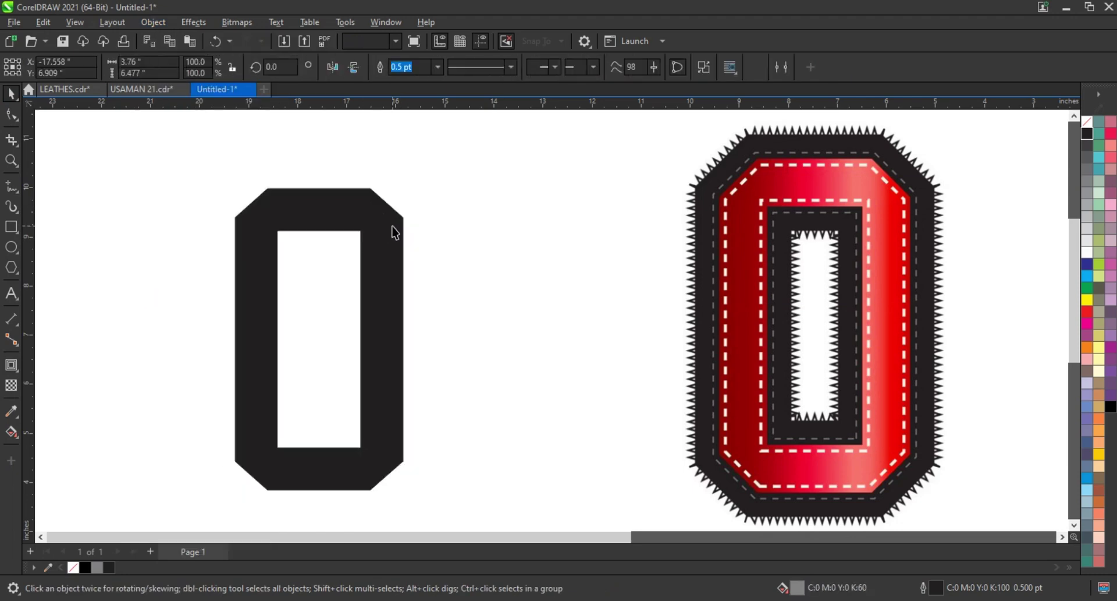
Give the remaining black letter shape a 50% black outline and a 10% black fill
left_click(392, 230)
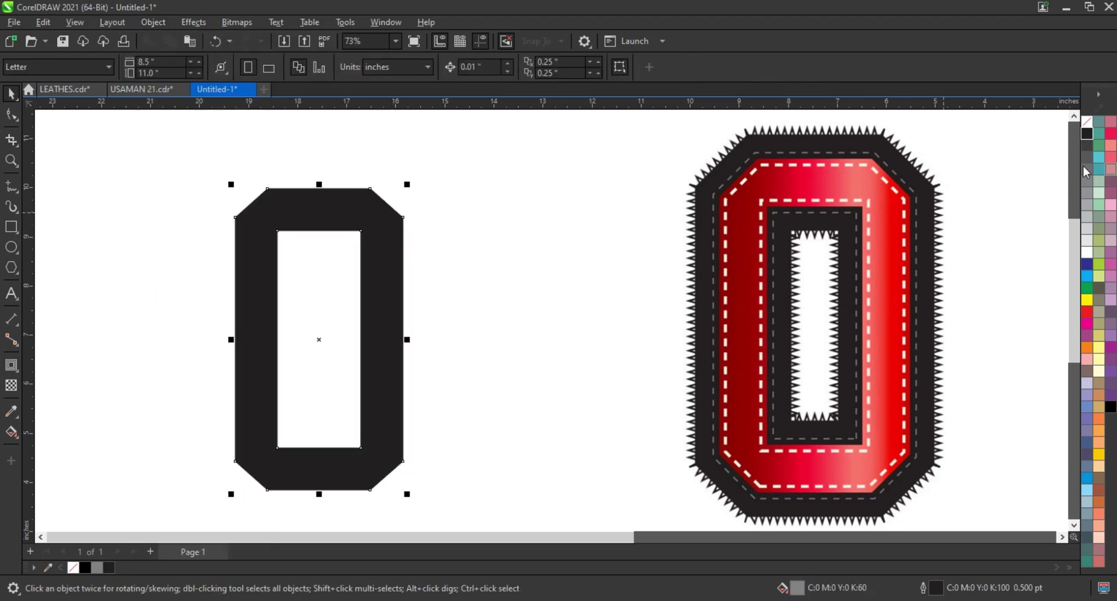
right_click(1086, 196)
left_click(1074, 202)
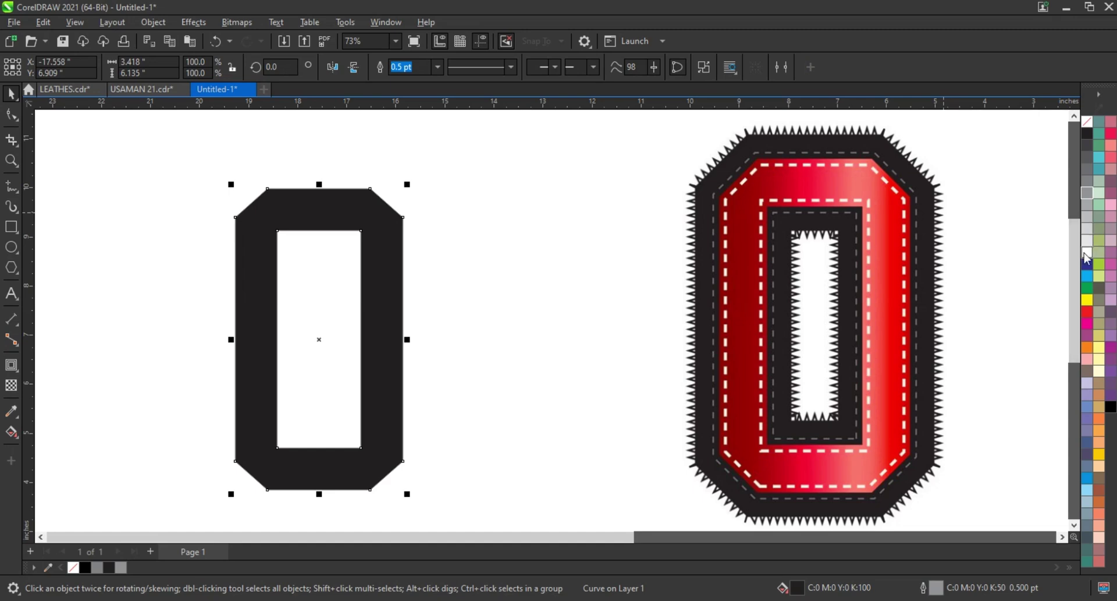
left_click(1087, 240)
Create a one-step outside contour of about 0.413 inch around the light grey letter and break the contour apart
left_click(11, 365)
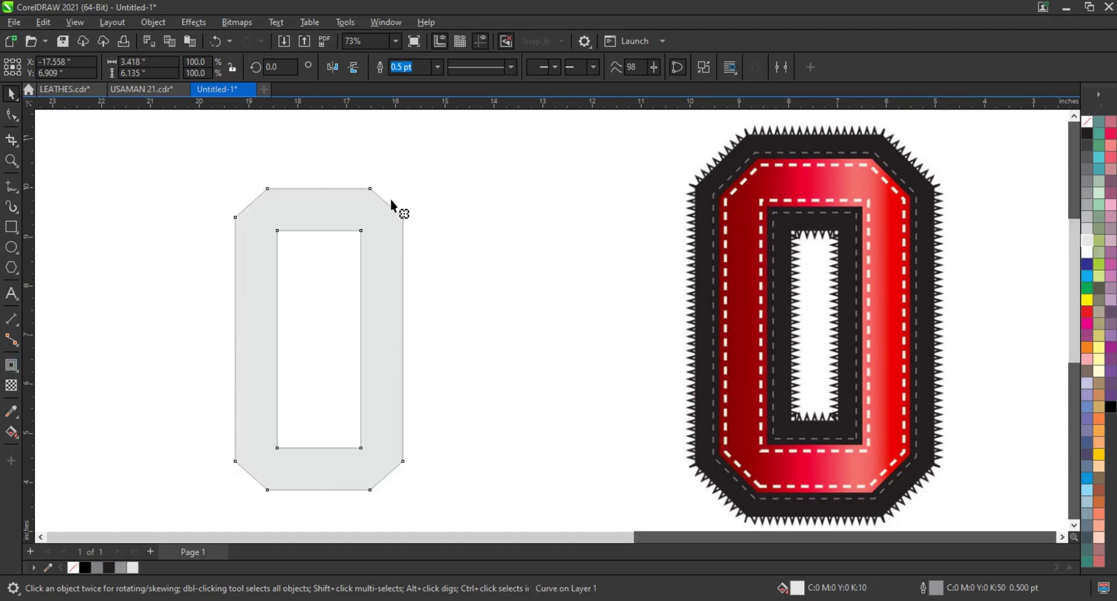
left_click_drag(379, 195, 386, 168)
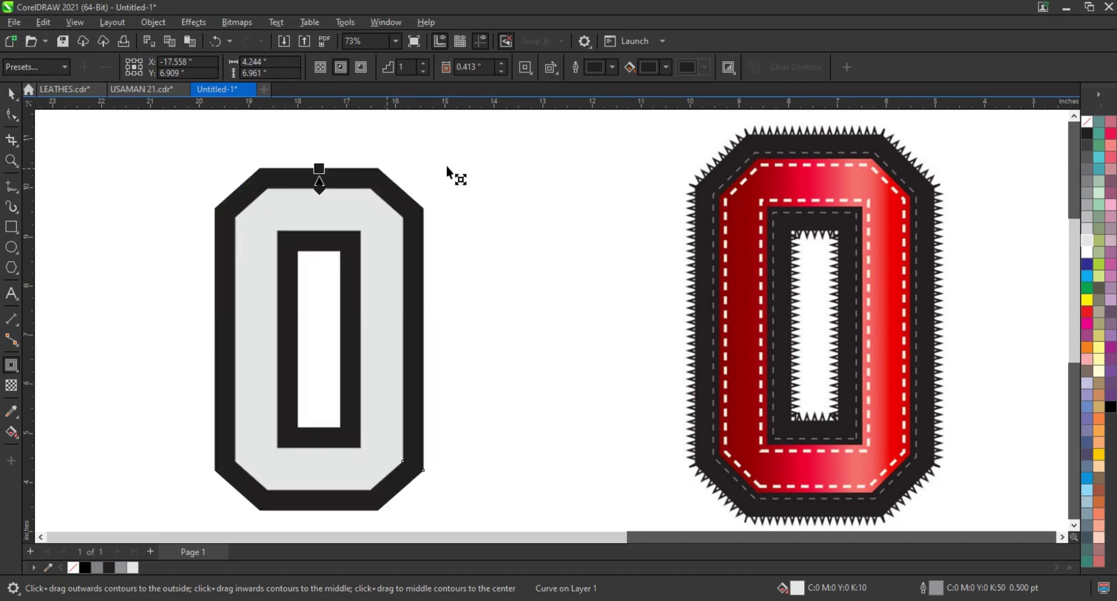
left_click(14, 96)
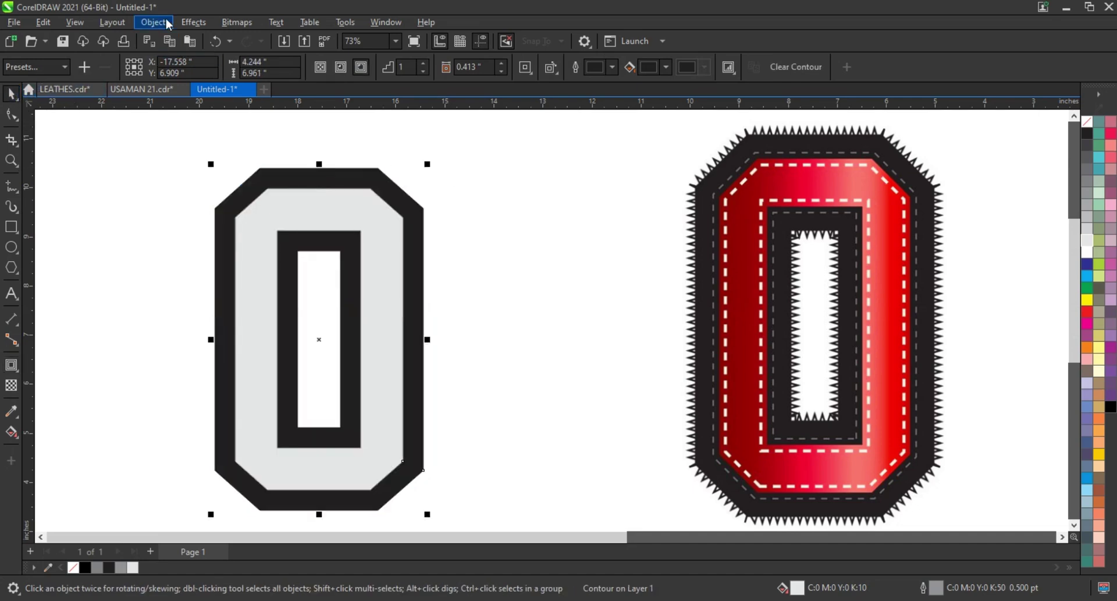
left_click(155, 22)
left_click(484, 320)
left_click(482, 315)
Fill the inner letter shape with red, and apply the light red, bright red and dark red sampled from the reference number to it in turn
left_click(386, 330)
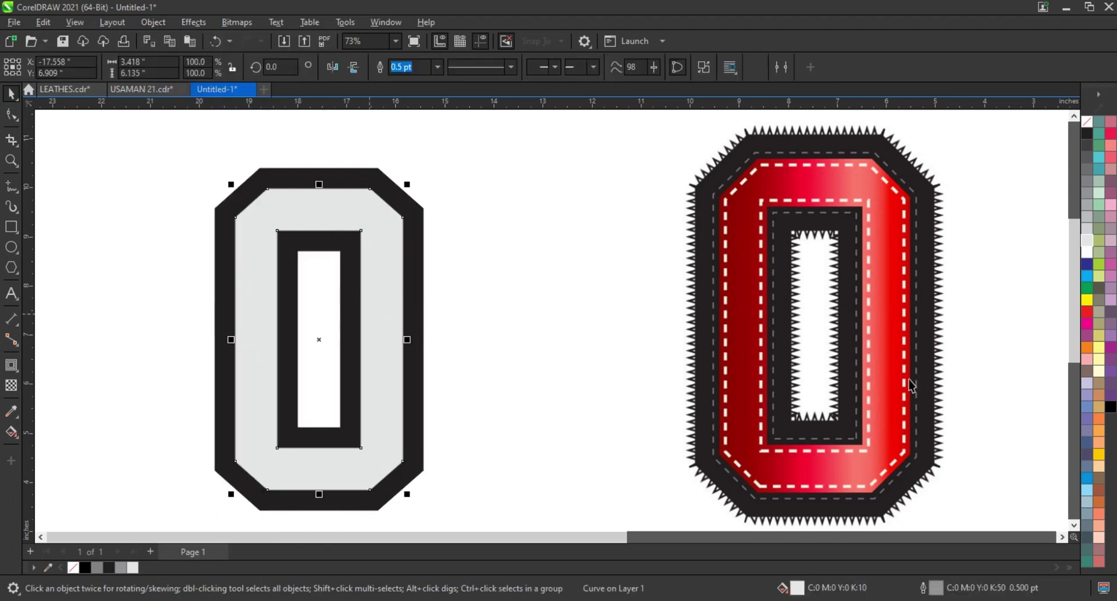
left_click(1090, 312)
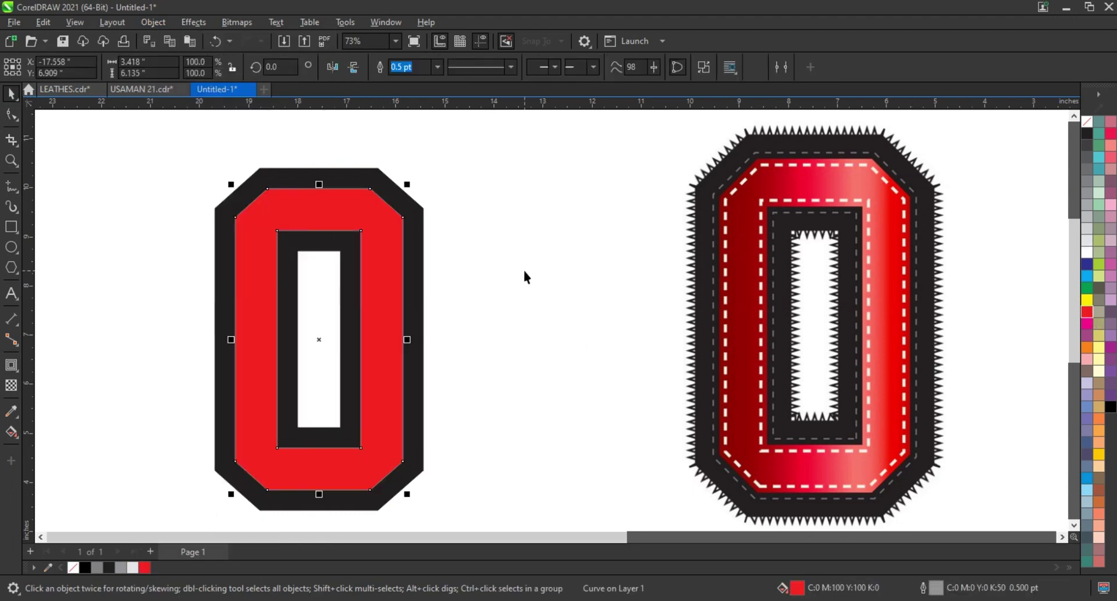
left_click(12, 412)
left_click(861, 465)
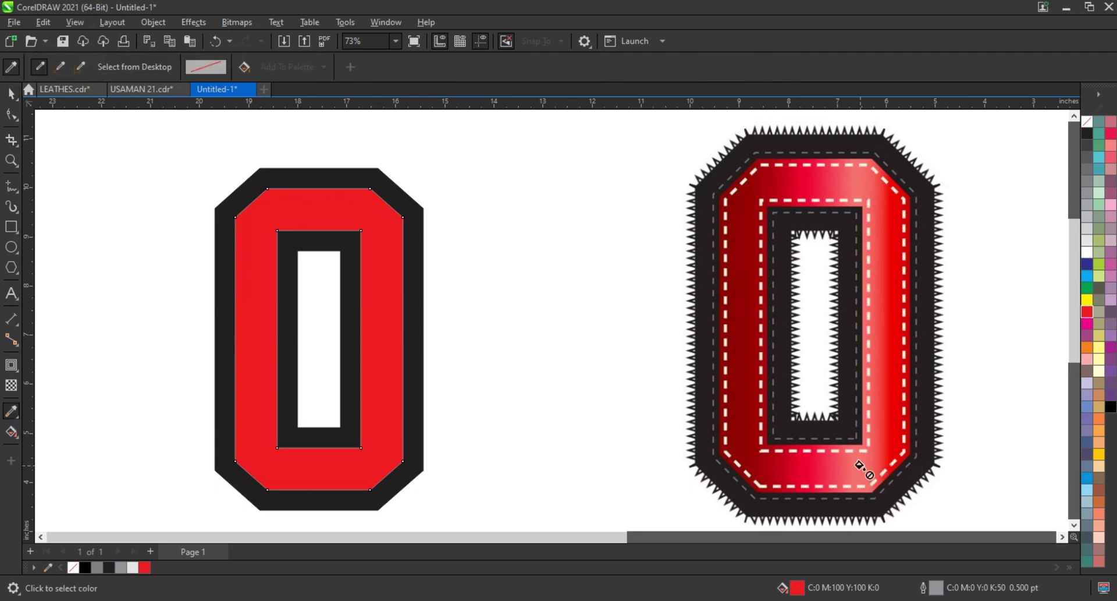
left_click(346, 474)
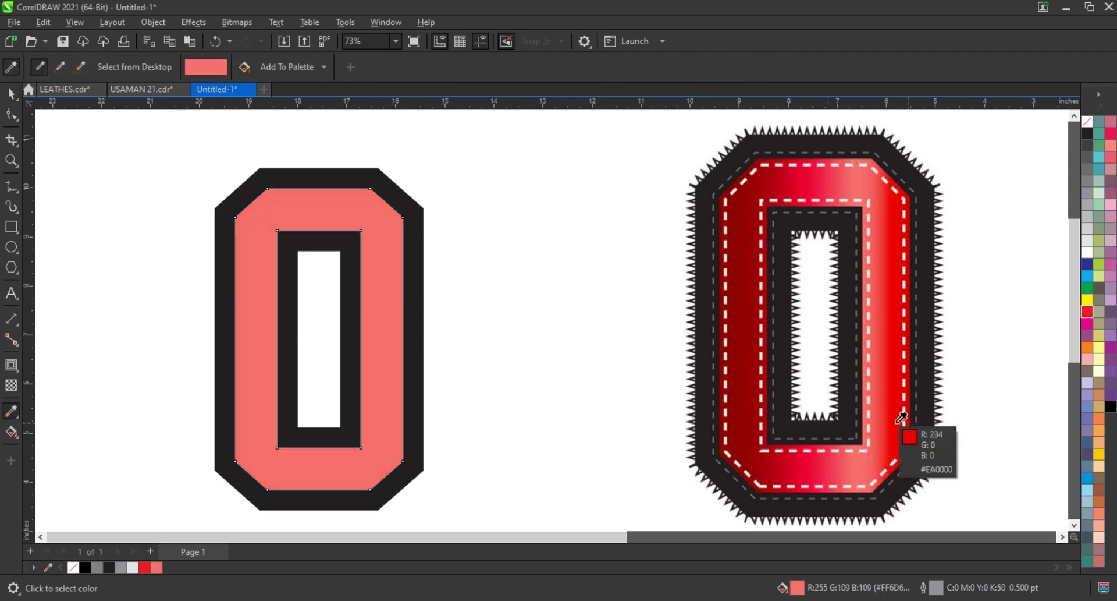
left_click(900, 423)
left_click(389, 441)
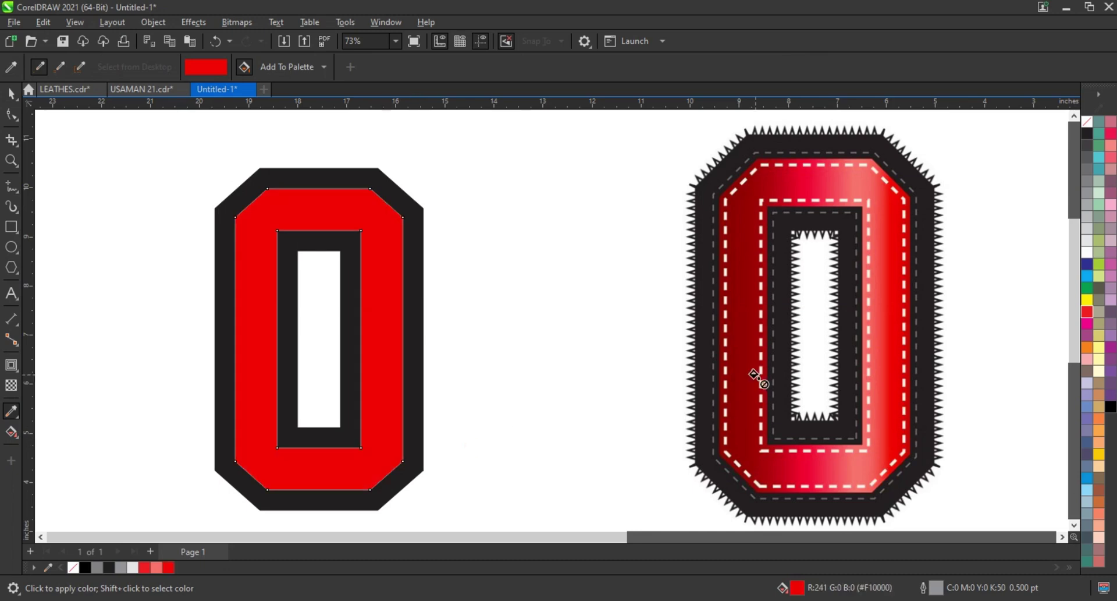
left_click(748, 366)
left_click(367, 388)
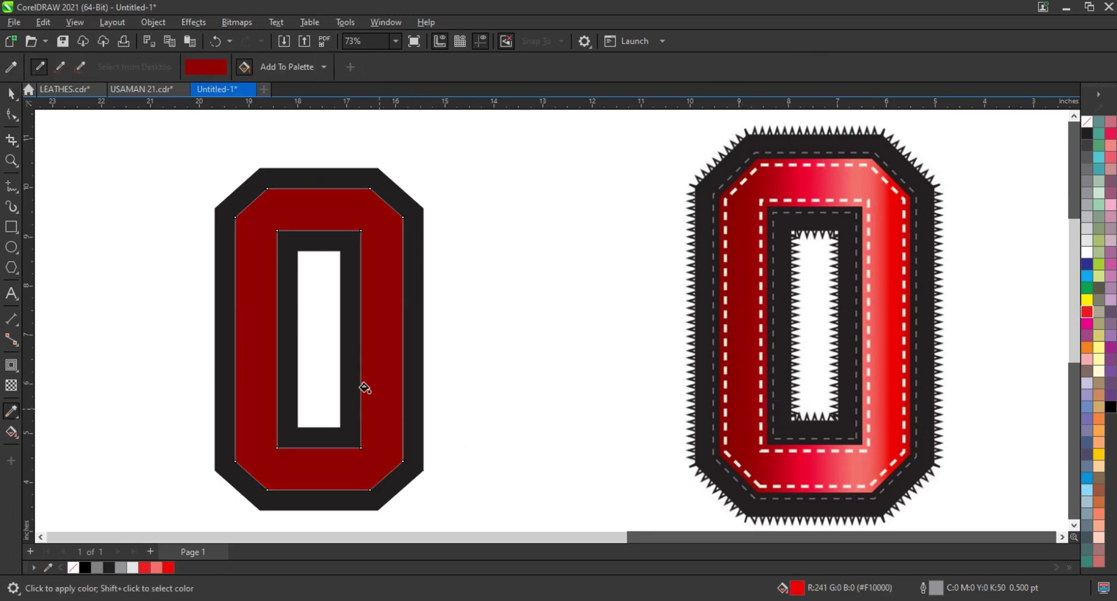
left_click(12, 94)
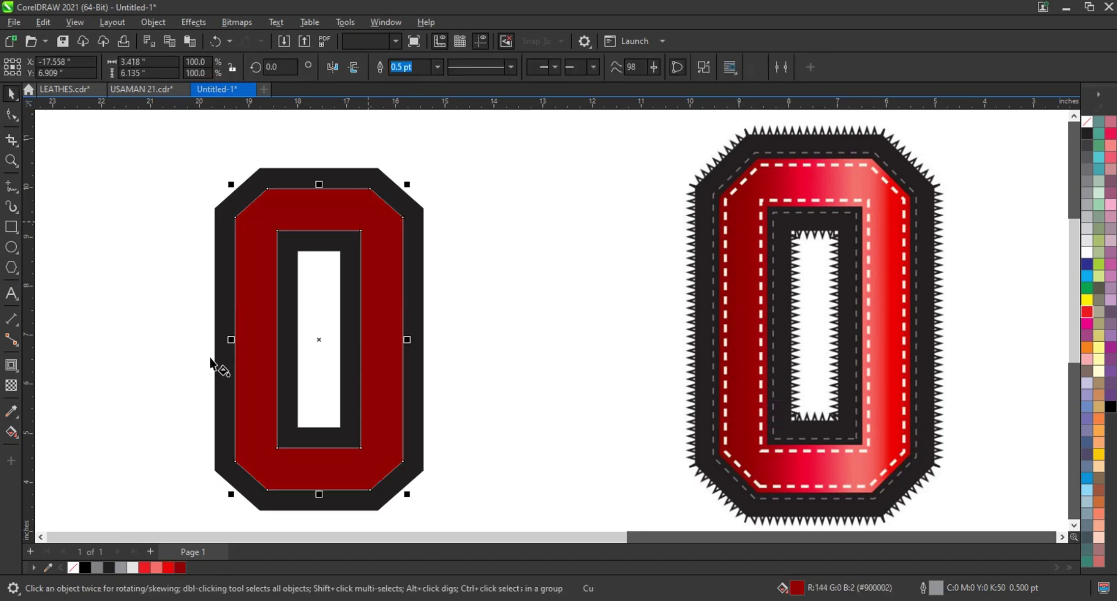
Apply a horizontal linear fountain fill across the inner letter shape, running from dark red to the sampled bright red
key("g")
left_click_drag(226, 362, 417, 363)
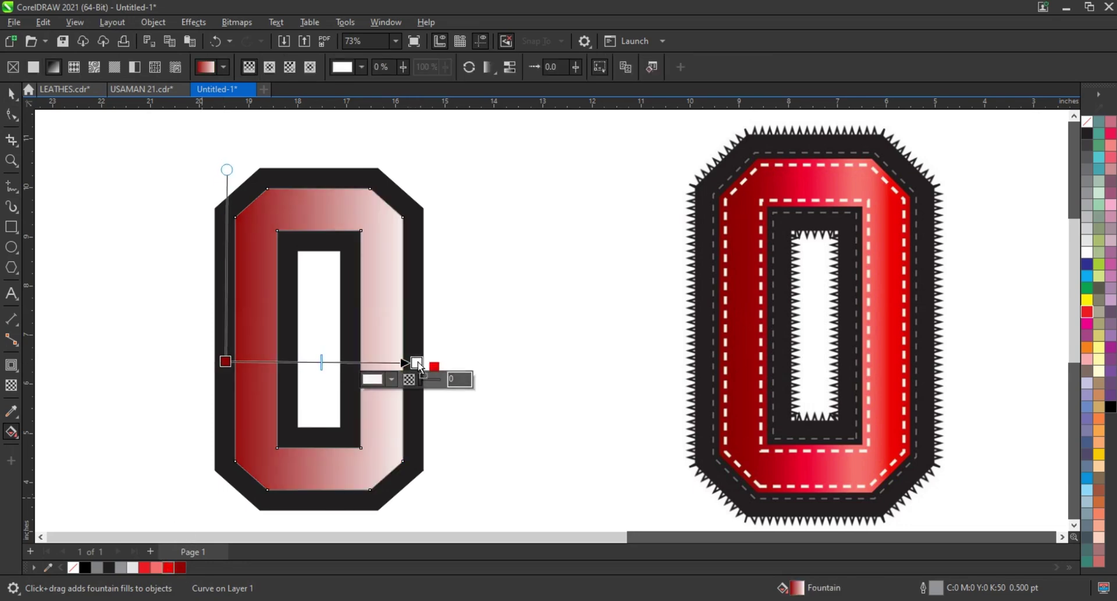
left_click_drag(421, 367, 418, 363)
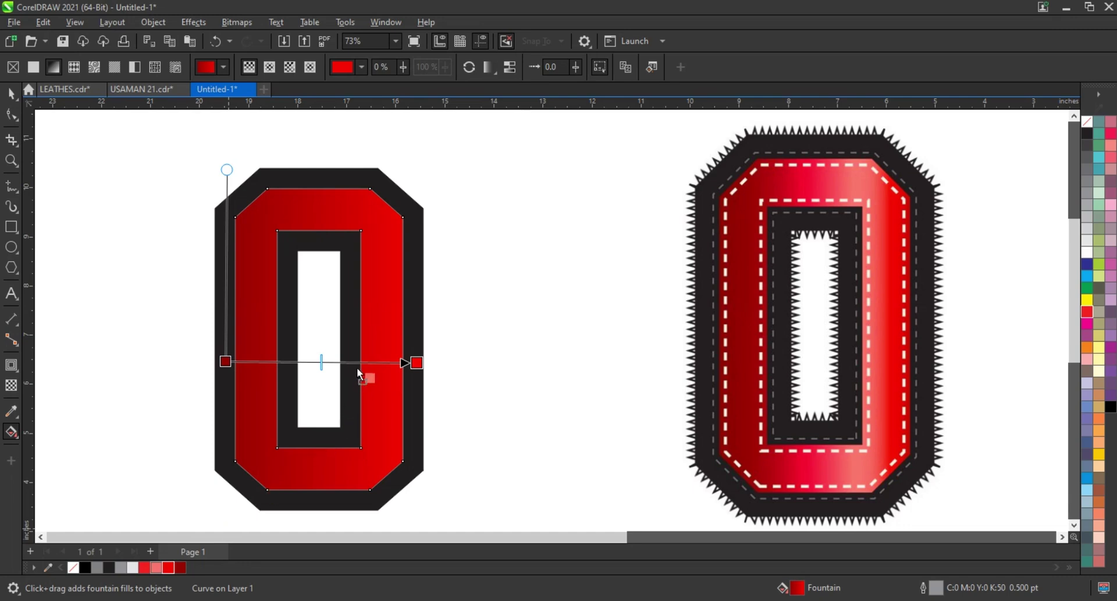
Add a light red colour stop over the letter's right stem and move the gradient's dark red start inward to its left stem
left_click_drag(368, 362, 368, 363)
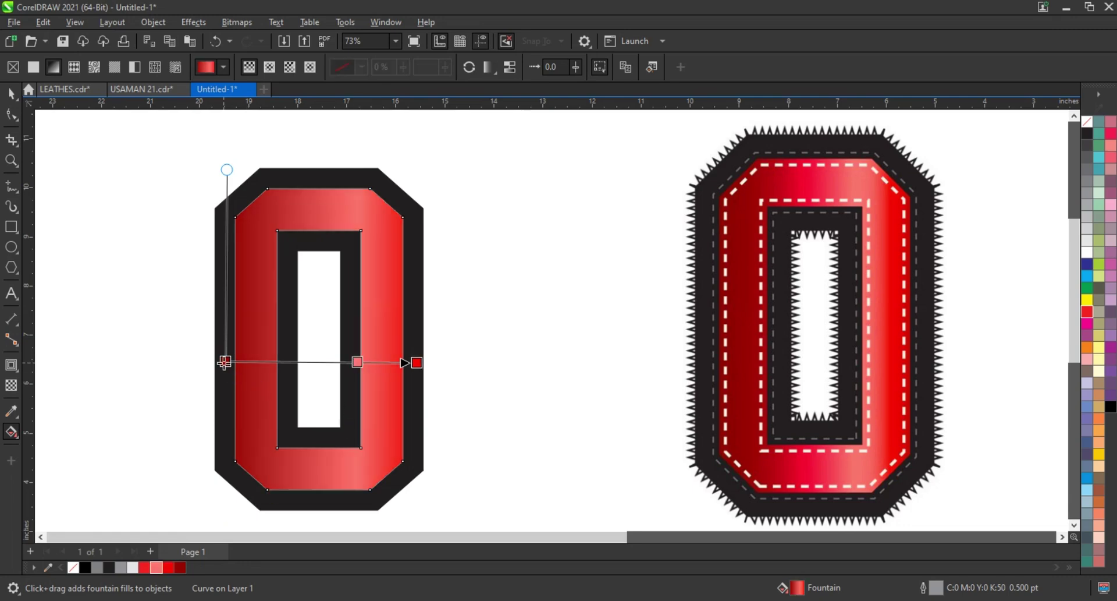
left_click_drag(225, 362, 260, 362)
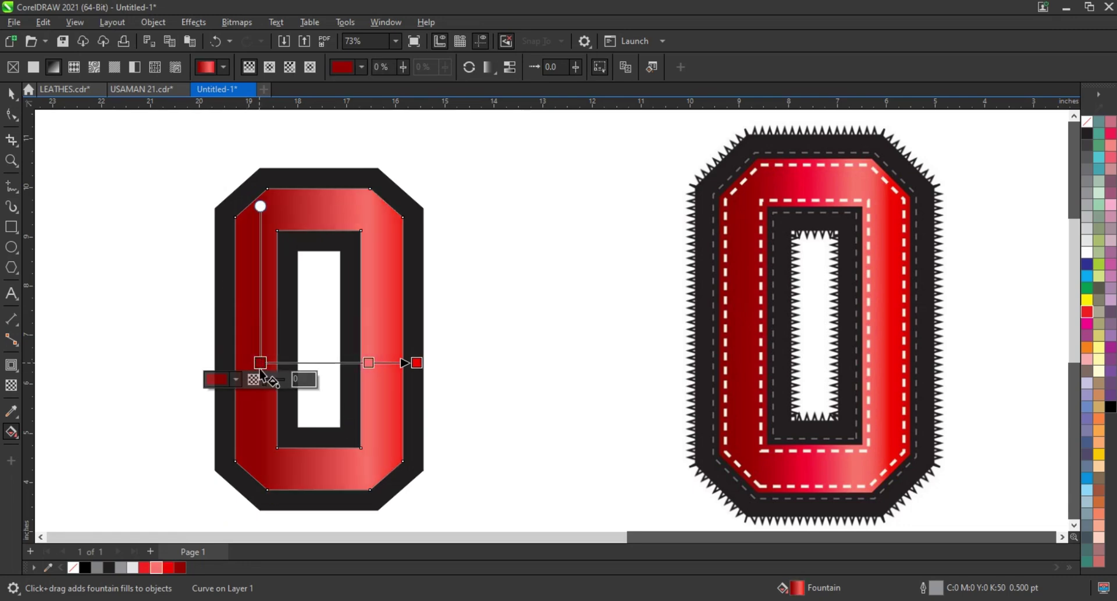
key("space")
left_click(493, 183)
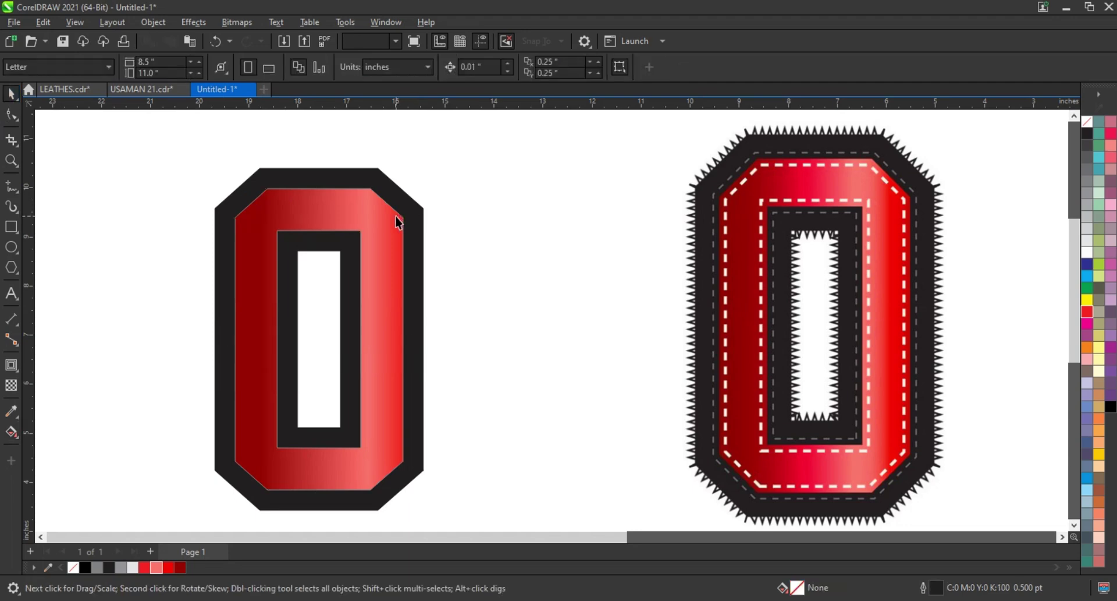
Remove the outline from the red gradient shape and fill the surrounding border shape with pure black
left_click(398, 223)
right_click(1089, 121)
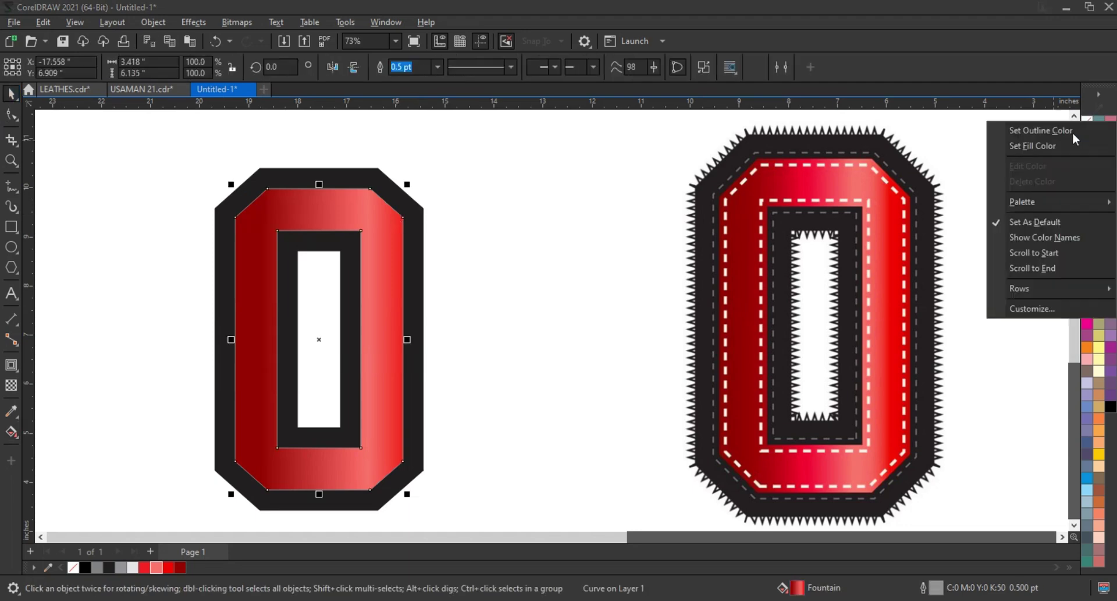
left_click(1070, 132)
left_click(424, 214)
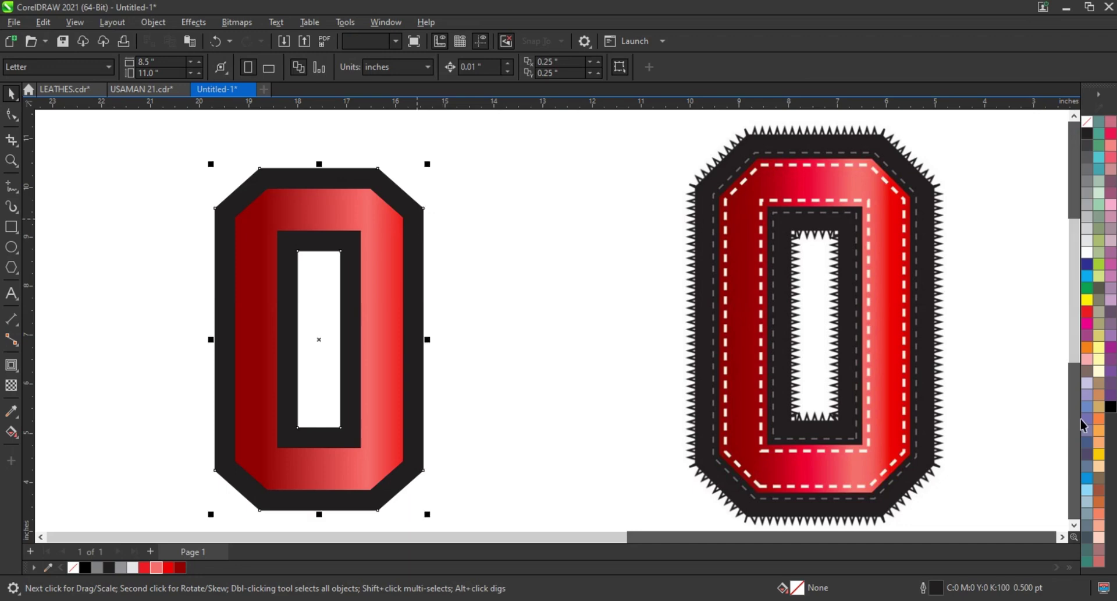
left_click(1110, 408)
left_click(588, 329)
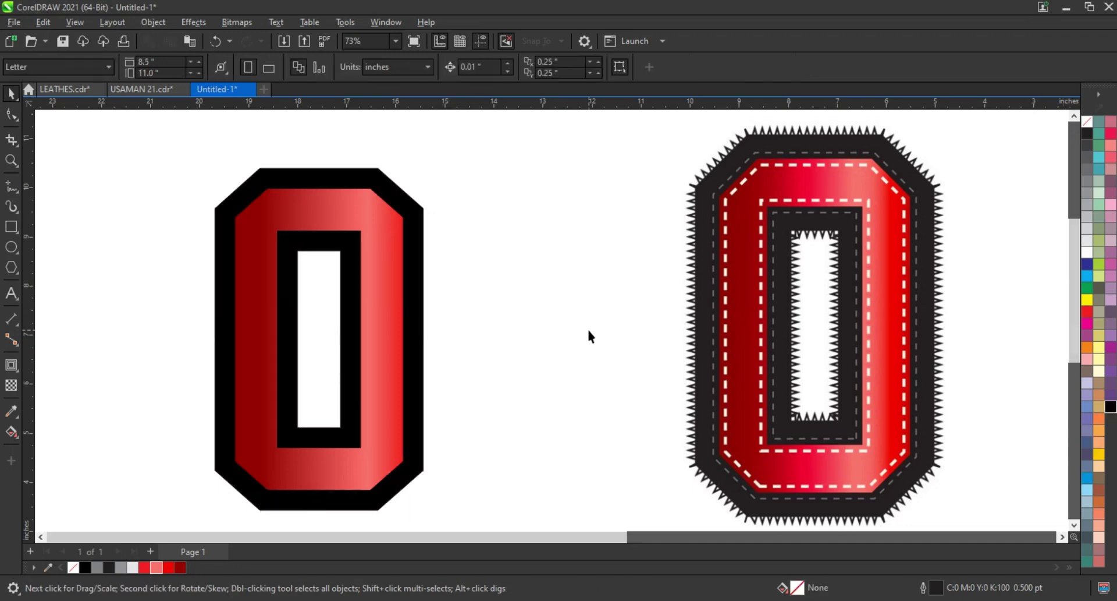
Create a one-step inside contour of about 0.128 inch on the red gradient shape and break the contour apart
left_click(378, 218)
left_click(665, 262)
left_click(317, 208)
left_click(11, 365)
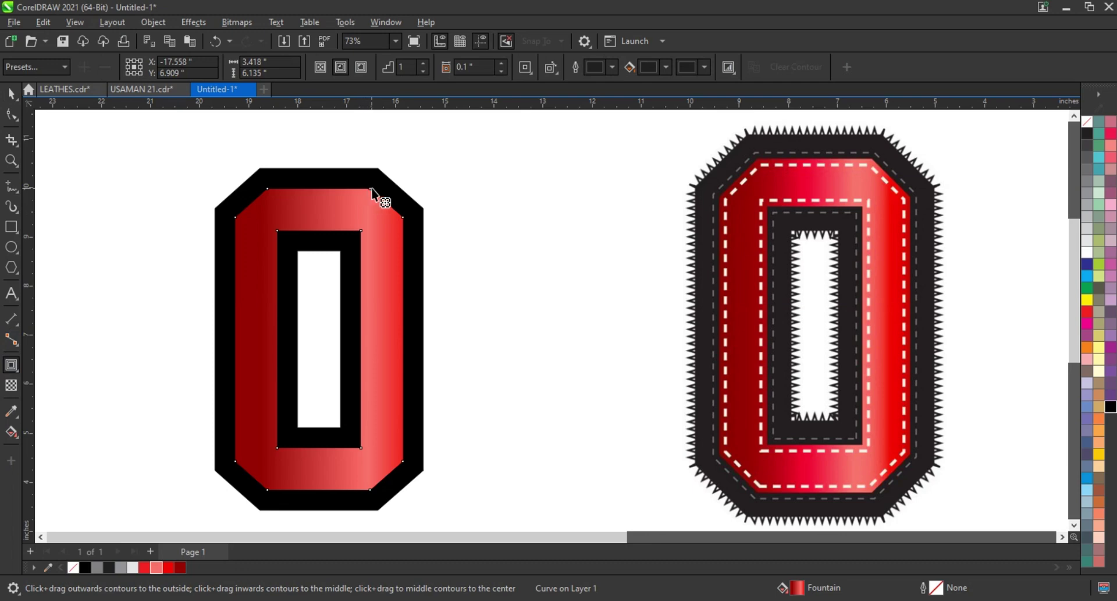
left_click_drag(372, 191, 369, 199)
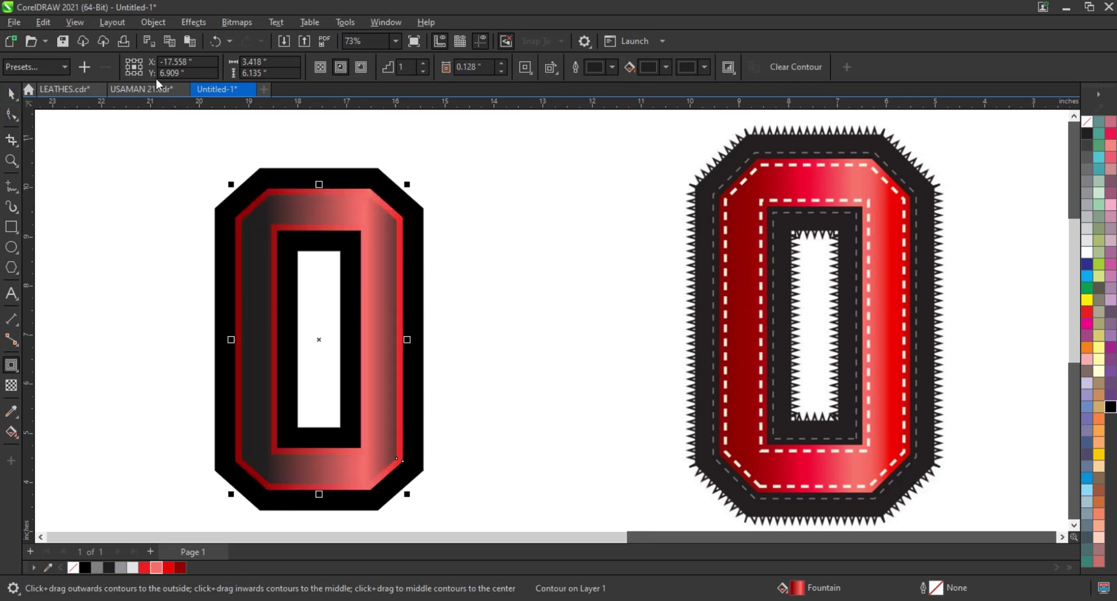
key("space")
left_click(153, 22)
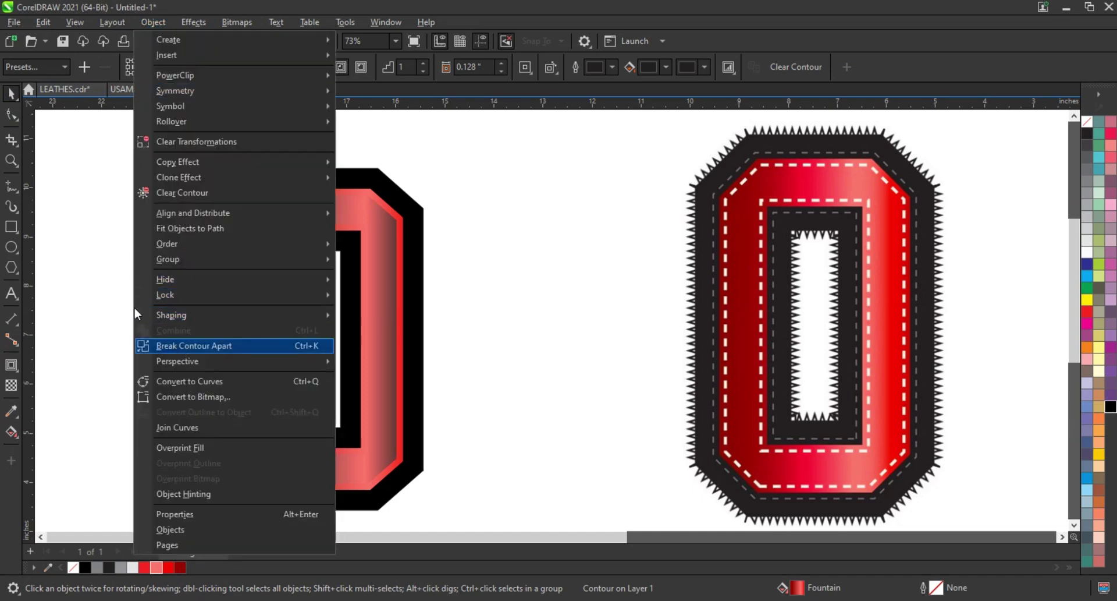
left_click(194, 346)
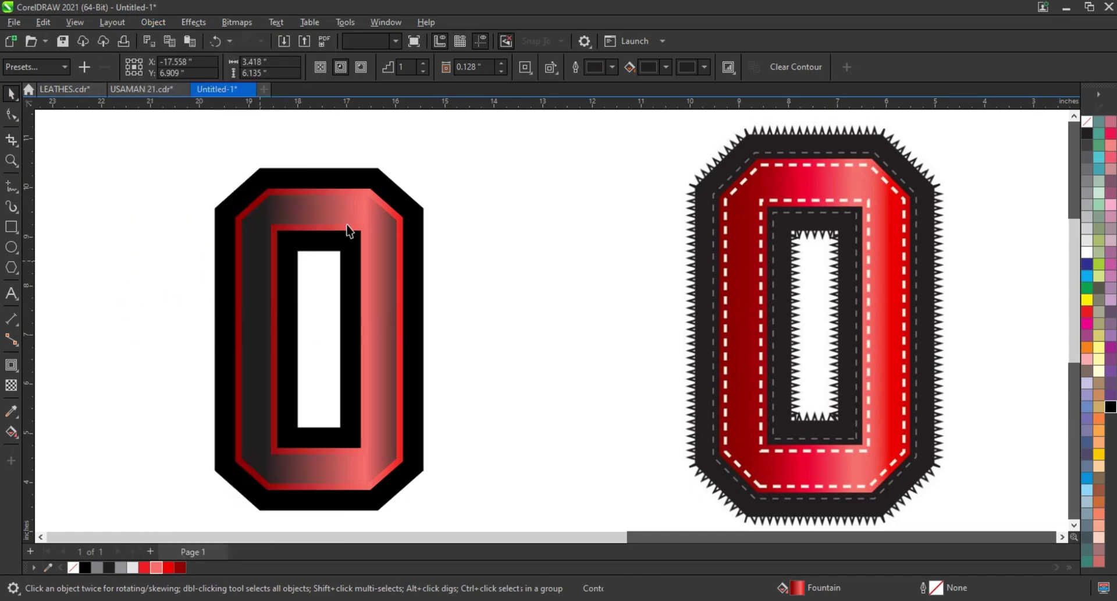
Remove the fill from the inside contour shape and give it a white 3.0 pt outline
left_click(1090, 123)
right_click(1096, 259)
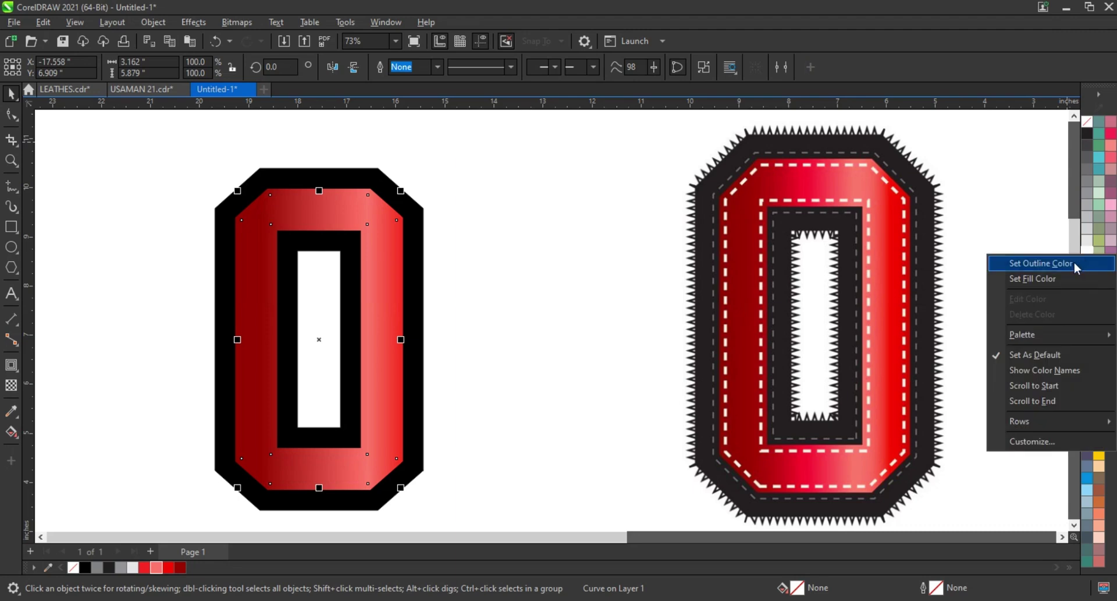
left_click(1007, 260)
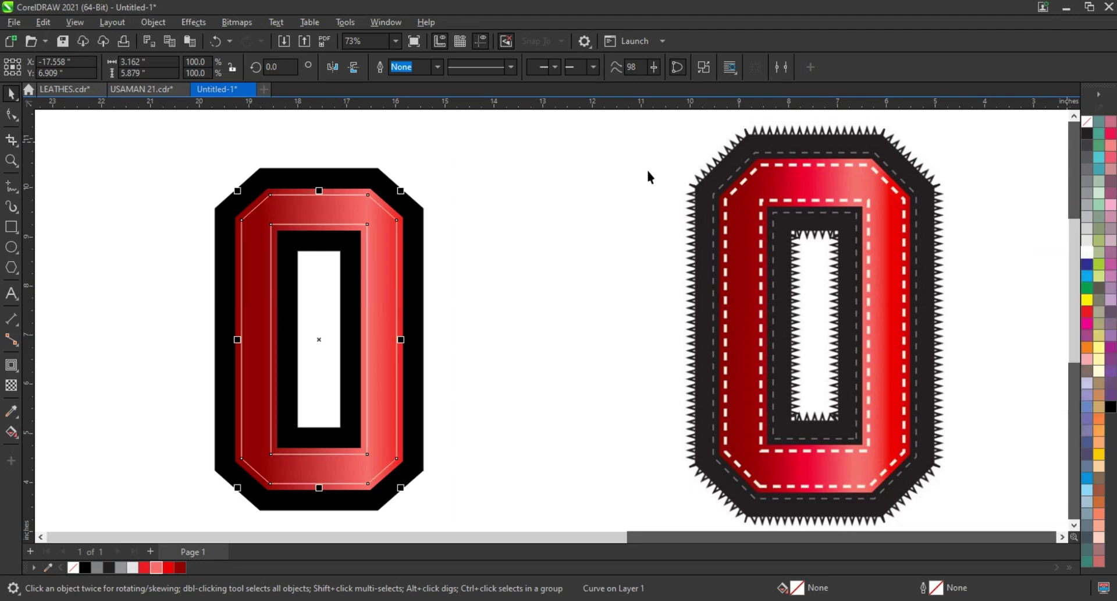
left_click(437, 67)
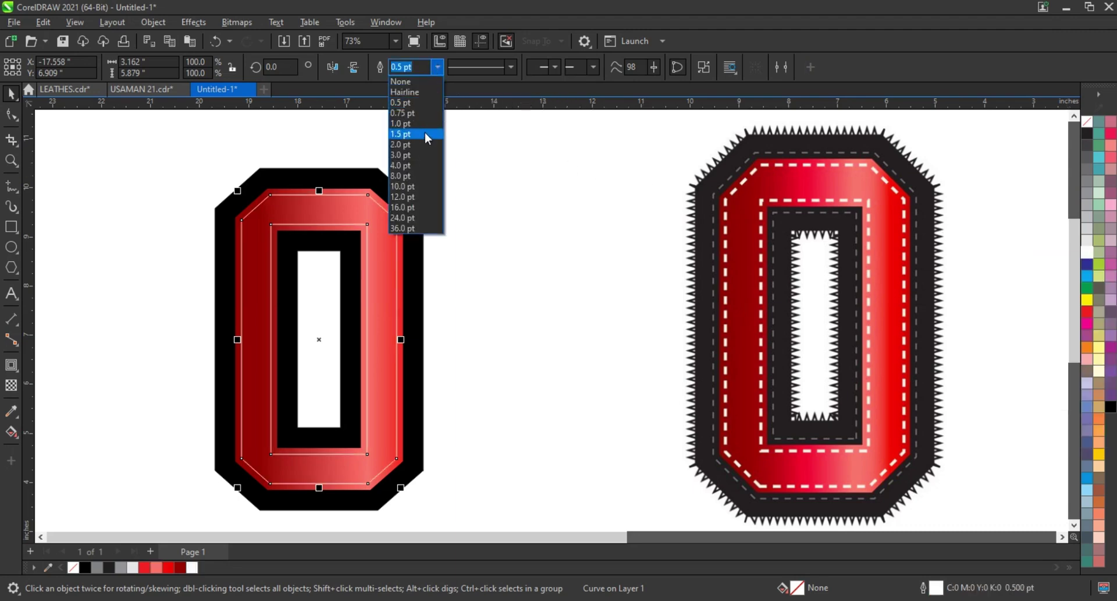
left_click(426, 134)
left_click(438, 68)
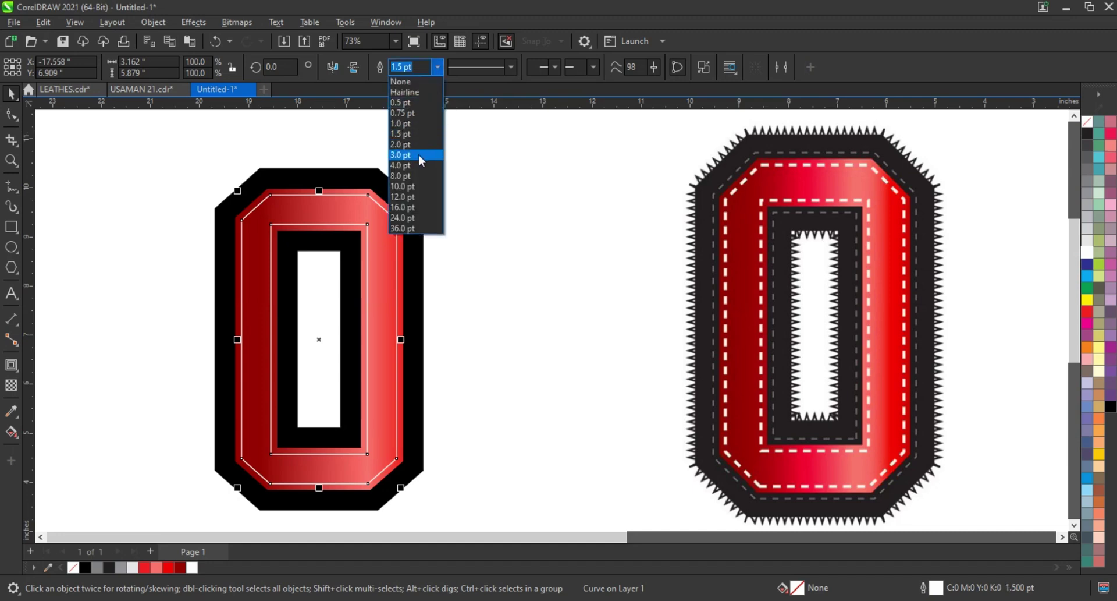
left_click(417, 154)
Apply a short-dash line style to the white outline inside the red area as stitching
left_click(556, 67)
key("Escape")
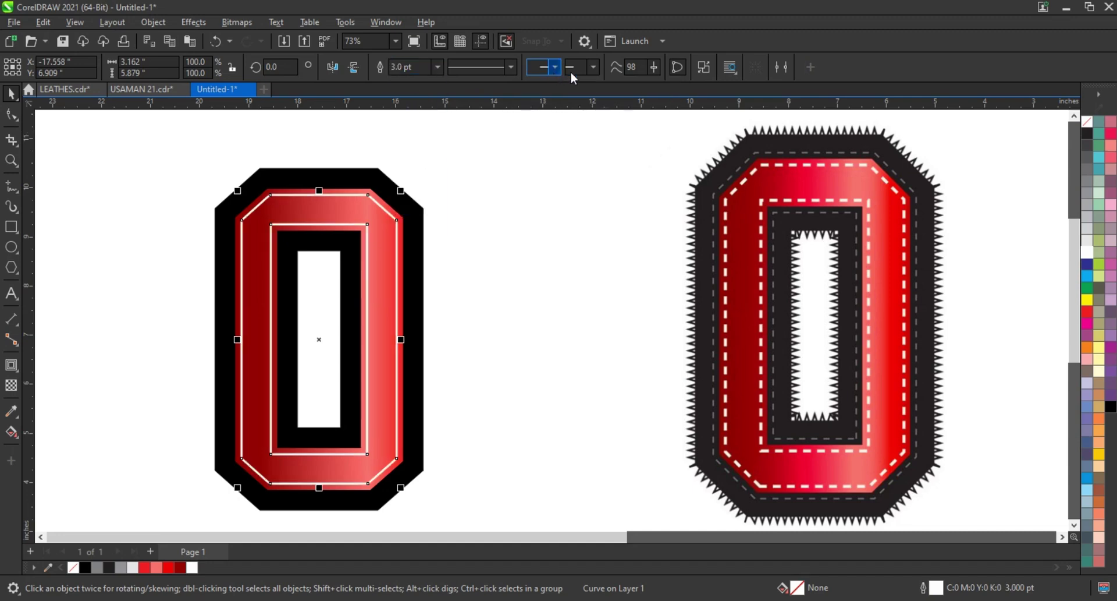
left_click(481, 71)
left_click(490, 137)
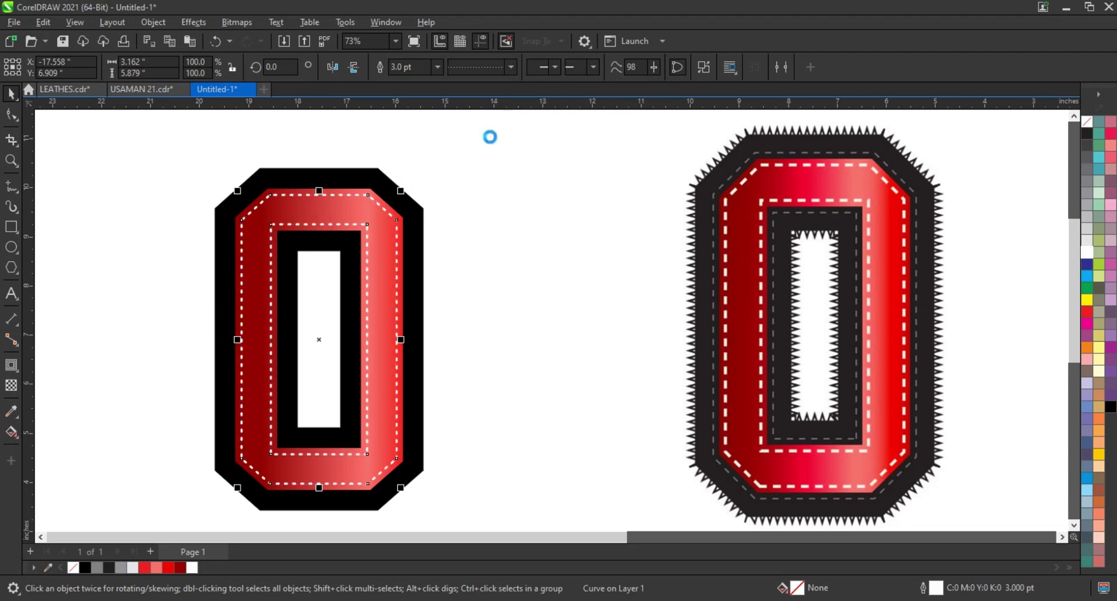
left_click(528, 208)
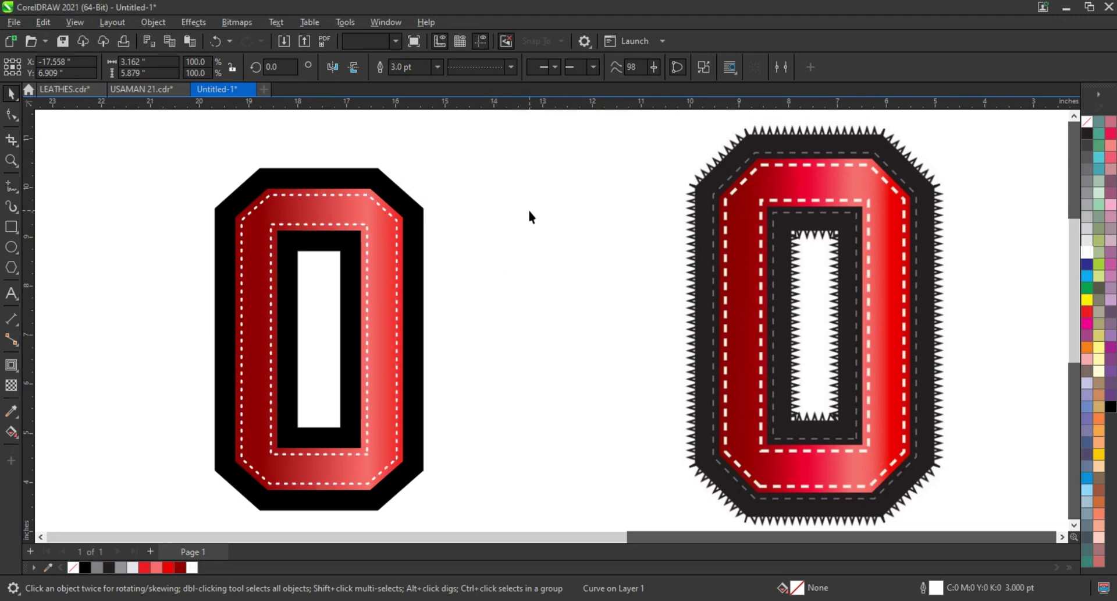
Create a one-step outside contour of about 0.142 inch around the red gradient shape and break the contour apart
left_click(392, 208)
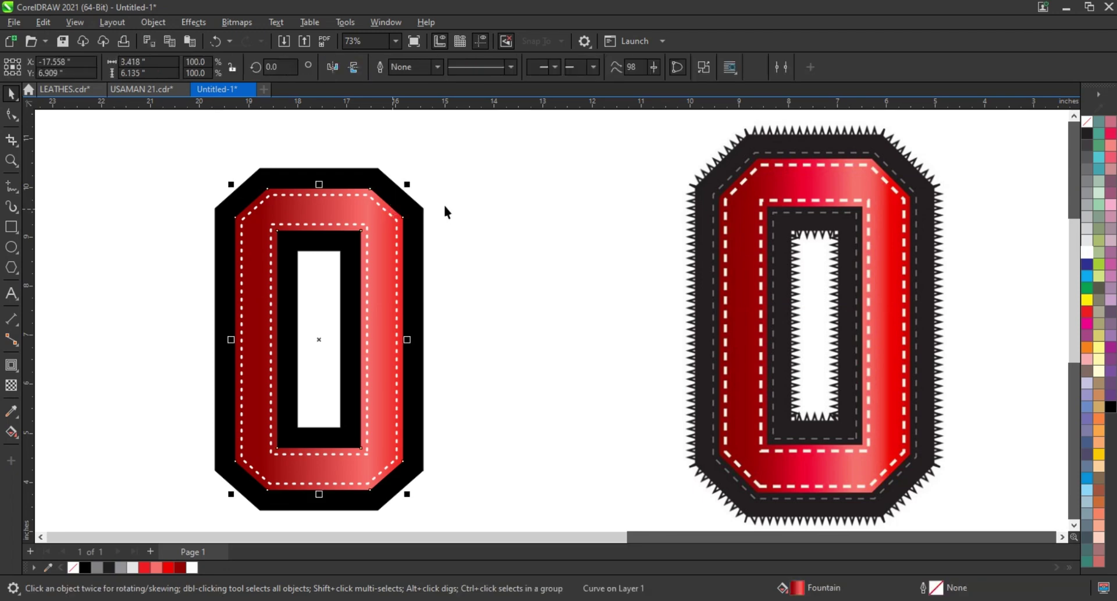
left_click(11, 365)
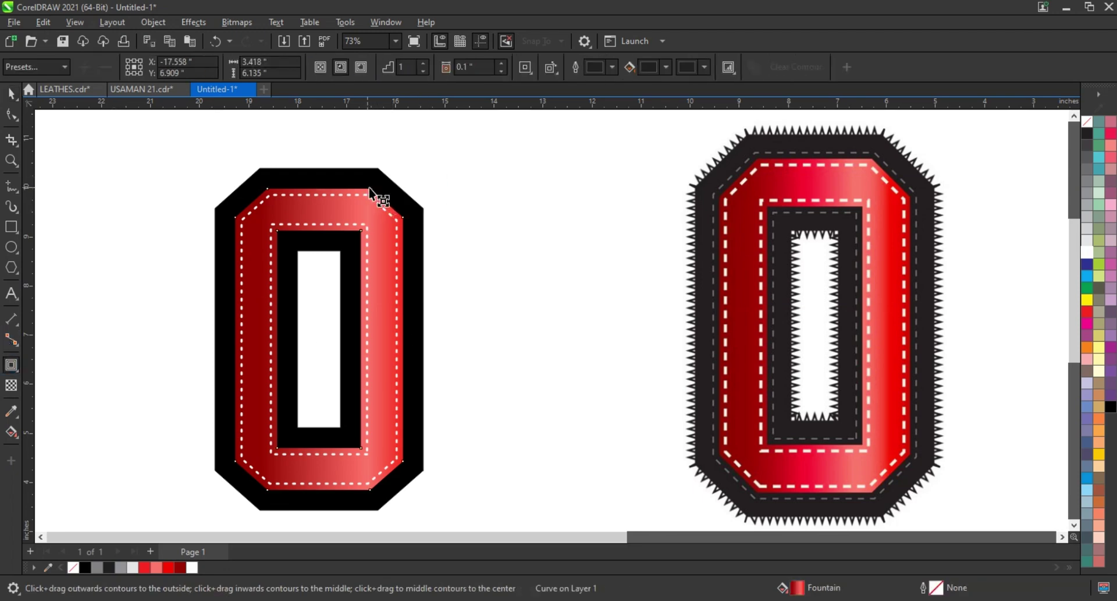
left_click_drag(373, 192, 367, 185)
left_click(11, 93)
left_click(153, 22)
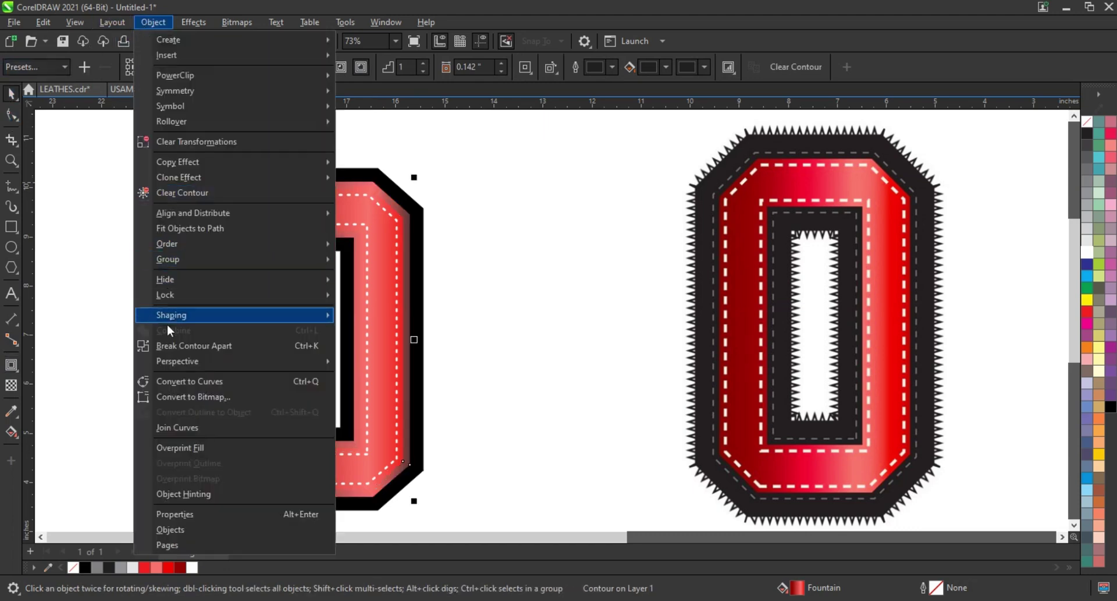
left_click(175, 345)
Remove the fill from the outside contour shape over the black border and give it a white 3.0 pt outline
left_click(406, 217)
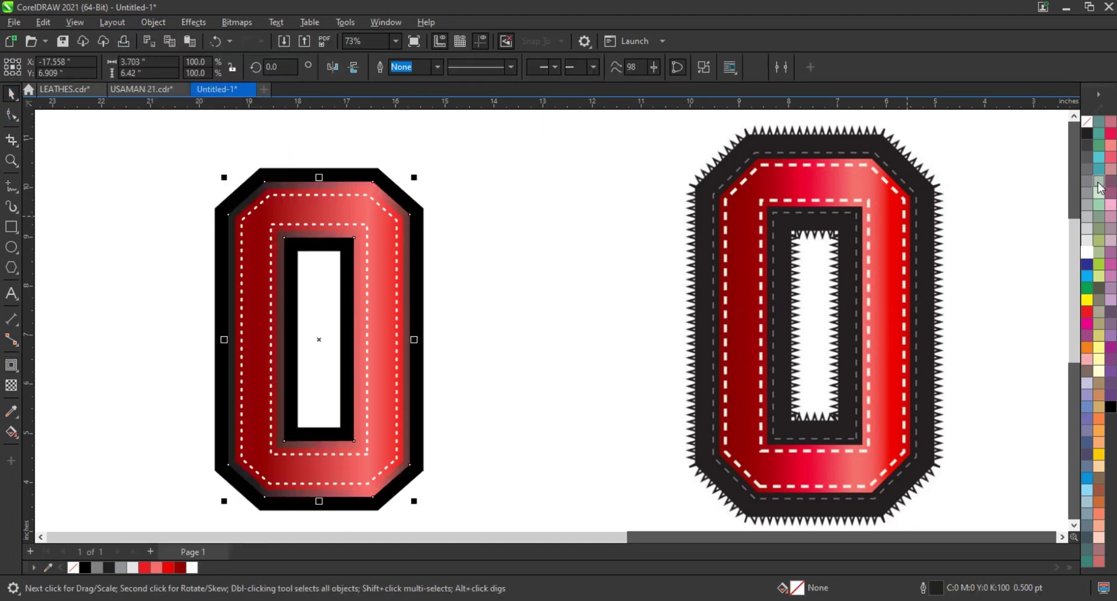
left_click(1087, 236)
right_click(1087, 251)
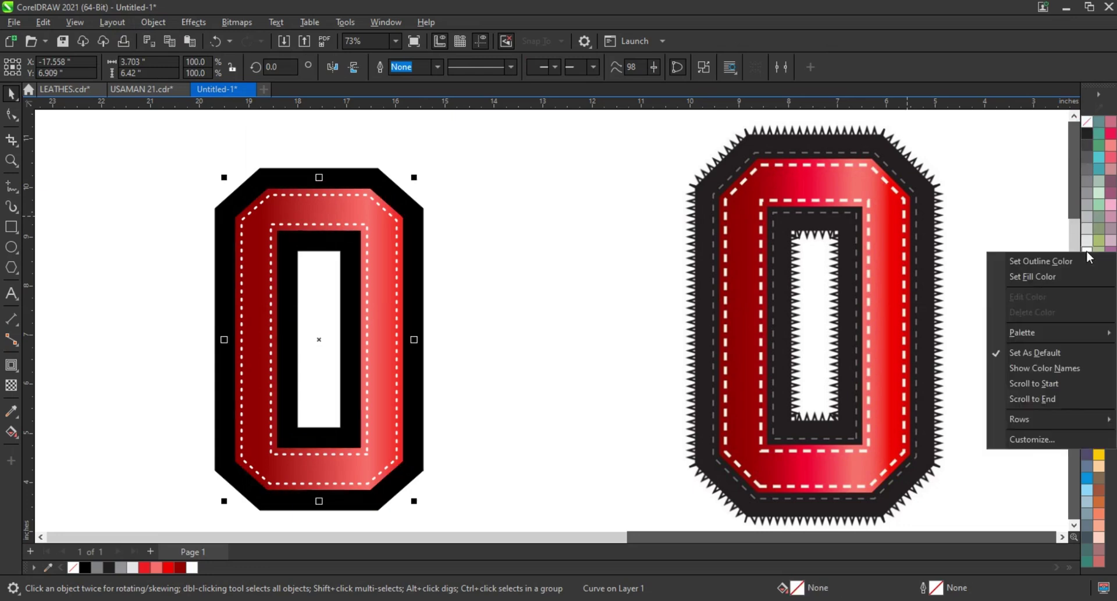
left_click(1027, 259)
left_click(436, 69)
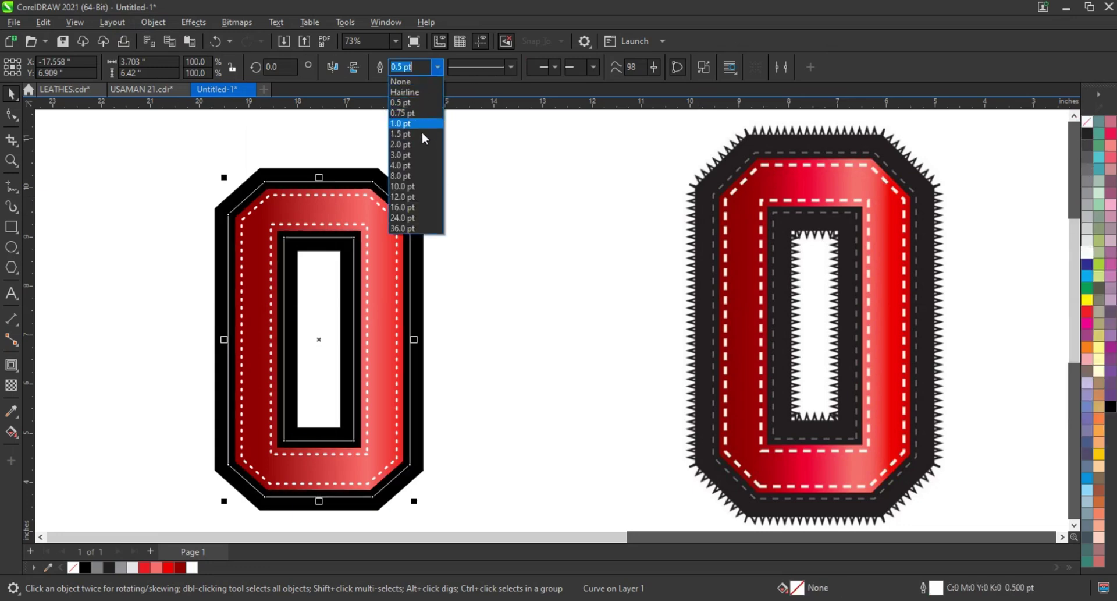
left_click(417, 155)
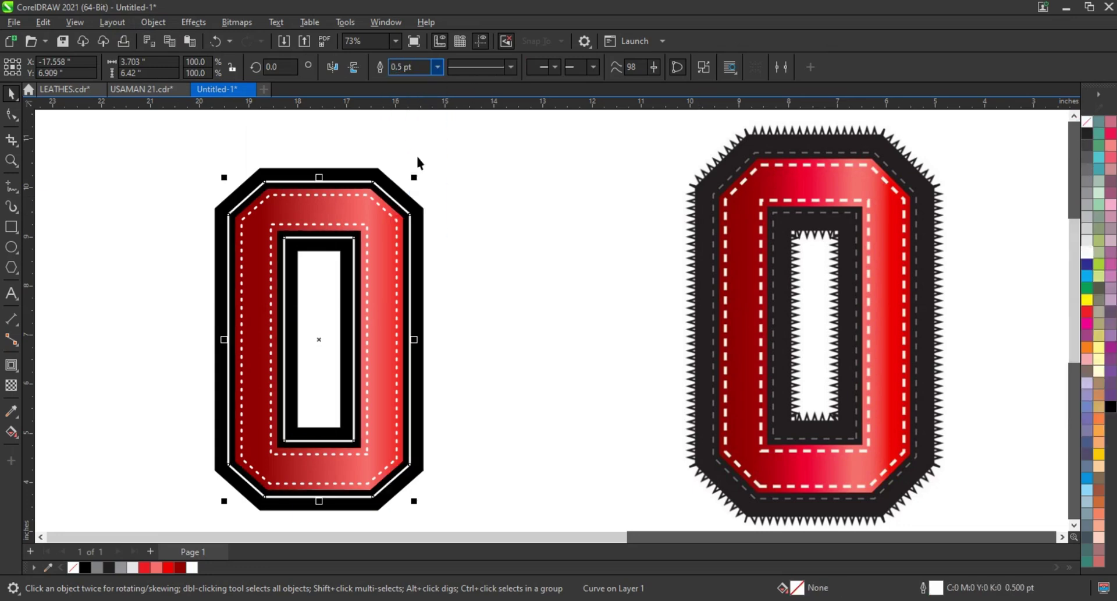
left_click(432, 72)
Apply the short-dash line style to the white outline over the black border
left_click(497, 70)
left_click(493, 132)
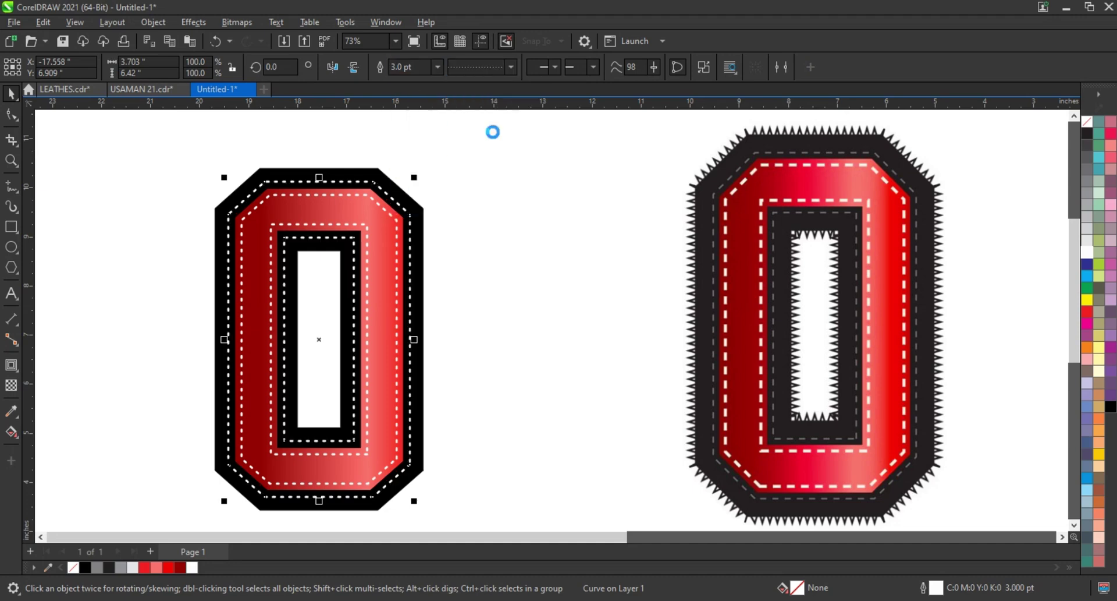
left_click(578, 239)
Add a long row of repeated capital A letters in 24 pt Arial above the number and fill it with pure black
key("F8")
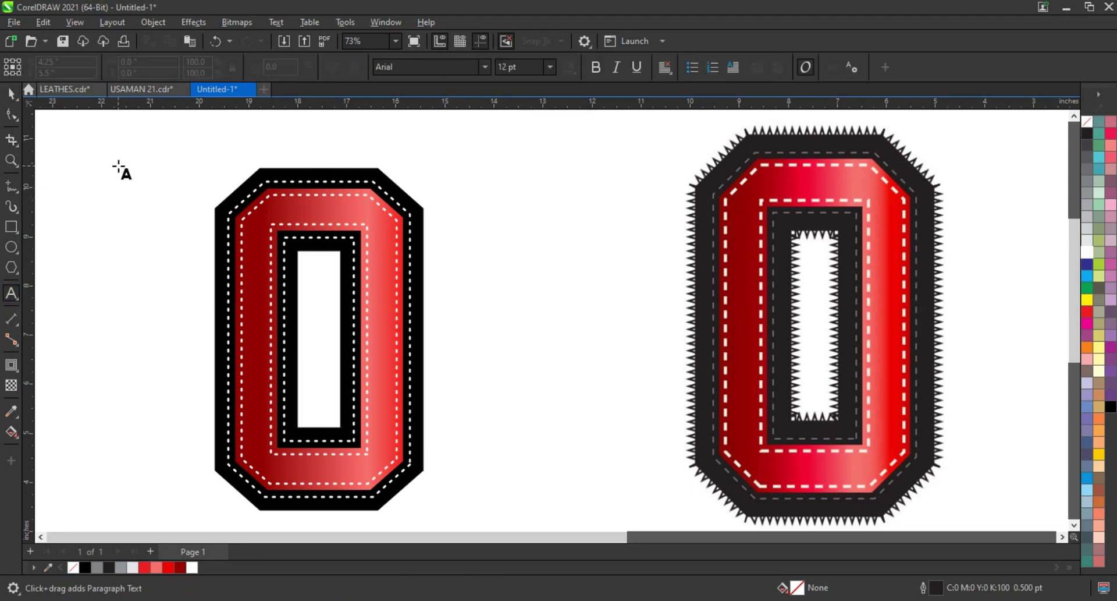
left_click(118, 168)
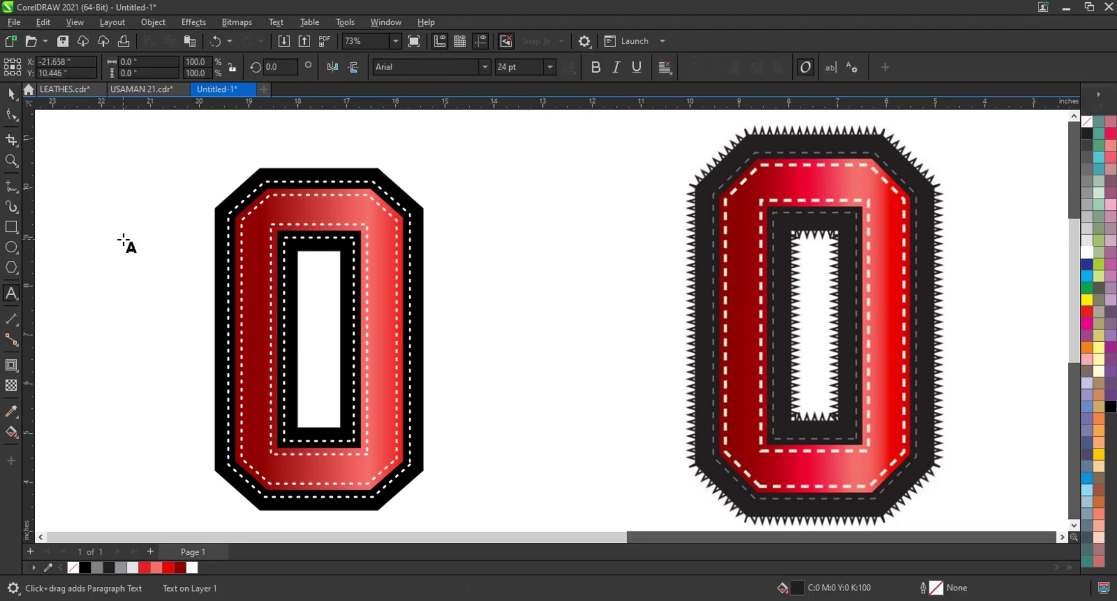
type("AAAAAAA")
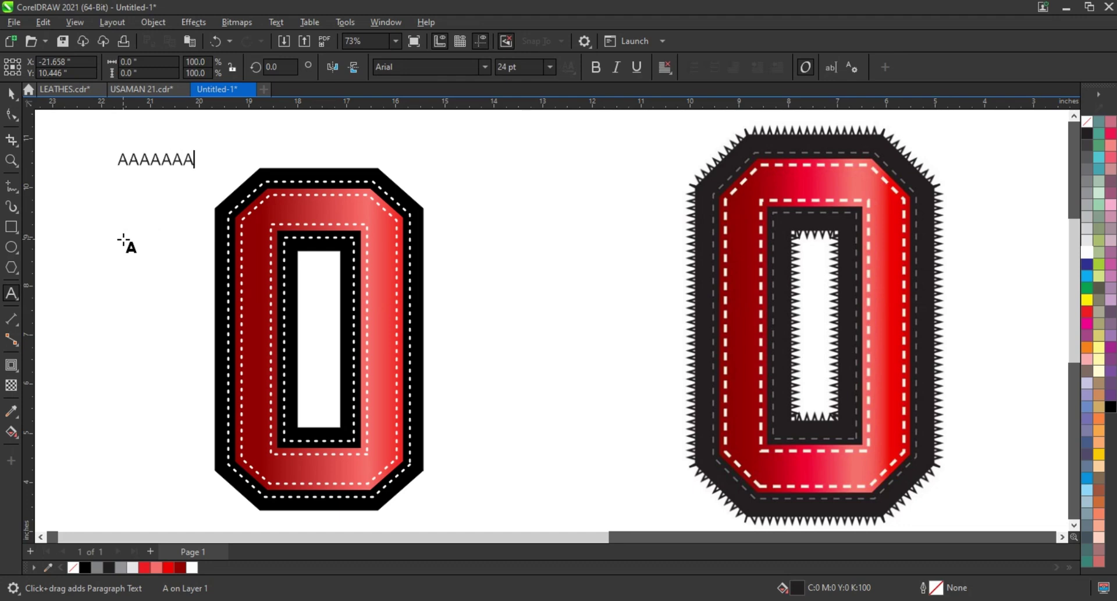
type("AAAAAAAAAAAAAAAAAAAAAAAA")
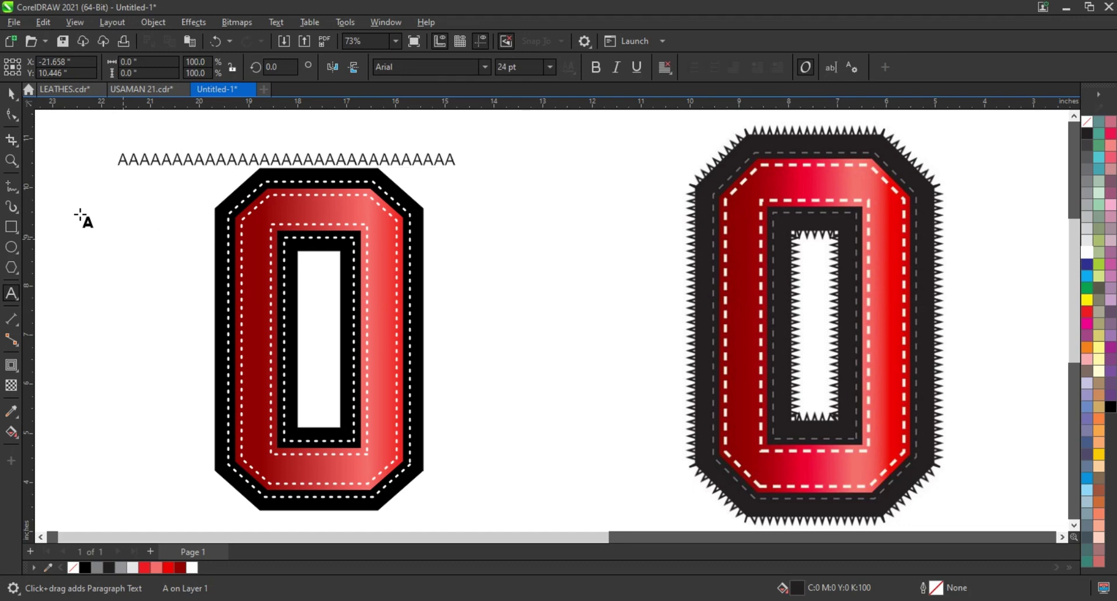
left_click(11, 94)
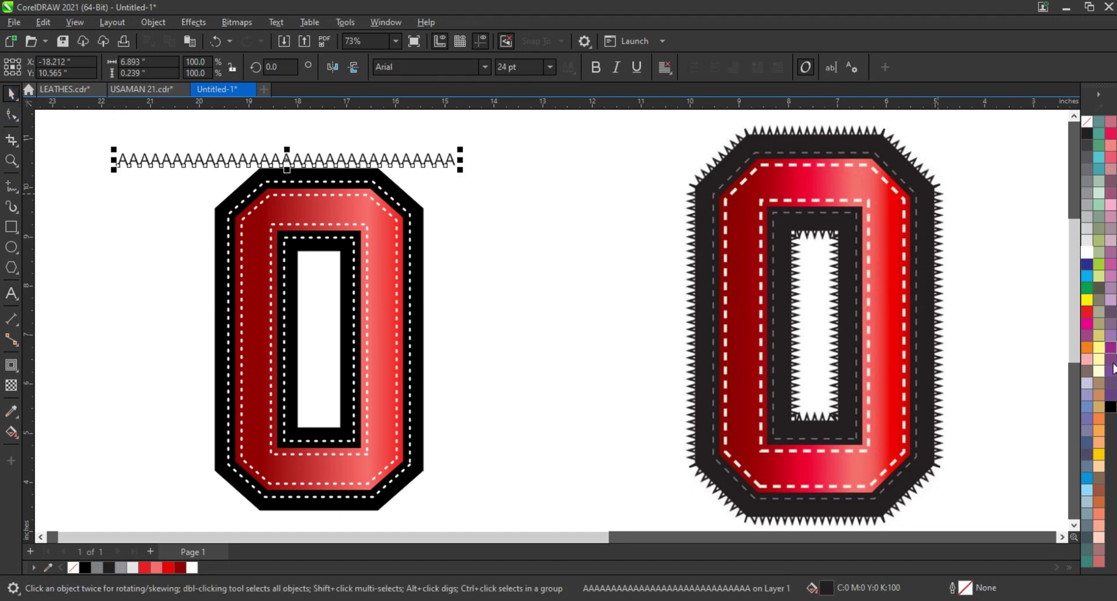
left_click(1111, 404)
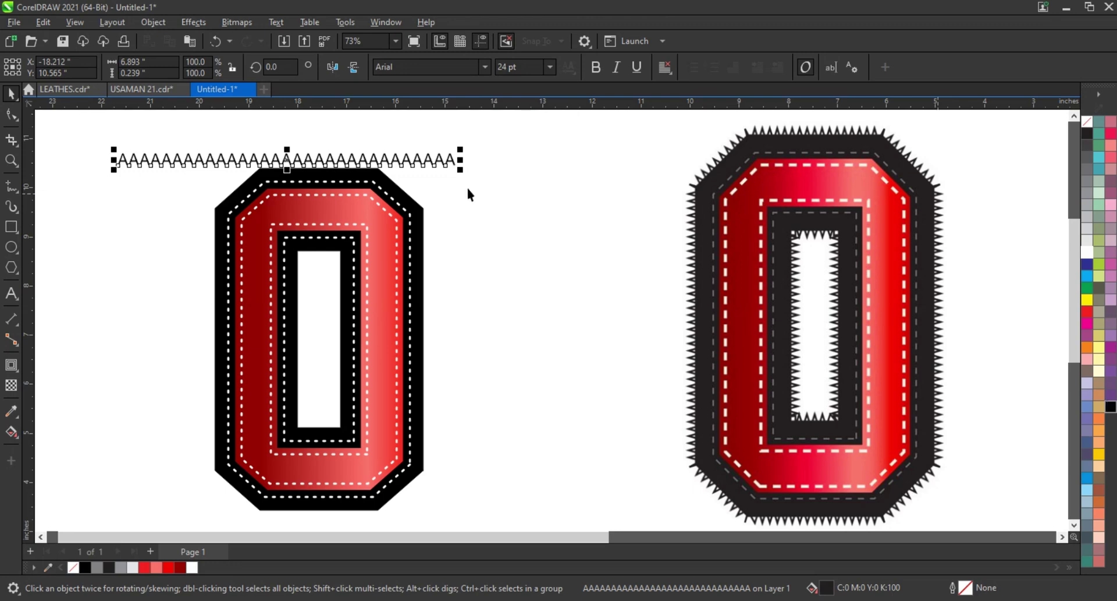
Fit the row of A letters to the black border's outer path with a distance from path of -0.1 inch
left_click(423, 210, "shift")
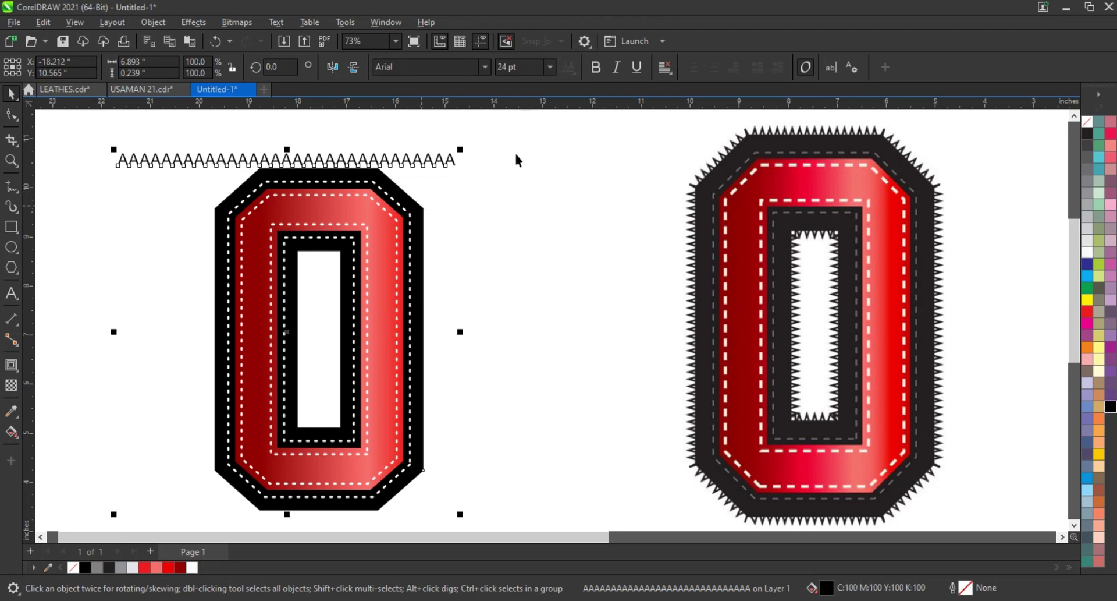
left_click(273, 27)
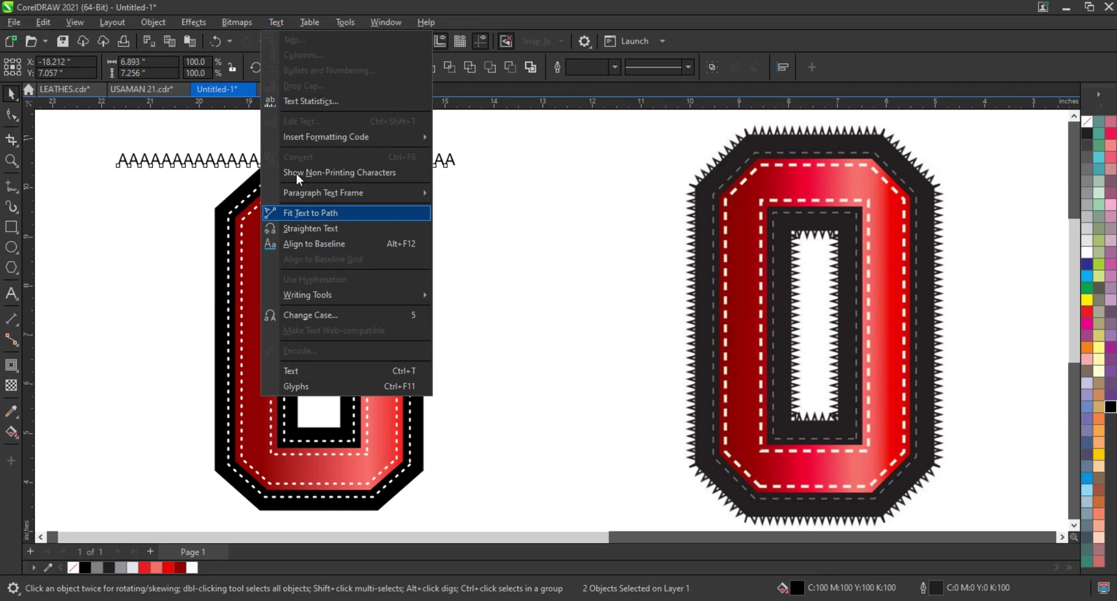
left_click(295, 212)
left_click(152, 72)
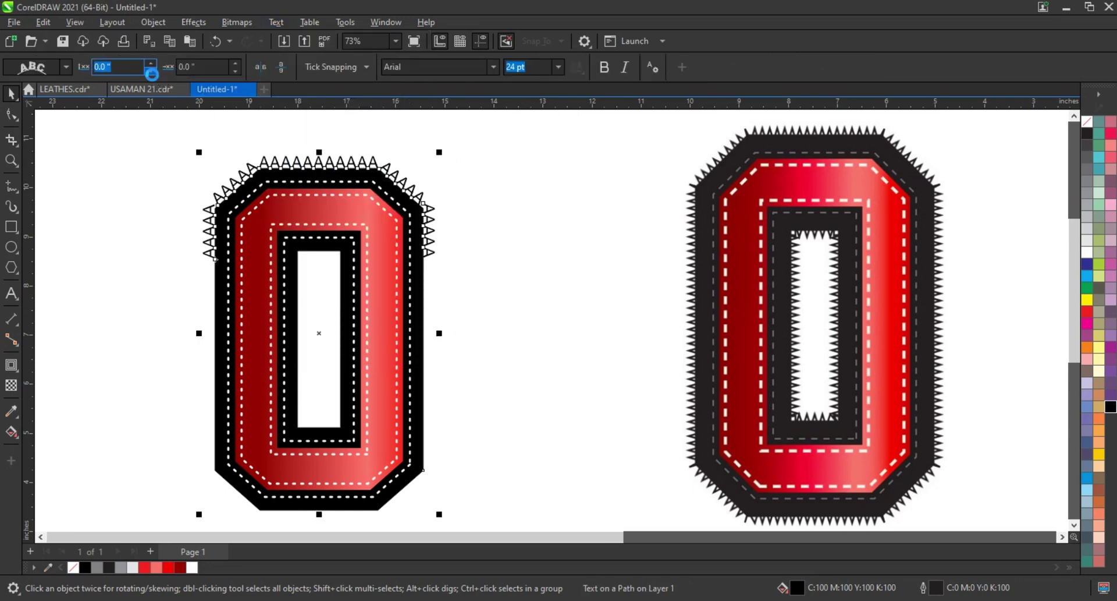
left_click(152, 70)
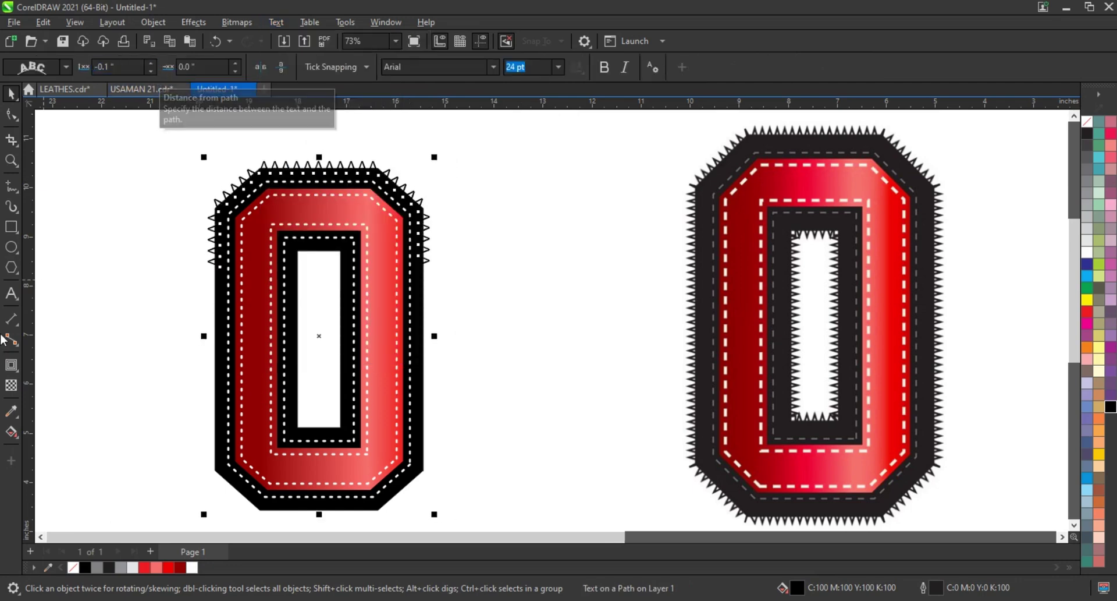
Add more capital A letters to the text on the path until the zigzag edging covers the border's outer edge and inner opening
left_click(11, 293)
left_click(432, 263)
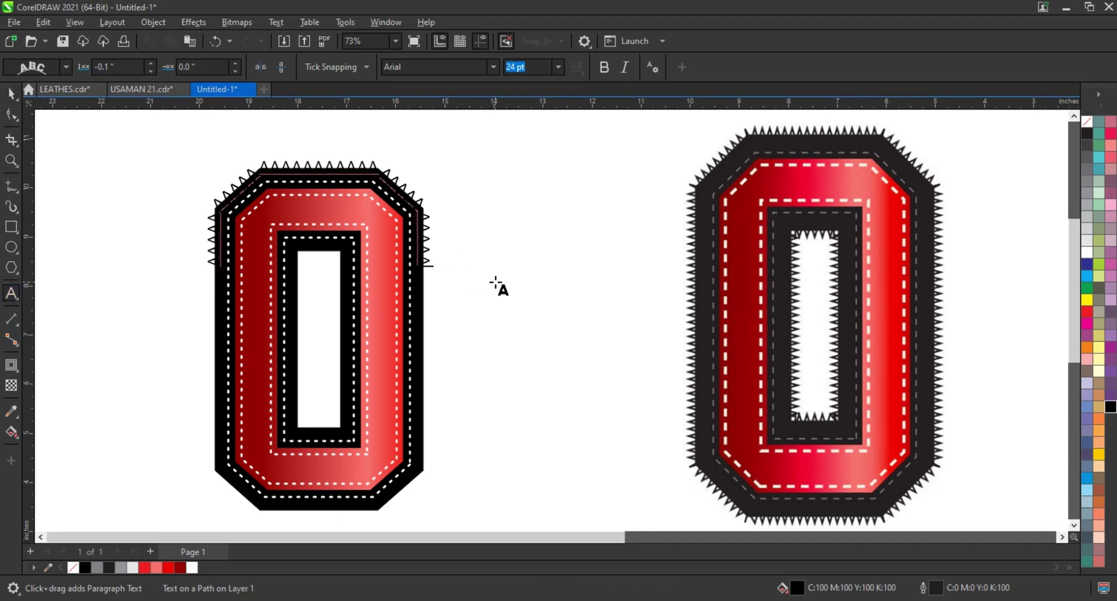
type("AAAAAAAAAAAA")
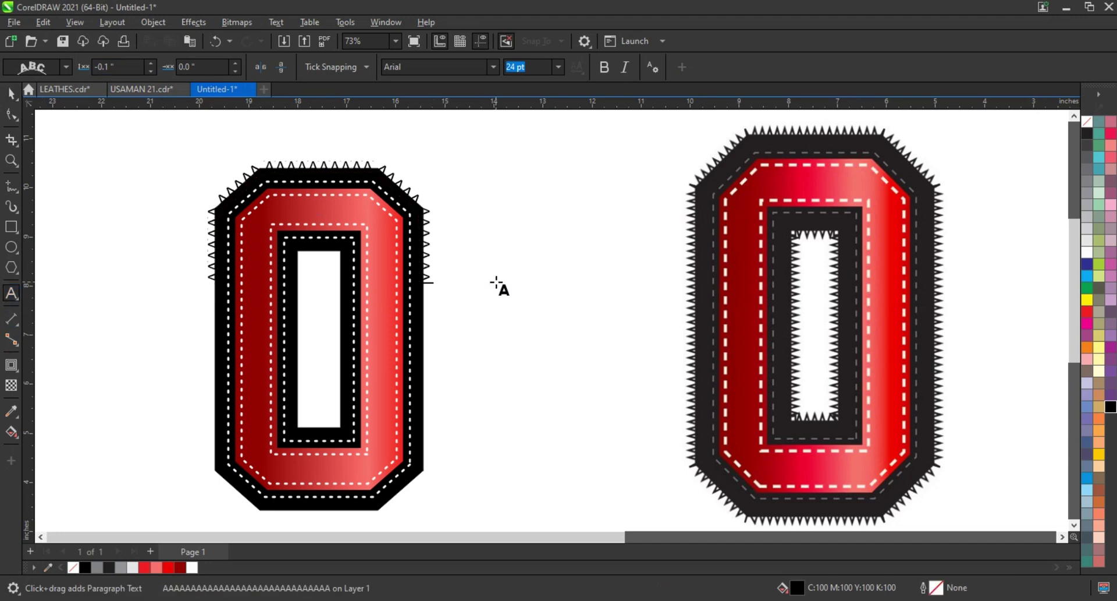
type("AAAAAA")
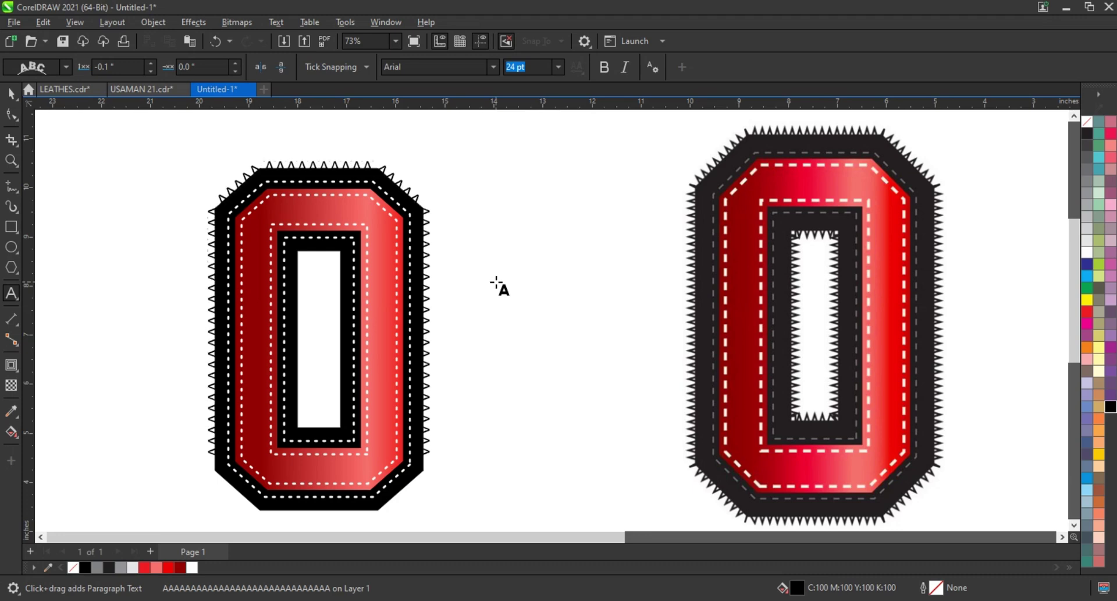
type("AAAAAAAAAAAAAA")
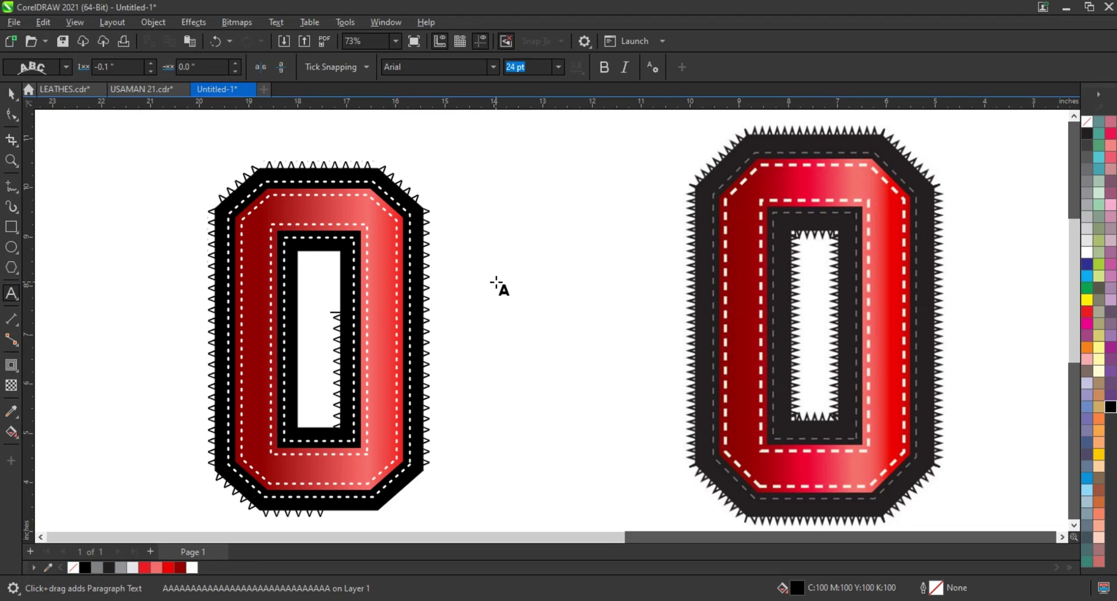
type("AAAAAAAAAAAAAA")
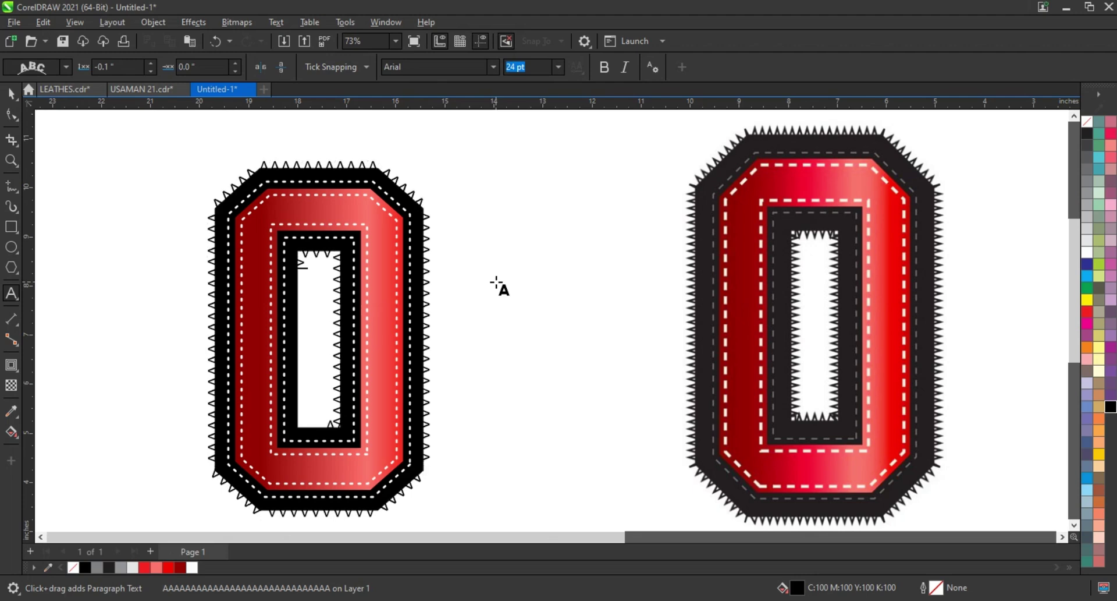
type("AAAAAAAAAAAA")
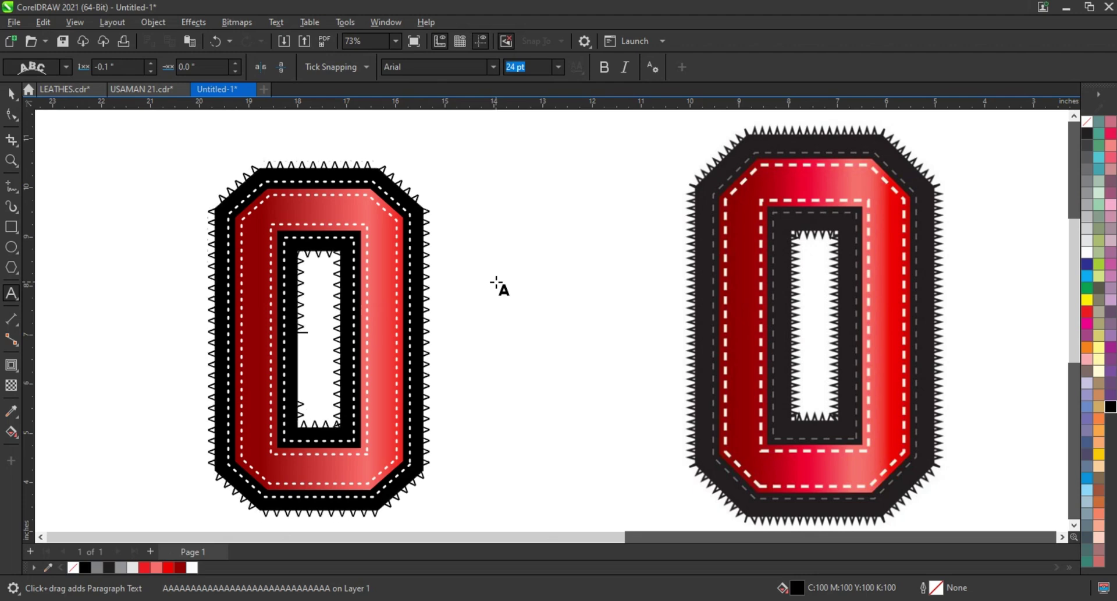
key("ctrl+space")
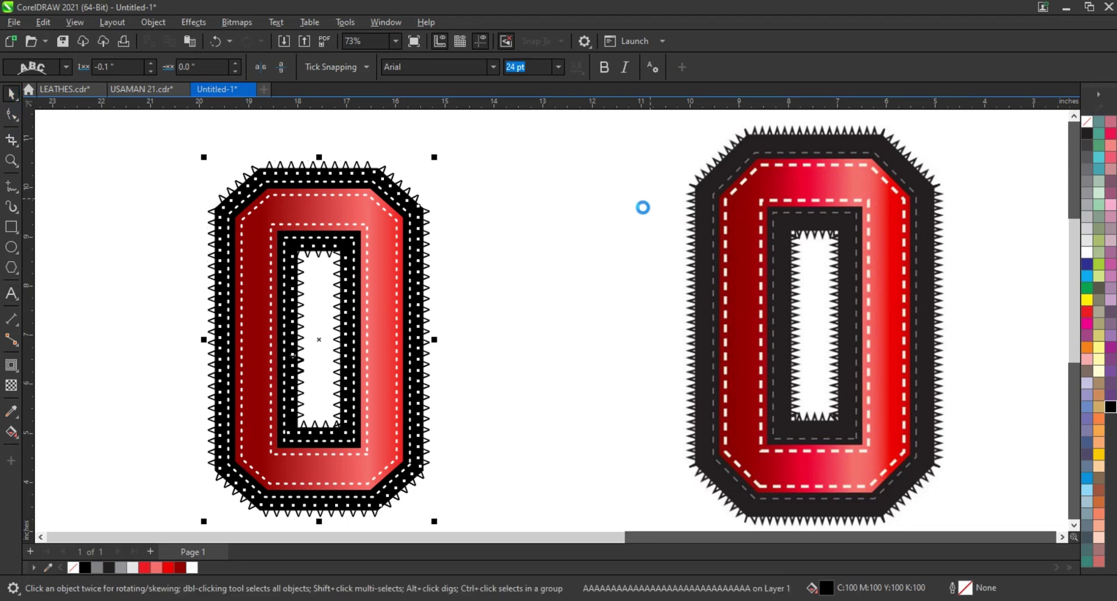
Try to break the black border's curve apart, and undo the attempts
left_click(587, 230)
left_click(412, 198)
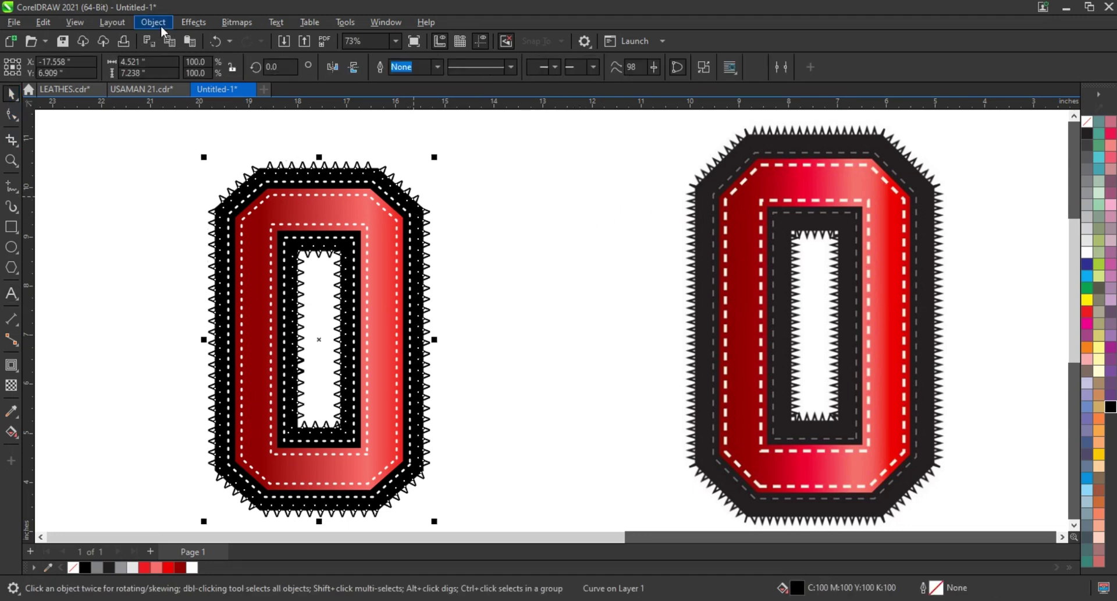
left_click(153, 22)
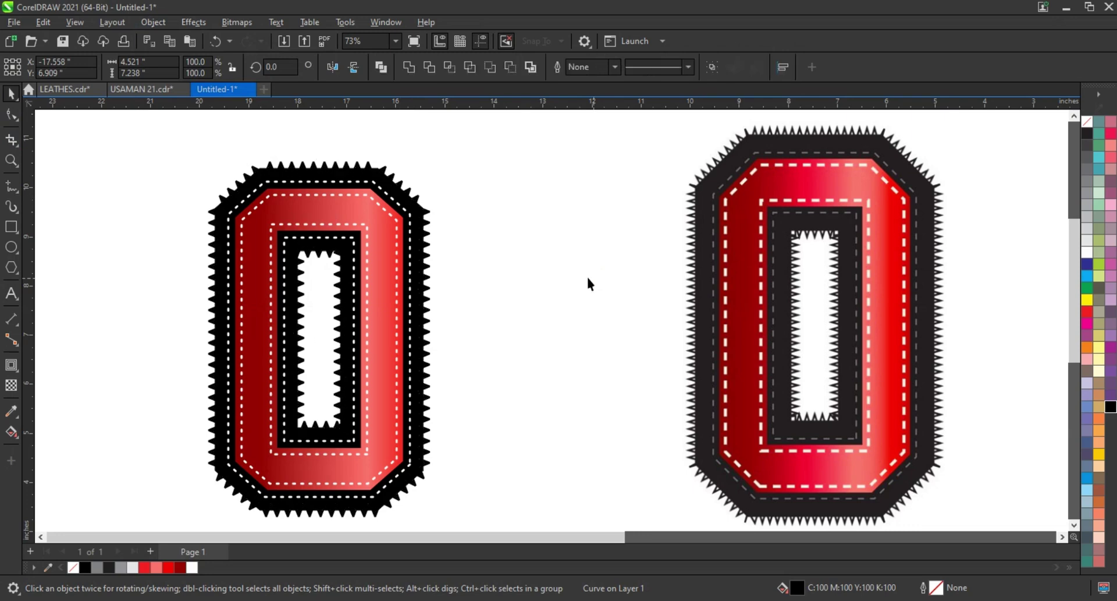
key("ctrl+z")
key("ctrl+z")
key("ctrl+z")
left_click(420, 201)
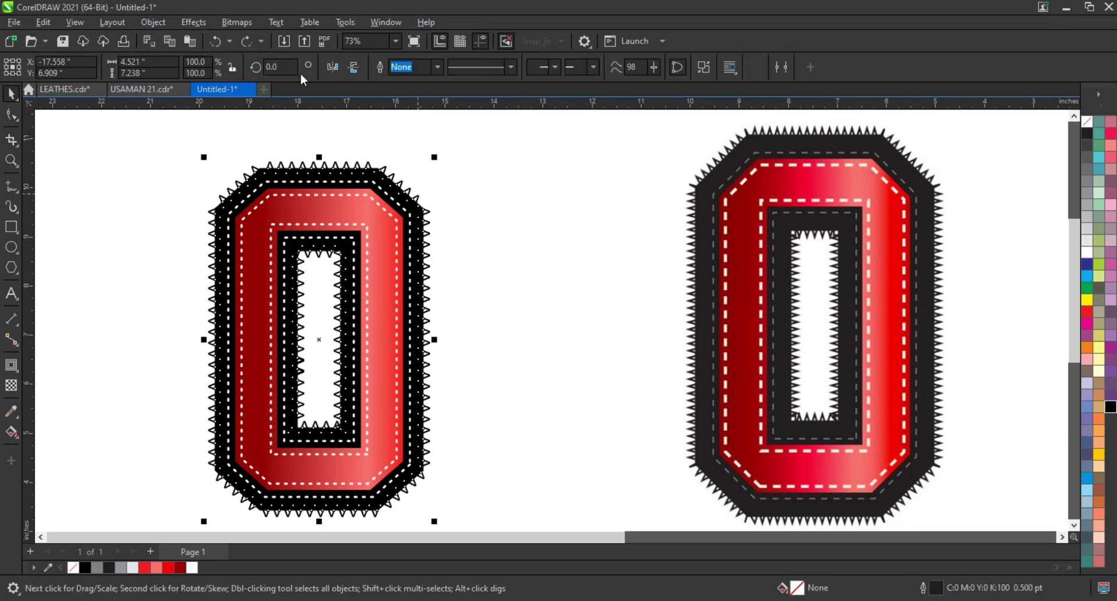
left_click(160, 23)
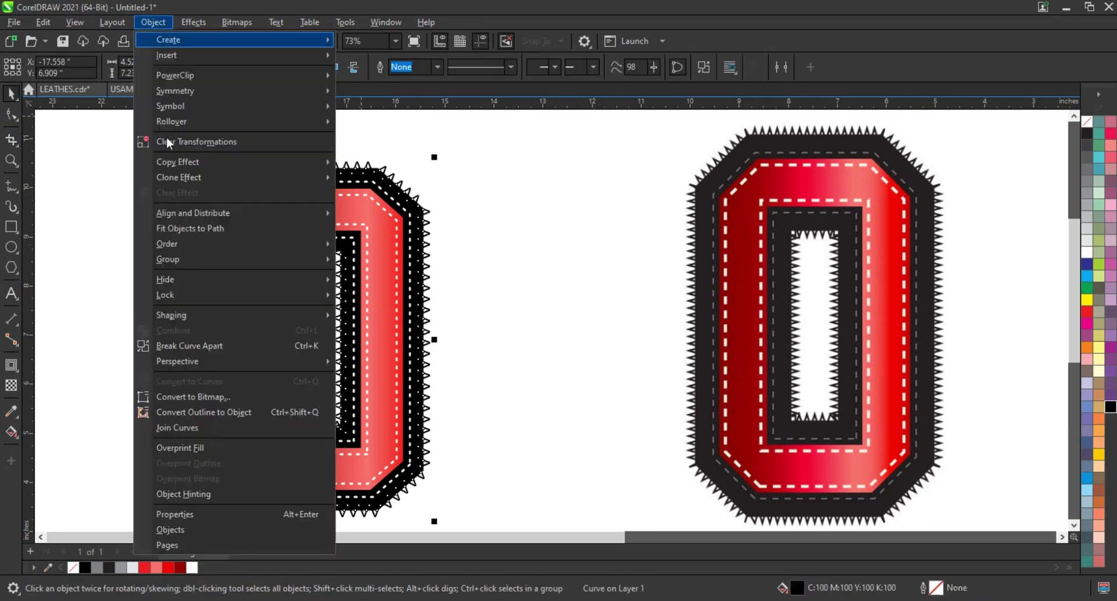
left_click(187, 345)
key("ctrl+z")
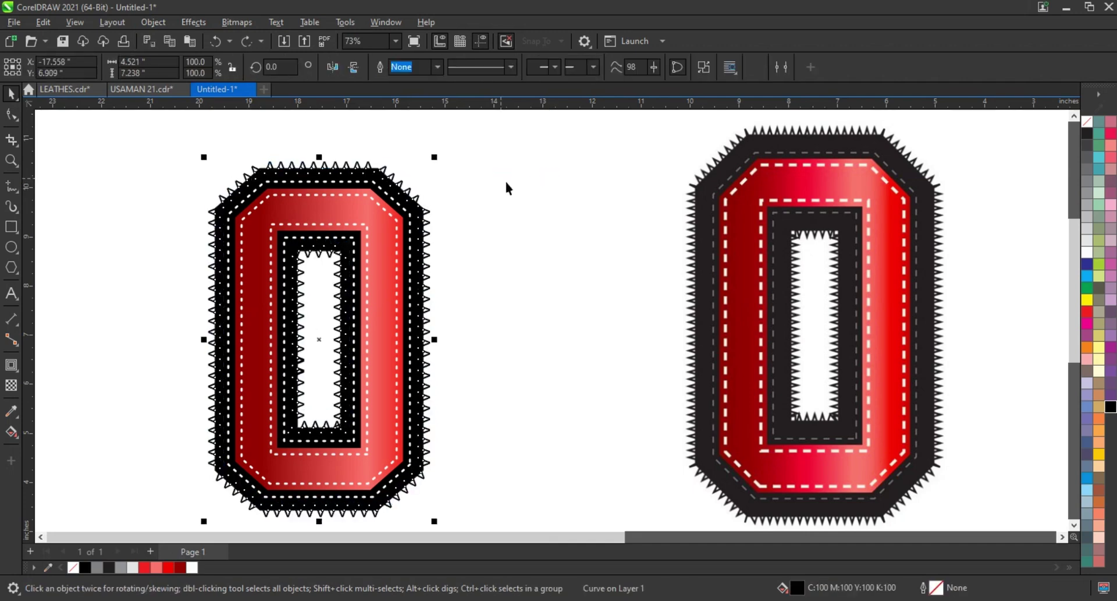
Enlarge the whole recreated number slightly to about the reference's size, move it closer to the reference, and select both numbers
left_click(506, 182)
scroll(508, 182, "down", 1)
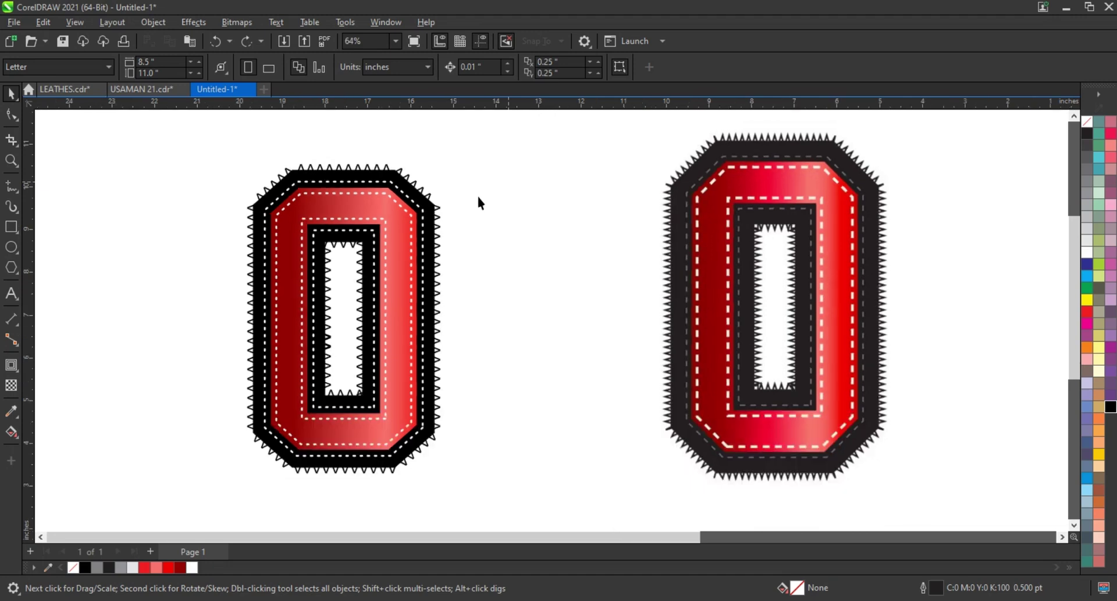
left_click_drag(178, 154, 494, 494)
left_click_drag(448, 152, 461, 137)
left_click_drag(442, 245, 610, 242)
left_click(610, 243)
scroll(408, 299, "down", 1)
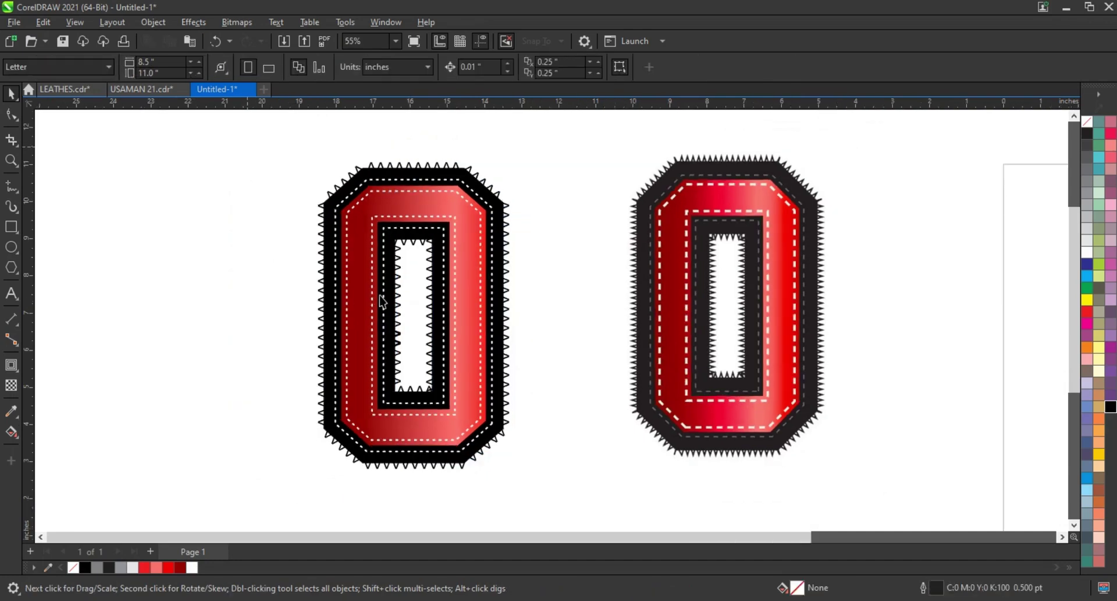
left_click_drag(248, 146, 858, 489)
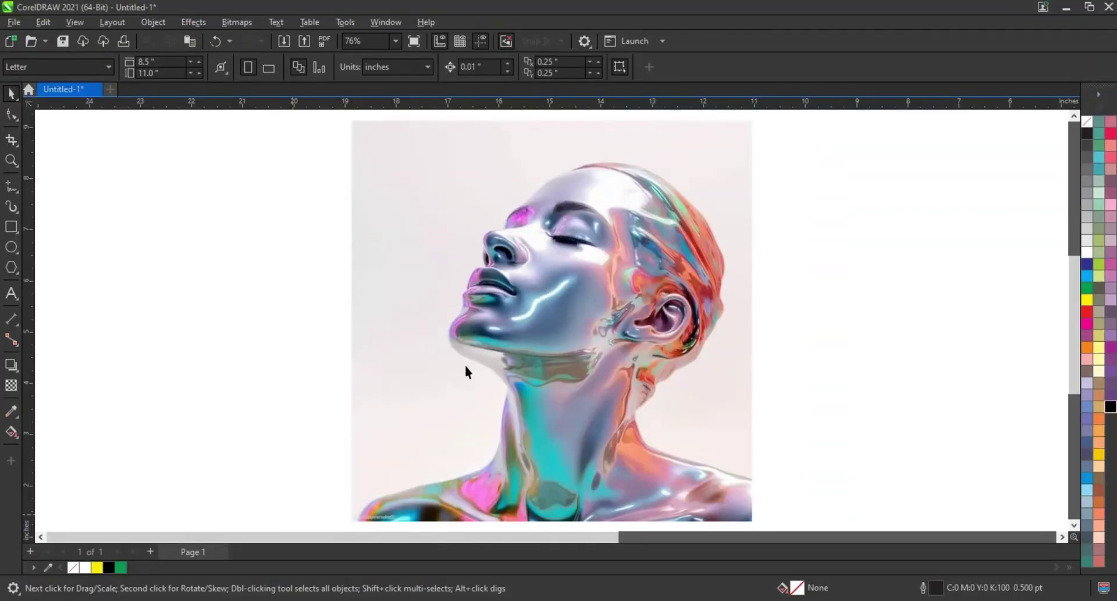
Start the Pen tool over the chrome portrait's head and set the default outline width for graphic objects to 2.0 pt
left_click(466, 366)
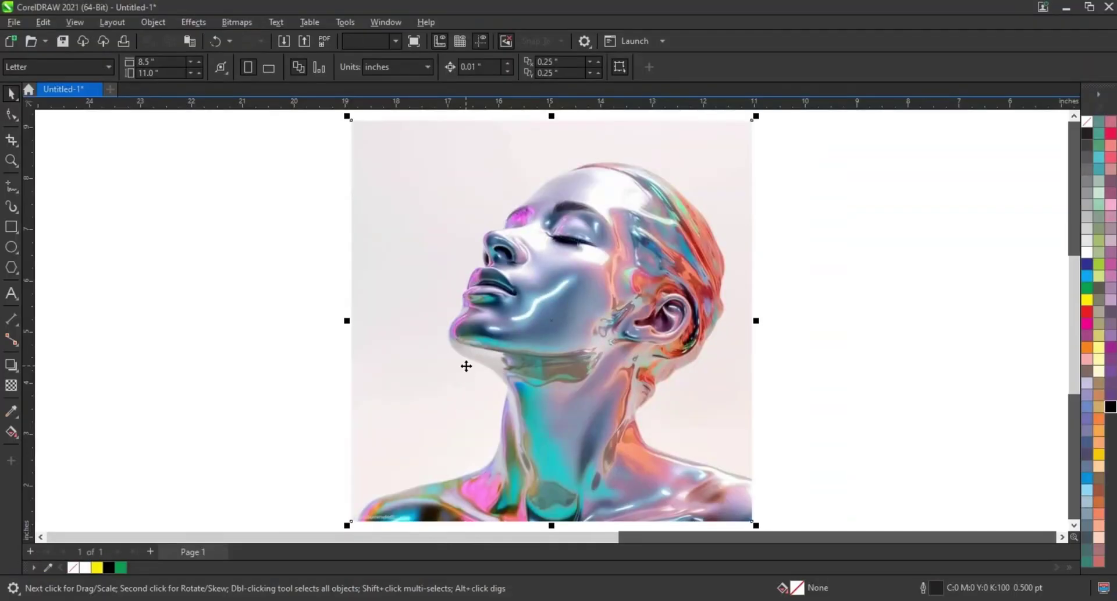
left_click(267, 303)
left_click(11, 160)
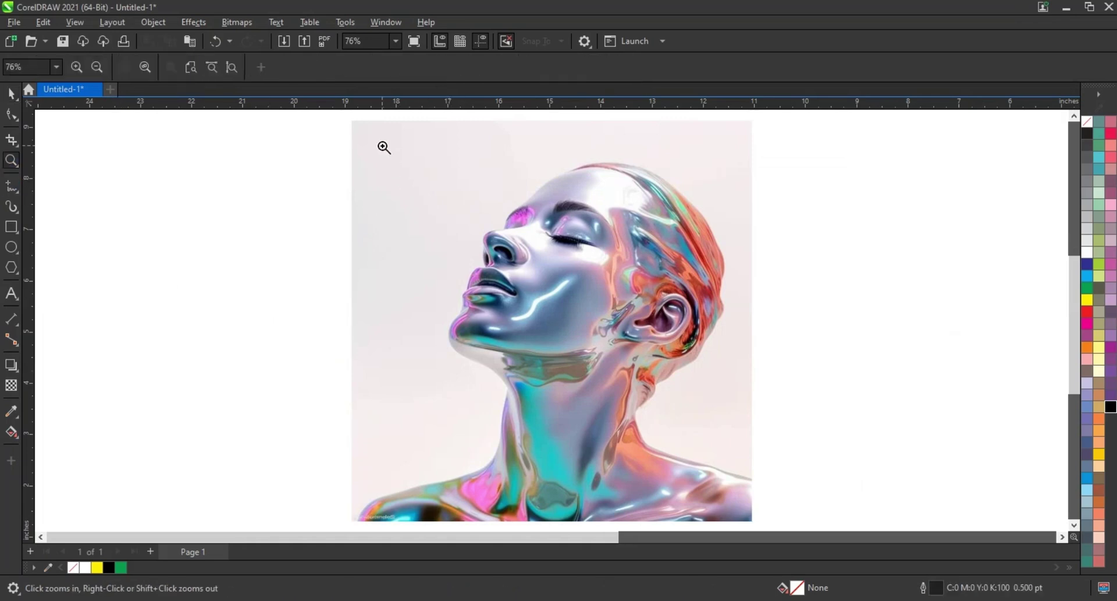
left_click_drag(384, 146, 753, 385)
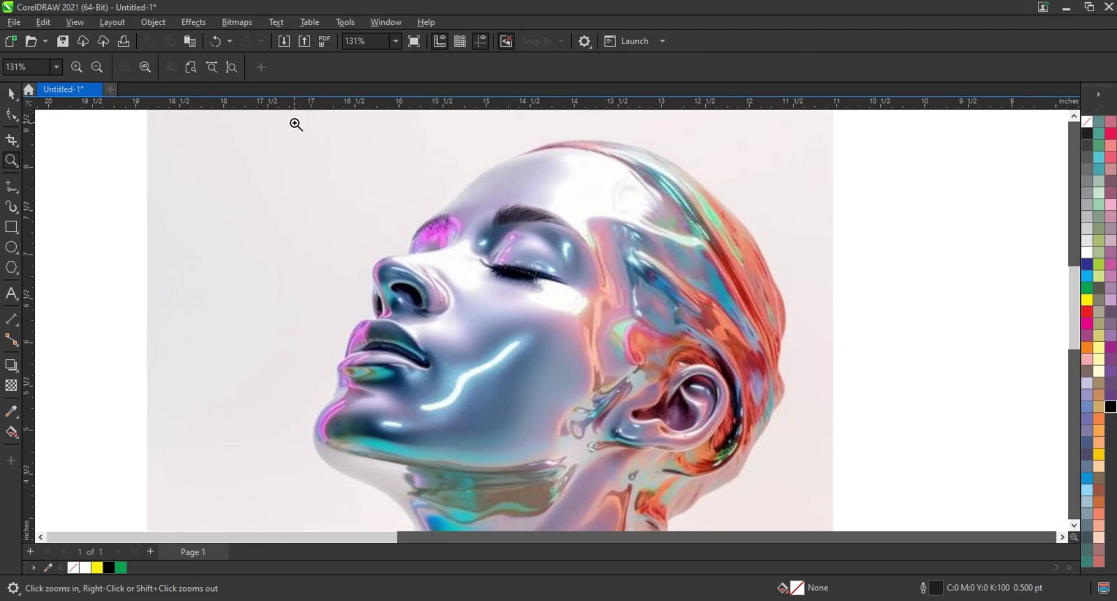
left_click_drag(296, 124, 892, 412)
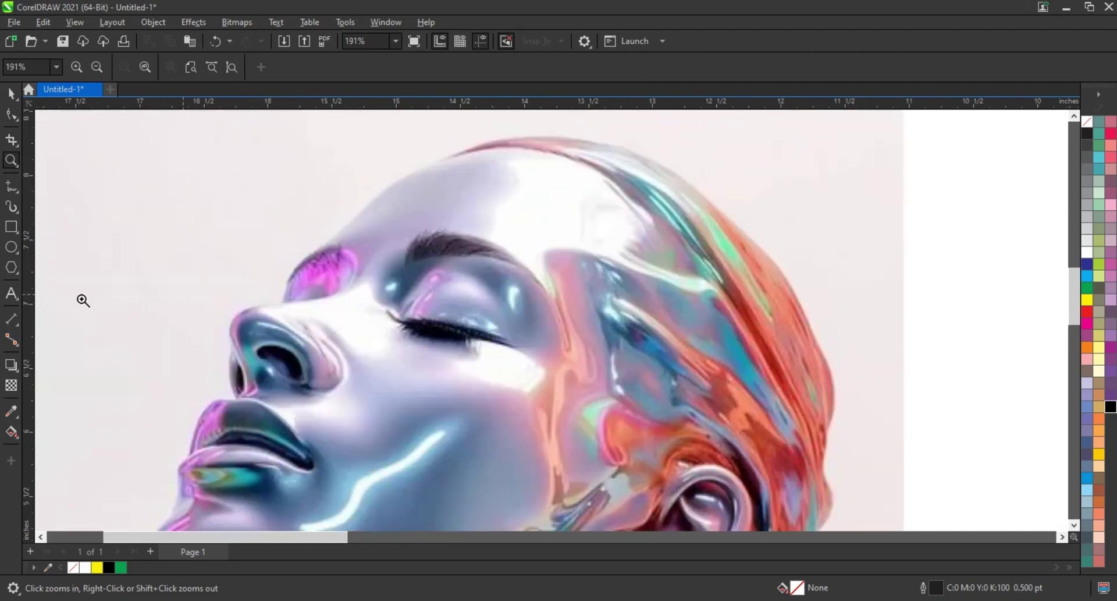
left_click(17, 193)
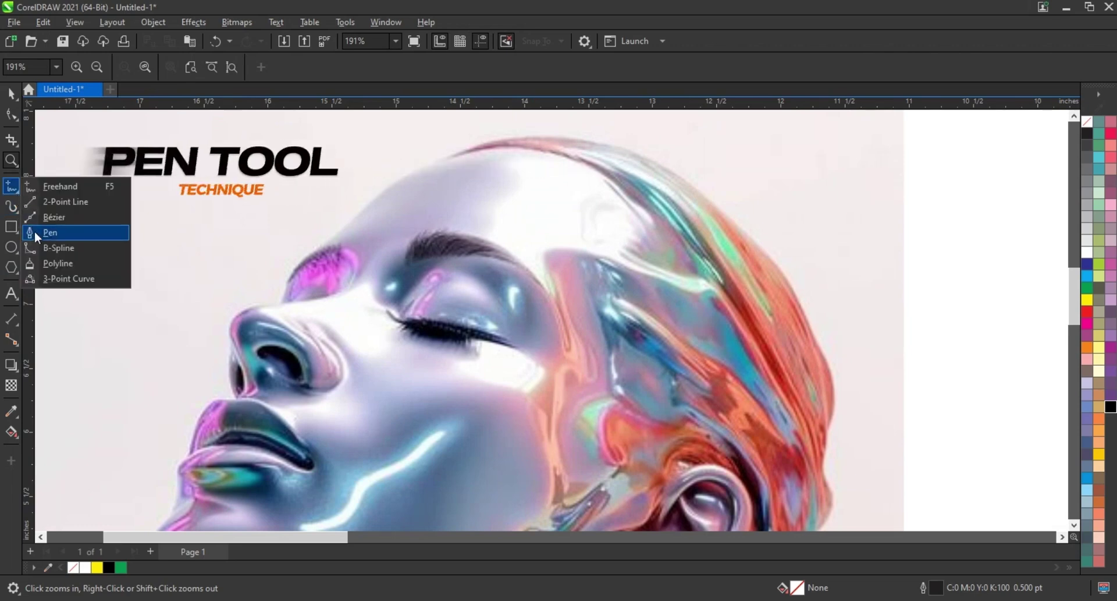
key("Escape")
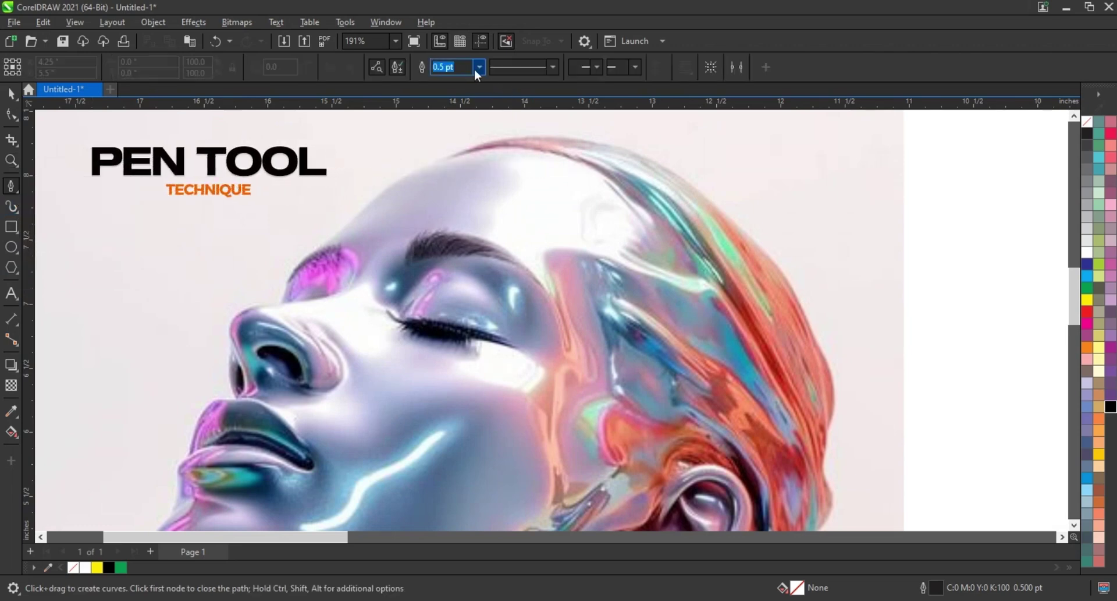
left_click(478, 68)
left_click(446, 145)
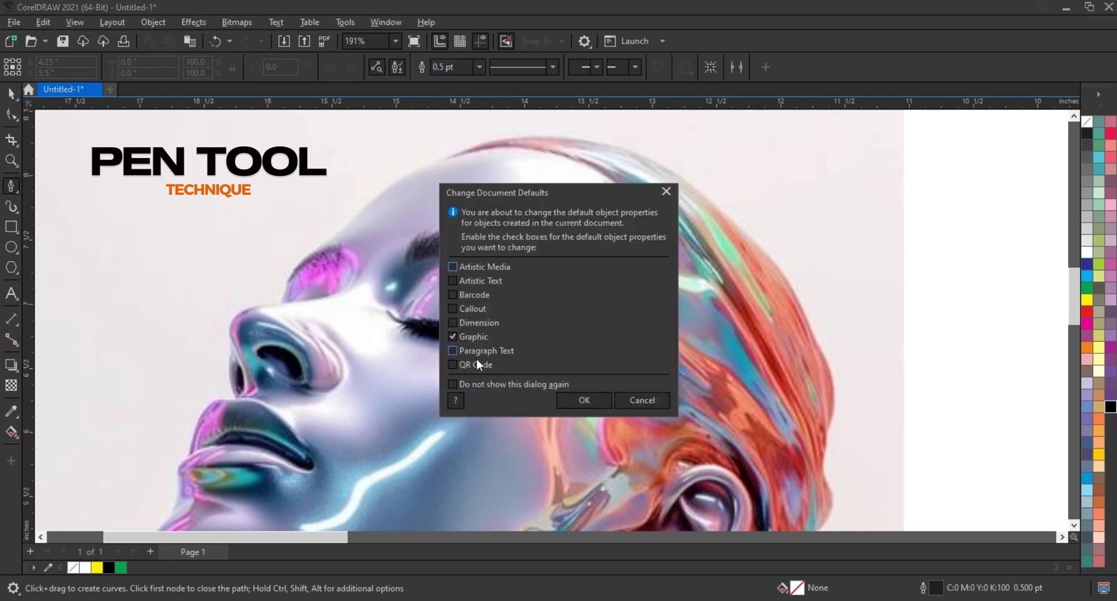
left_click(579, 399)
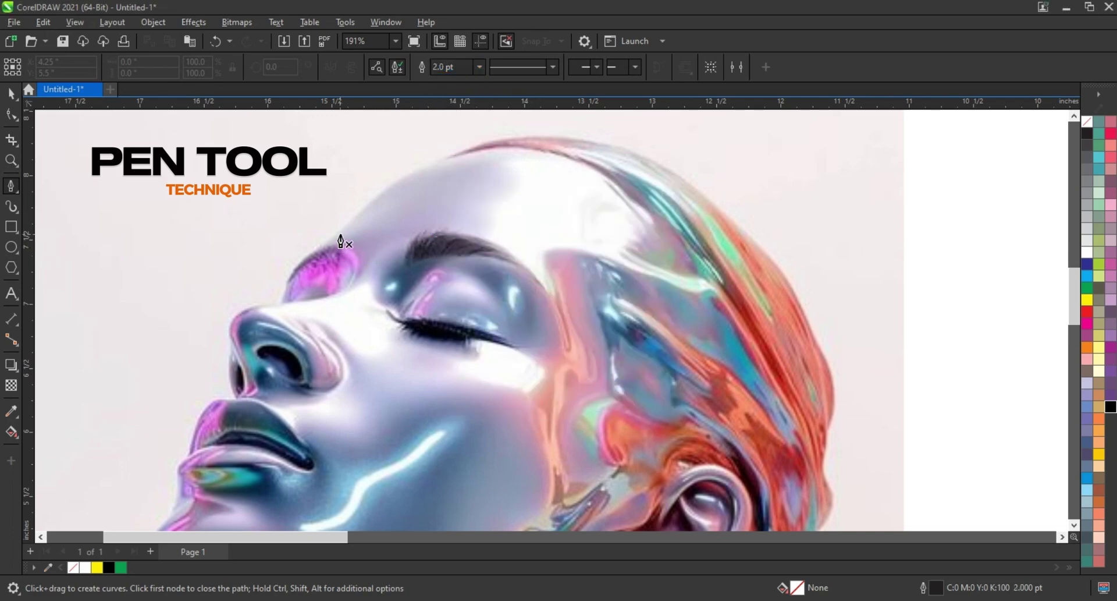
Trace the portrait's head in straight Pen segments from above the brow, over the crown and down the back of the head
left_click(340, 234)
left_click(466, 151)
left_click(661, 166)
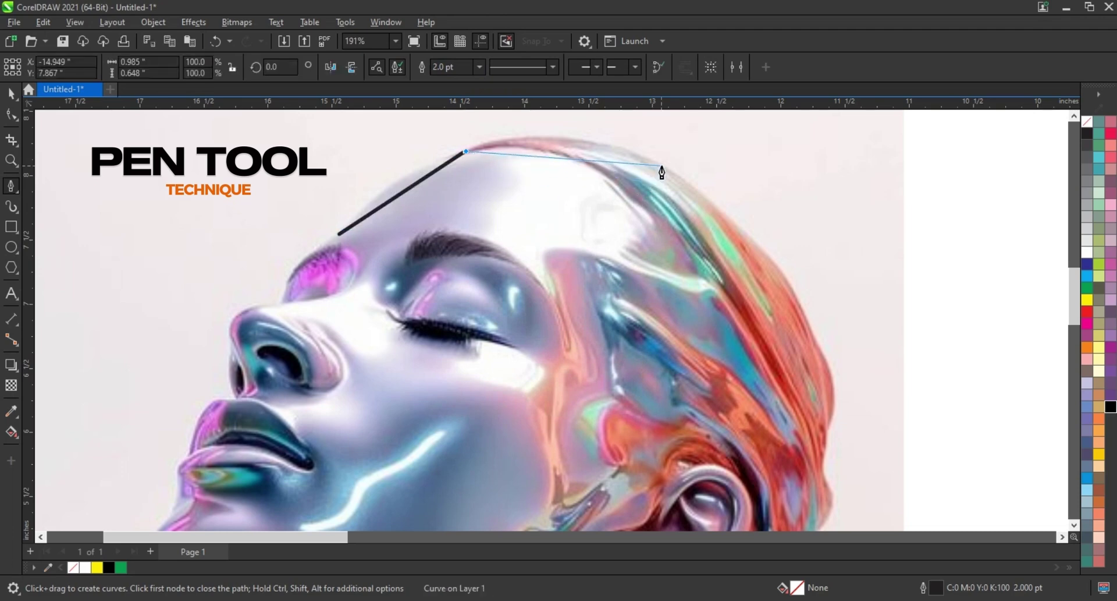
left_click(742, 227)
left_click(810, 336)
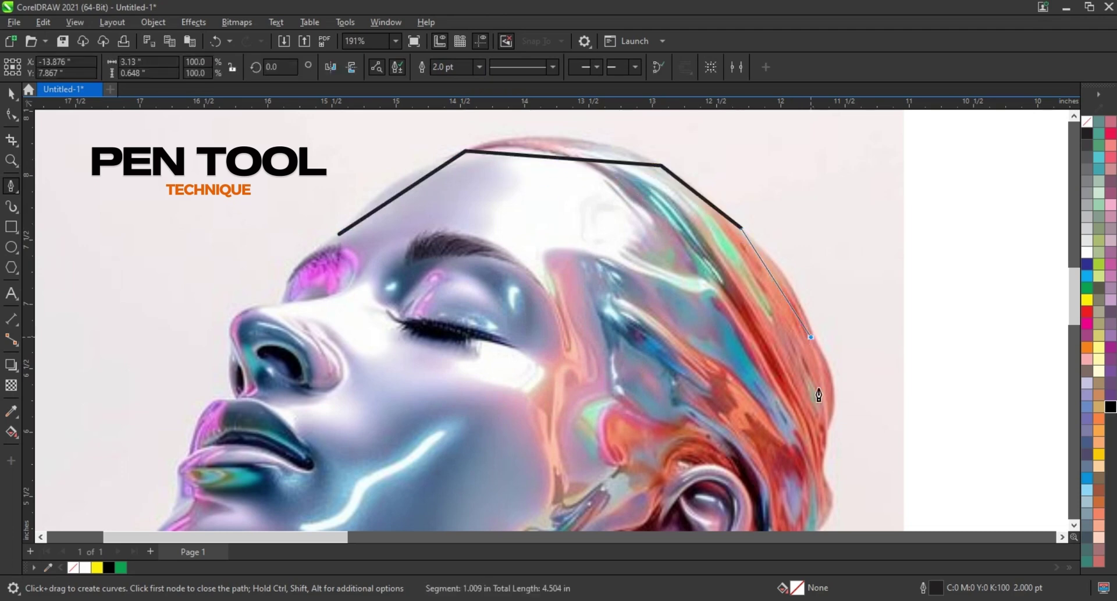
left_click(824, 435)
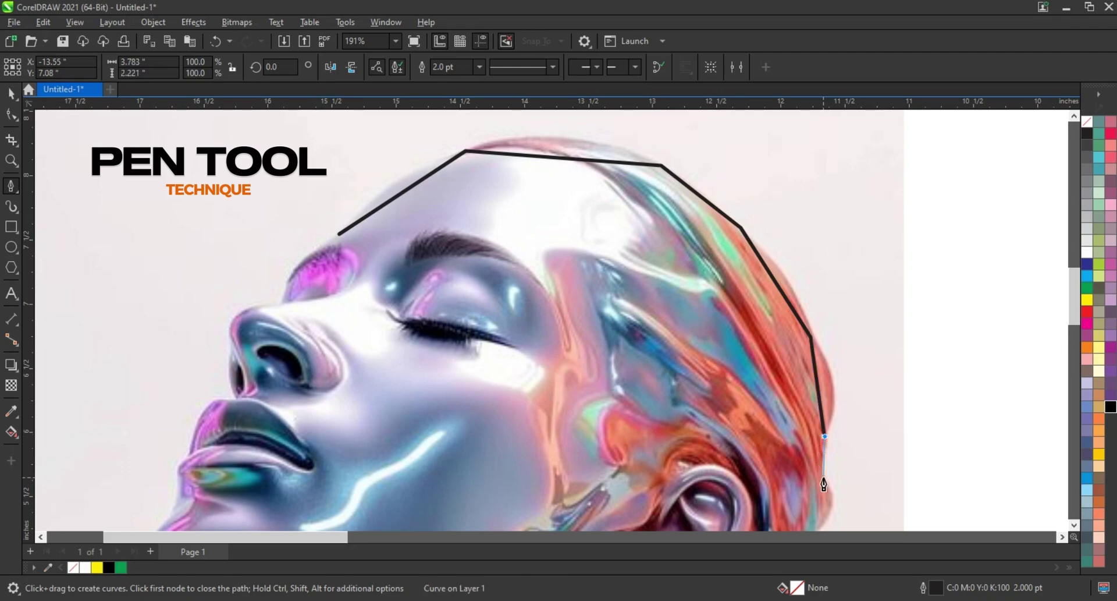
double_click(824, 478)
key("space")
Continue the traced path from its lower end, around behind the ear and down to the nape of the neck
left_click(1075, 525)
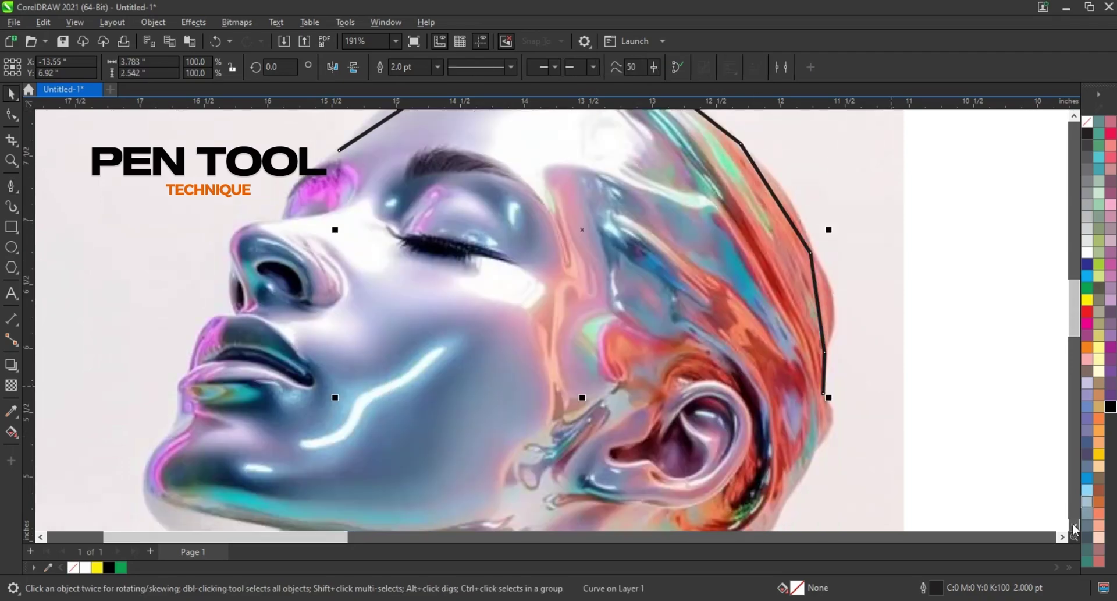
left_click(1074, 524)
left_click(1074, 525)
key("space")
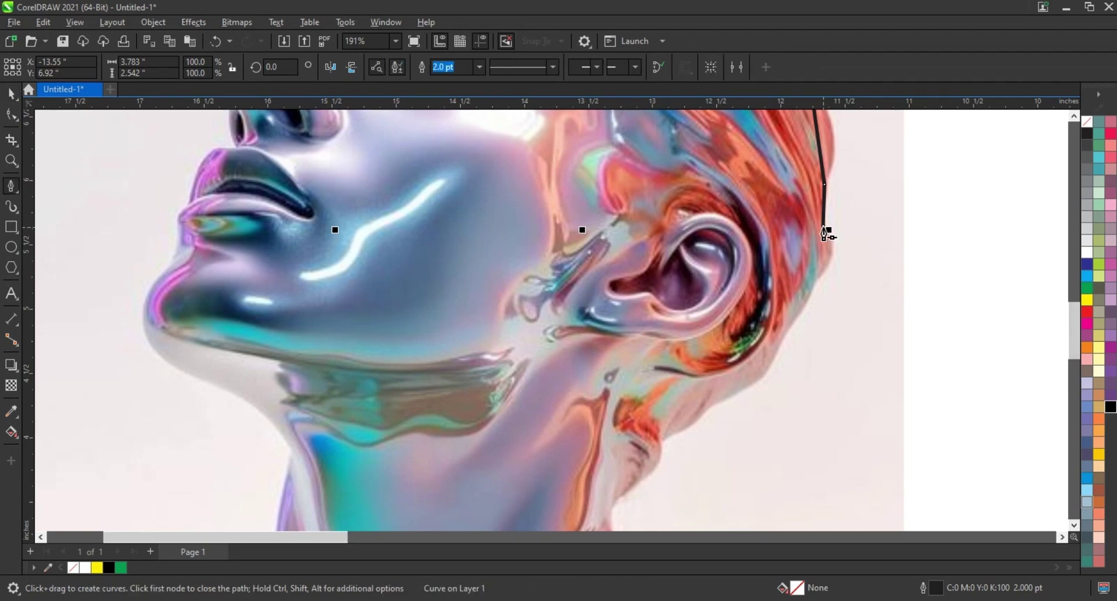
left_click(824, 230)
left_click(816, 279)
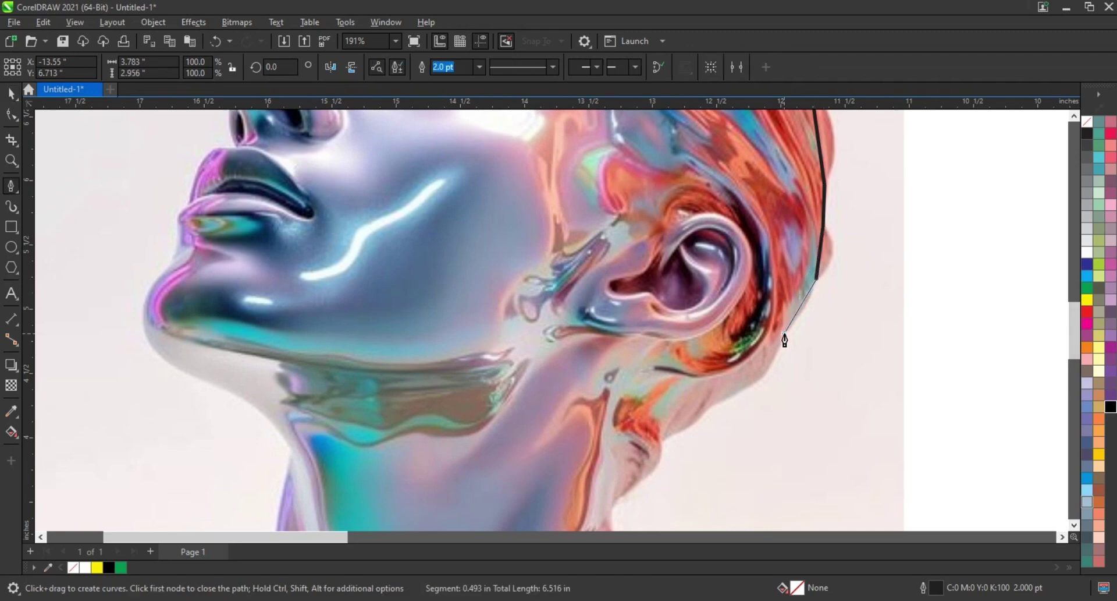
left_click(784, 333)
left_click(661, 436)
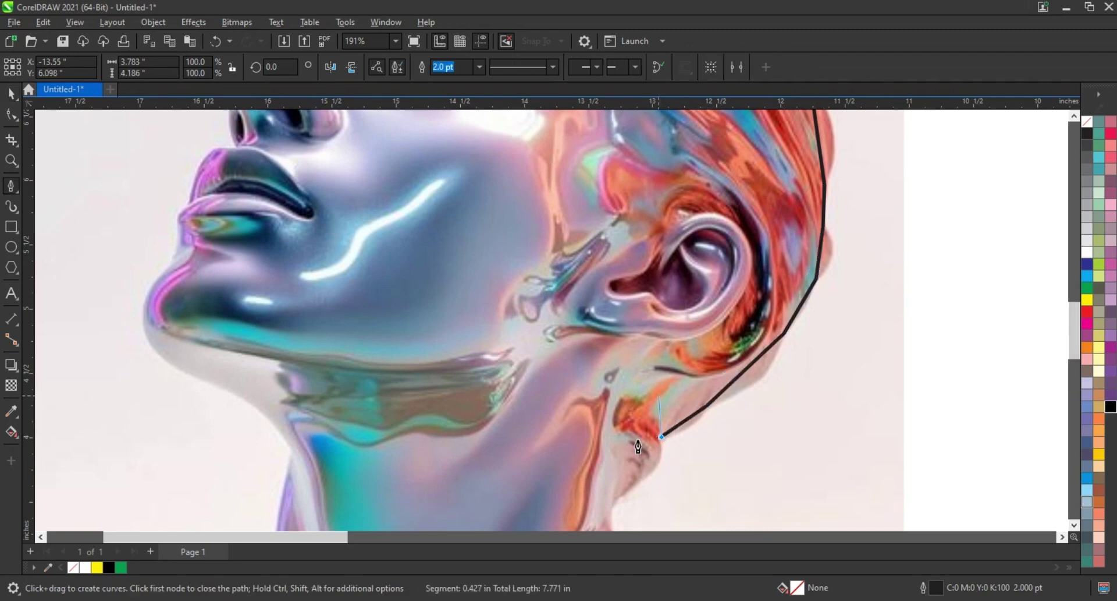
double_click(612, 502)
key("space")
Resume the path at the nape and trace the back shoulder, the image's side edge and its bottom edge to the front shoulder's lower end
scroll(518, 374, "down", 5)
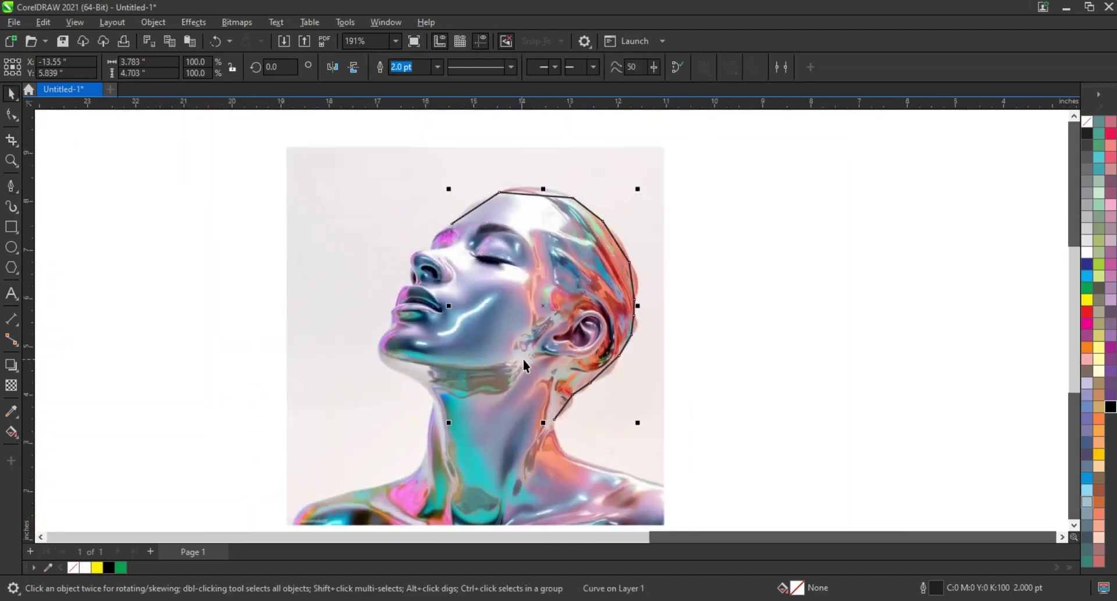
left_click(11, 161)
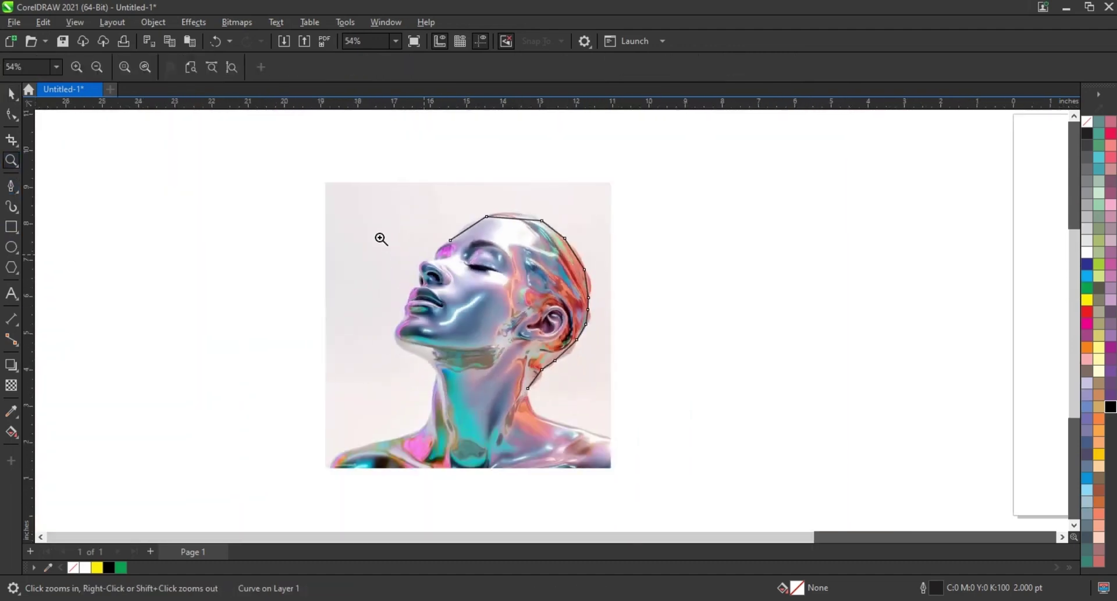
left_click_drag(321, 201, 742, 487)
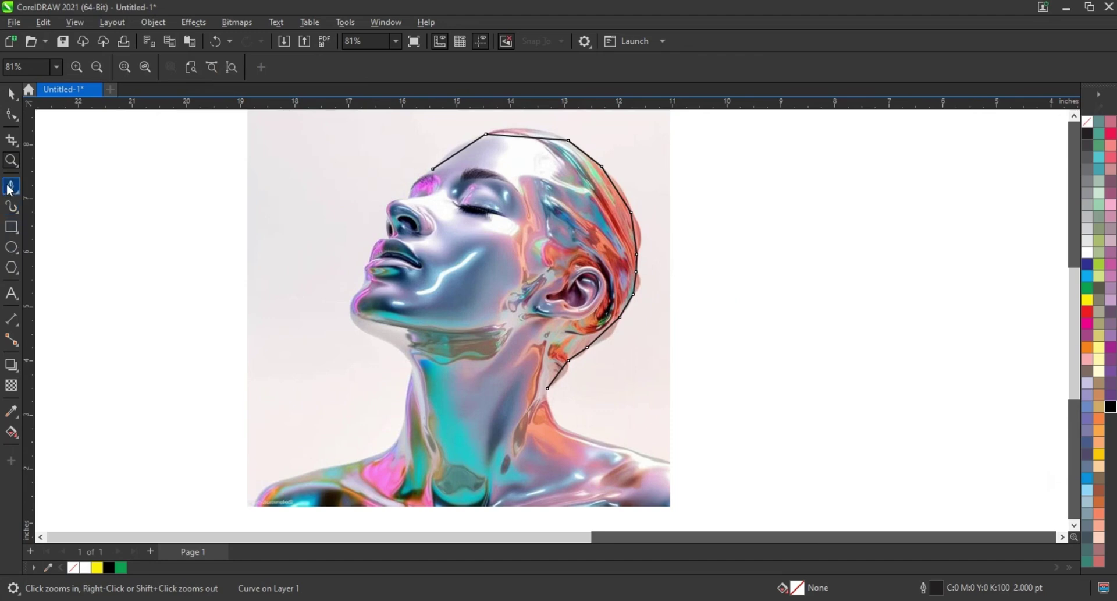
left_click(11, 186)
left_click(548, 388)
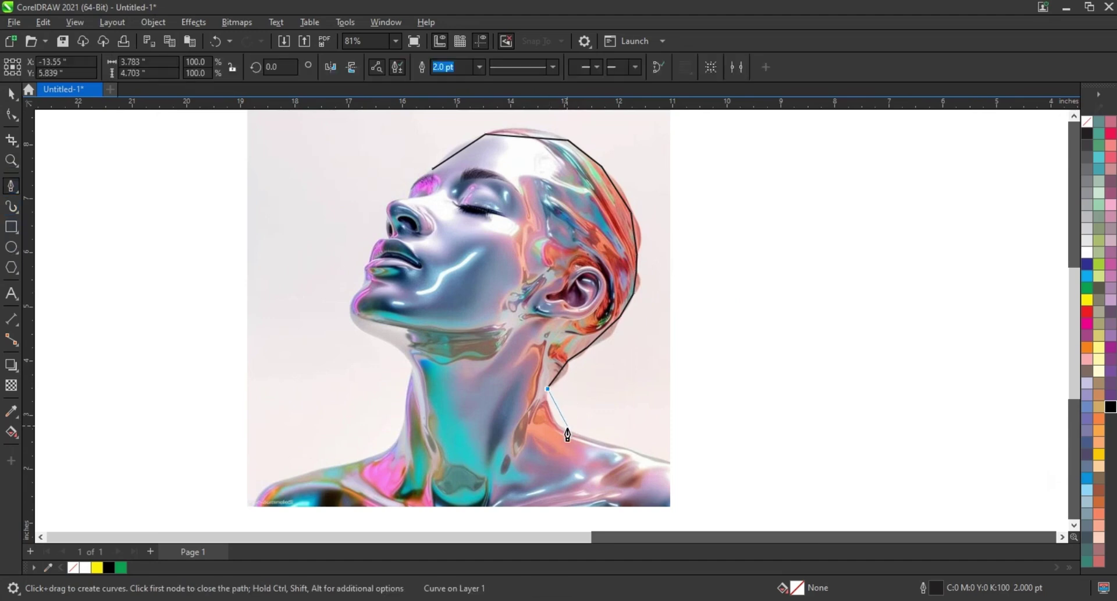
left_click(568, 429)
left_click(670, 461)
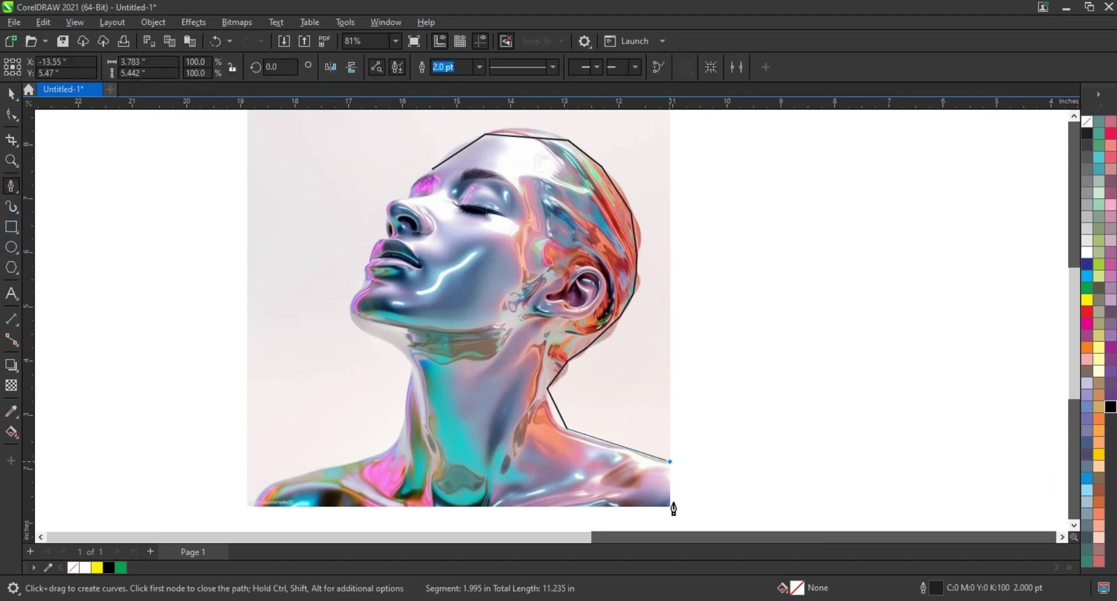
left_click(670, 505)
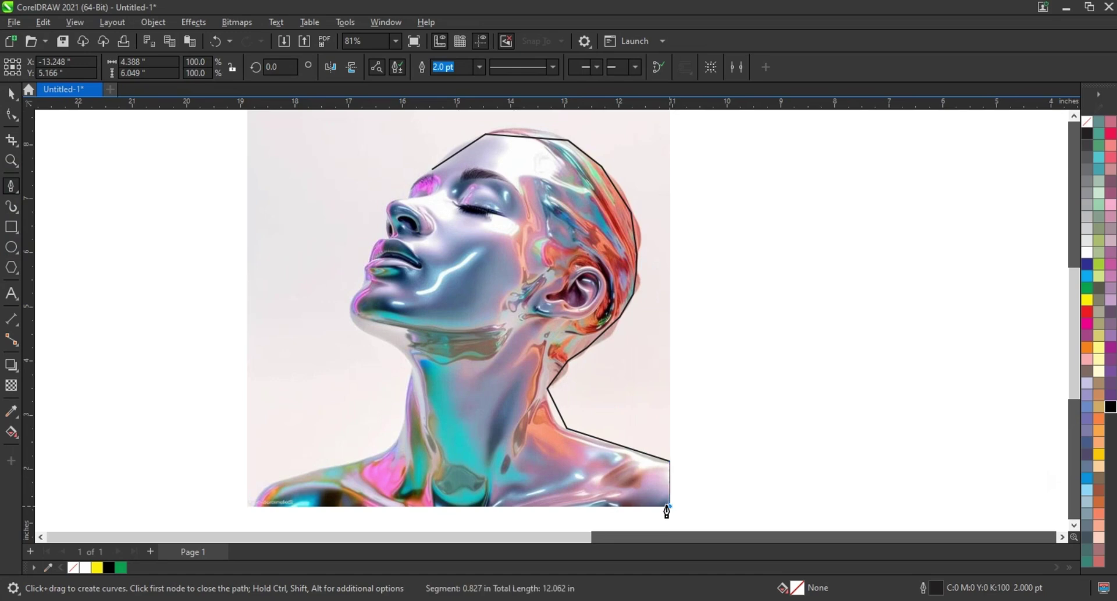
left_click(255, 507)
Continue the path in straight segments over the front shoulder and up the front of the neck to below the jaw
left_click(295, 478)
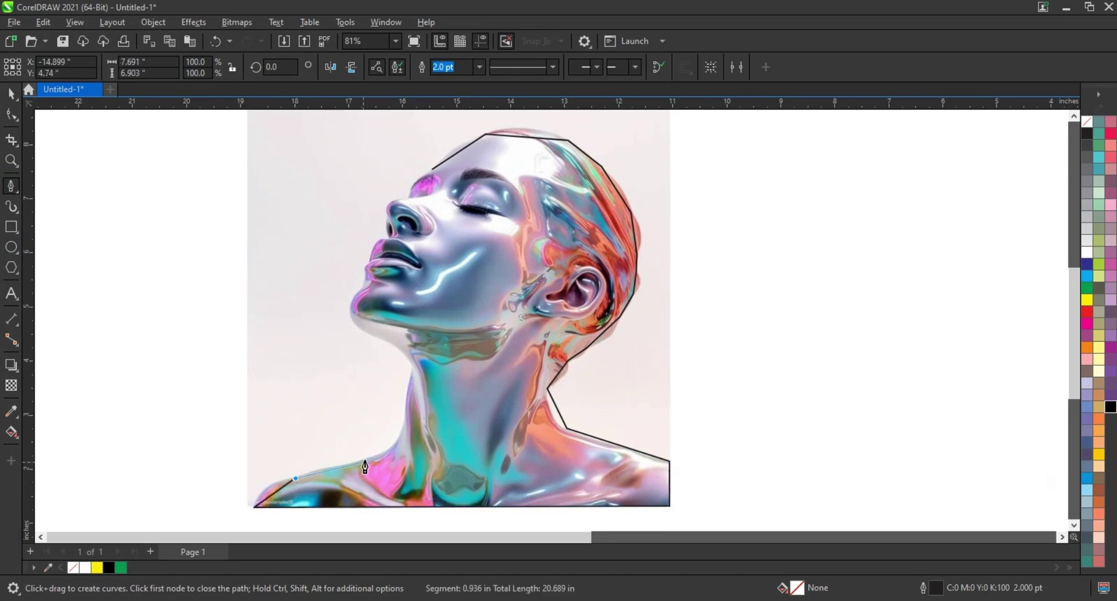
left_click(366, 459)
left_click(404, 419)
left_click(413, 366)
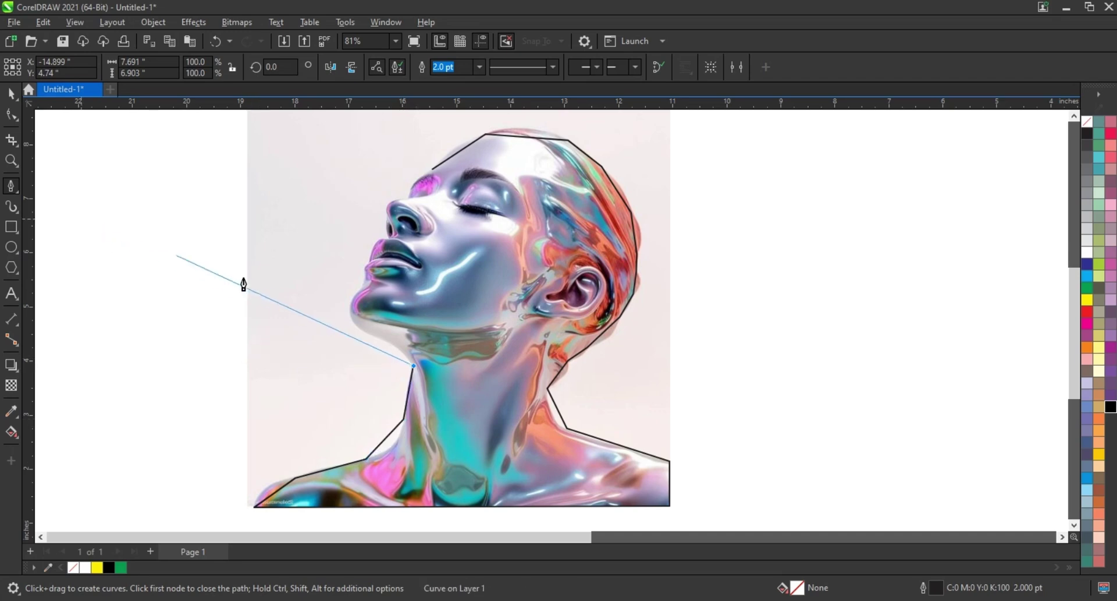
Trace the face profile from the throat around the chin, lips and nose, and close the path at its starting node above the brow
key("space")
left_click(12, 161)
left_click_drag(317, 138, 625, 370)
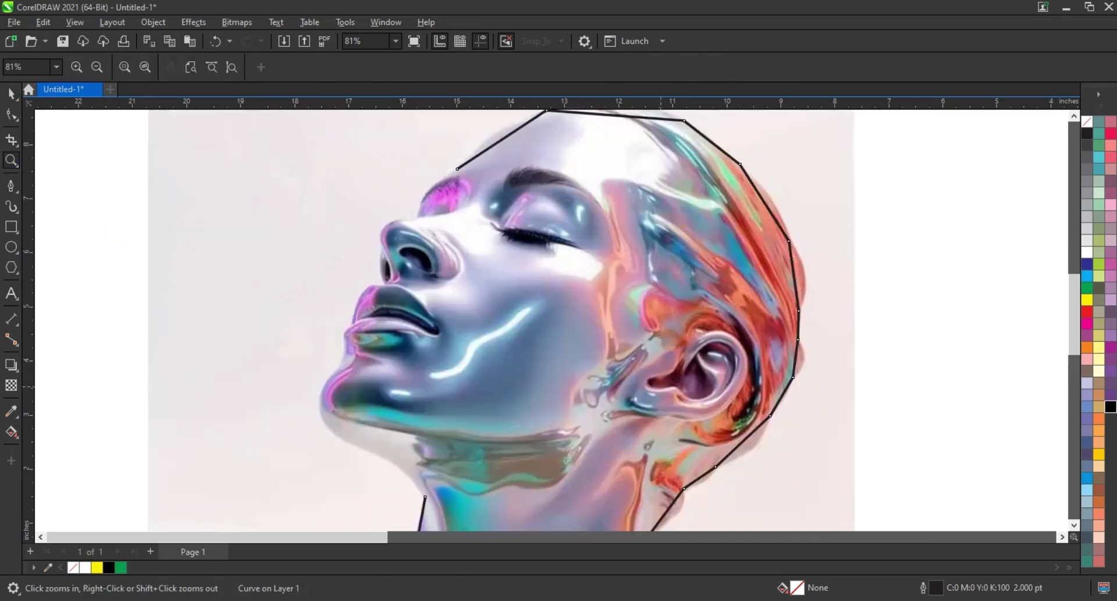
left_click(10, 190)
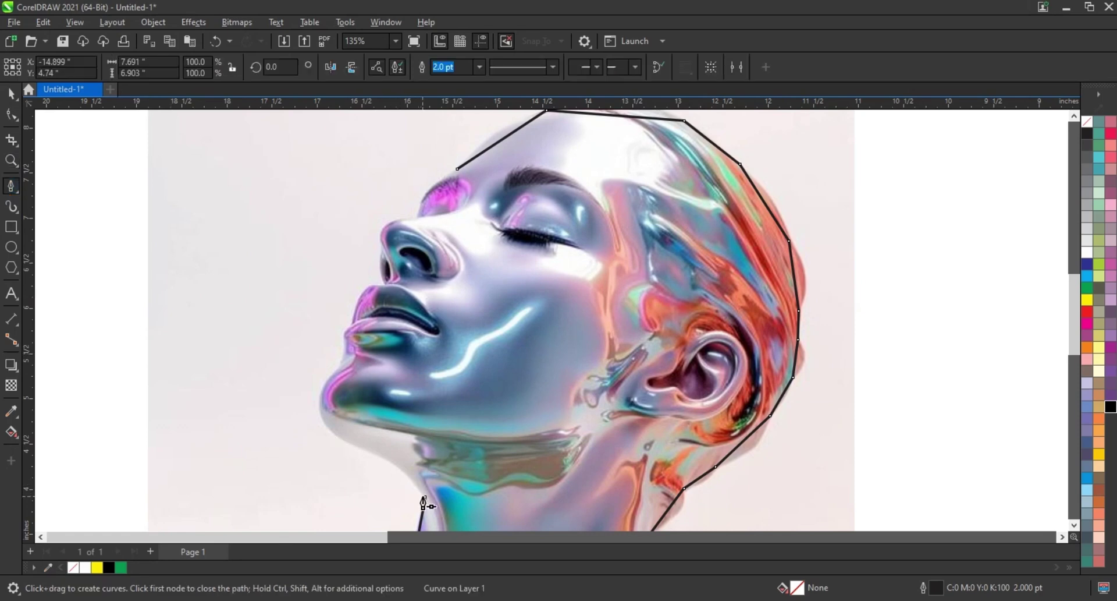
left_click(357, 447)
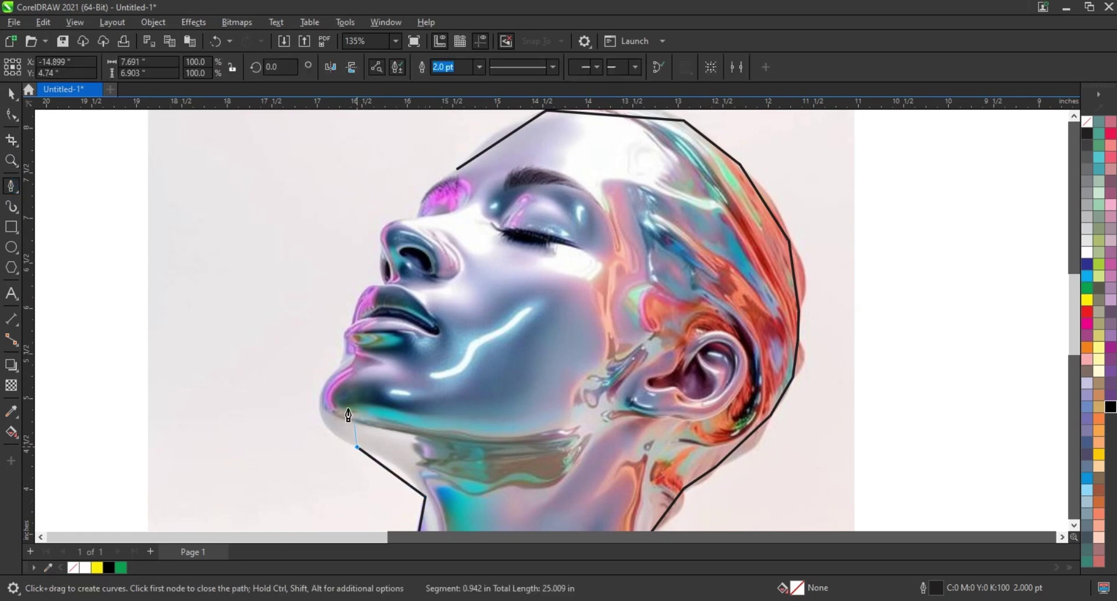
left_click(335, 369)
left_click(344, 339)
left_click(377, 284)
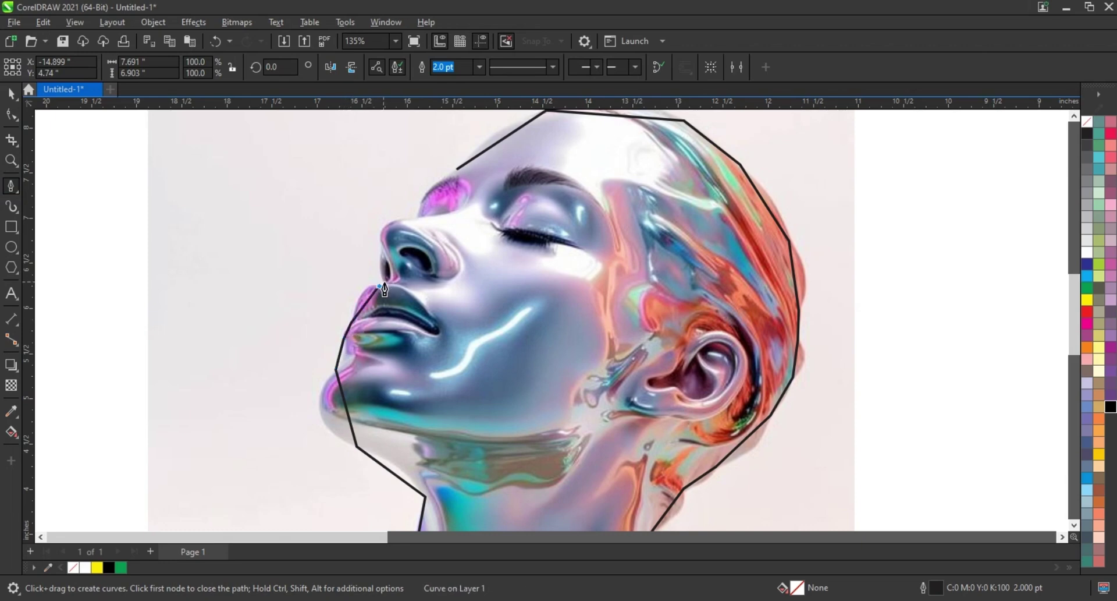
left_click(380, 250)
left_click(417, 219)
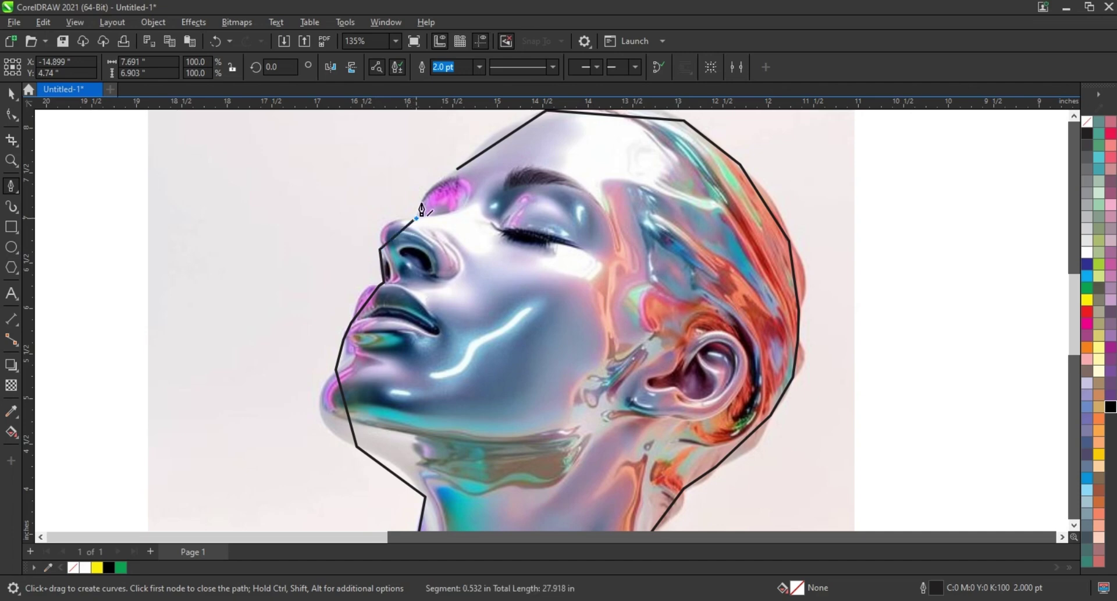
left_click(457, 173)
Select all nodes of the closed silhouette outline with the Shape tool
scroll(466, 343, "down", 5)
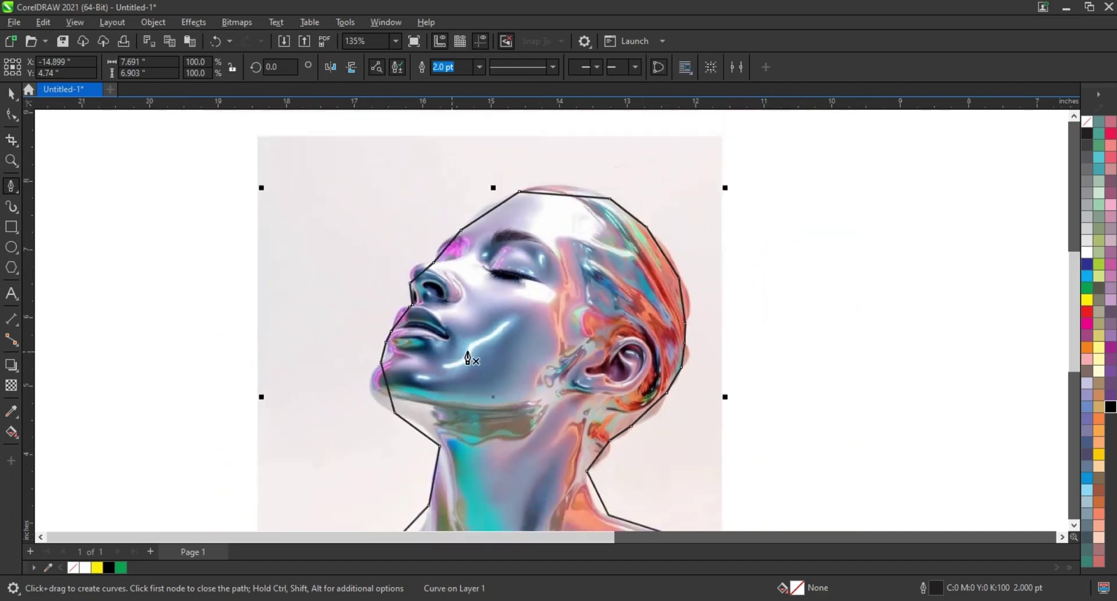
left_click(13, 118)
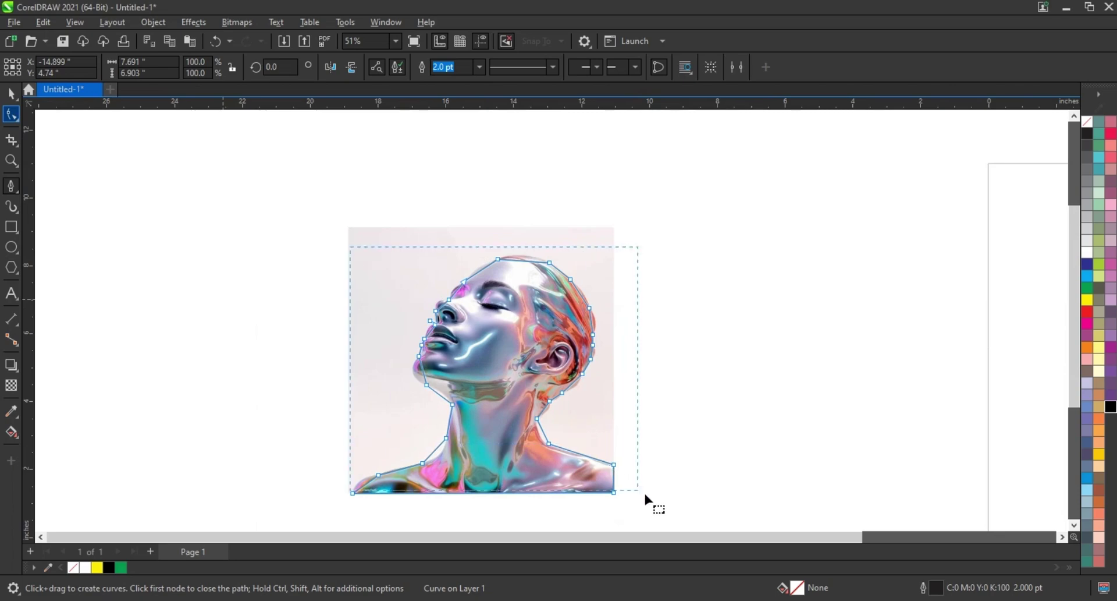
left_click_drag(645, 497, 653, 499)
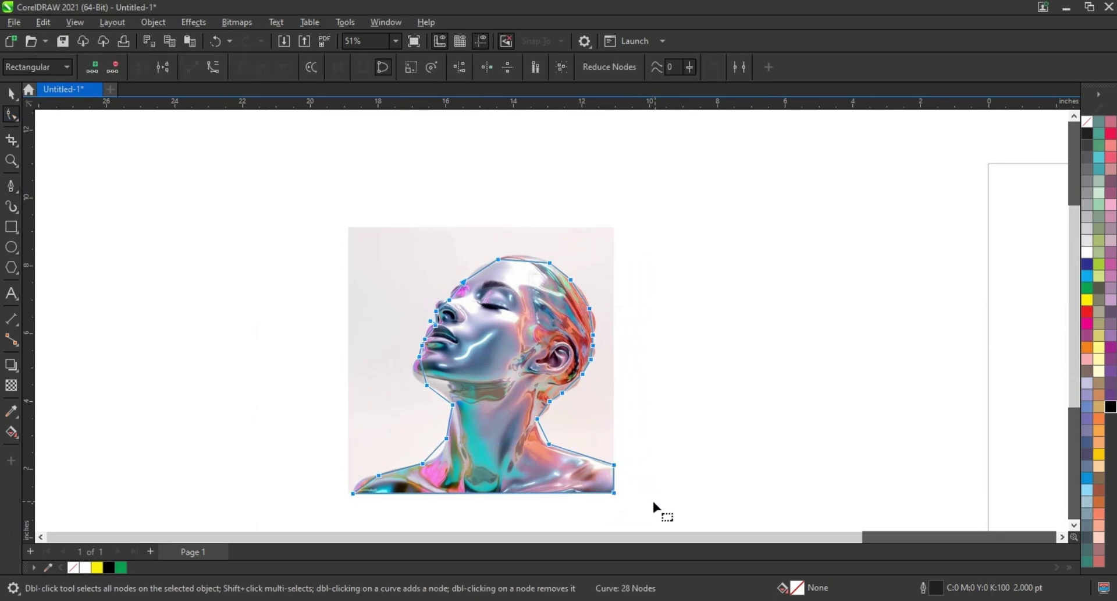
Bend the outline's forehead and crown segments outward with the Shape tool to follow the top of the head
left_click(11, 160)
left_click_drag(404, 220, 641, 374)
key("F10")
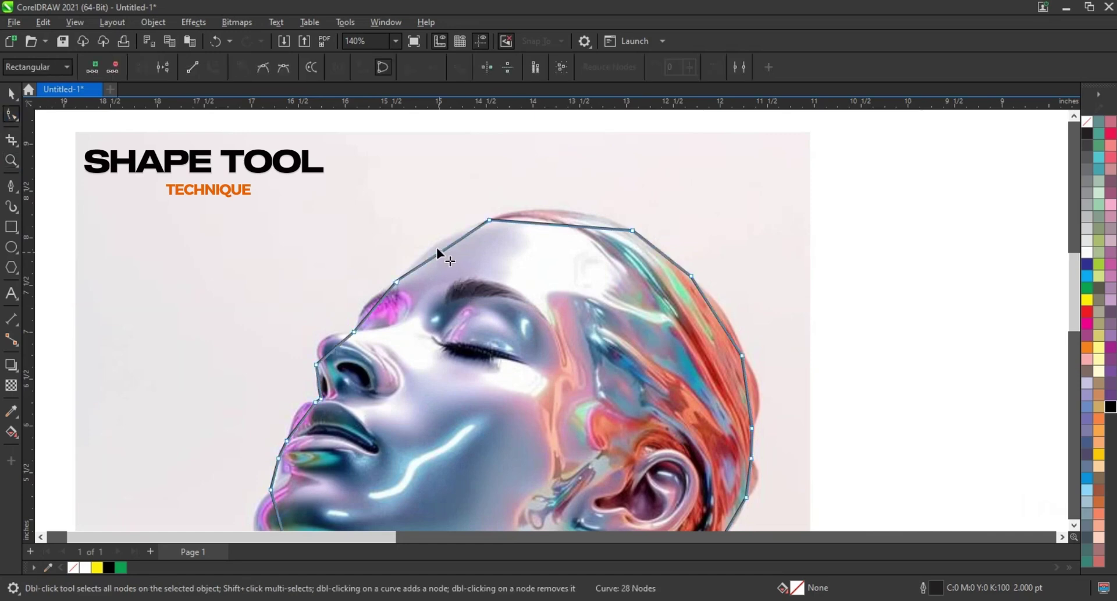
left_click_drag(439, 253, 435, 246)
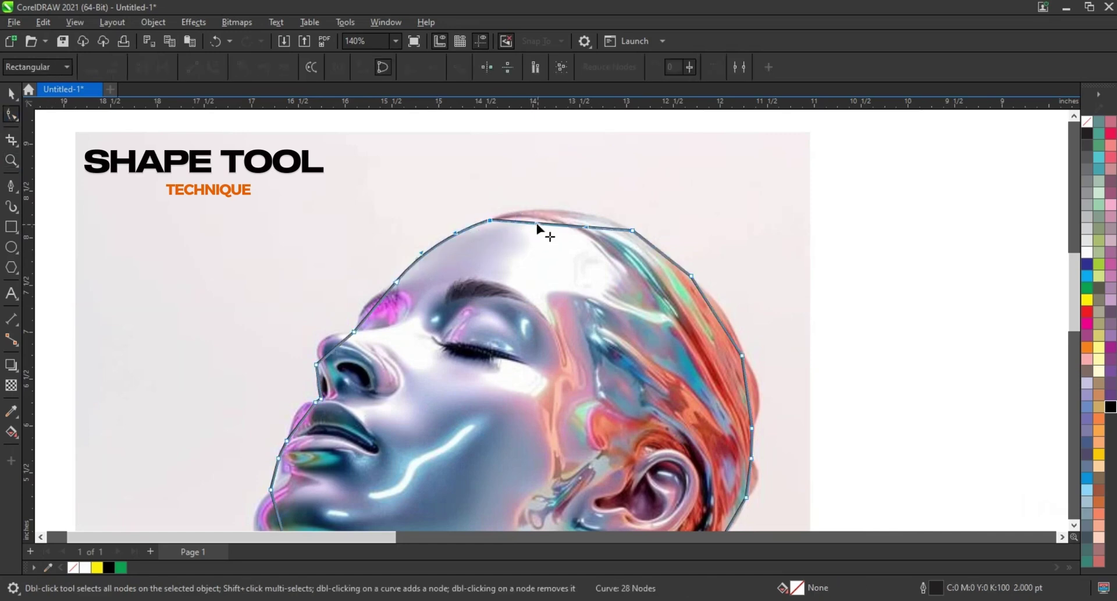
left_click_drag(536, 226, 534, 207)
left_click_drag(589, 229, 586, 213)
Curve the outline segments down the back of the head to match its rounded contour and the bulges behind the ear
left_click(660, 252)
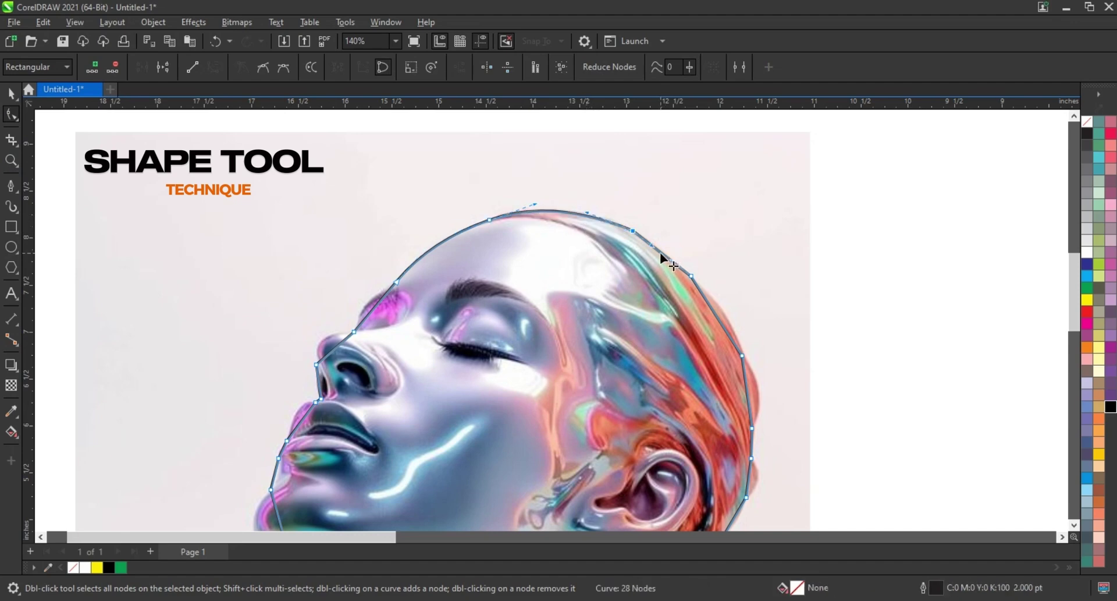
left_click(713, 302)
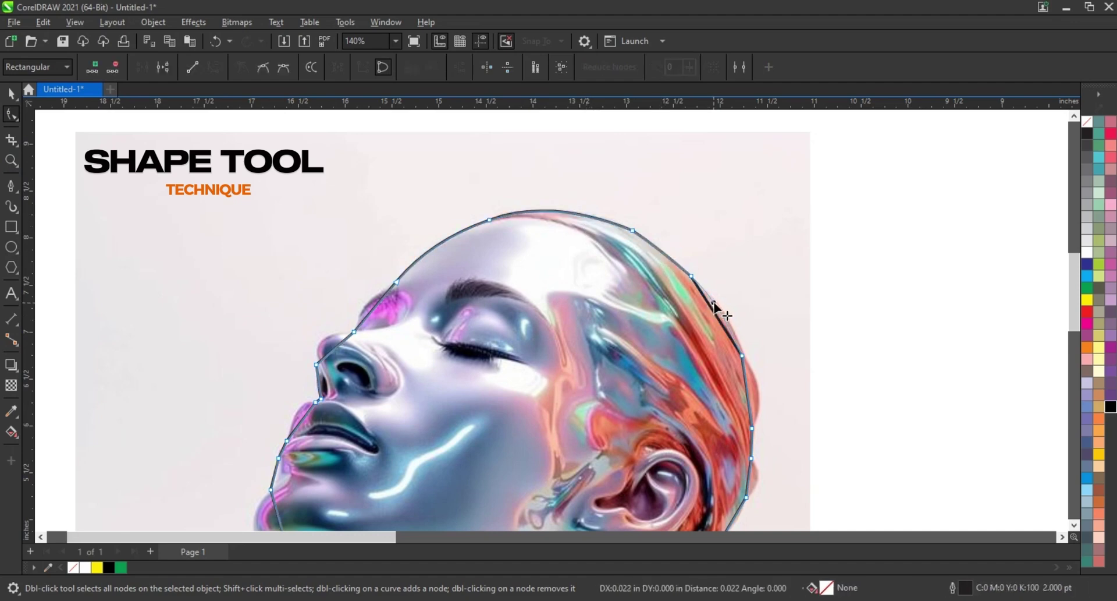
left_click(666, 256)
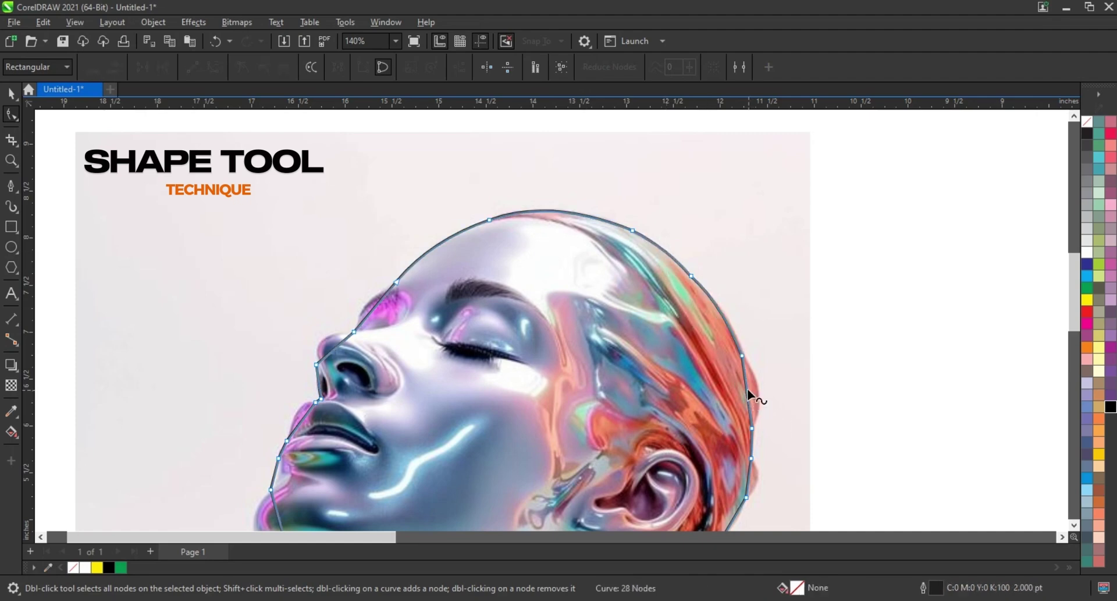
left_click_drag(750, 390, 757, 393)
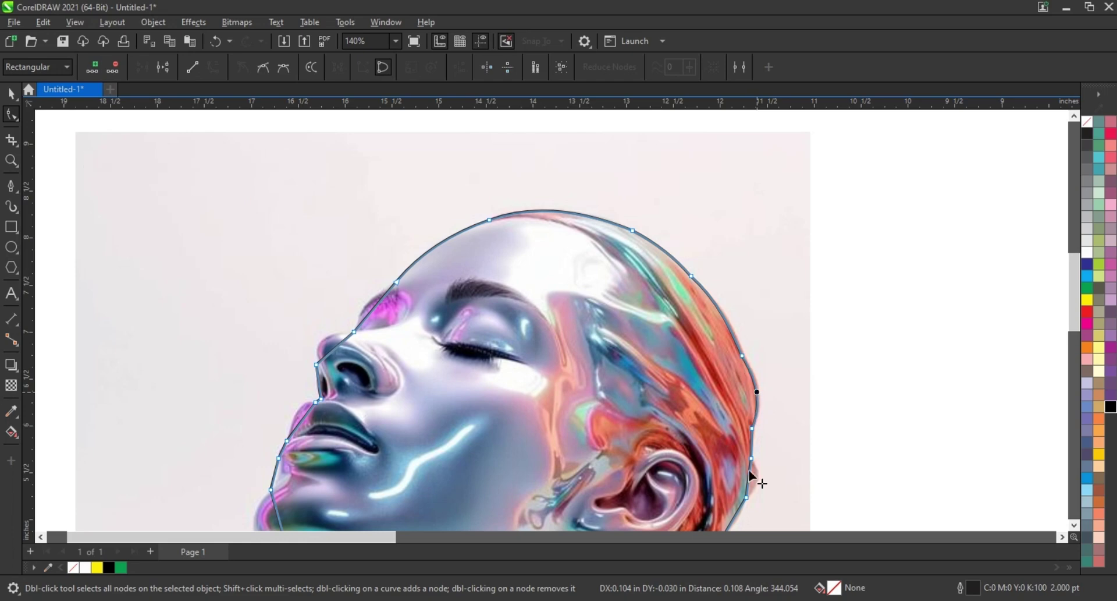
left_click_drag(751, 476, 758, 477)
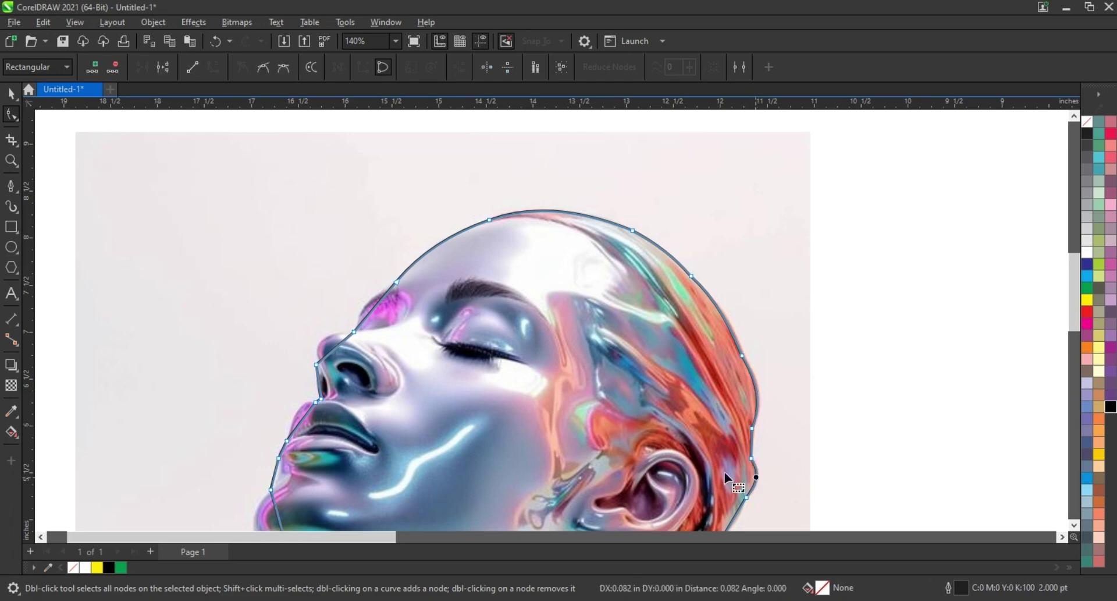
Curve the outline segments along the brow, nose and lips to fit the face profile
left_click_drag(372, 308, 362, 306)
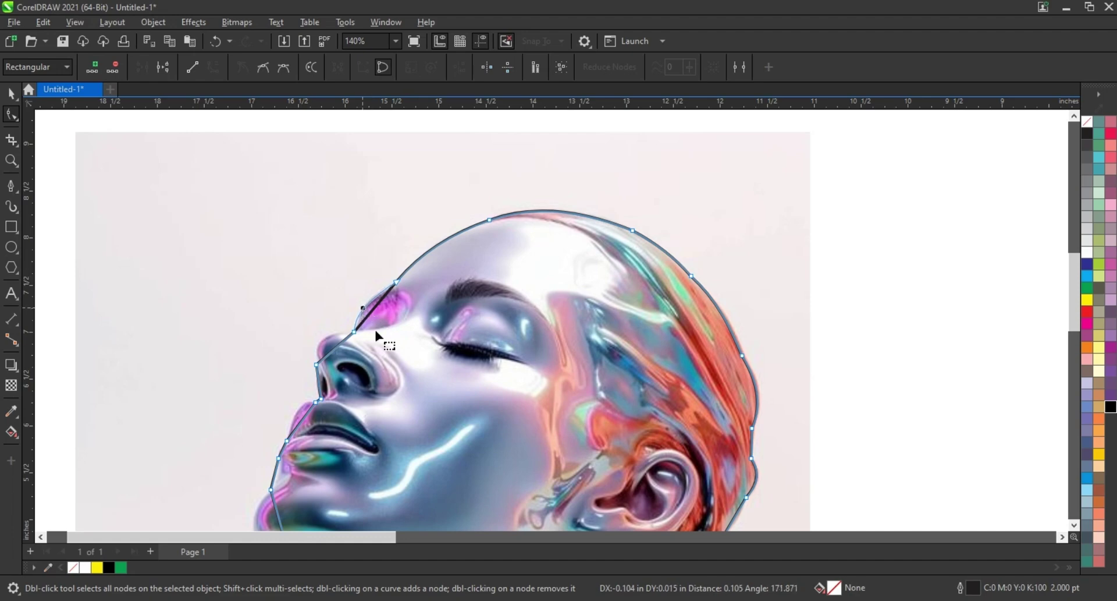
left_click(355, 330)
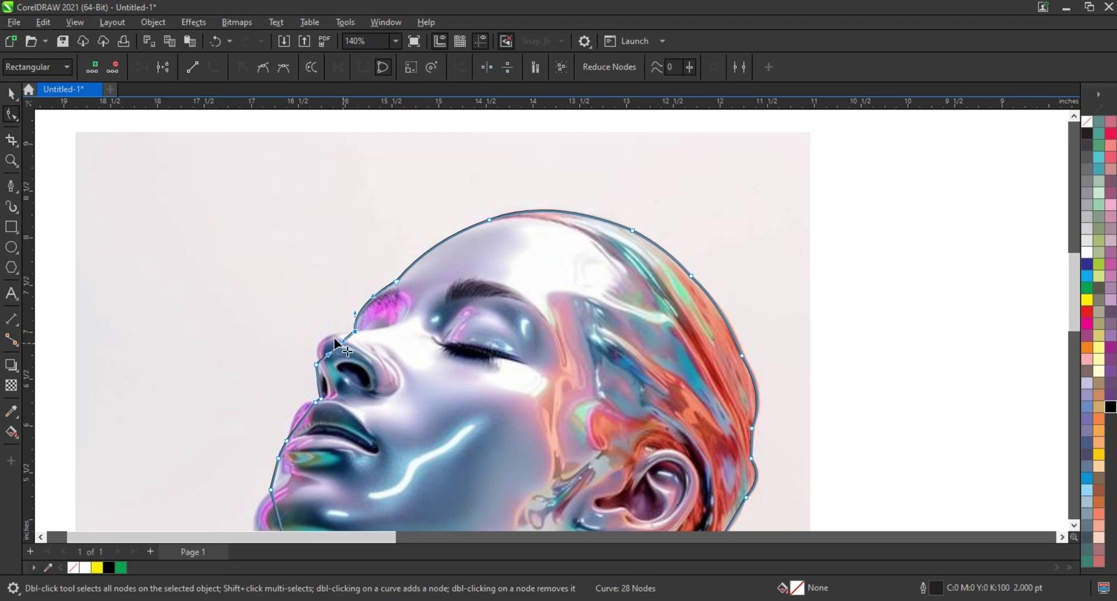
mouse_move(334, 338)
left_mouse_down()
mouse_move(330, 353)
mouse_move(316, 342)
mouse_move(331, 336)
left_mouse_up()
left_click_drag(319, 429, 300, 411)
left_click(274, 475)
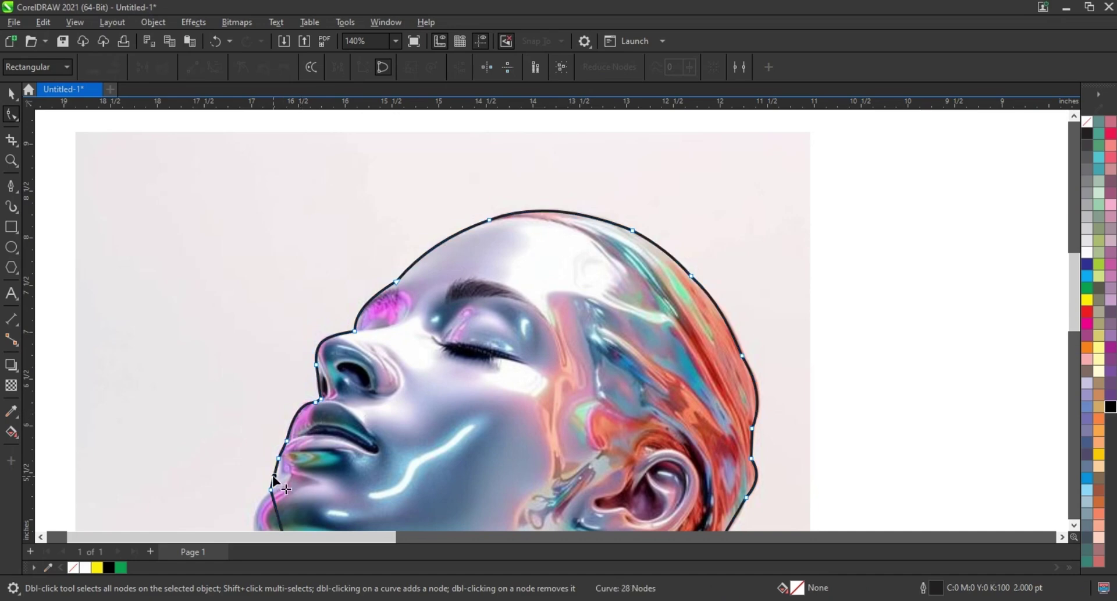
left_click(283, 447)
Bend the outline segments around the chin and under the jaw to follow the portrait's contour
scroll(237, 340, "down", 2)
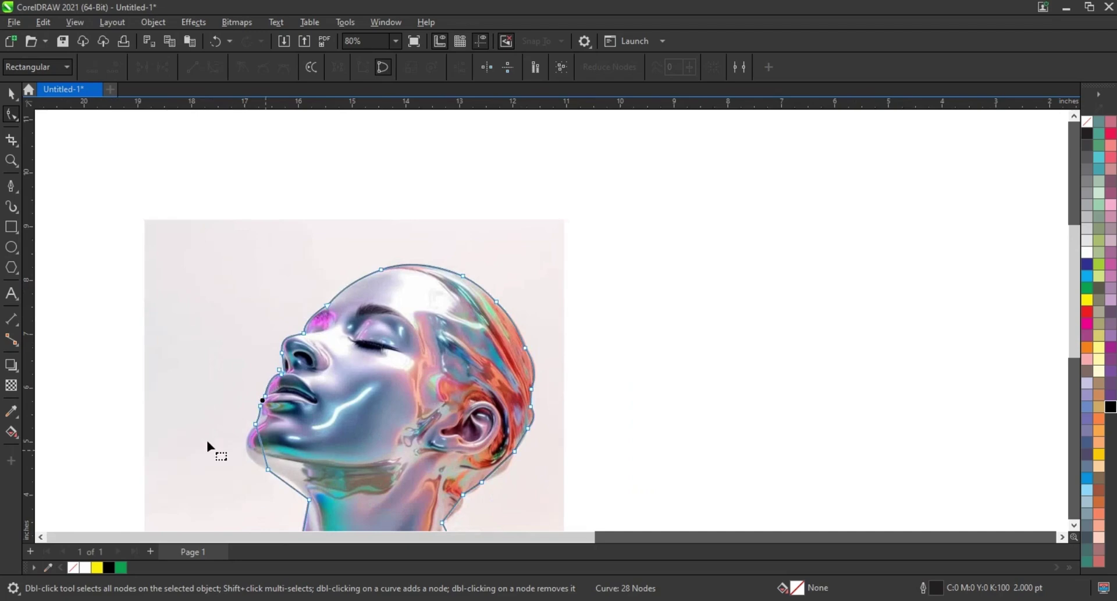
left_click(12, 161)
scroll(535, 473, "down", 2)
left_click_drag(610, 483, 319, 337)
left_click(12, 114)
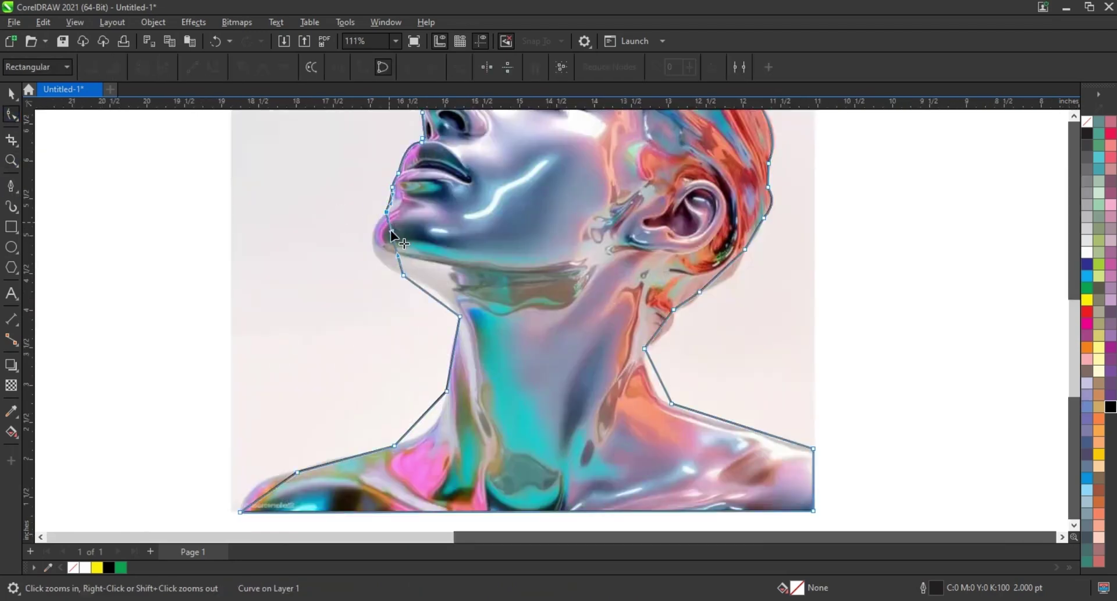
left_click(394, 257)
left_click_drag(389, 256, 367, 232)
left_click_drag(429, 293, 435, 289)
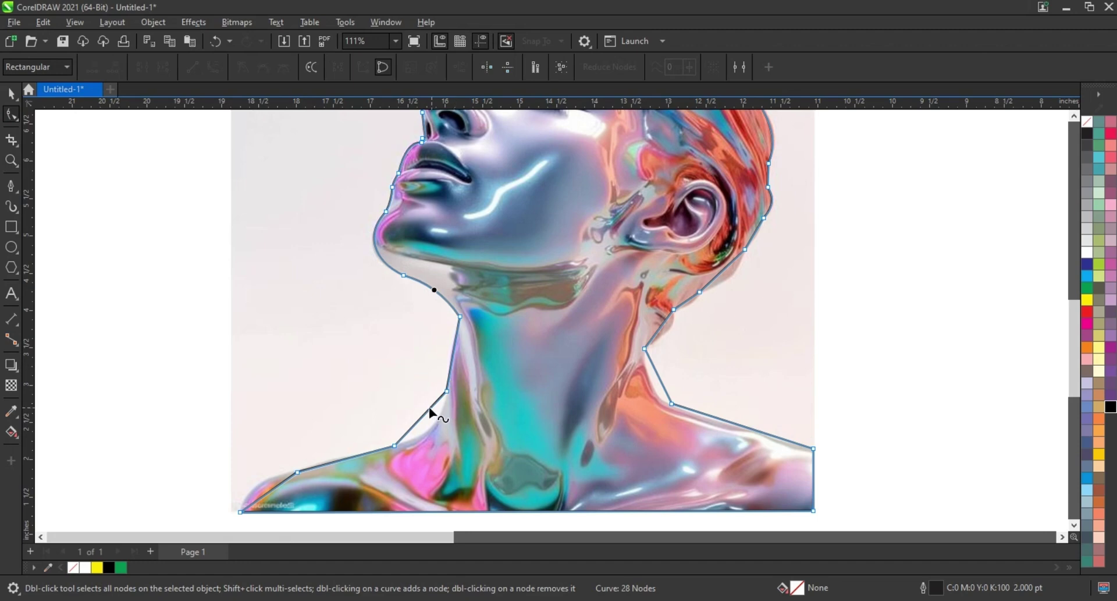
Curve the outline from the front of the neck into the front shoulder and round off the shoulder's outer end
left_click_drag(430, 412, 450, 396)
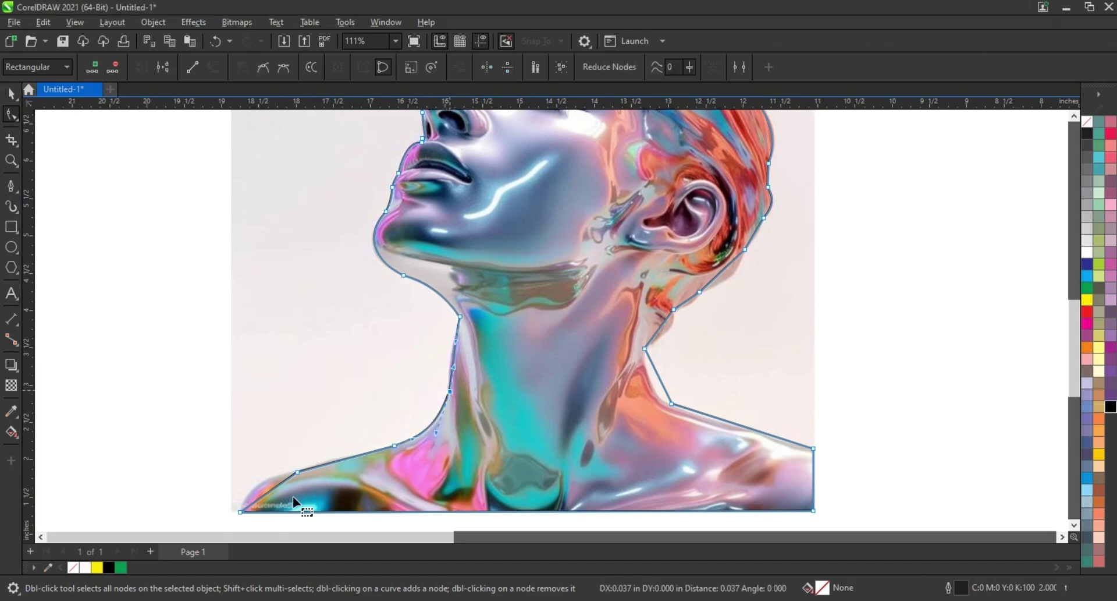
left_click(312, 470)
mouse_move(269, 478)
left_mouse_down()
mouse_move(262, 506)
mouse_move(250, 494)
mouse_move(269, 482)
left_mouse_up()
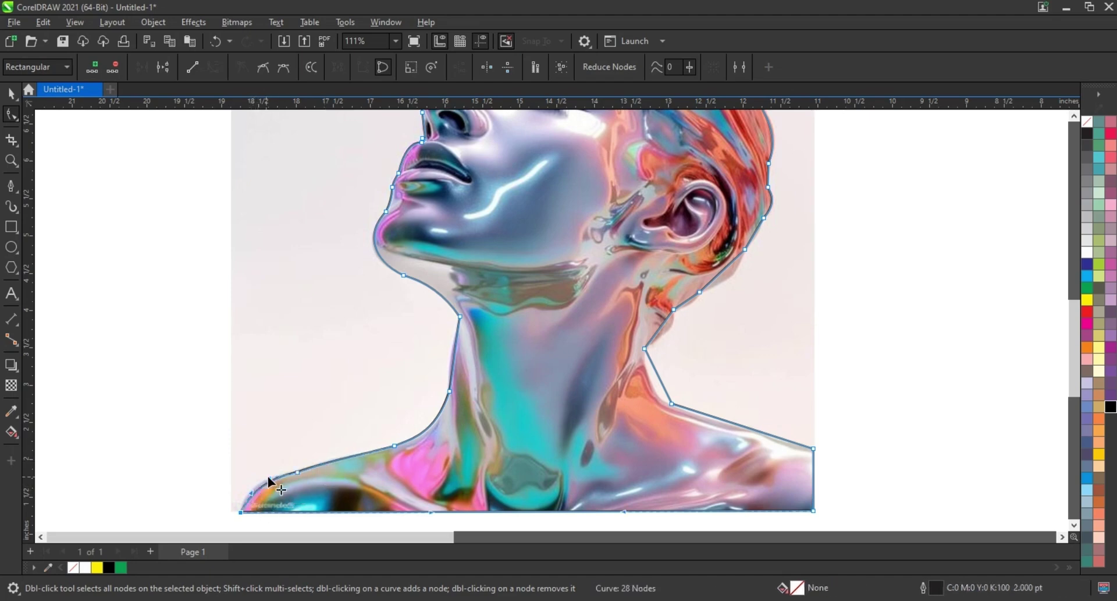
left_click(265, 476)
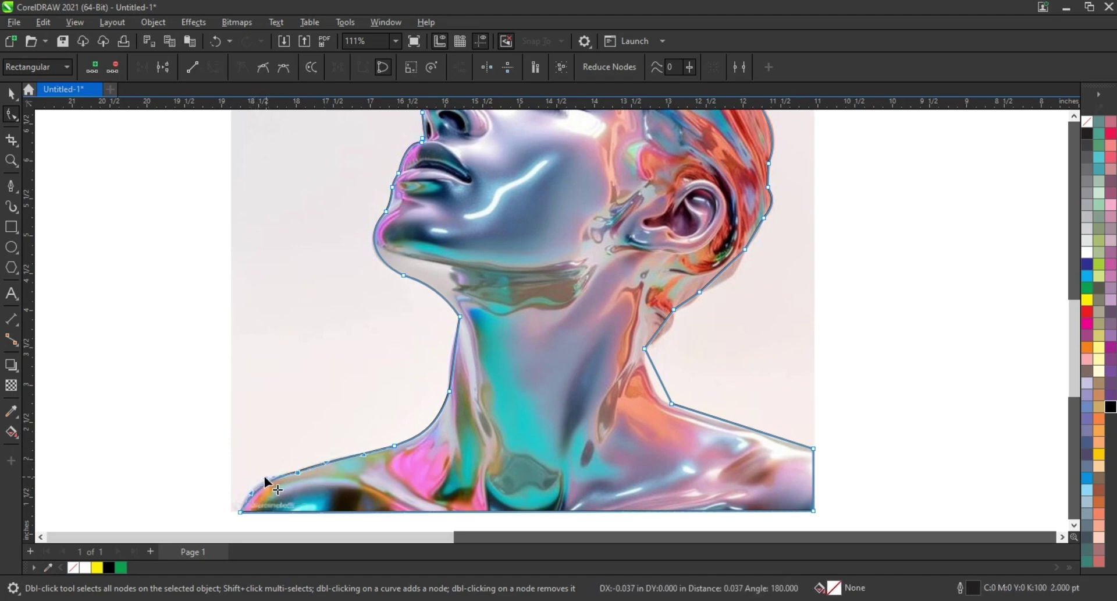
Curve the outline from the back of the neck into the rear shoulder and fit the shoulder line to the portrait
left_click(657, 383)
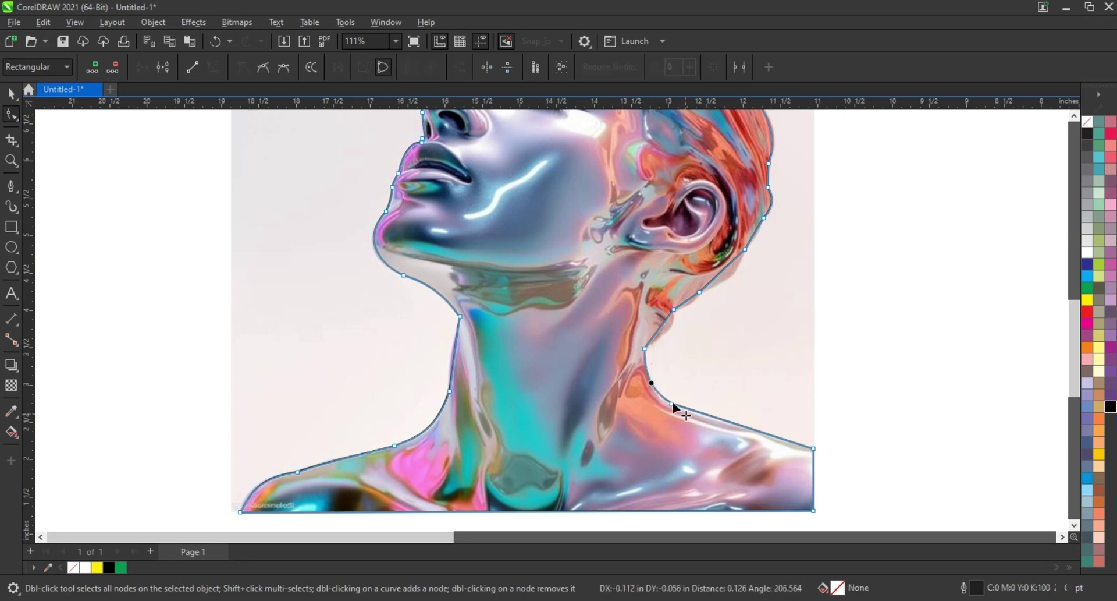
left_click(672, 403)
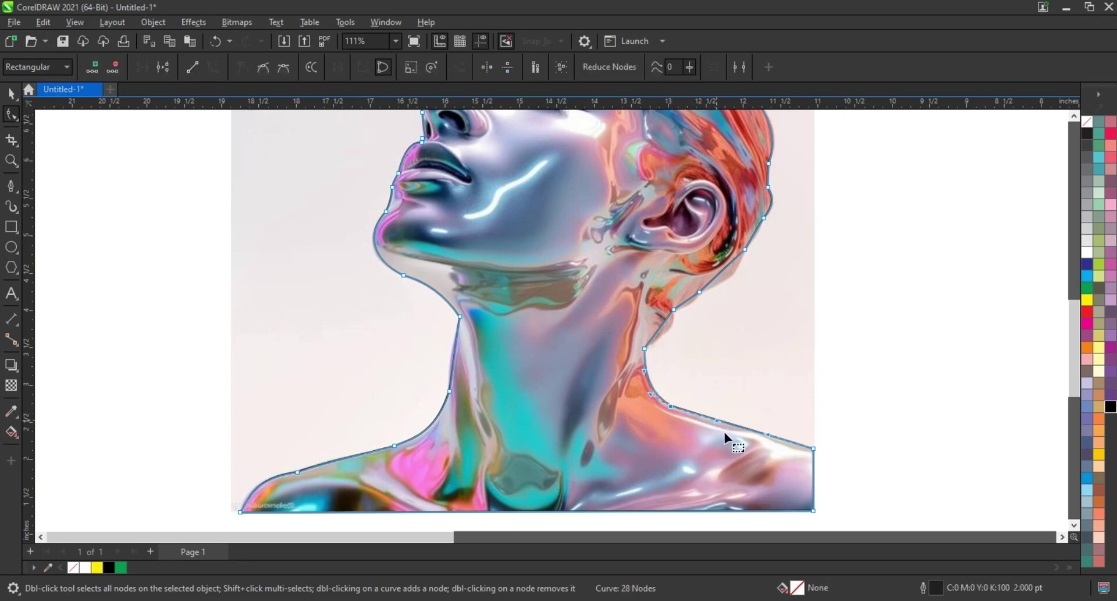
left_click(717, 422)
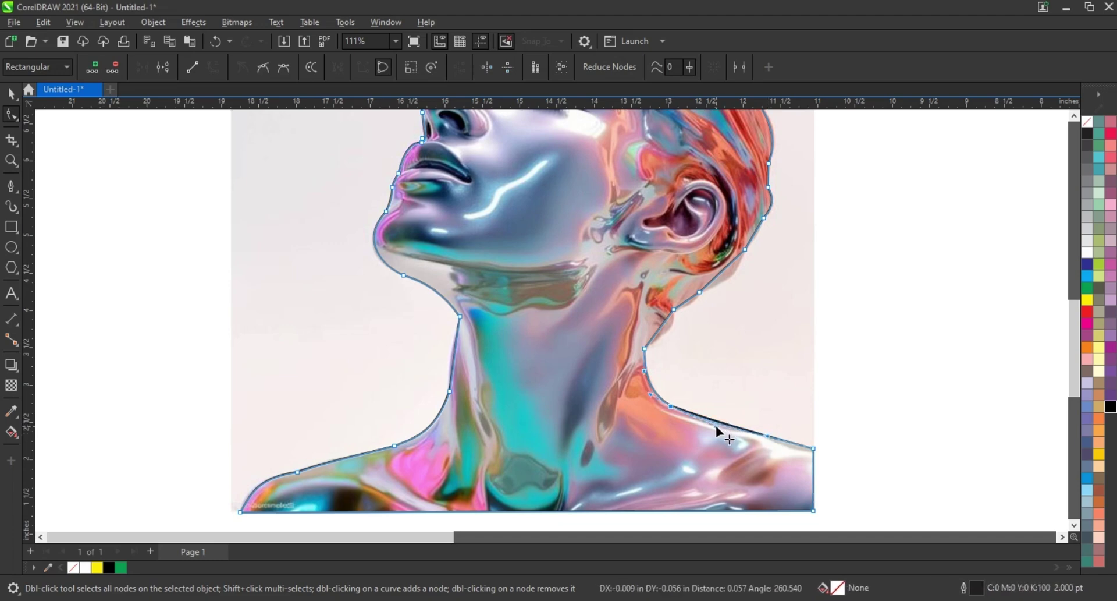
Curve the outline segments at the nape and below the ear to fit the portrait's contour
left_click(670, 326)
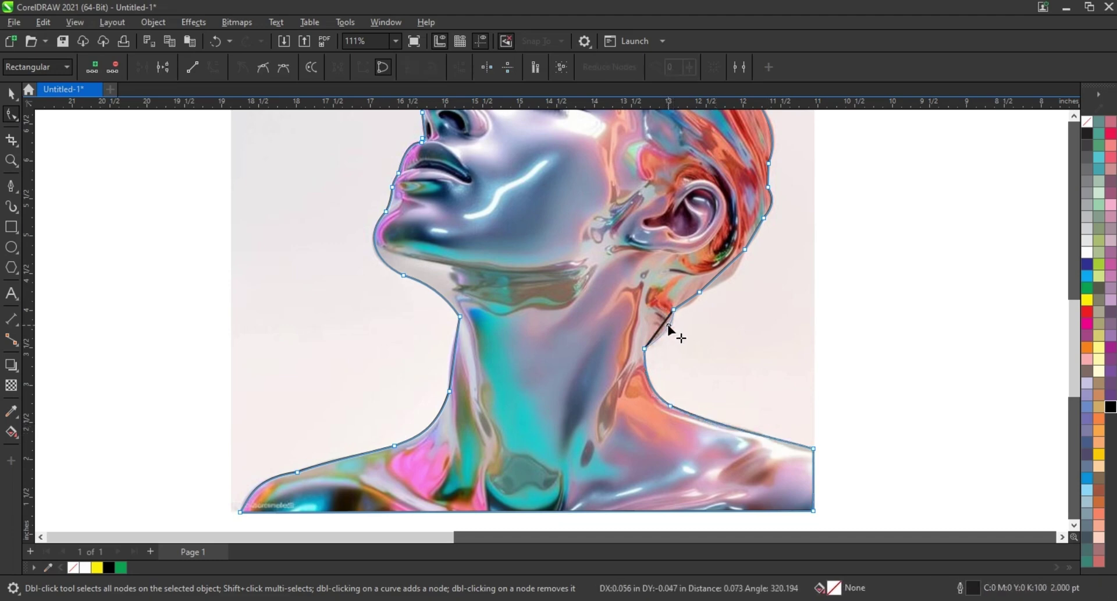
left_click(690, 304)
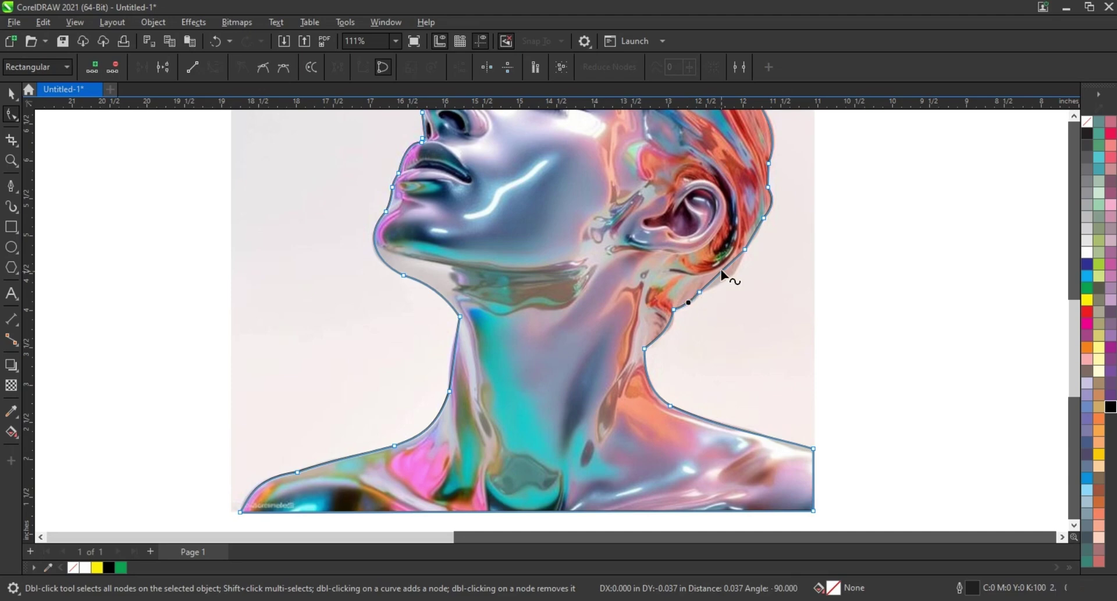
left_click_drag(722, 272, 728, 279)
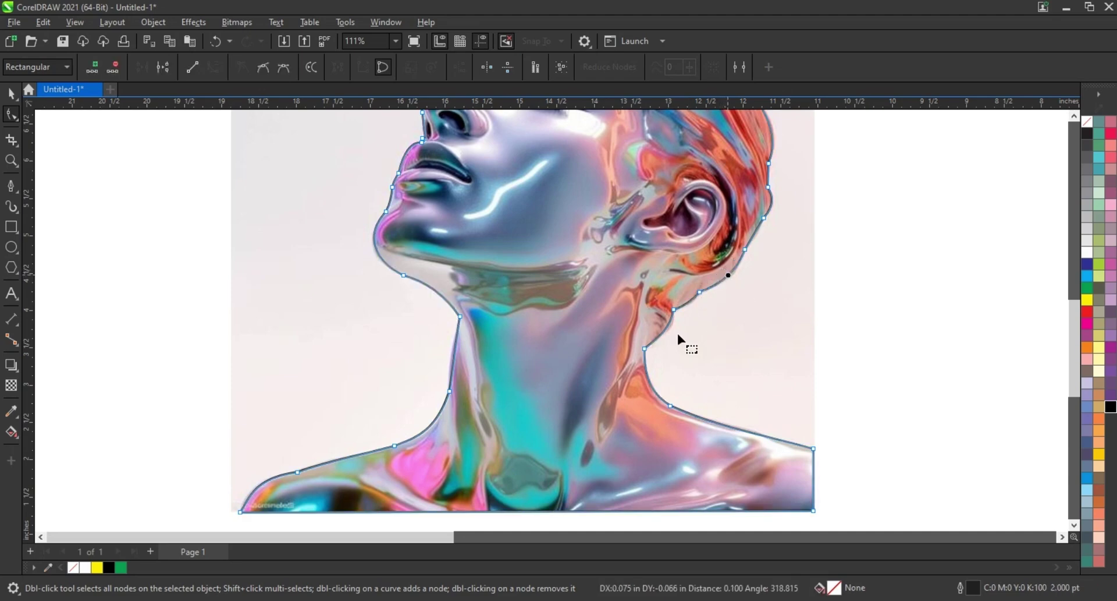
scroll(606, 384, "down", 2)
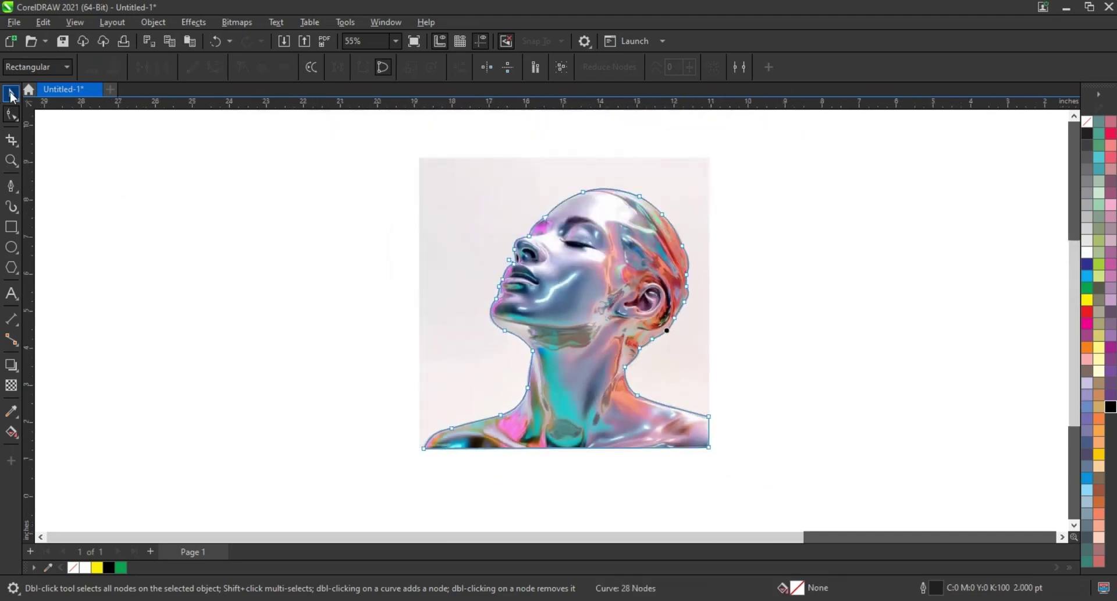
Fill the traced silhouette curve with black
left_click(11, 94)
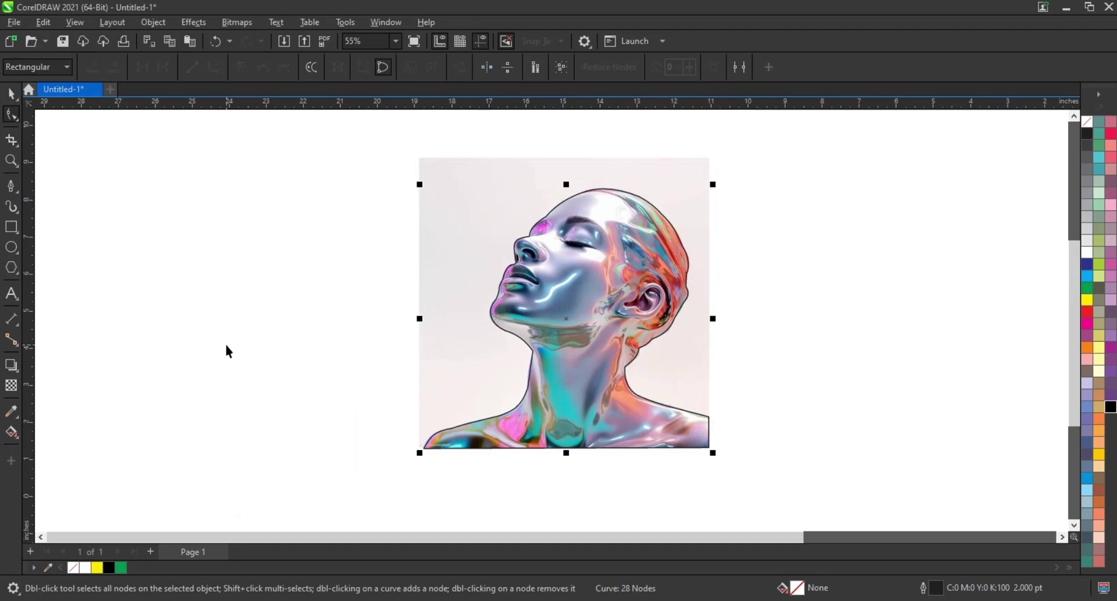
left_click(1109, 407)
left_click(897, 419)
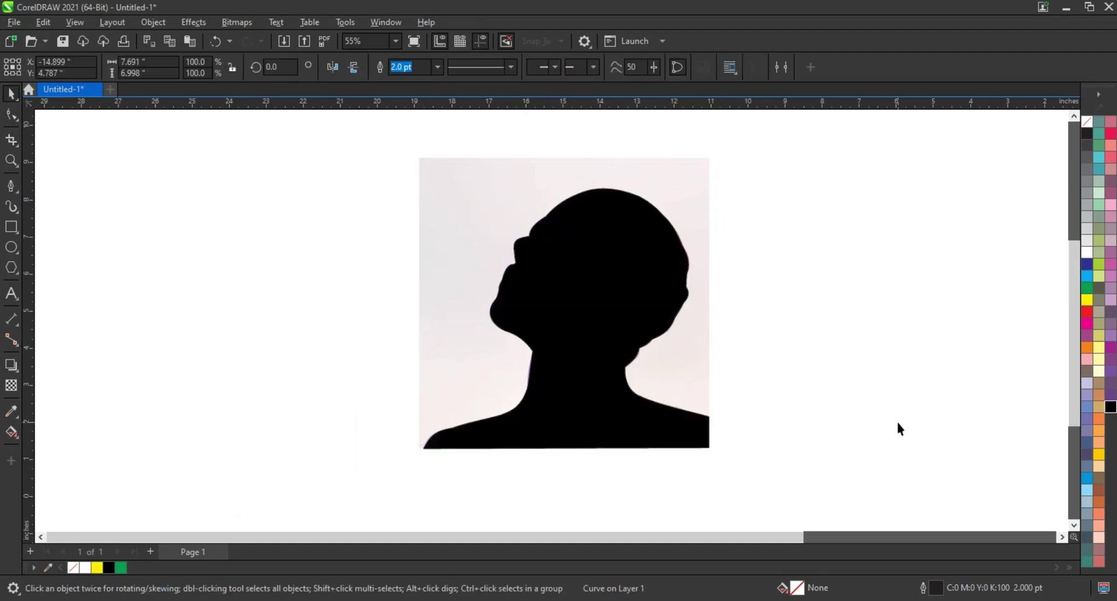
PowerClip the portrait bitmap inside the black silhouette curve
left_click(691, 204)
right_click(690, 202)
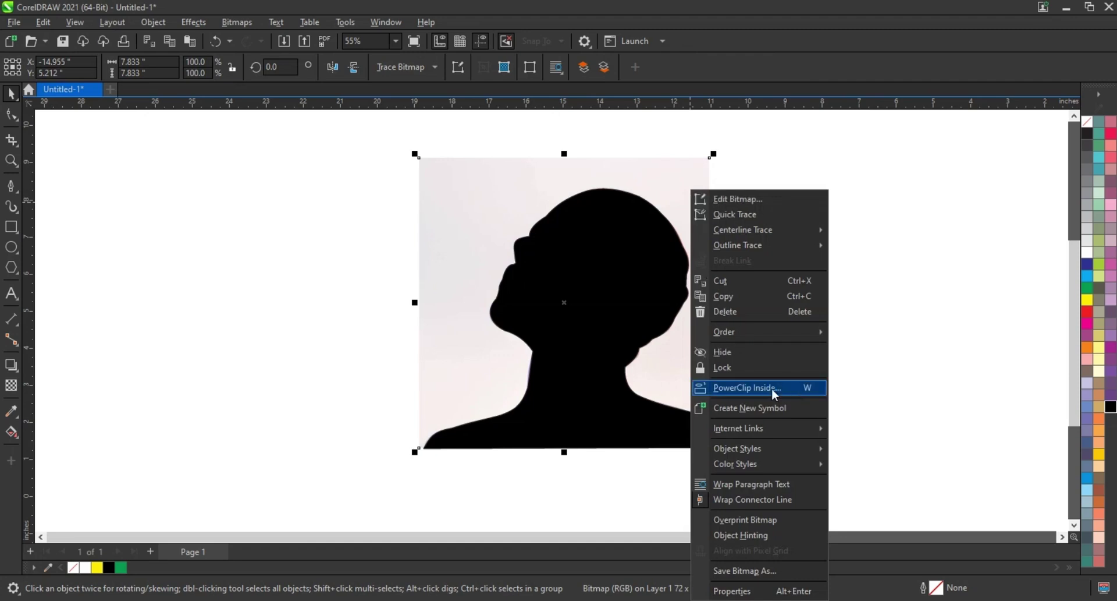
left_click(704, 173)
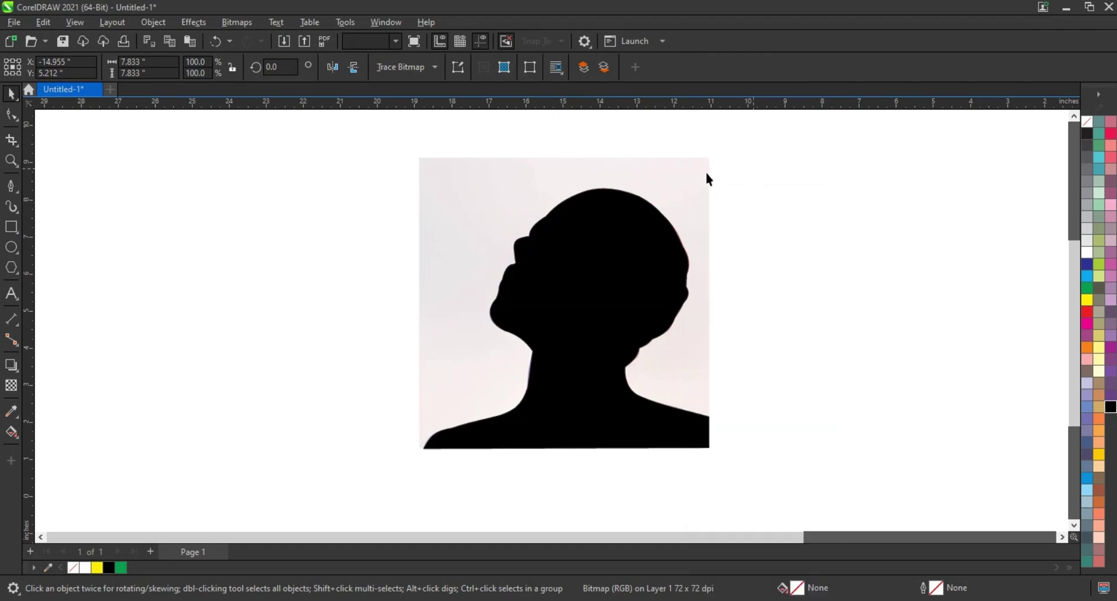
left_click(192, 23)
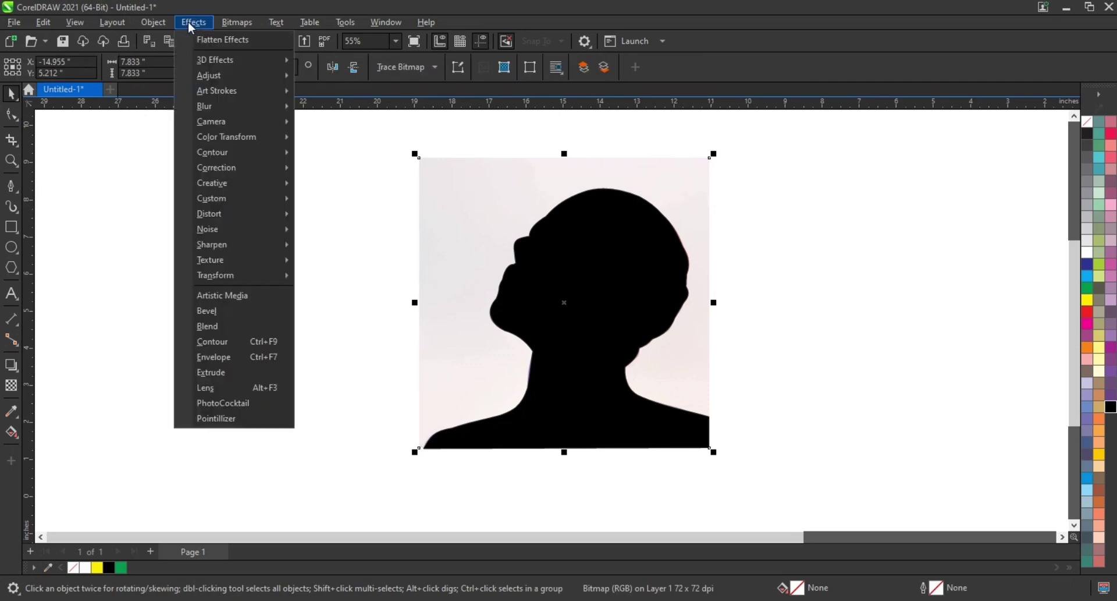
mouse_move(154, 22)
mouse_move(173, 82)
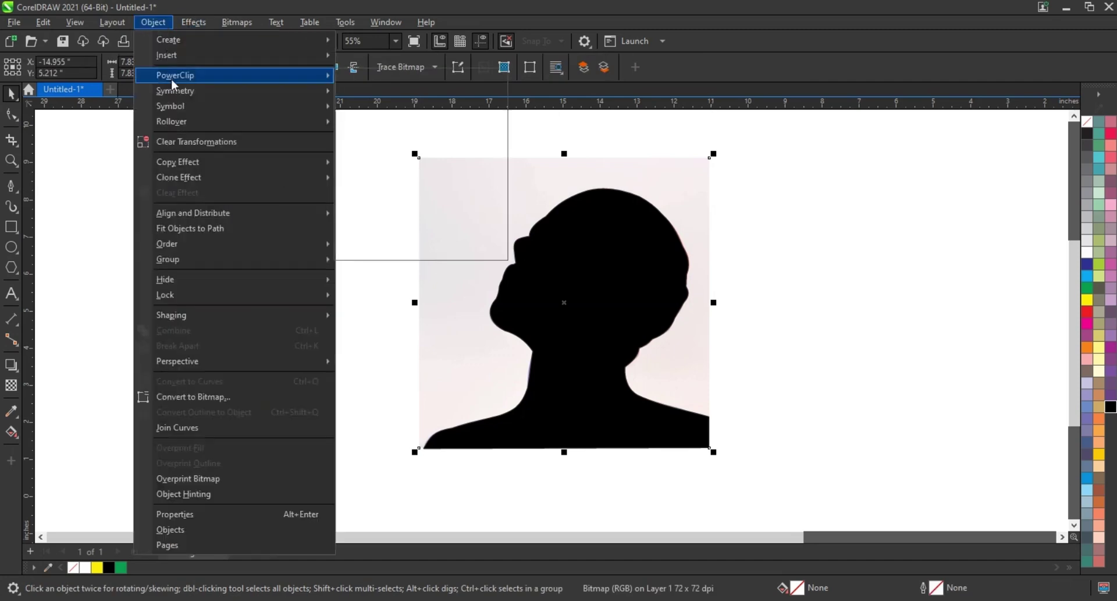
left_click(382, 82)
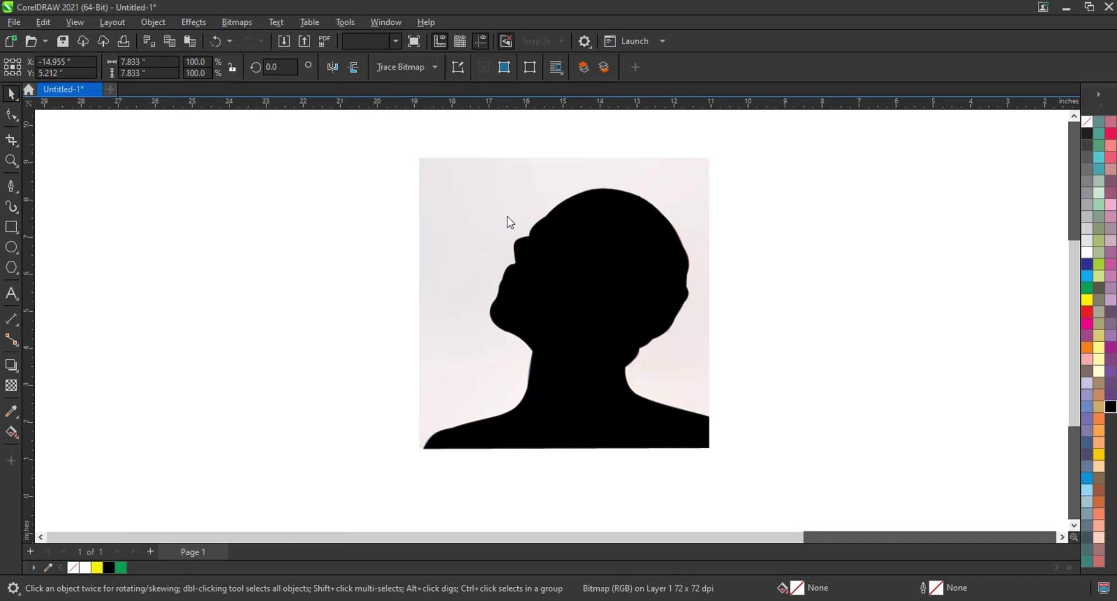
left_click(581, 270)
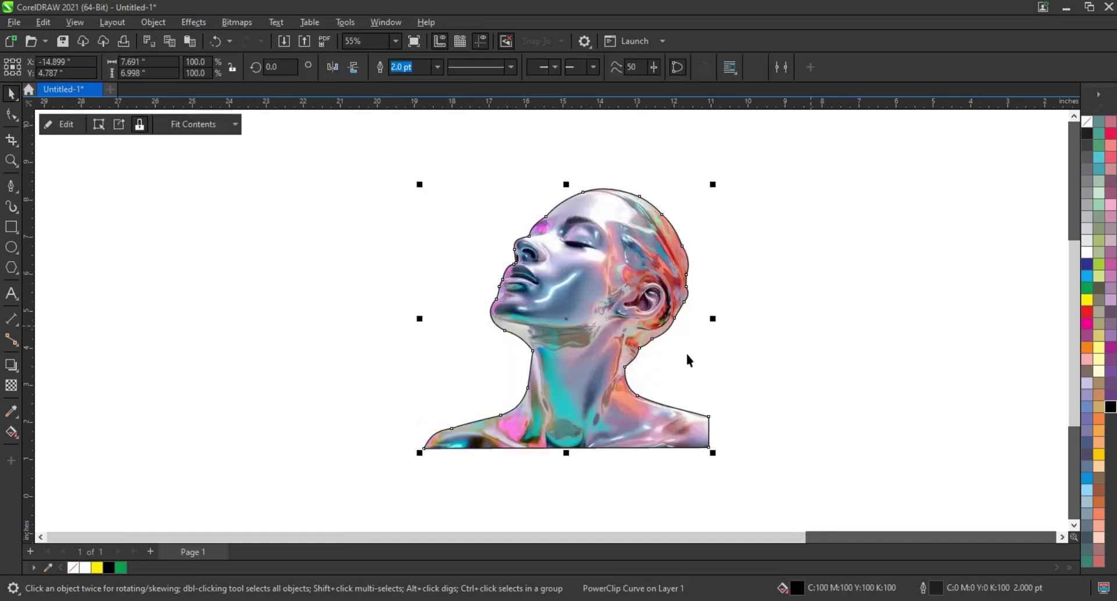
Draw a rectangle about 8.1 by 10.5 inches around the cut-out portrait
left_click(670, 347)
scroll(586, 328, "down", 3)
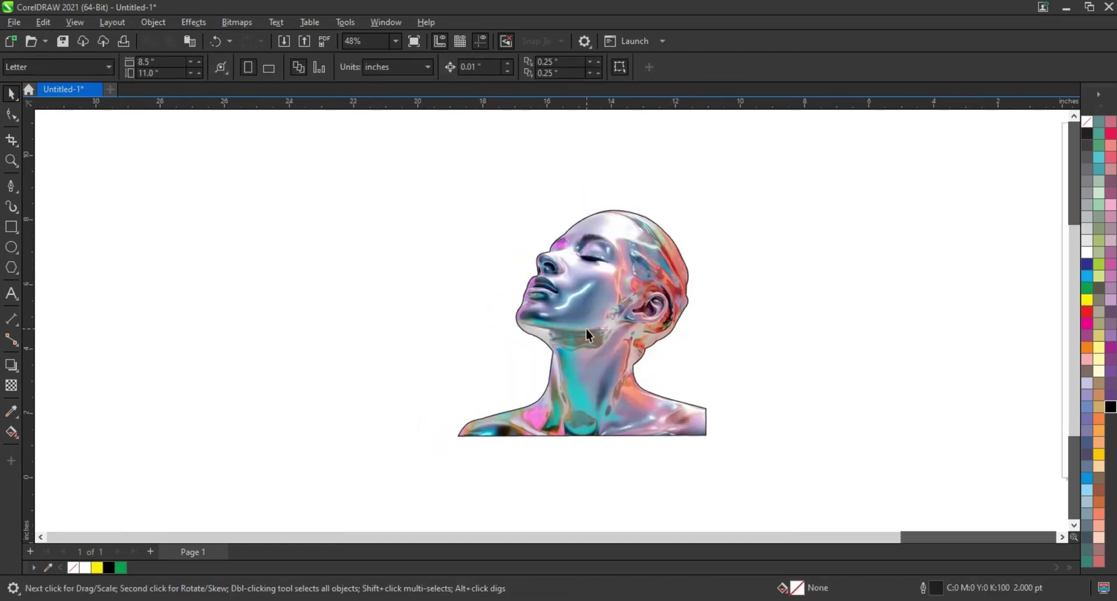
left_click(9, 229)
left_click_drag(481, 158, 636, 365)
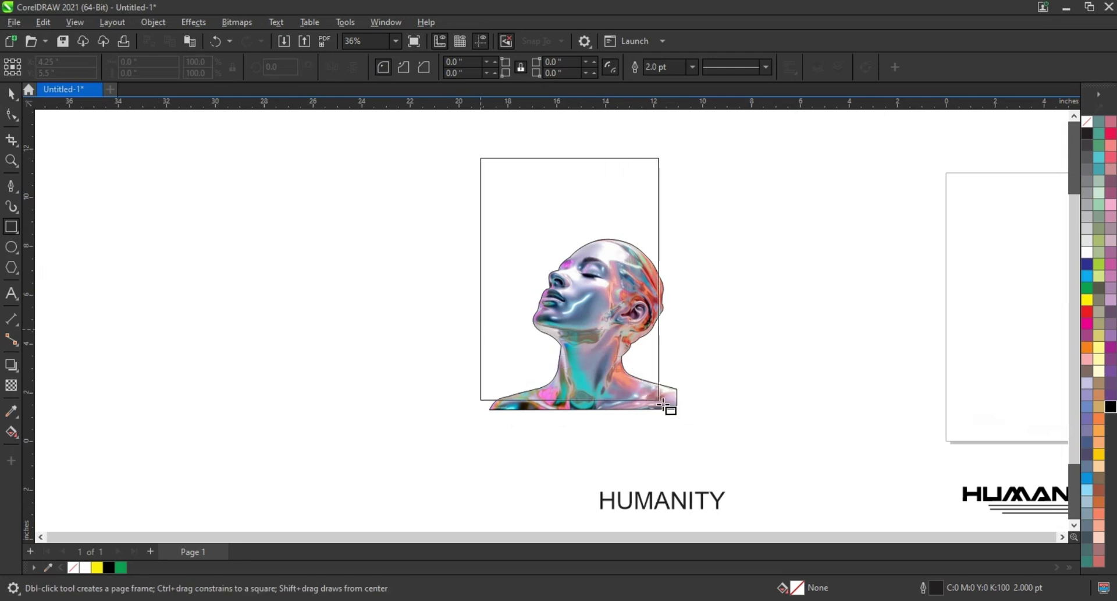
left_click_drag(663, 404, 678, 413)
left_click(11, 94)
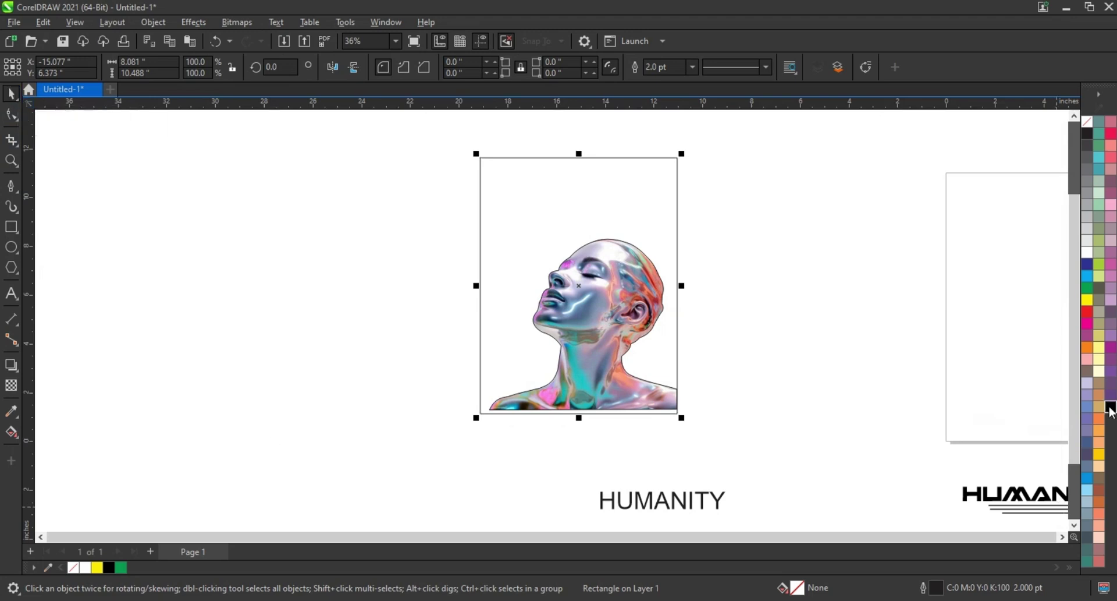
Fill the rectangle with black and order it behind the cut-out portrait
left_click(1111, 408)
key("ctrl+Next")
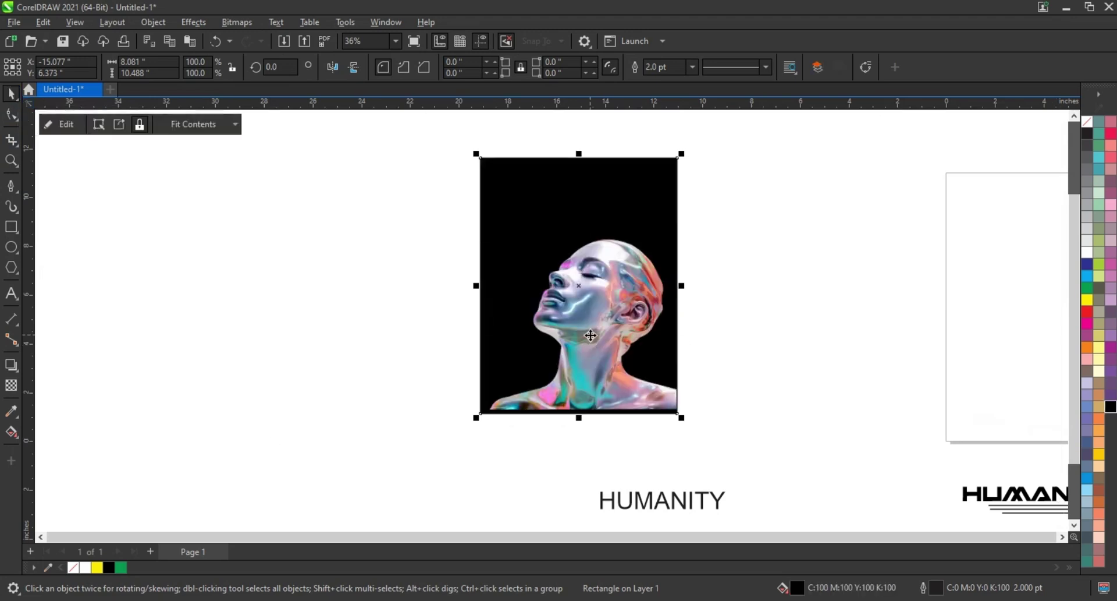
Remove the outline from the cut-out portrait
left_click(589, 333)
right_click(1077, 133)
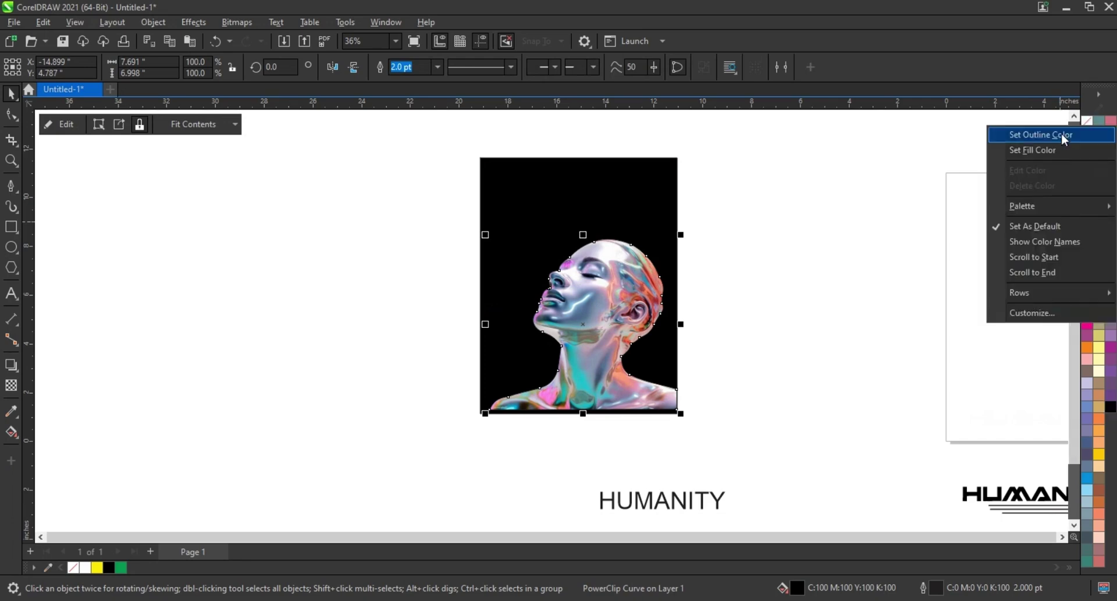
key("Escape")
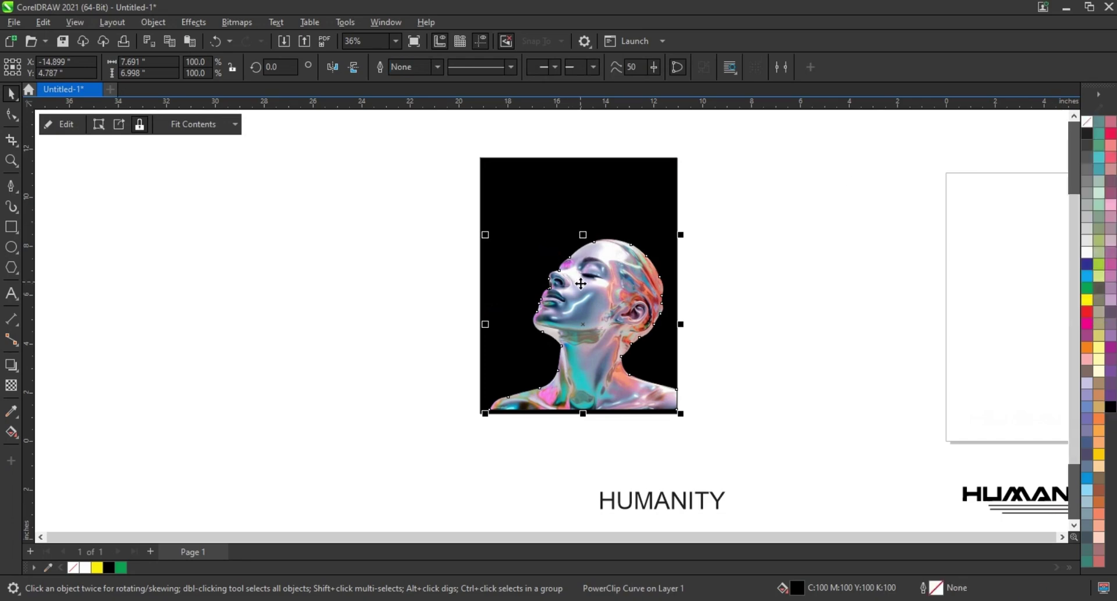
Extend the black rectangle downward to about 12.35 inches tall and enlarge the portrait to span its full width
left_click(582, 413)
left_click_drag(583, 413, 577, 463)
left_click(486, 260)
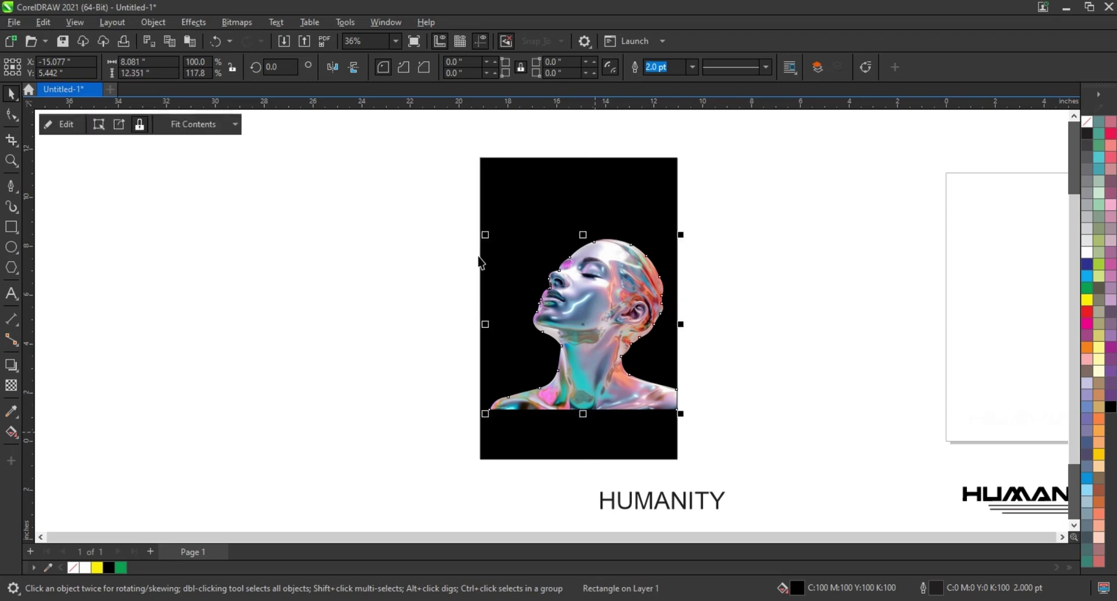
left_click_drag(482, 232, 476, 225)
left_click(650, 197)
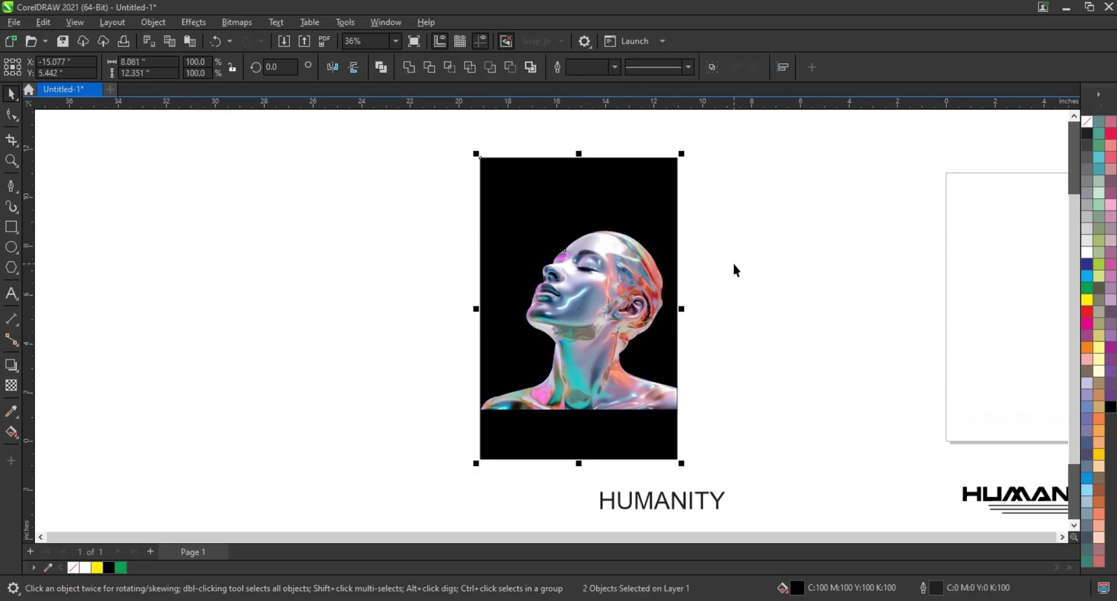
left_click(675, 234)
left_click_drag(681, 226, 685, 223)
Shorten the black rectangle from its upper edge to about 10.8 inches tall
left_click(589, 167)
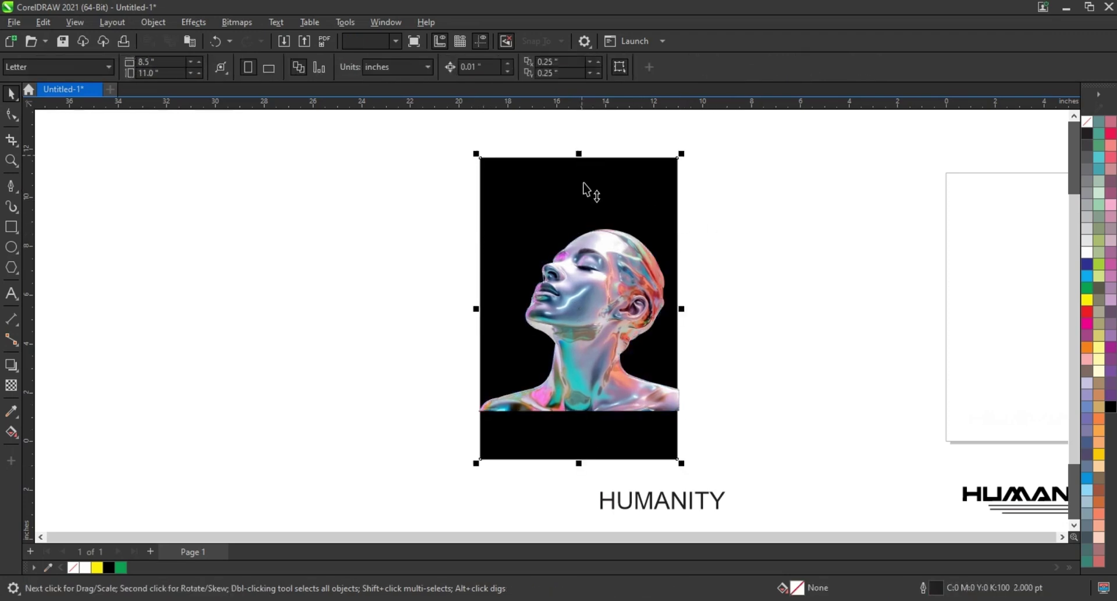
left_click(606, 429)
Move the stylized HUMANITY title and its paragraph onto the black area under the portrait and fill them white
scroll(394, 367, "down", 1)
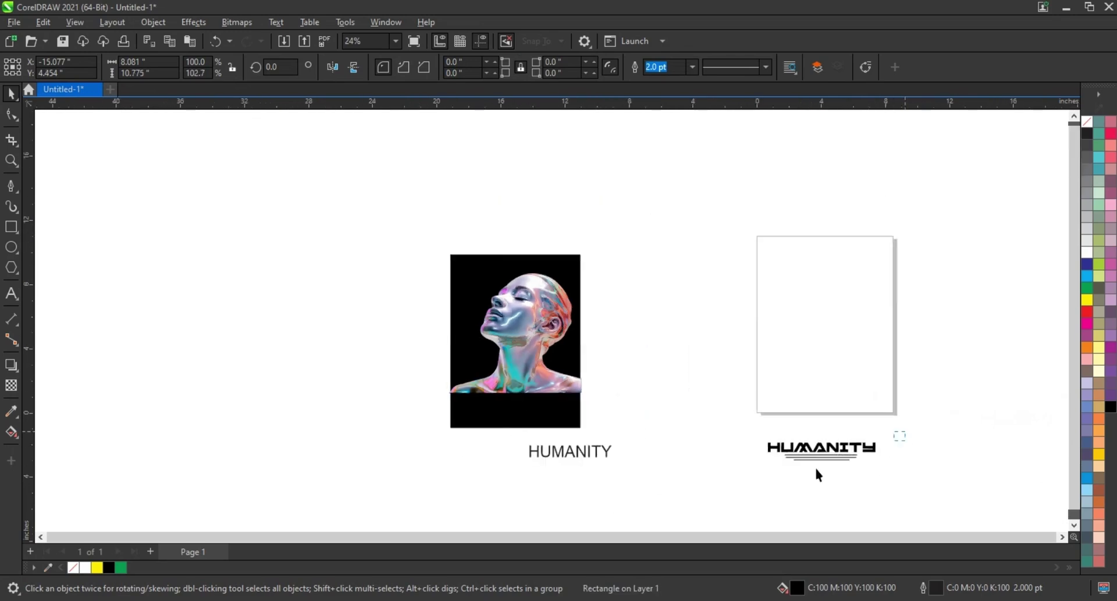
left_click(822, 458)
left_click_drag(822, 459, 529, 424)
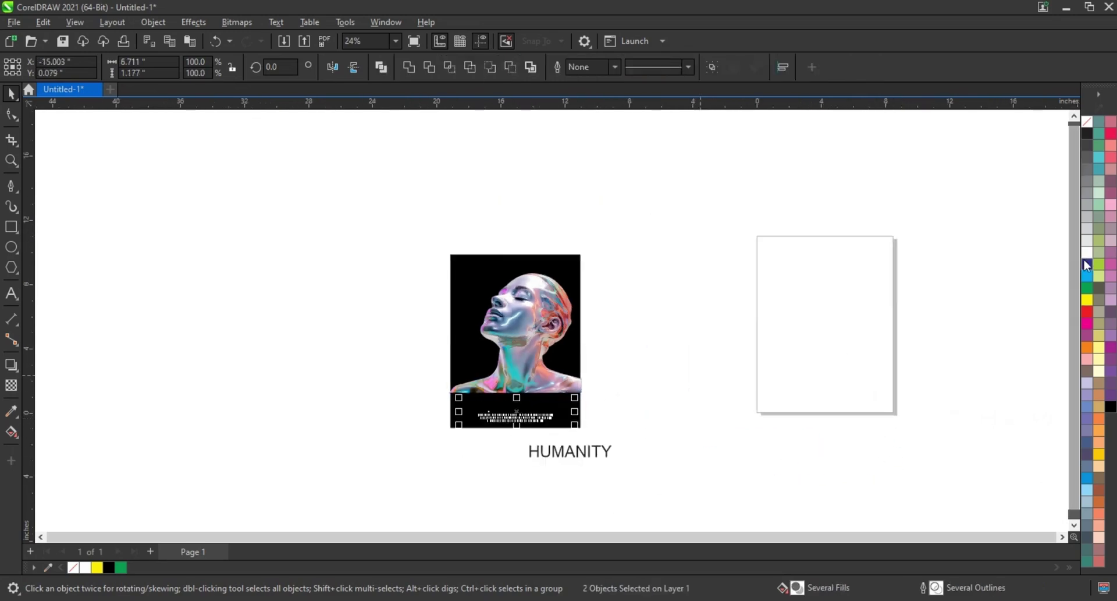
left_click(1087, 252)
Enlarge the white title and paragraph together to about 7.5 inches wide within the black band
left_click_drag(626, 227, 420, 445)
key("shift+F2")
left_click_drag(708, 441, 424, 522)
left_click_drag(682, 457, 701, 460)
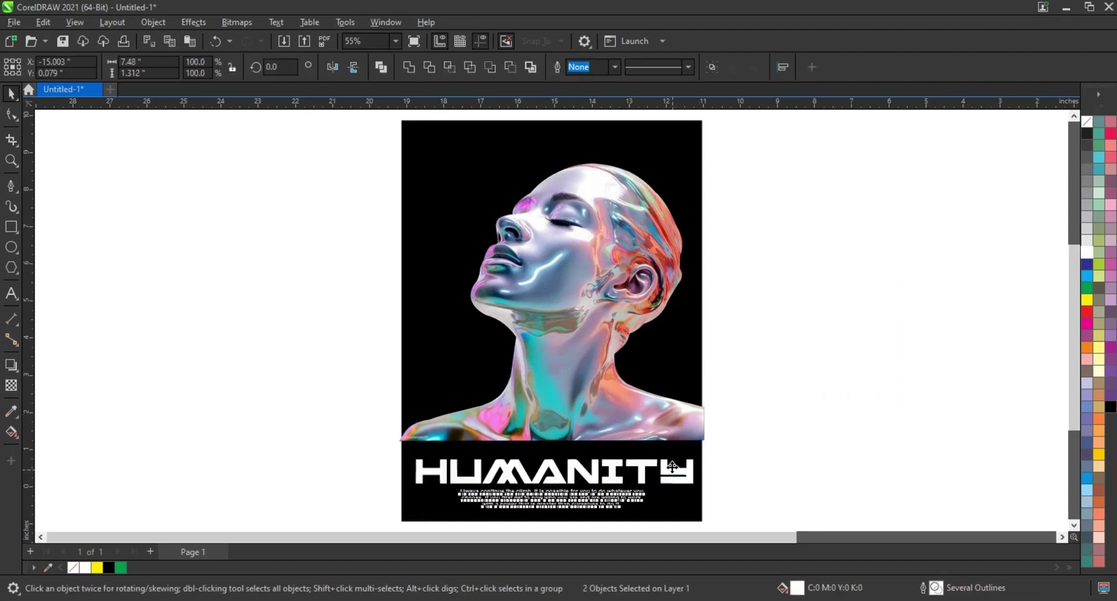
Scale the paragraph under the title up to about 14 pt
key("Tab")
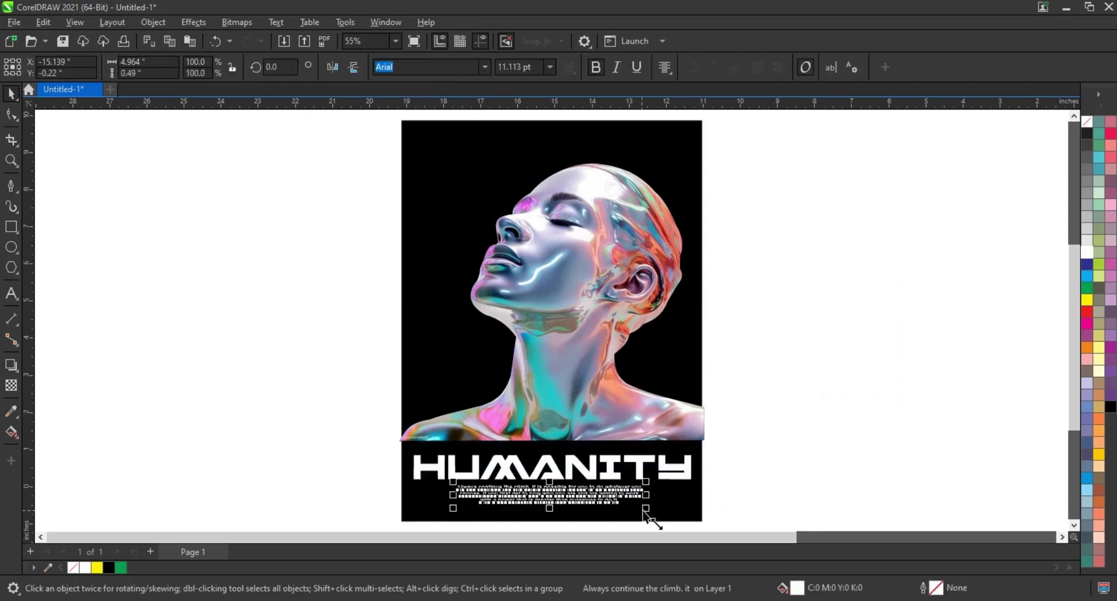
left_click_drag(668, 517, 671, 517)
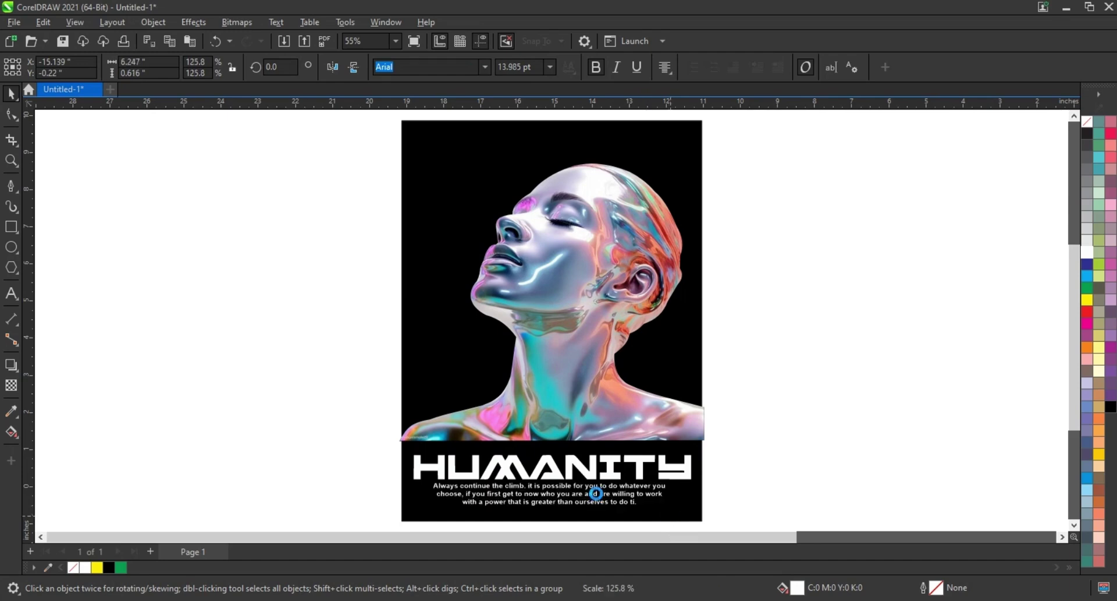
left_click(738, 431)
Move the plain Arial HUMANITY text onto the poster near the portrait's head and fill it yellow
scroll(738, 431, "down", 1)
scroll(468, 409, "down", 3)
left_click(574, 477)
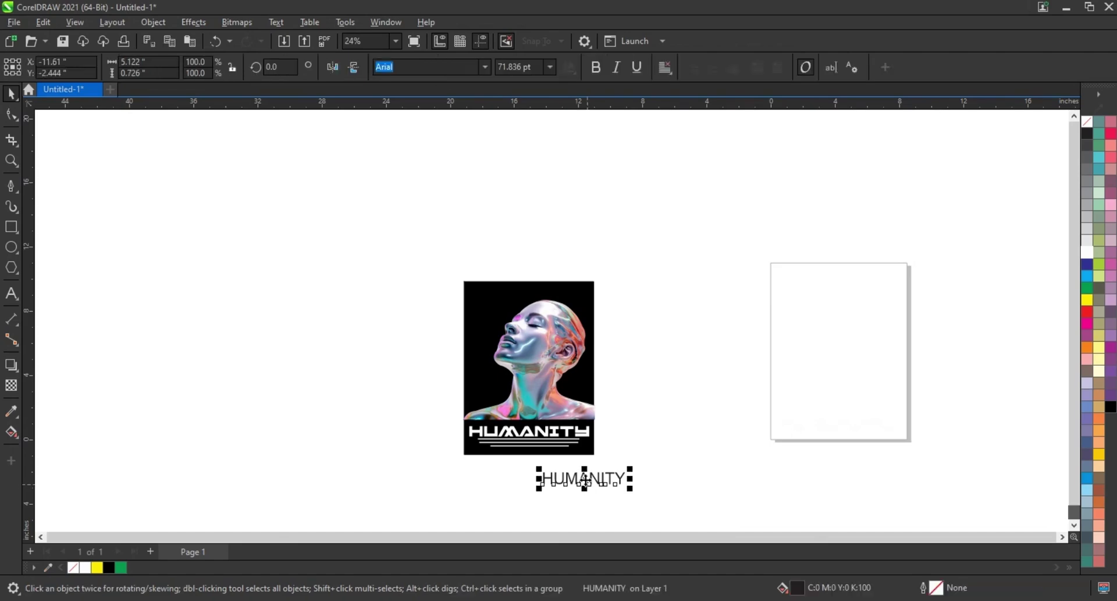
left_click_drag(573, 477, 527, 313)
left_click(1088, 300)
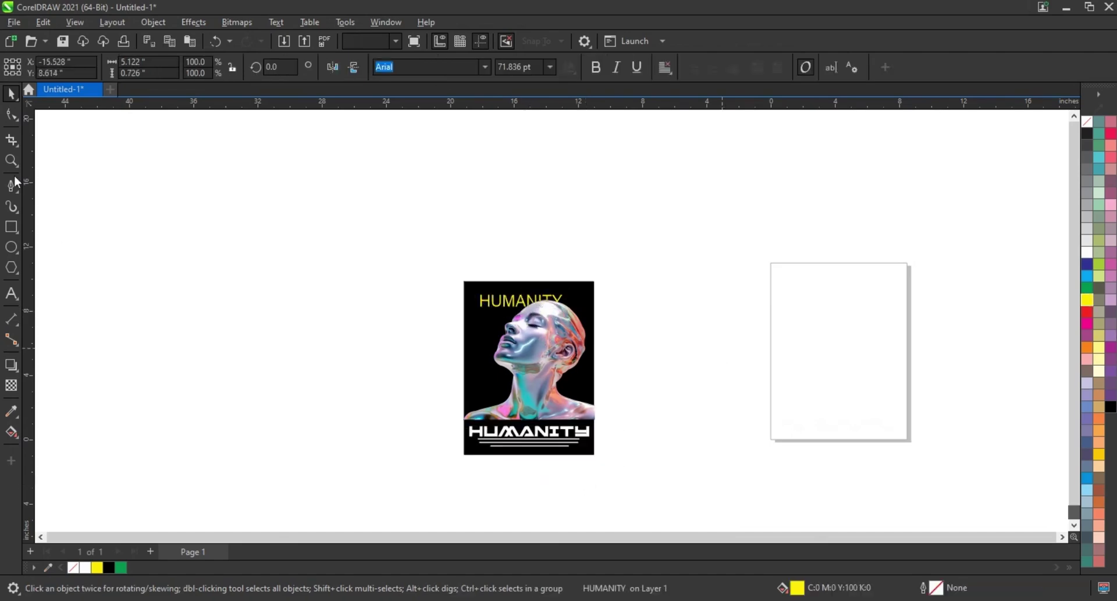
Convert the yellow HUMANITY text to curves and stretch the lower ends of the H and U down to the shoulder
key("ctrl+q")
key("F10")
key("F2")
left_click_drag(457, 274, 648, 459)
left_click_drag(350, 230, 452, 428)
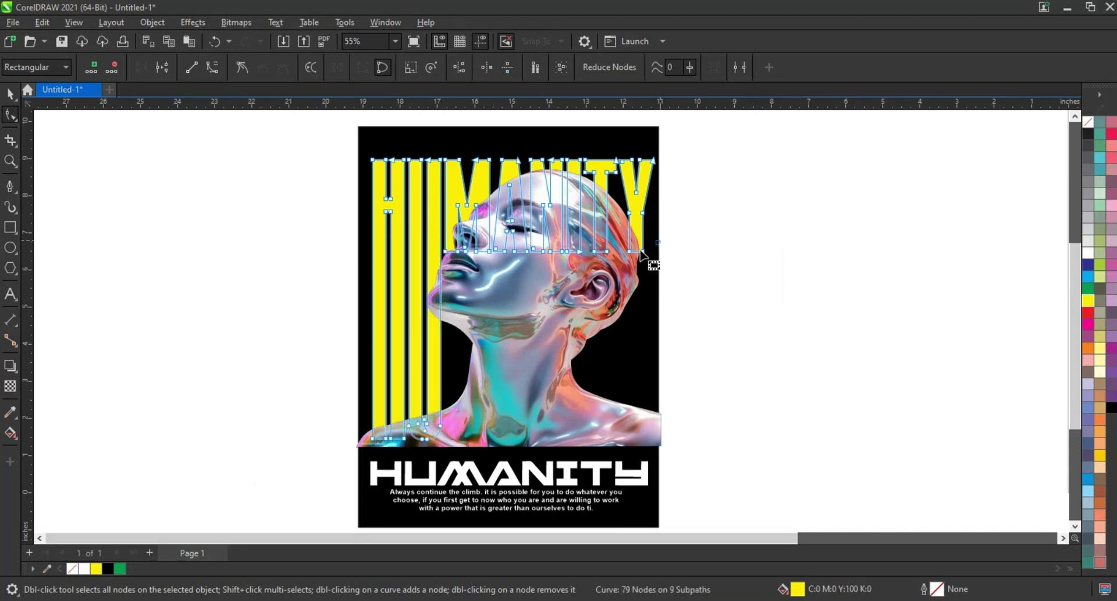
Stretch the lower ends of the I, T and Y and the M's first leg about 4.5 inches down behind the portrait
left_click_drag(575, 260, 572, 417)
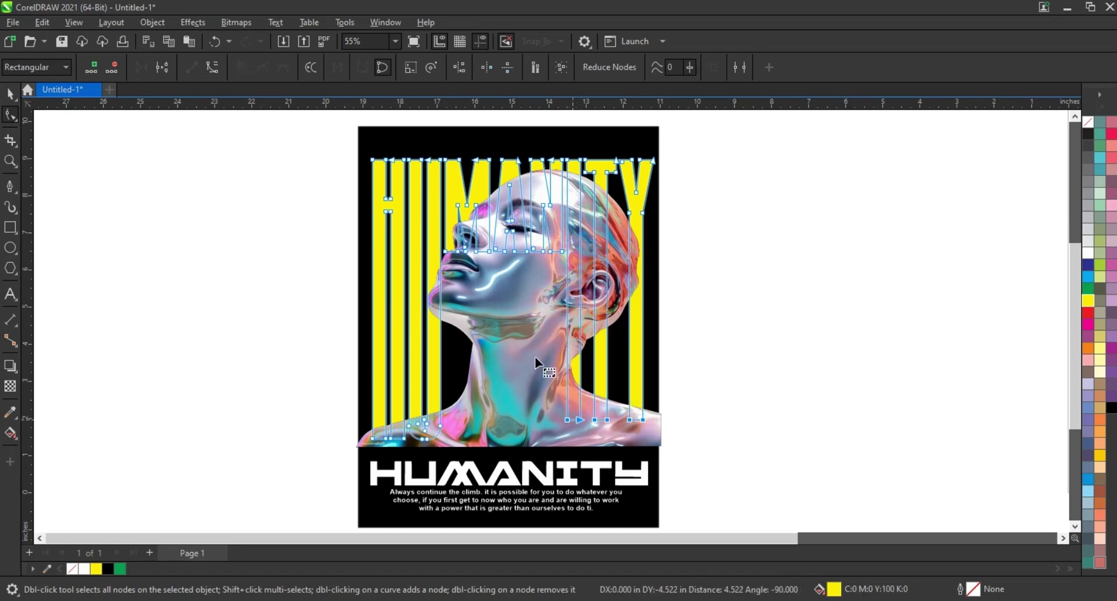
left_click(462, 263)
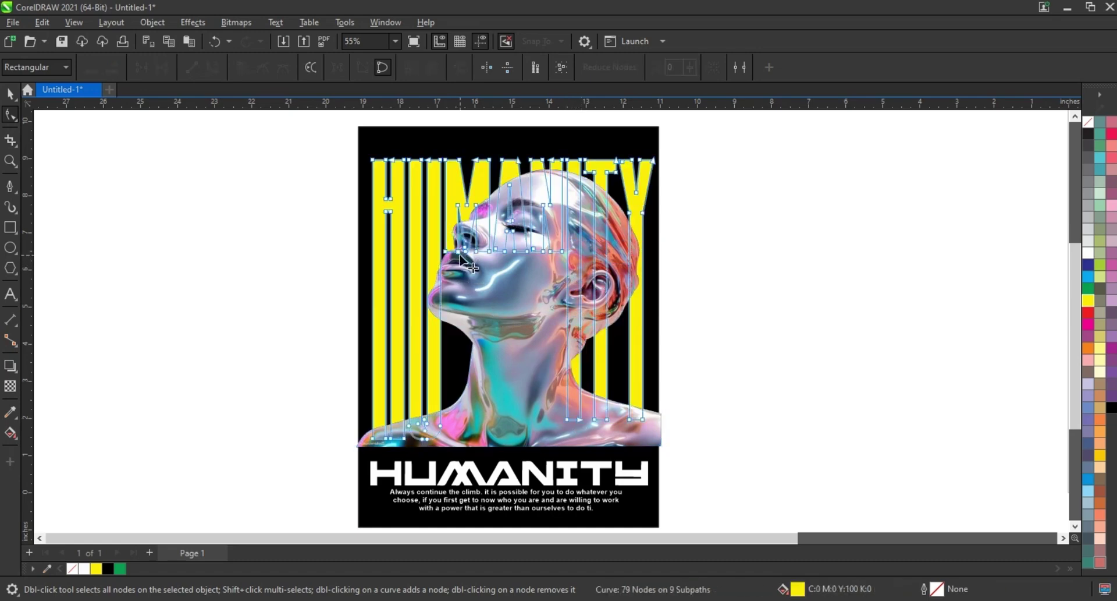
left_click(459, 253)
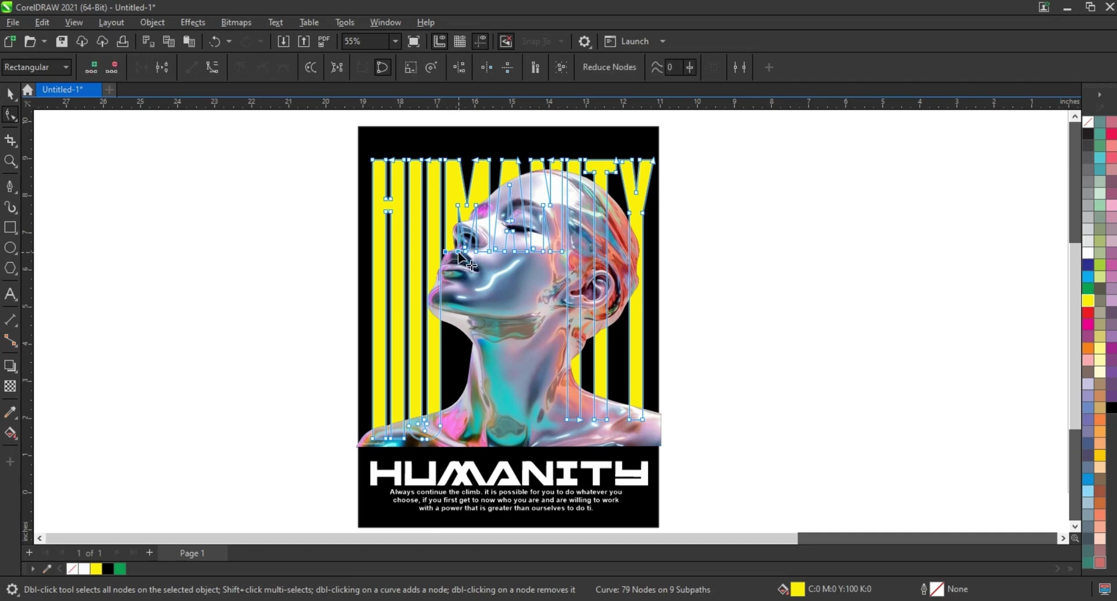
left_click_drag(460, 321, 466, 416)
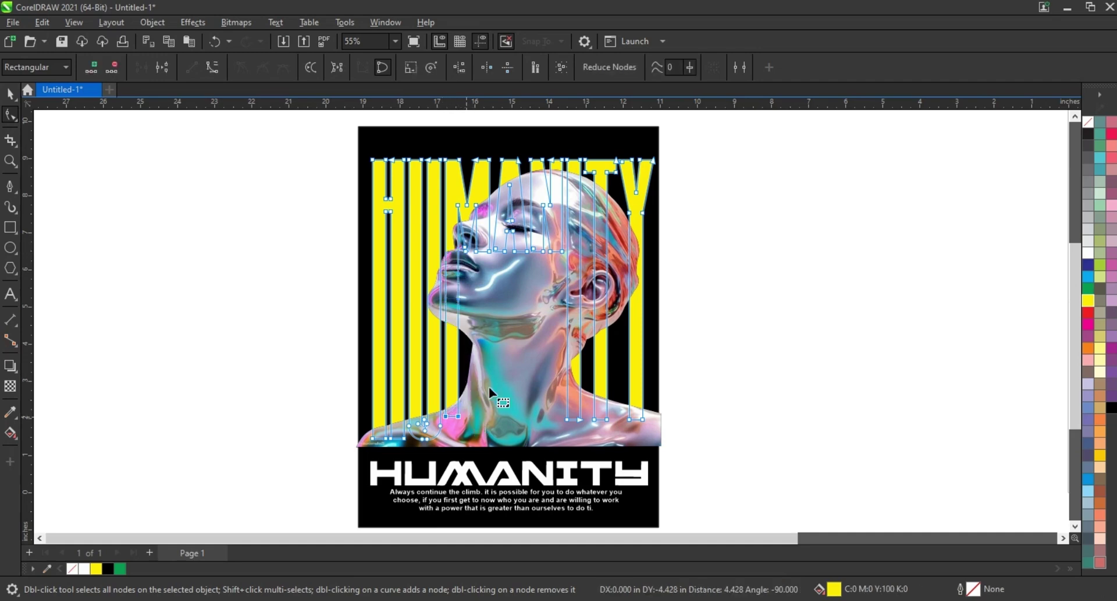
left_click(10, 93)
left_click(181, 249)
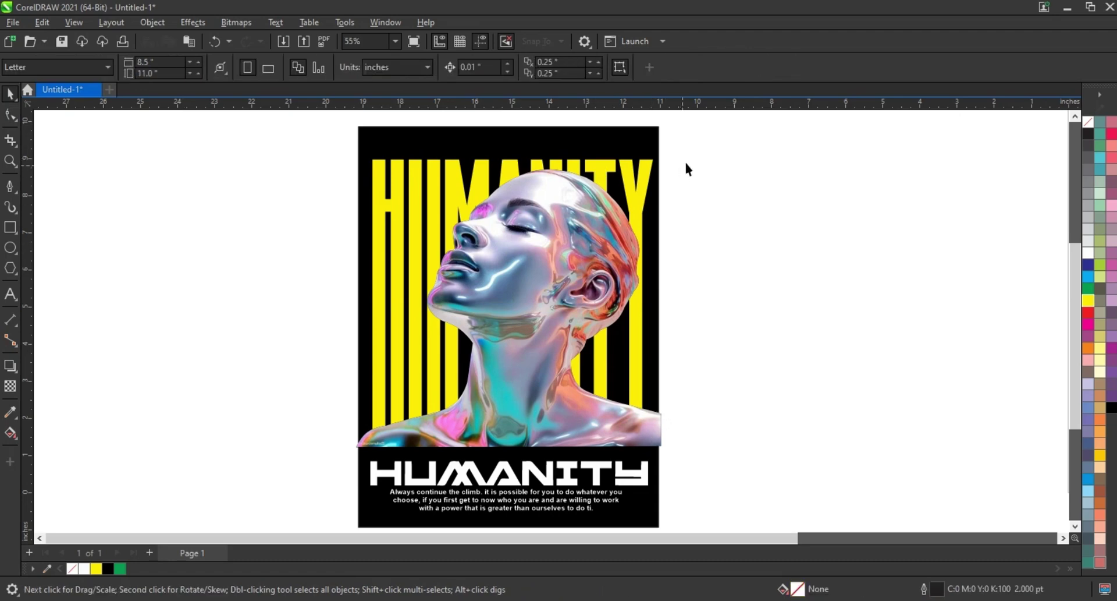
Nudge the portrait, yellow lettering, title and paragraph about 0.11 inch left and PowerClip them inside the black background
left_click_drag(701, 145, 356, 524)
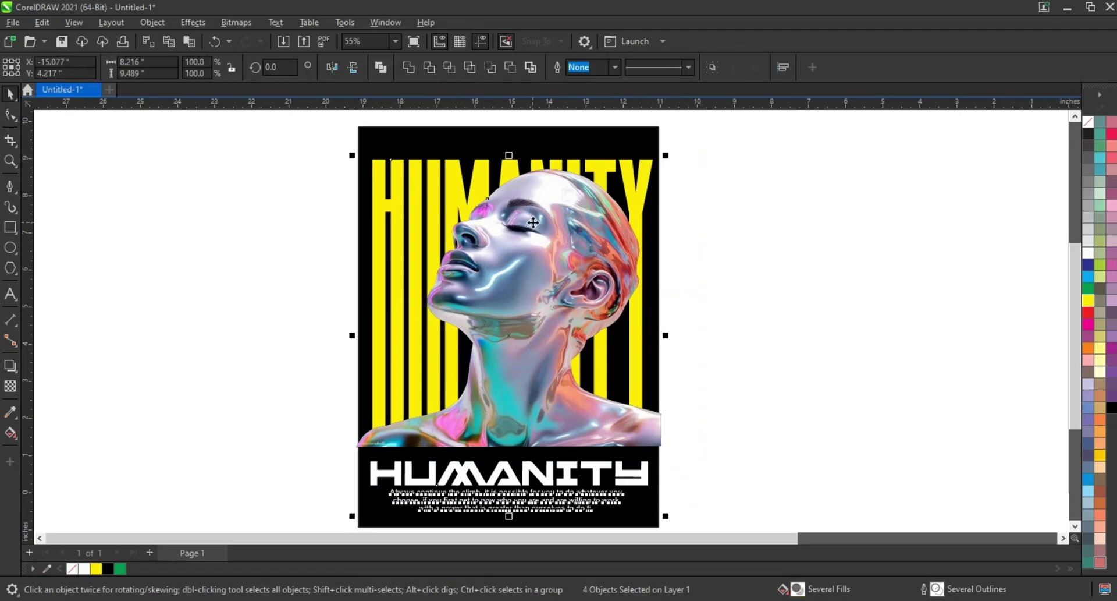
key("Left")
key("Left")
key("Left")
key("Left")
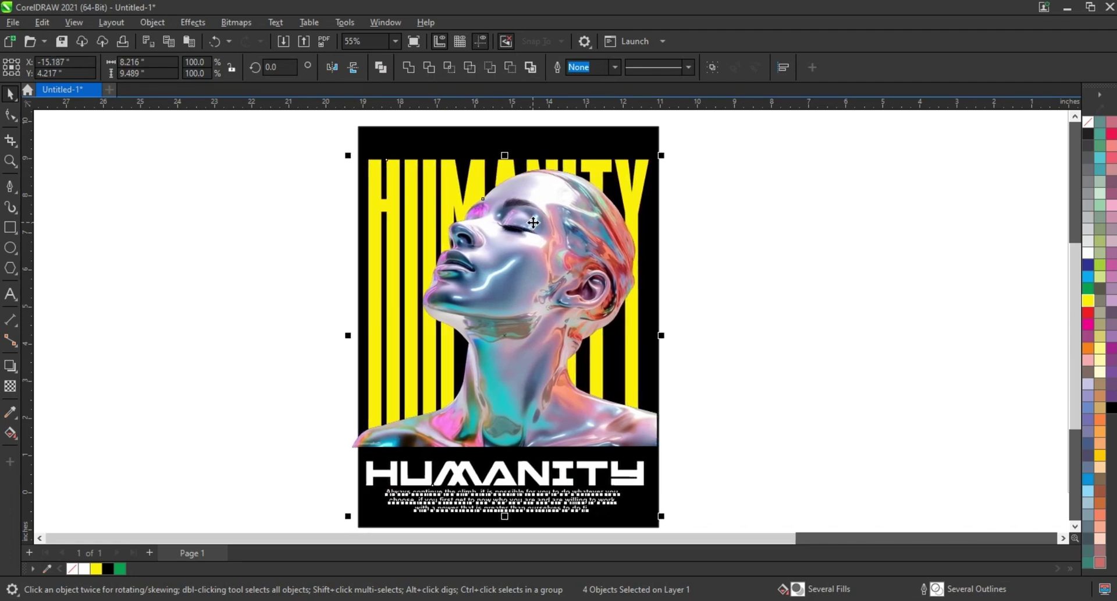
right_click(534, 222)
left_click(589, 394)
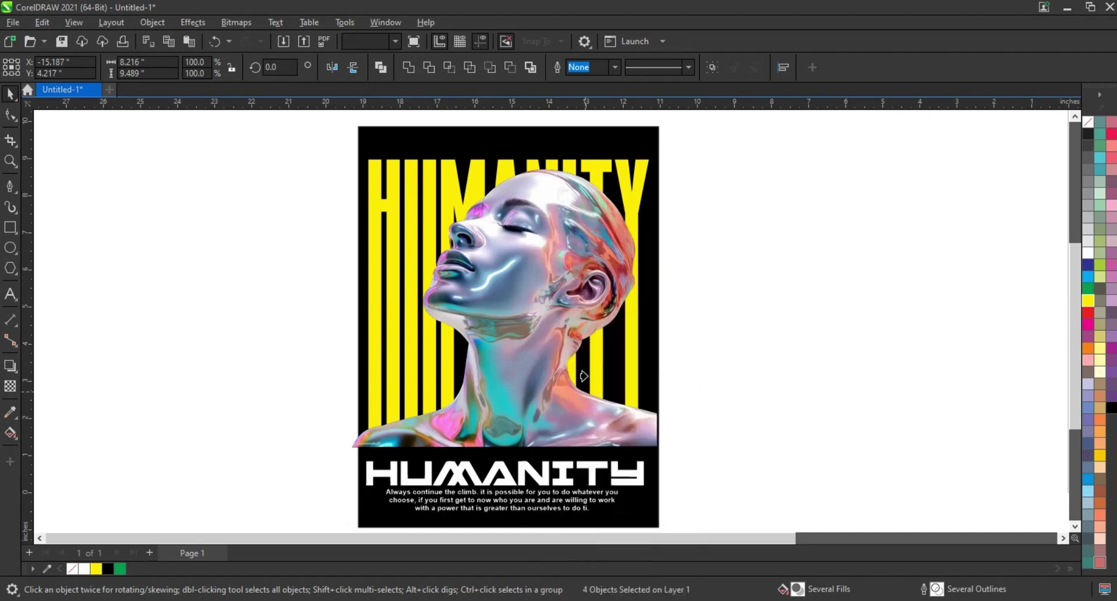
left_click(583, 145)
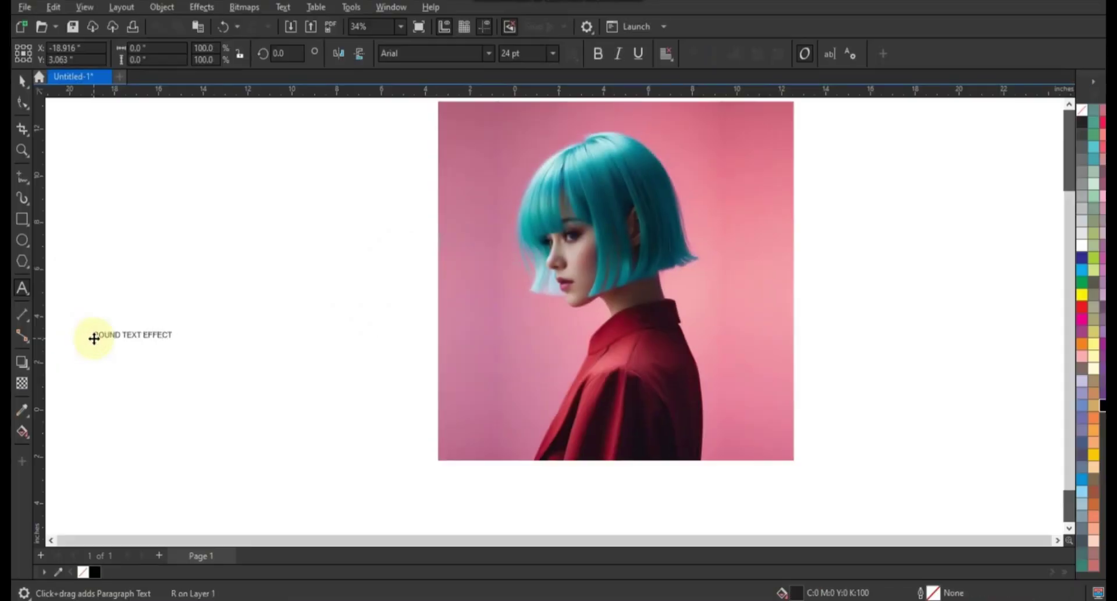
Copy the text "ROUND TEXT EFFECT" and repeat it on the same line until it appears six times
key("ctrl+a")
key("ctrl+c")
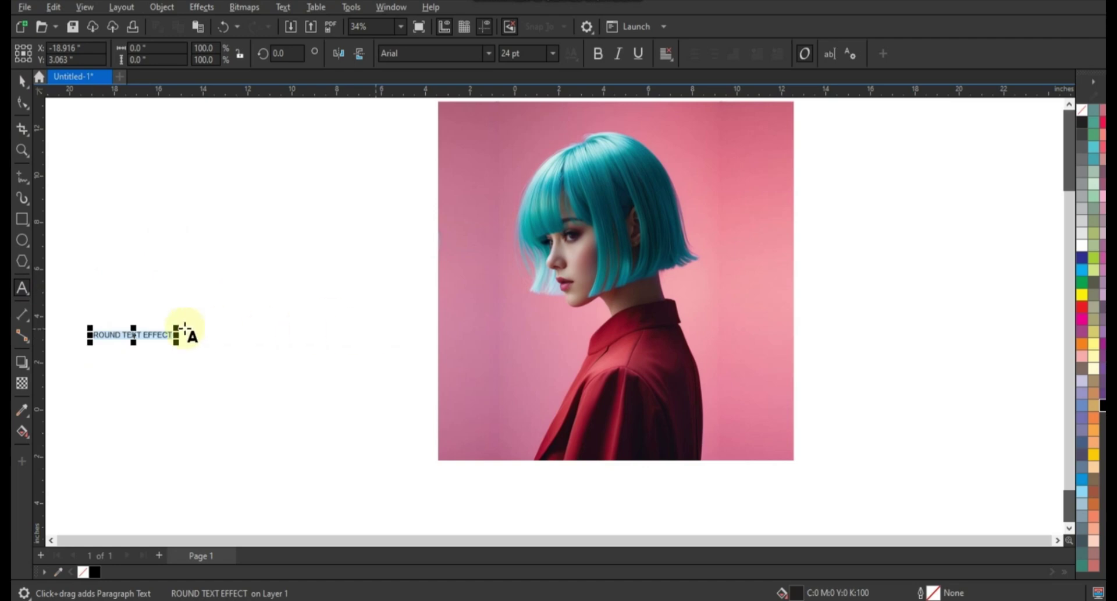
left_click(167, 334)
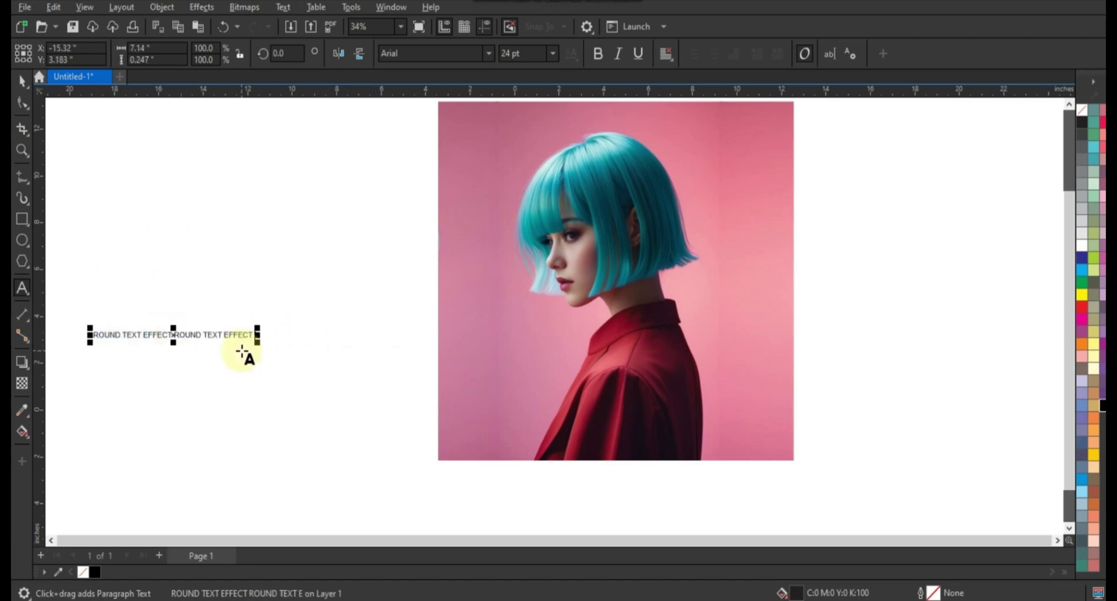
key("ctrl+v")
key("ctrl+v")
key("ctrl+v")
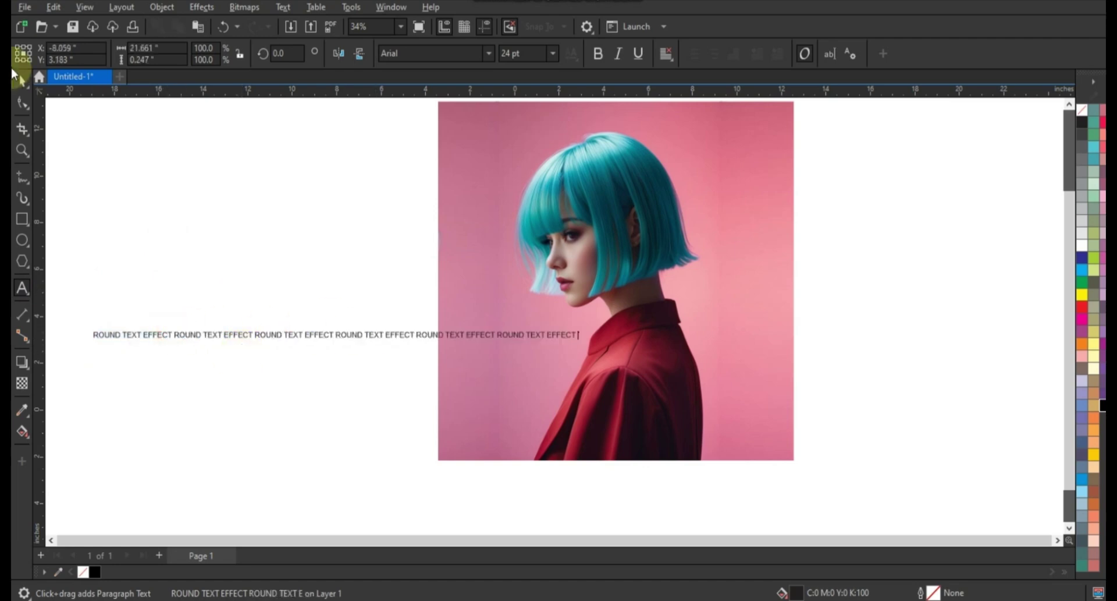
left_click(22, 81)
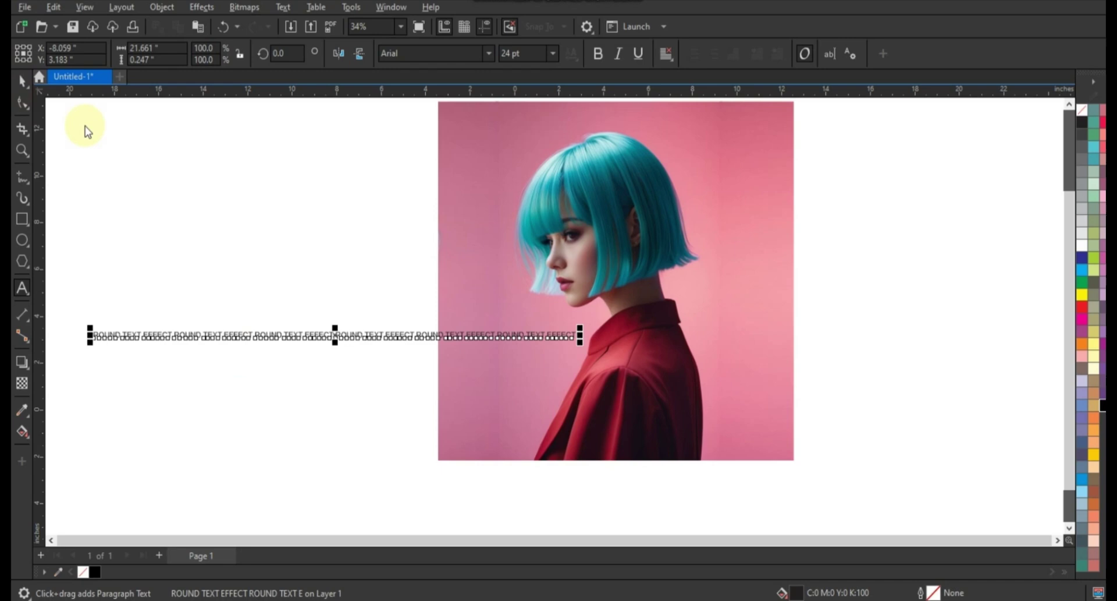
Set the repeated text line in the HighriseDemo font and scale it up to about 82.7 pt
left_click(488, 53)
left_click(444, 95)
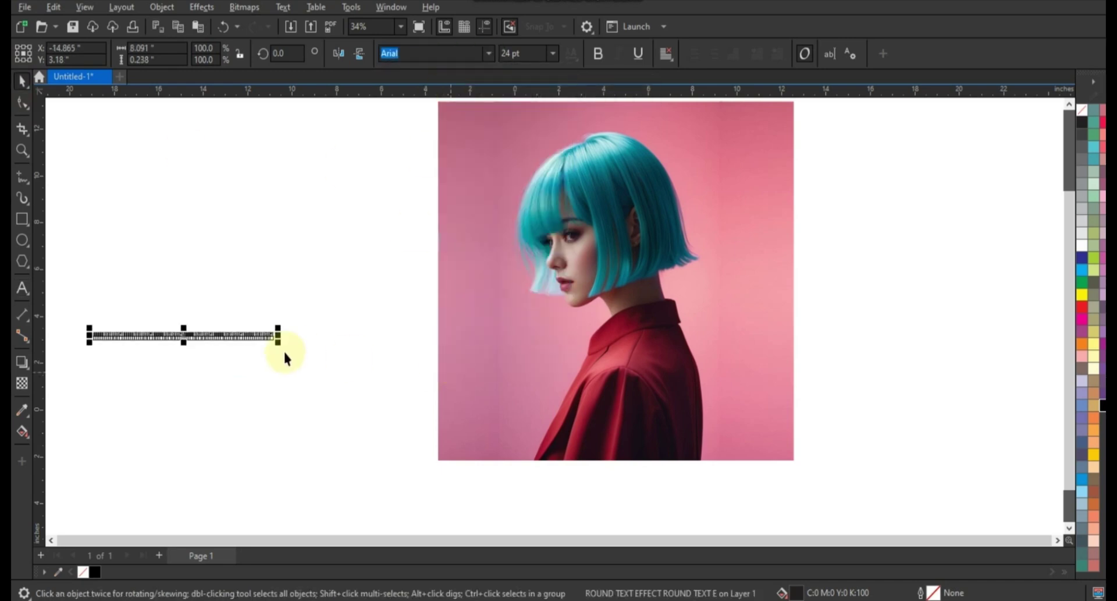
left_click_drag(279, 340, 713, 454)
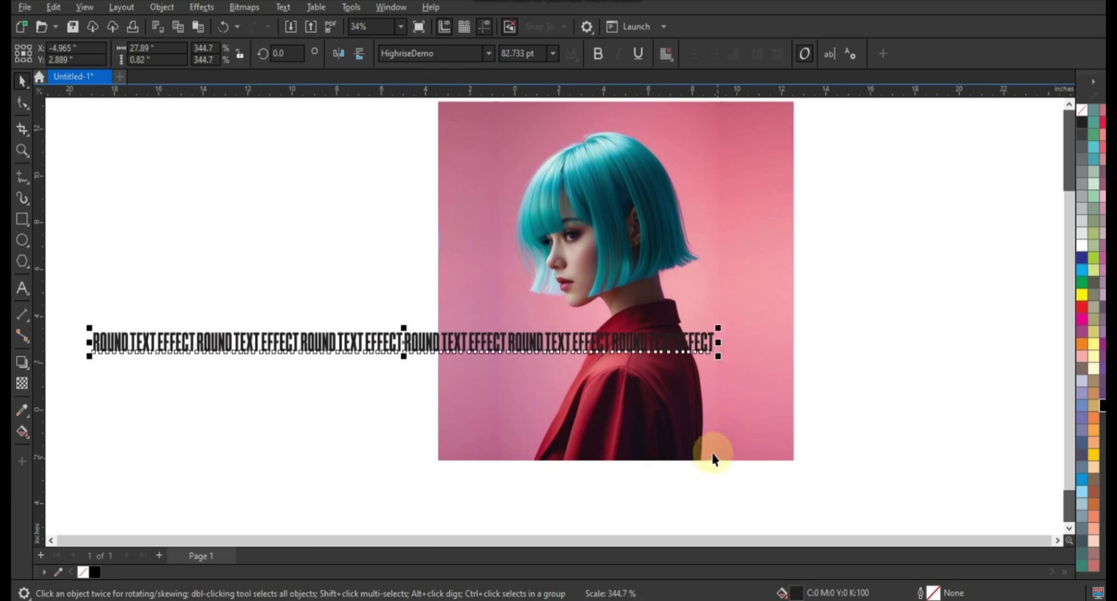
left_click(906, 399)
Draw an ellipse about 13.6 by 8.7 inches around the woman's head and shift it down to her neck
left_click(22, 241)
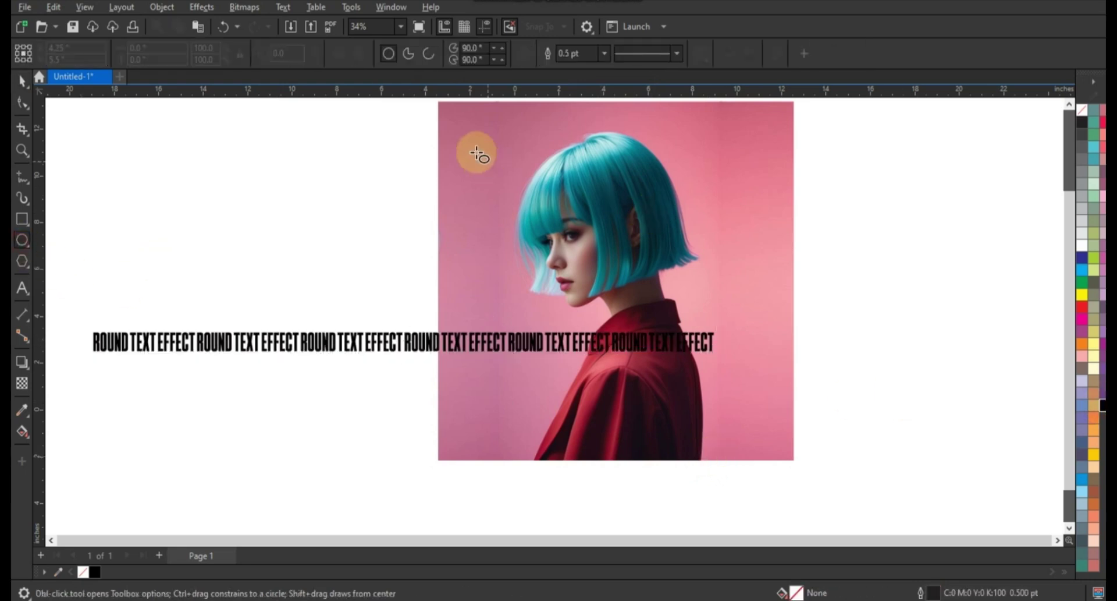
left_click_drag(469, 145, 773, 348)
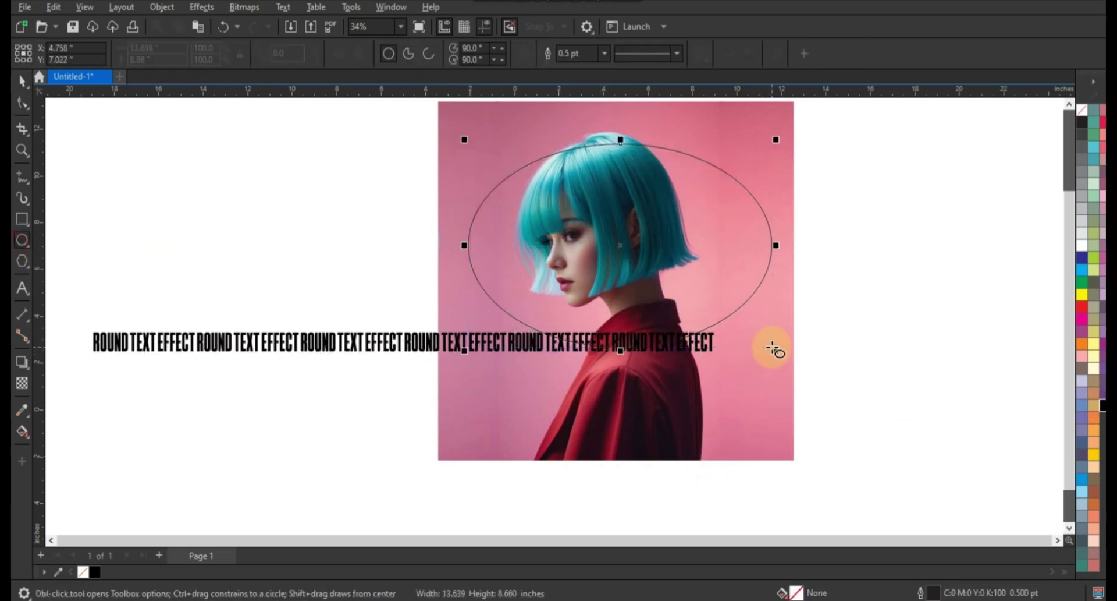
left_click(22, 81)
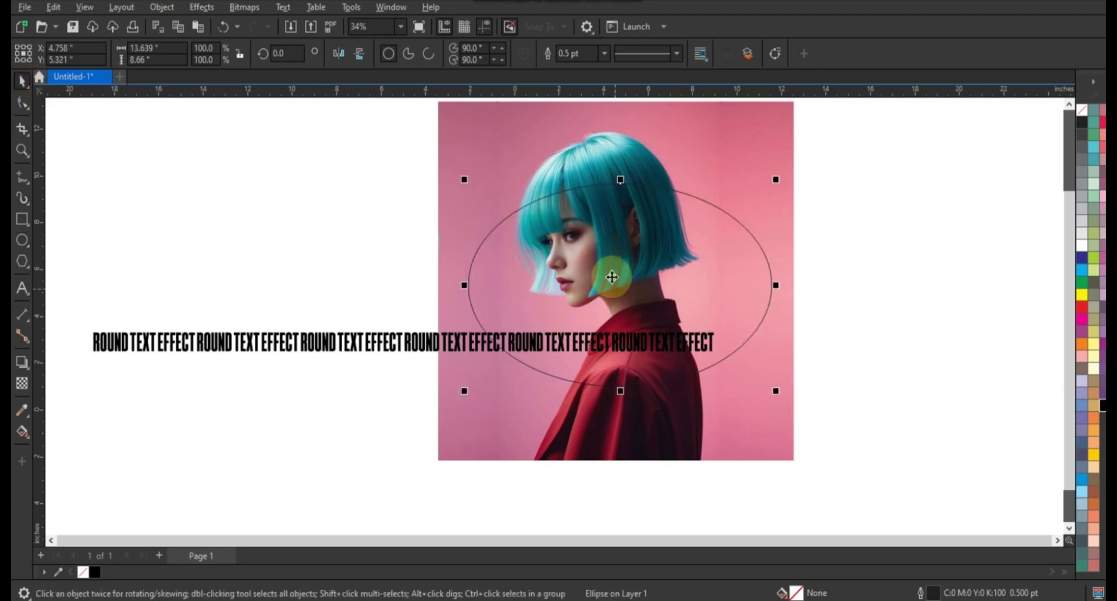
Set the ellipse's outline width to 4 pt and flatten the ellipse to about 6.5 inches high
left_click(605, 53)
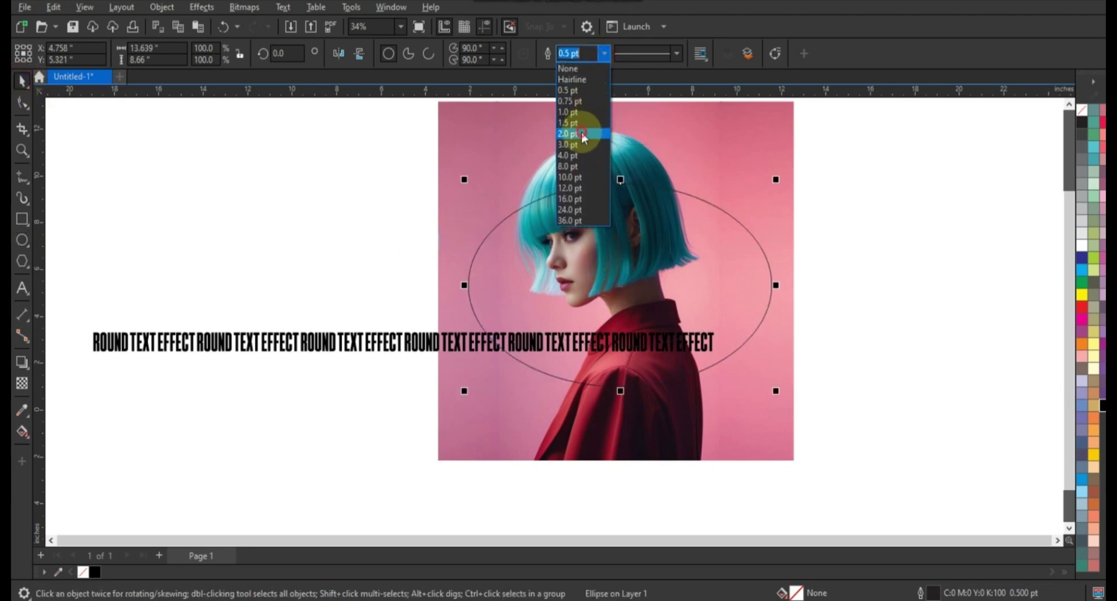
left_click(584, 134)
left_click(585, 54)
left_click(570, 156)
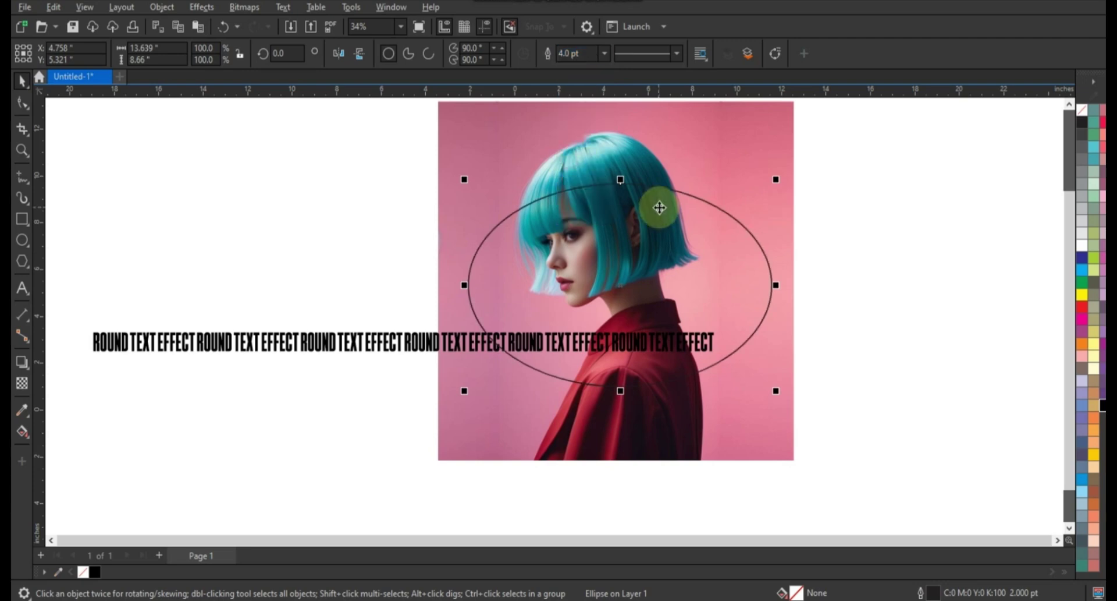
left_click_drag(624, 398, 624, 369)
left_click(885, 371)
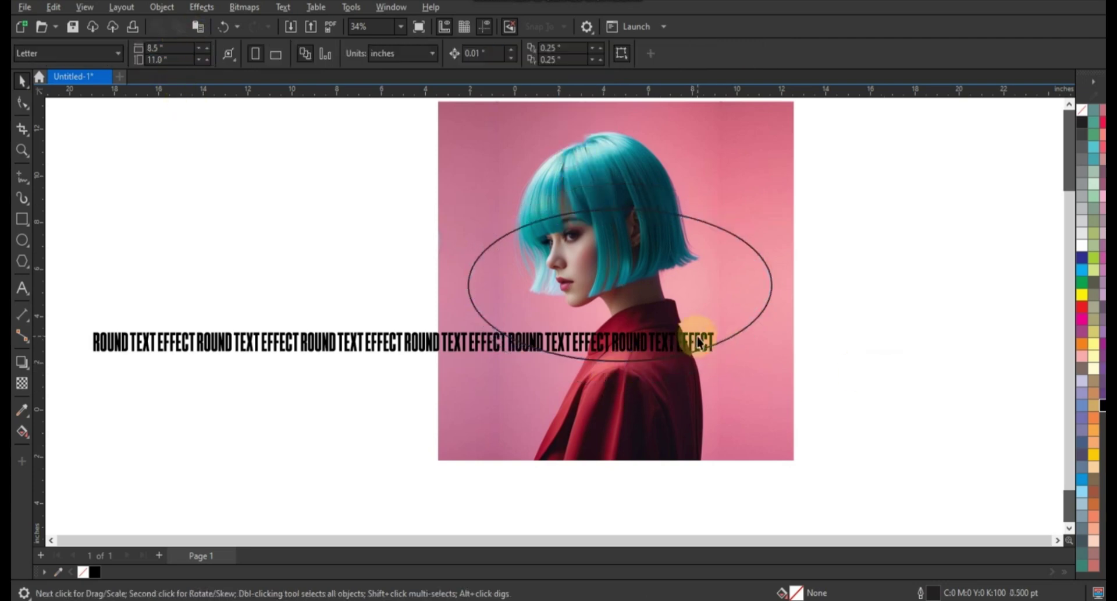
Fit the repeated ROUND TEXT EFFECT line to the ellipse as its path
left_click(715, 343)
left_click(758, 252, "shift")
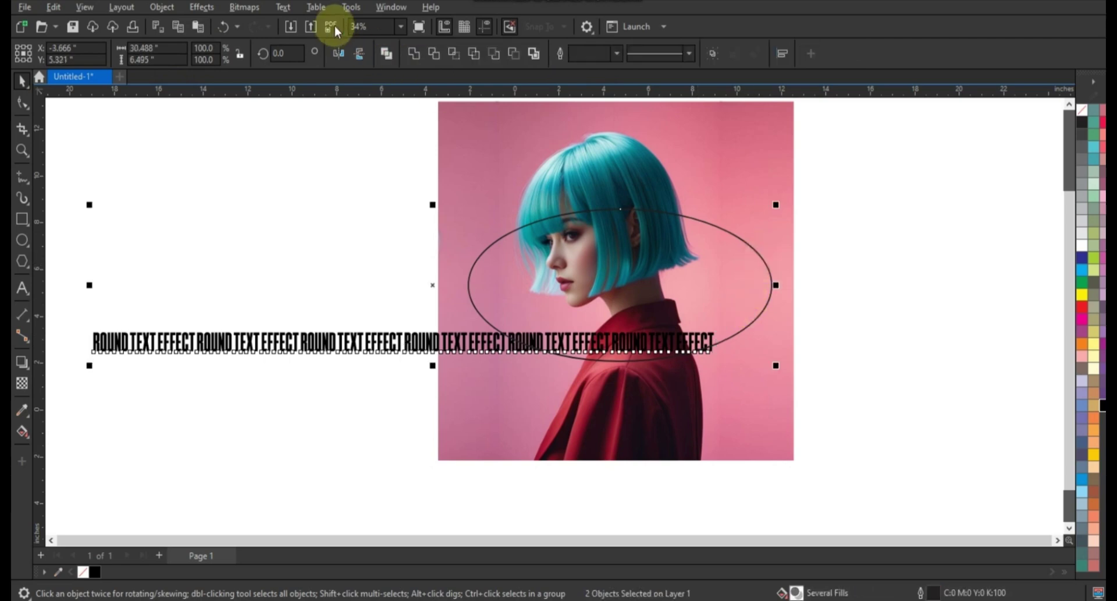
left_click(287, 8)
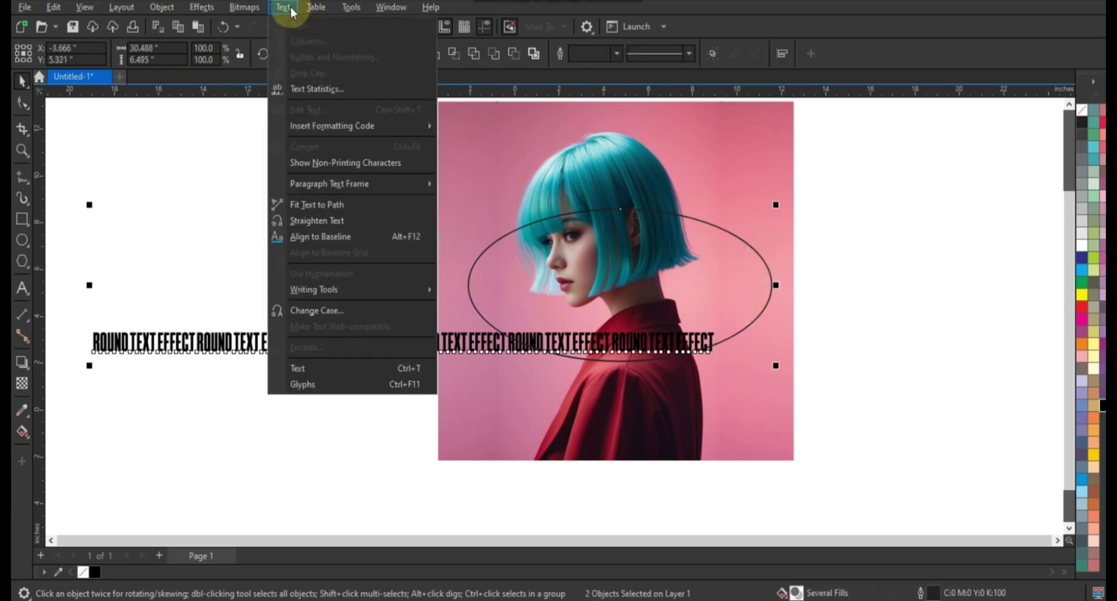
left_click(312, 208)
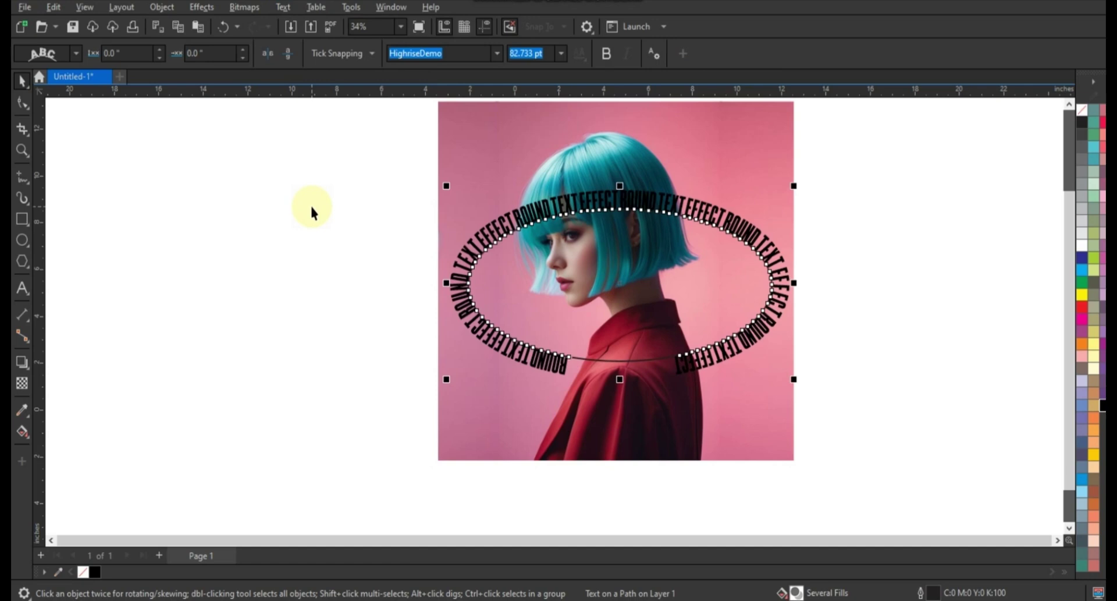
Widen the letter spacing of the text on the path until it fills the whole ellipse evenly
left_click(22, 104)
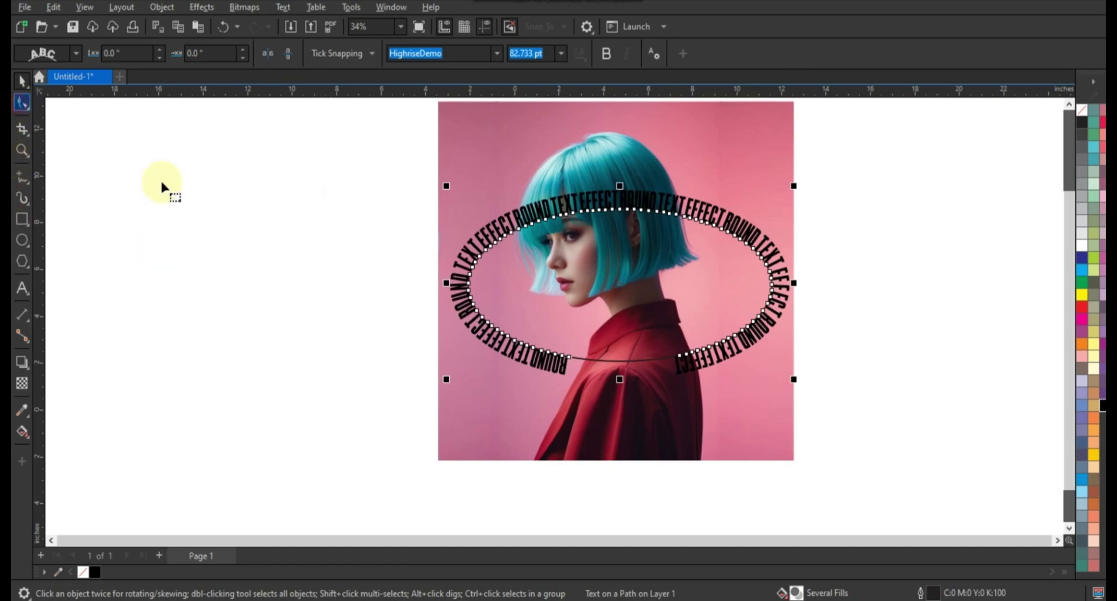
left_click(679, 393)
left_click(746, 412)
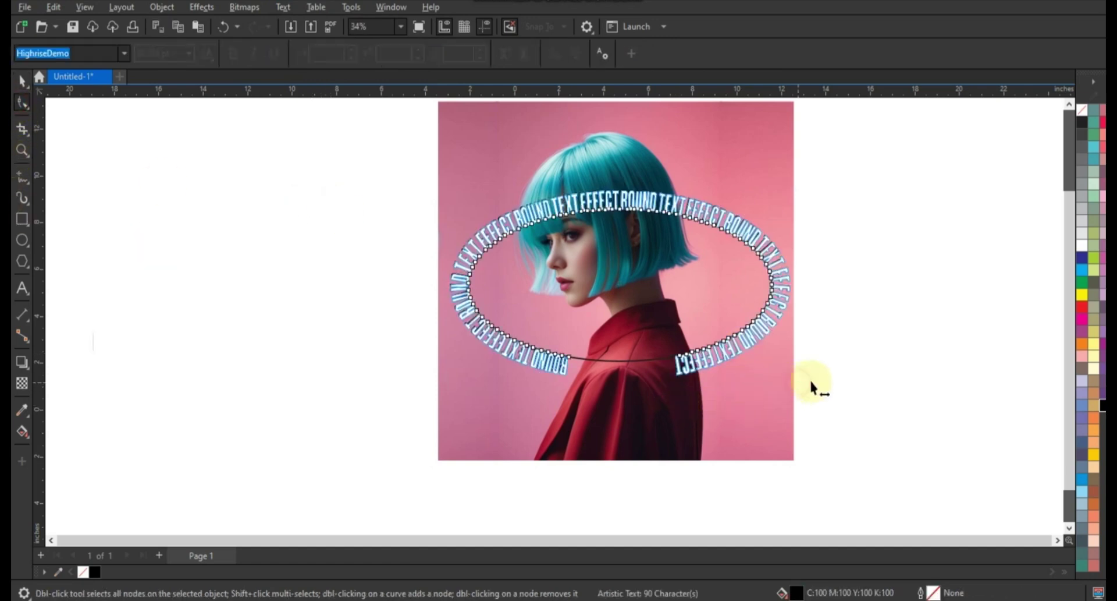
left_click_drag(797, 382, 831, 387)
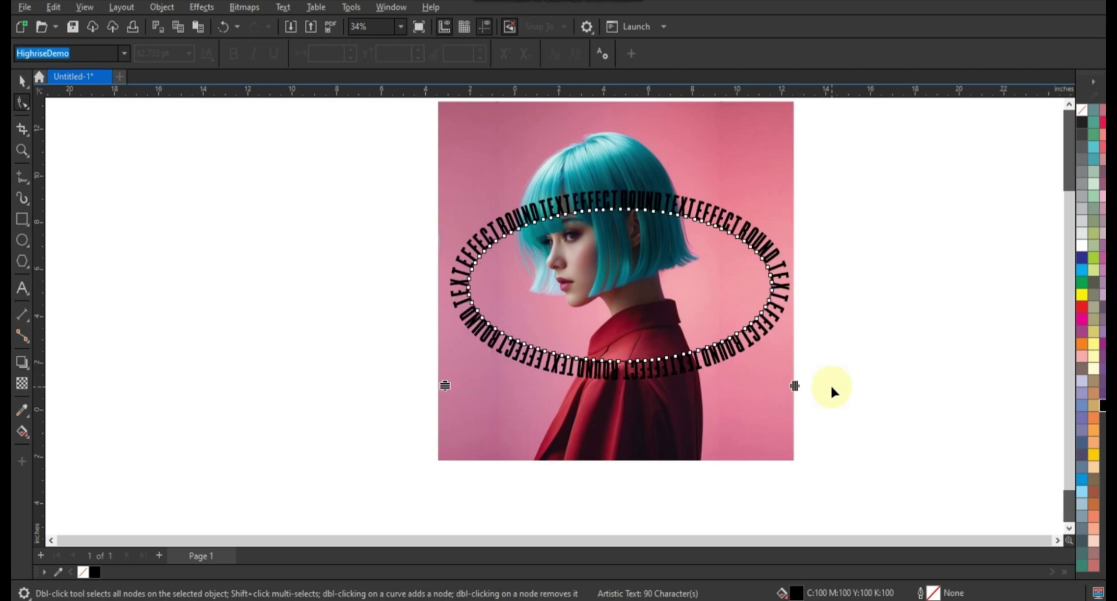
left_click(22, 81)
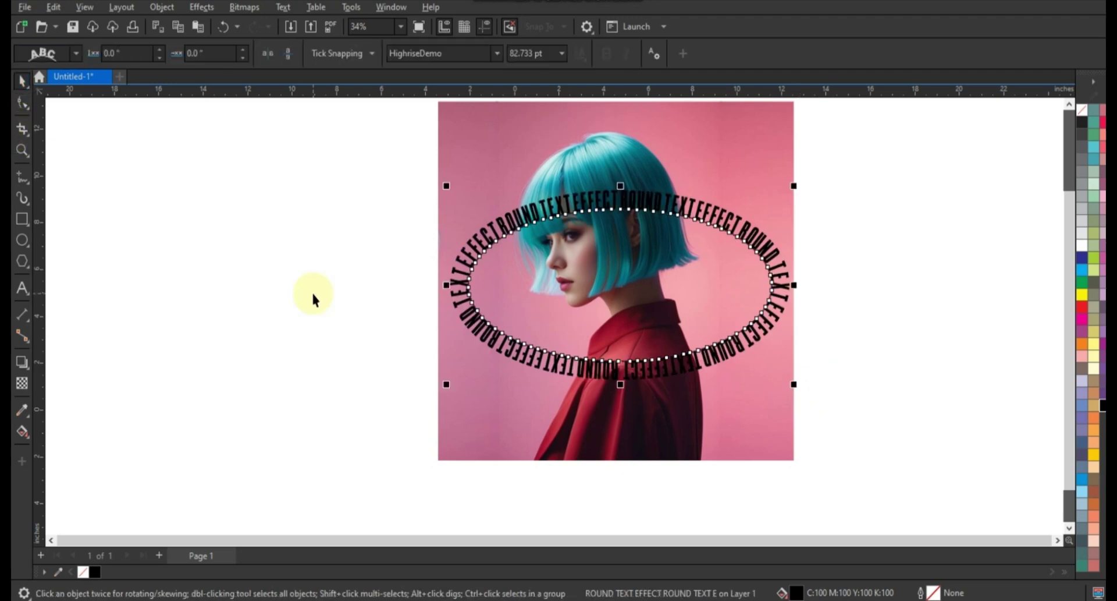
Change the path text to the orientation with upright skewed letters and mirror it horizontally
left_click(77, 56)
left_click(50, 117)
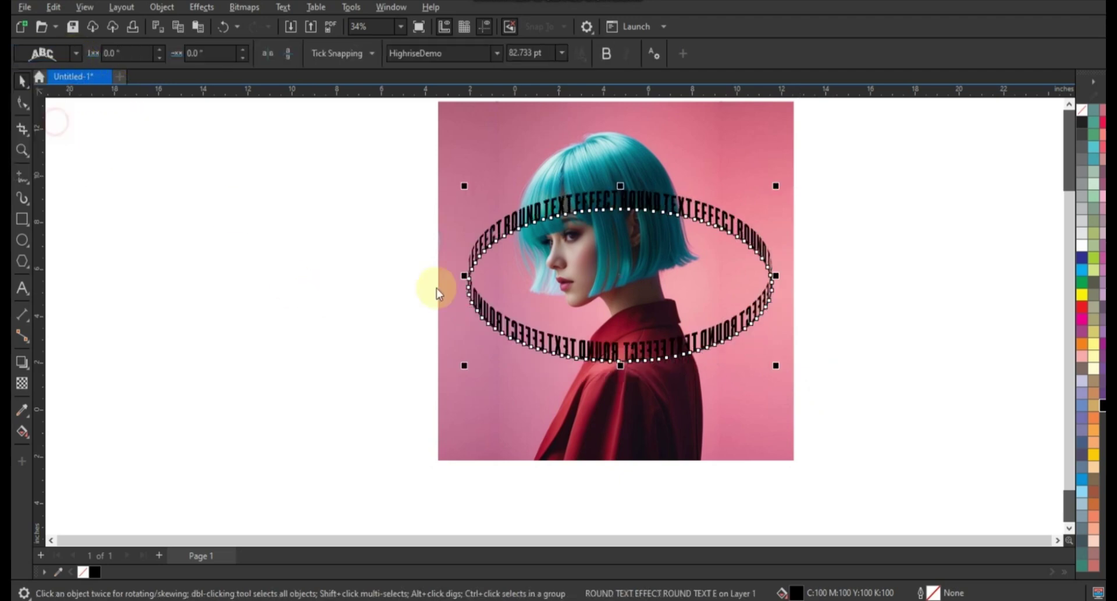
left_click(267, 57)
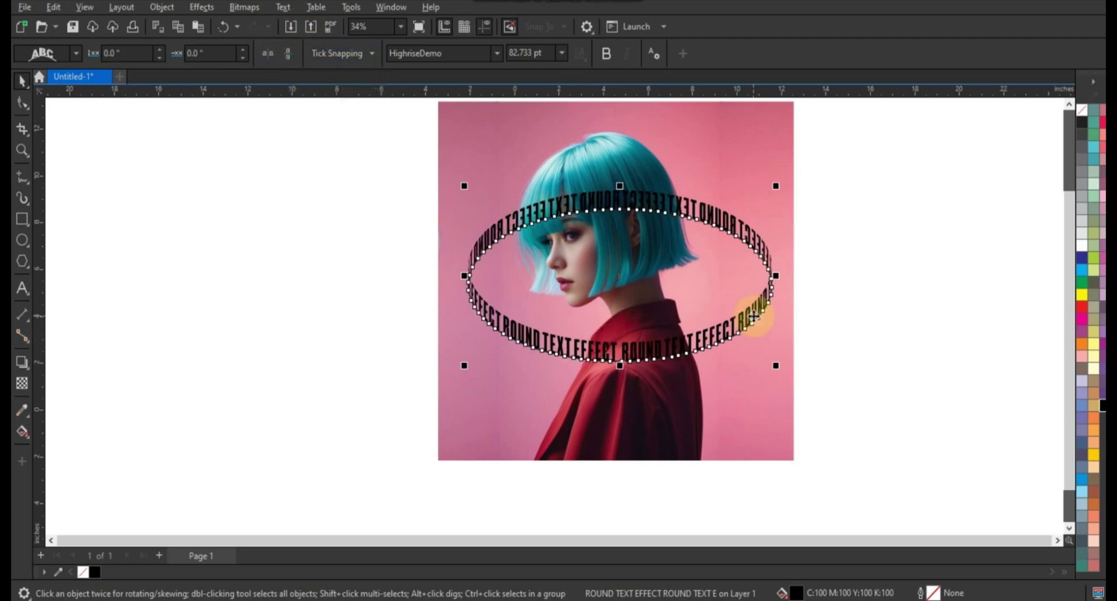
Break the round text apart from the ellipse, test the separation by moving the text away, and undo that move
left_click(172, 7)
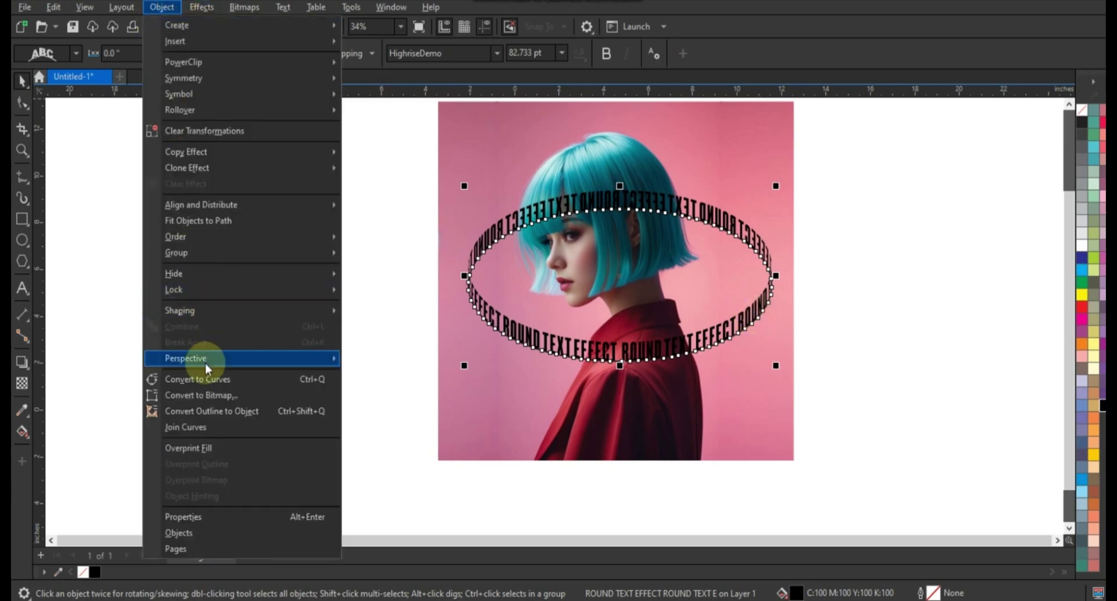
left_click(149, 343)
left_click(511, 324)
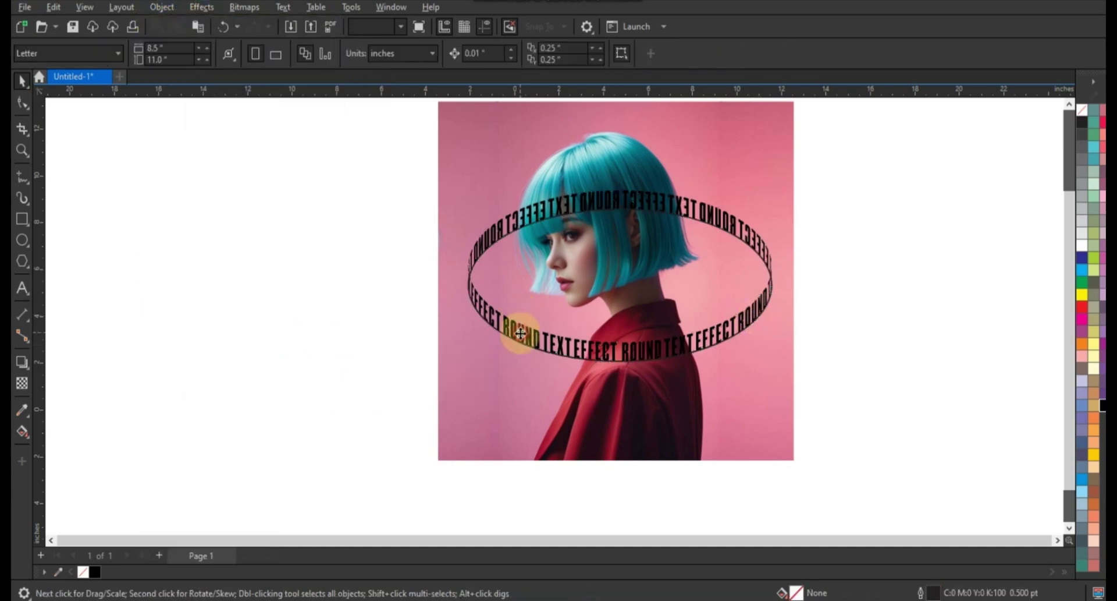
left_click_drag(529, 337, 282, 337)
key("ctrl+z")
Rotate the round text and ellipse together by about 30.9 degrees and enlarge them to about 14.4 by 11 inches
left_click(715, 341)
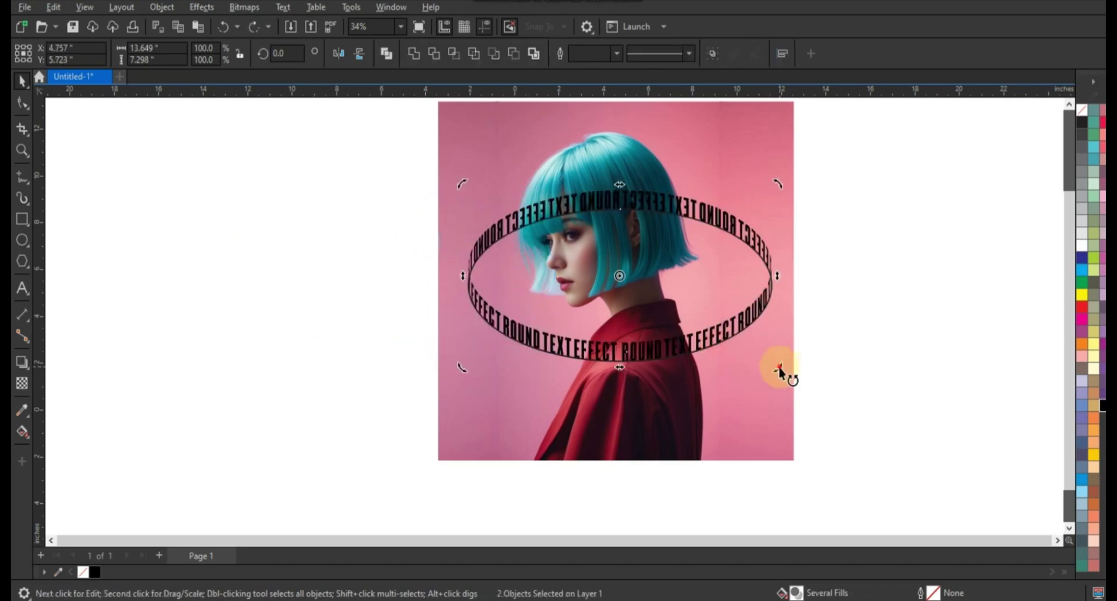
left_click_drag(791, 374, 715, 298)
left_click(714, 298)
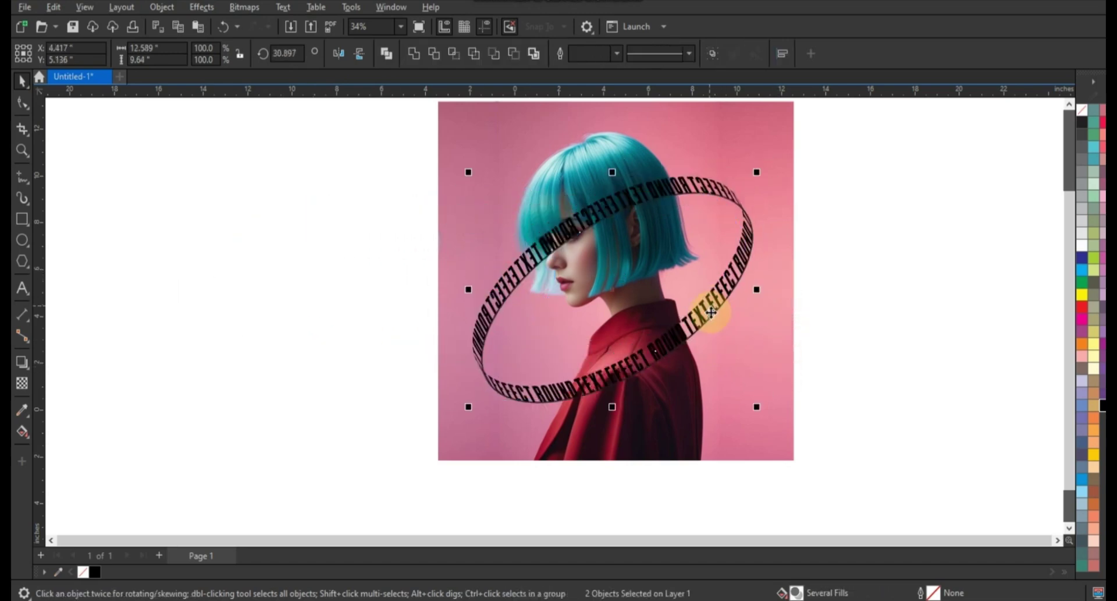
left_click_drag(756, 174, 778, 159)
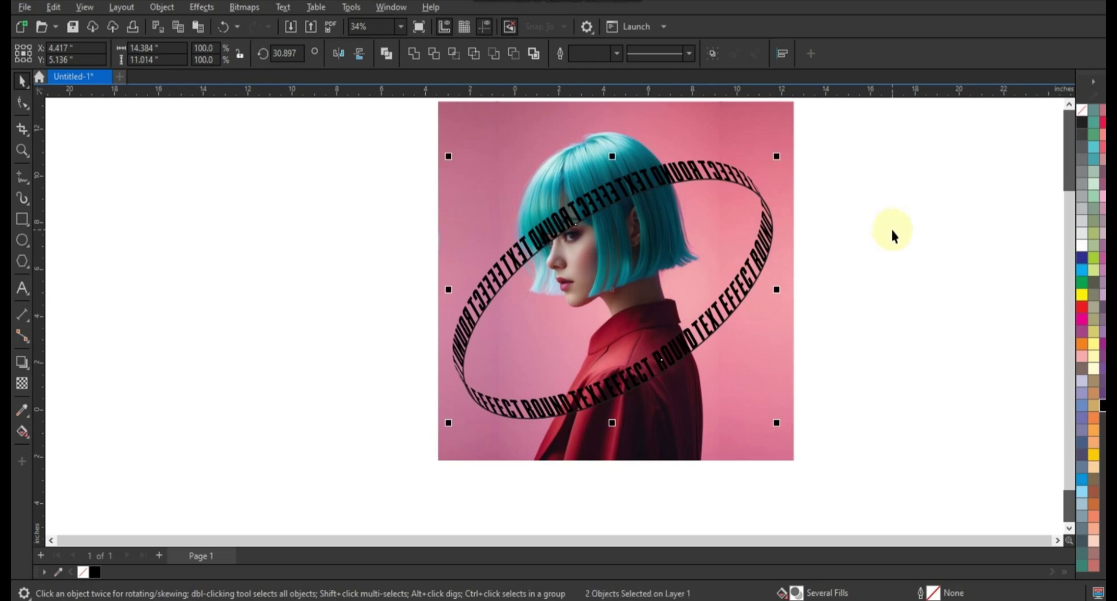
Move the round text off to the side of the picture and convert the ellipse's outline to an object
left_click_drag(761, 220, 420, 220)
left_click(542, 265)
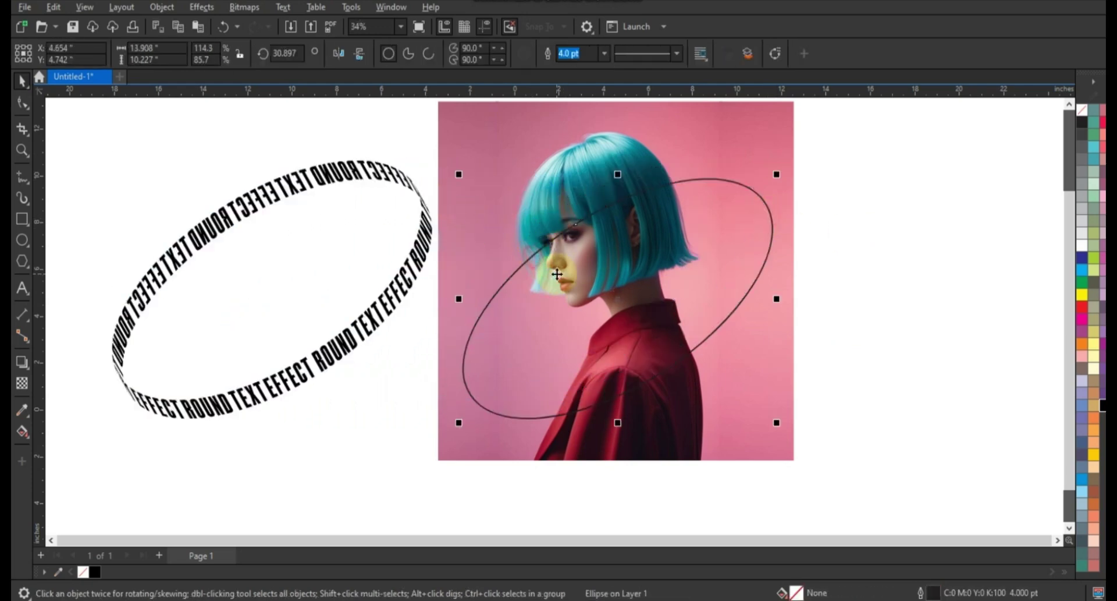
left_click(161, 7)
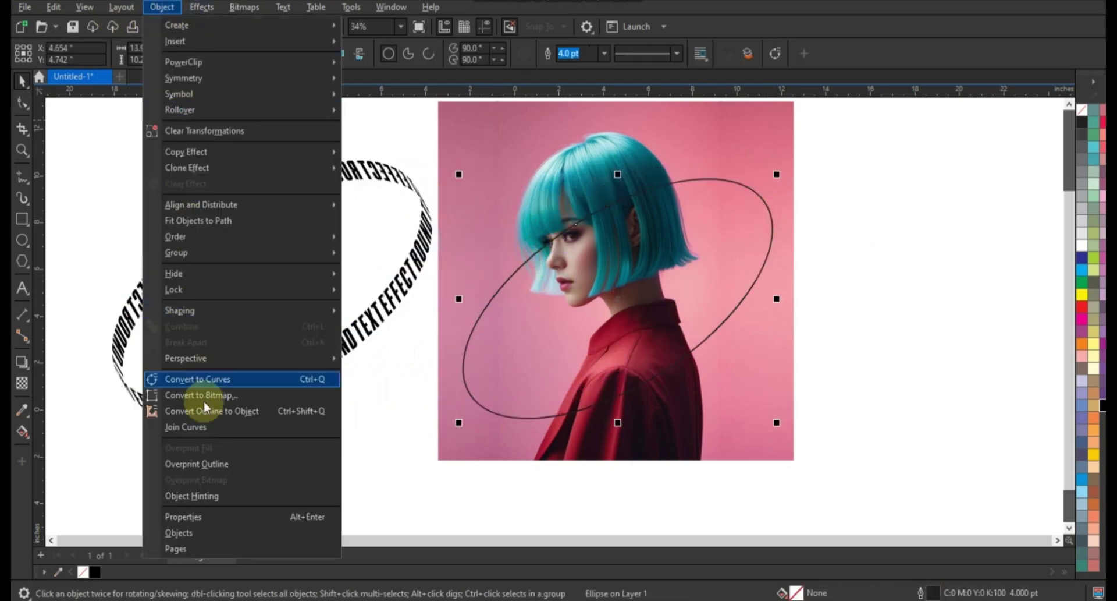
left_click(208, 412)
Extrude the ellipse outline downward as a parallel extrusion, offset about 0.83 and -1.28 inches, to form a wide band
left_click(22, 362)
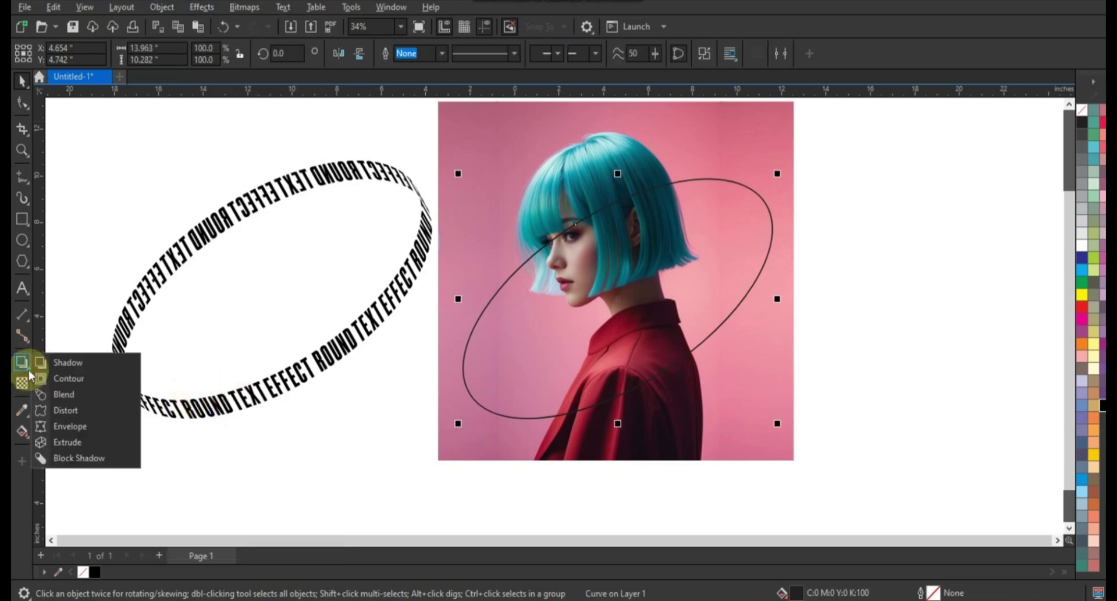
left_click(67, 442)
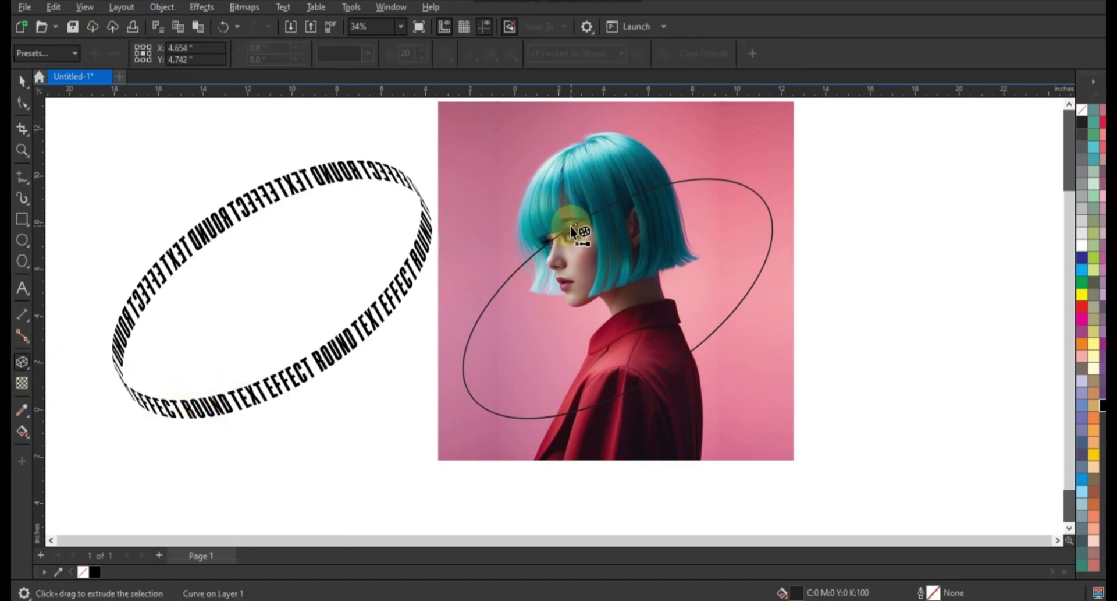
left_click_drag(578, 231, 639, 333)
left_click(368, 53)
left_click(382, 192)
left_click_drag(637, 332, 636, 324)
left_click(22, 81)
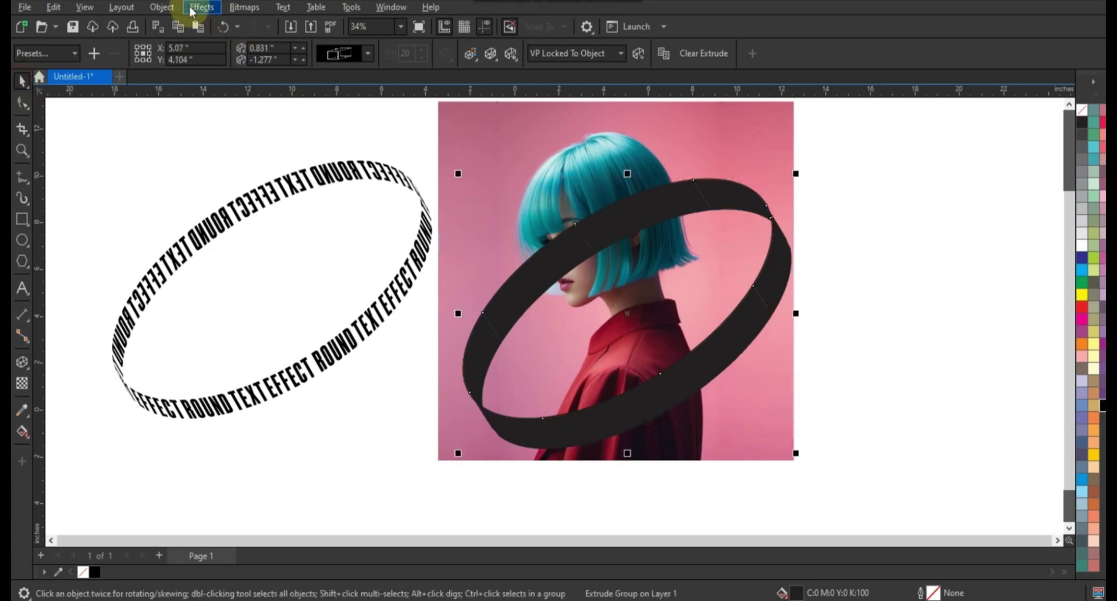
Break the extrusion apart from the ellipse outline and give the band pieces a 70% black fill with a white outline
left_click(161, 7)
left_click(166, 342)
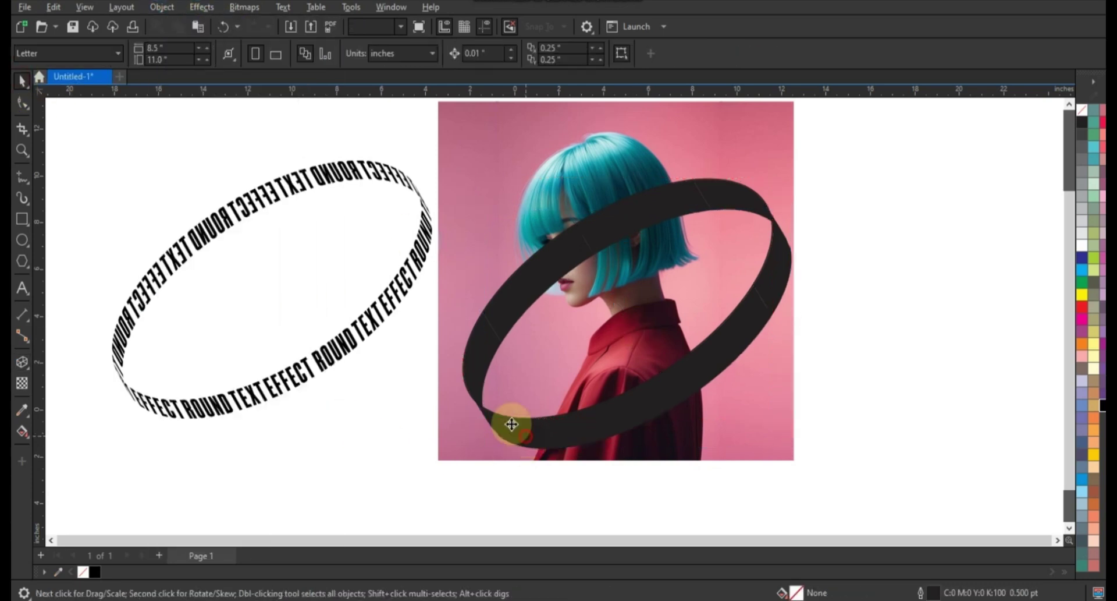
left_click(1084, 260)
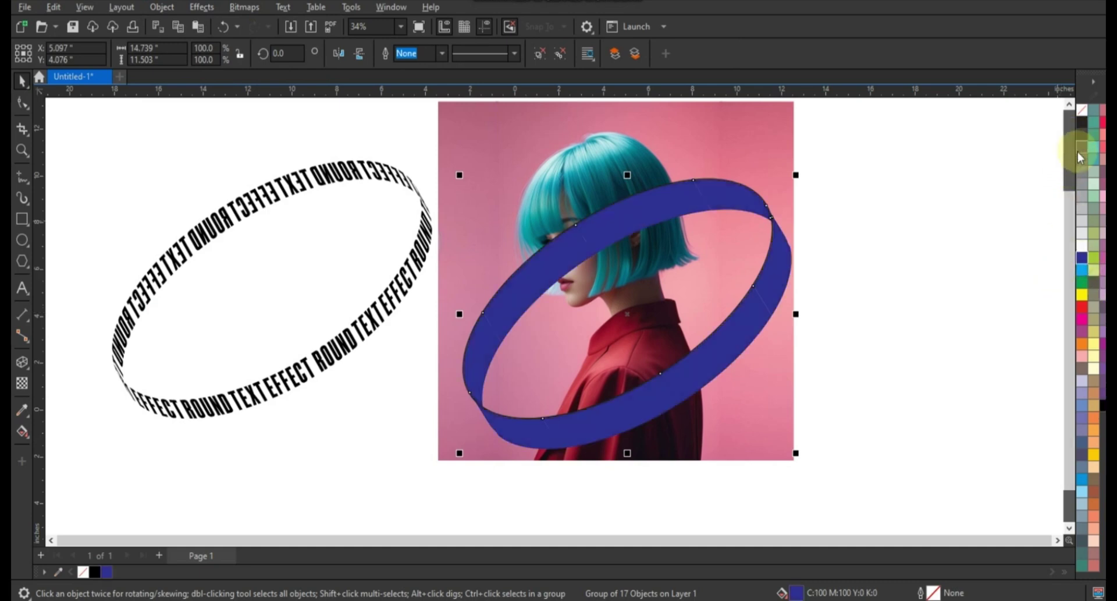
left_click(1080, 153)
right_click(1083, 251)
left_click(952, 259)
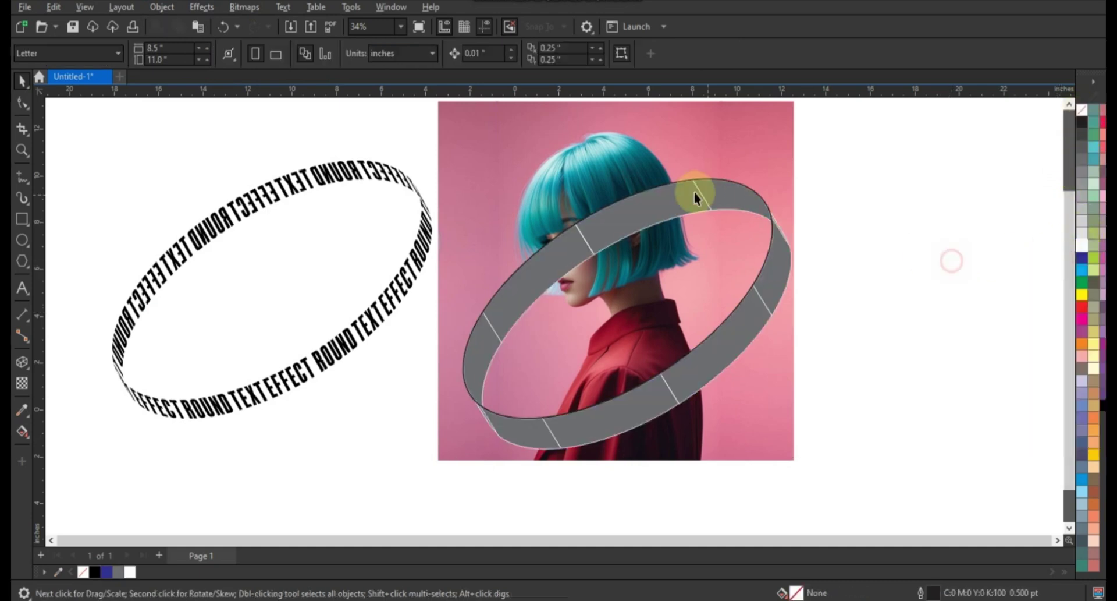
Weld neighbouring segments of the band's back half, which crosses the hair, into larger pieces
left_click(693, 191)
left_click(544, 50)
left_click(748, 204)
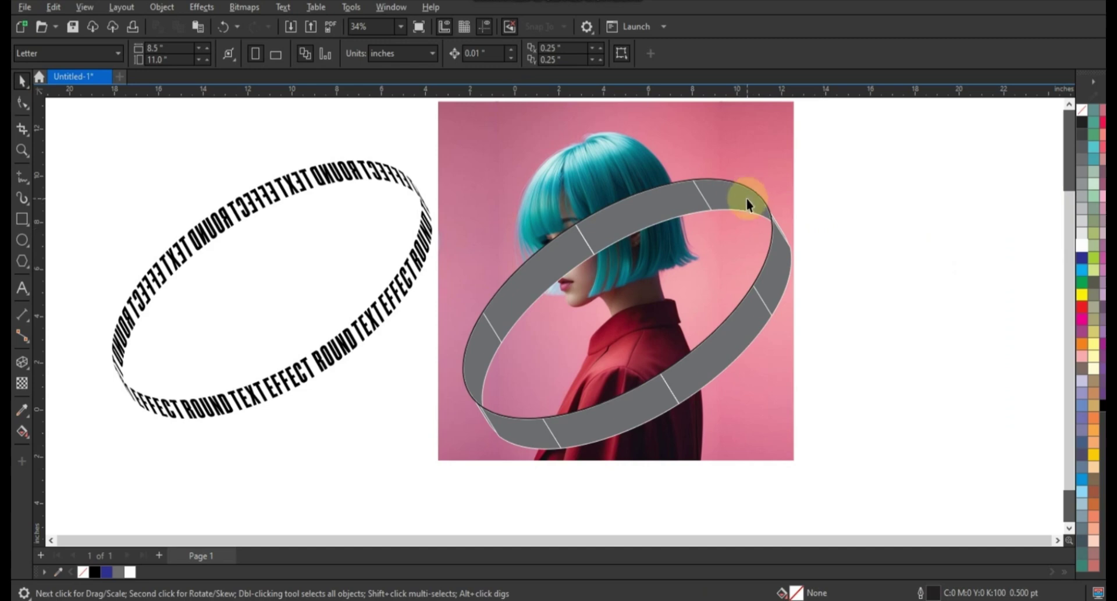
left_click(748, 204)
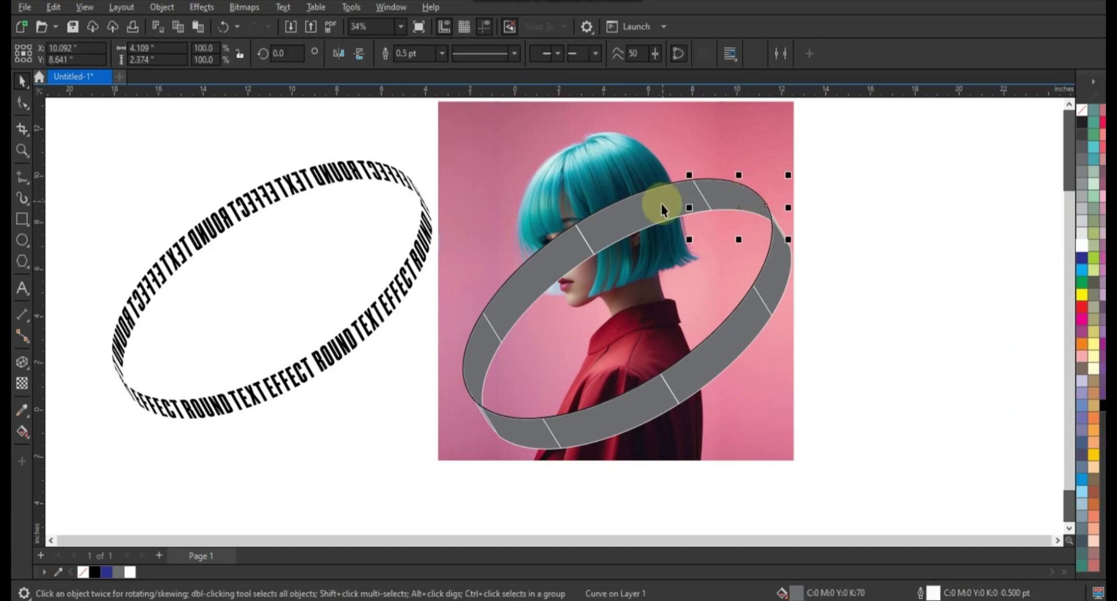
left_click(479, 349, "shift")
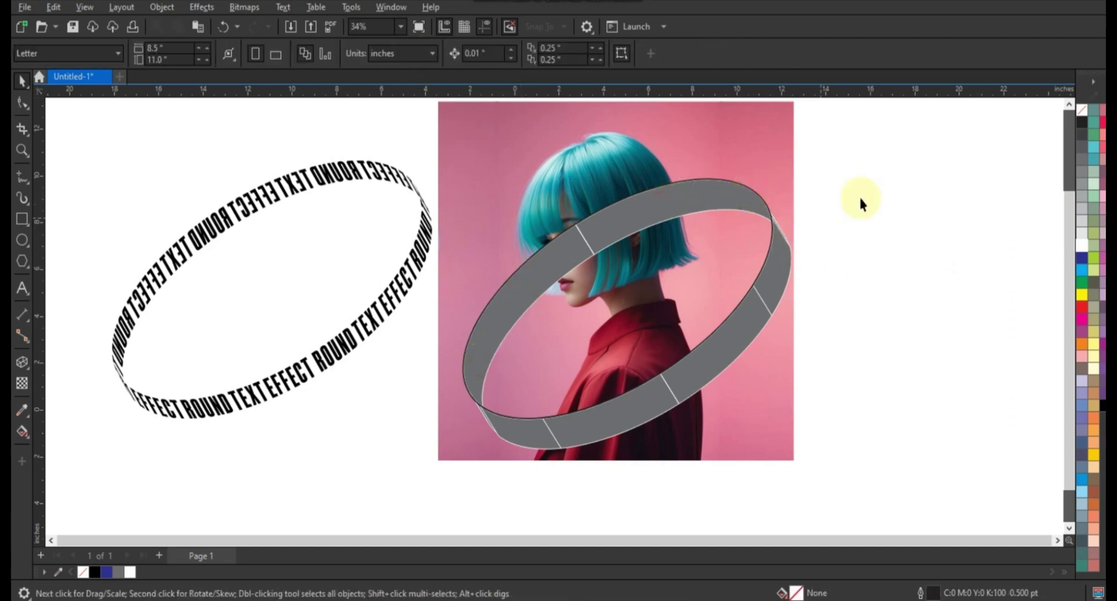
Weld the segments of the band's front half, including the small piece at its lower end, into one curve
left_click_drag(864, 185, 631, 412)
left_click(526, 437, "shift")
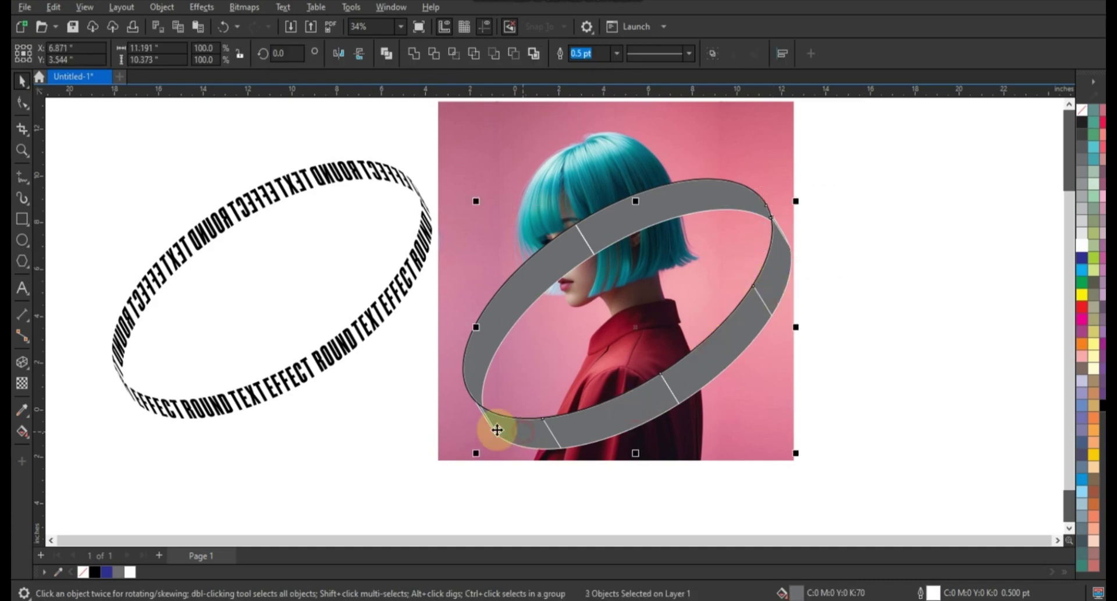
left_click(414, 53)
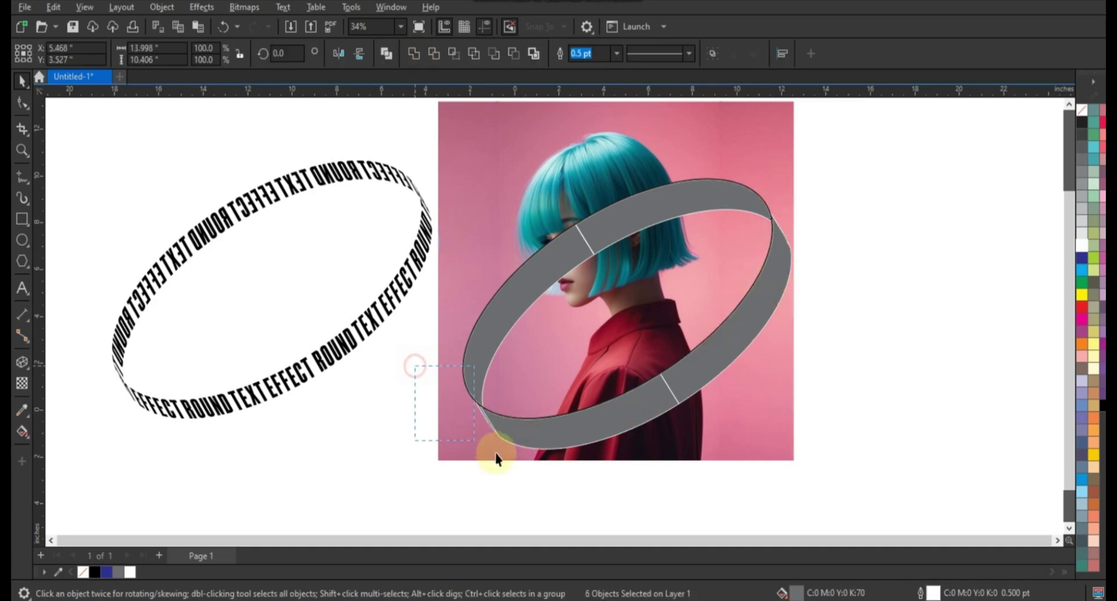
left_click(586, 419, "shift")
left_click(727, 354, "shift")
left_click(424, 51)
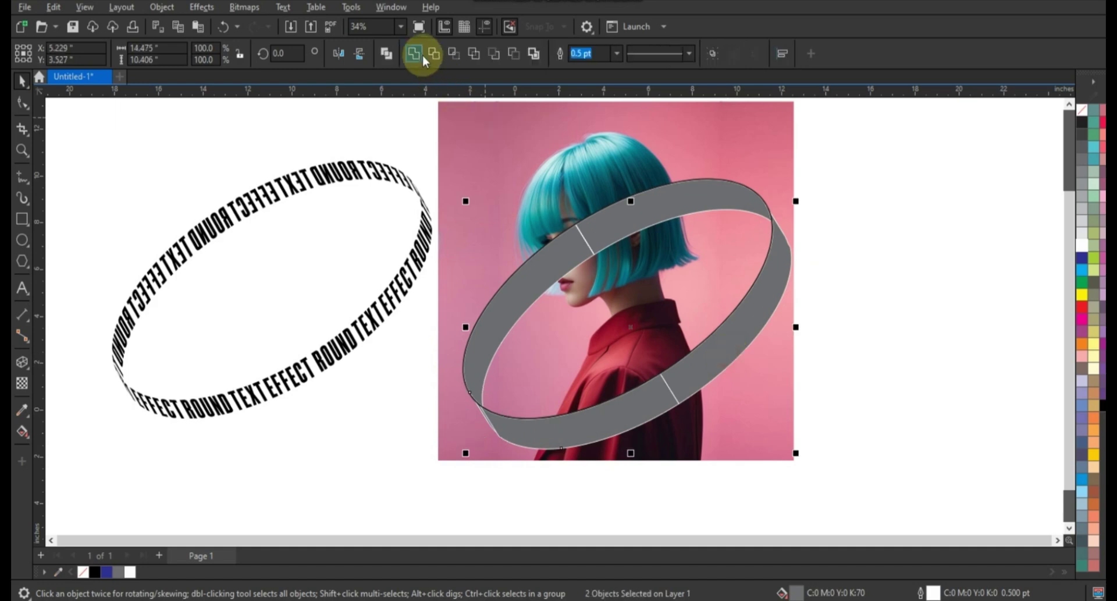
Select the small seam pieces over the shirt and weld them with the front half of the band
left_click_drag(676, 389, 689, 333)
key("Escape")
left_click(707, 344)
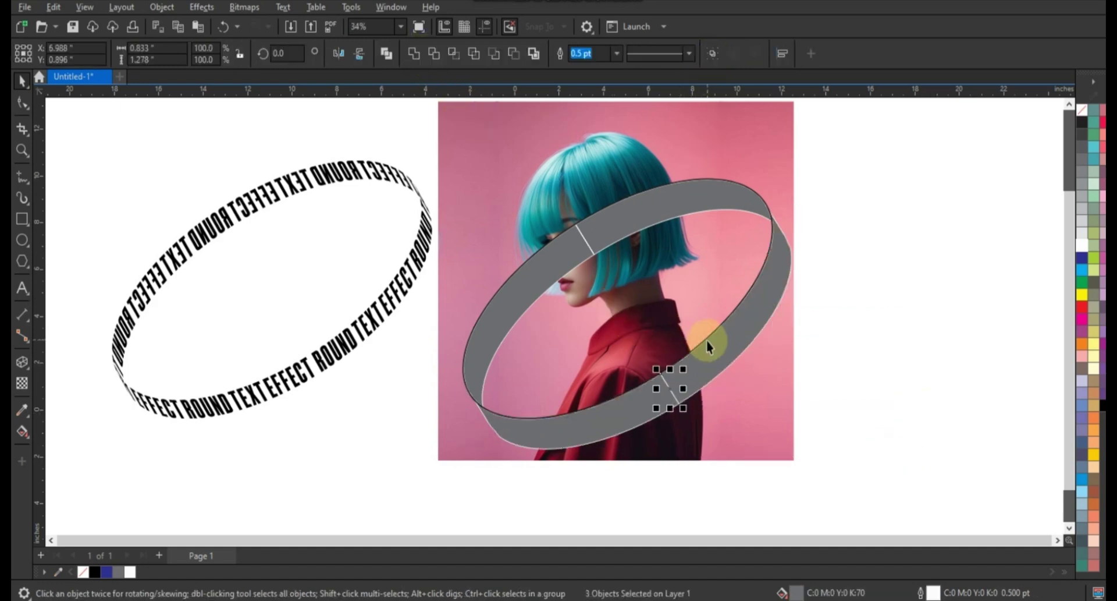
left_click(641, 419, "shift")
left_click(412, 51)
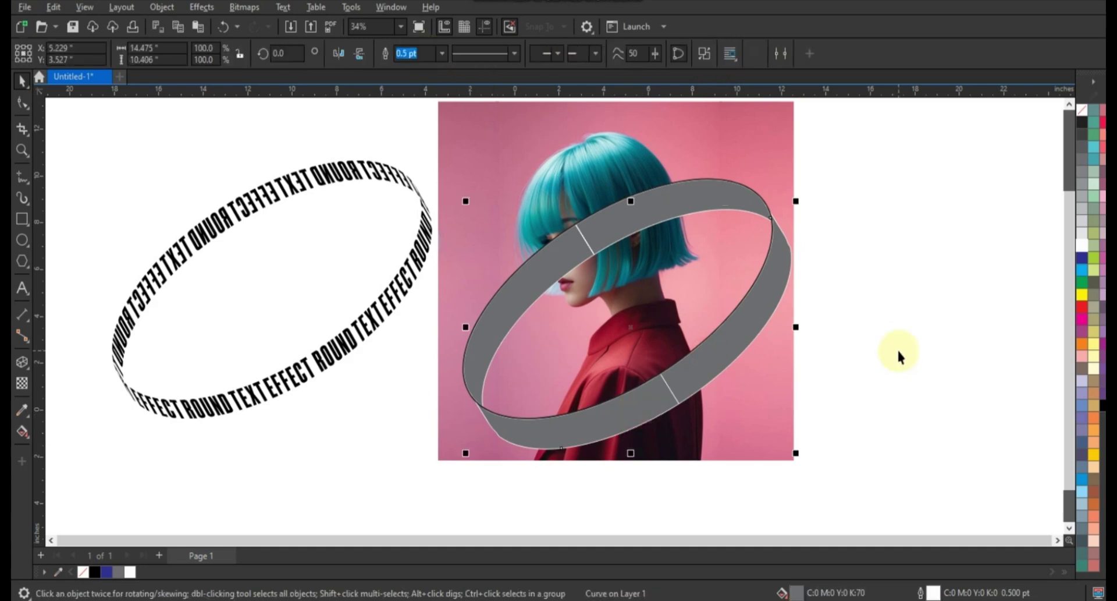
Pull the original thin black ellipse outline away from the band and remove it
left_click_drag(600, 236, 823, 193)
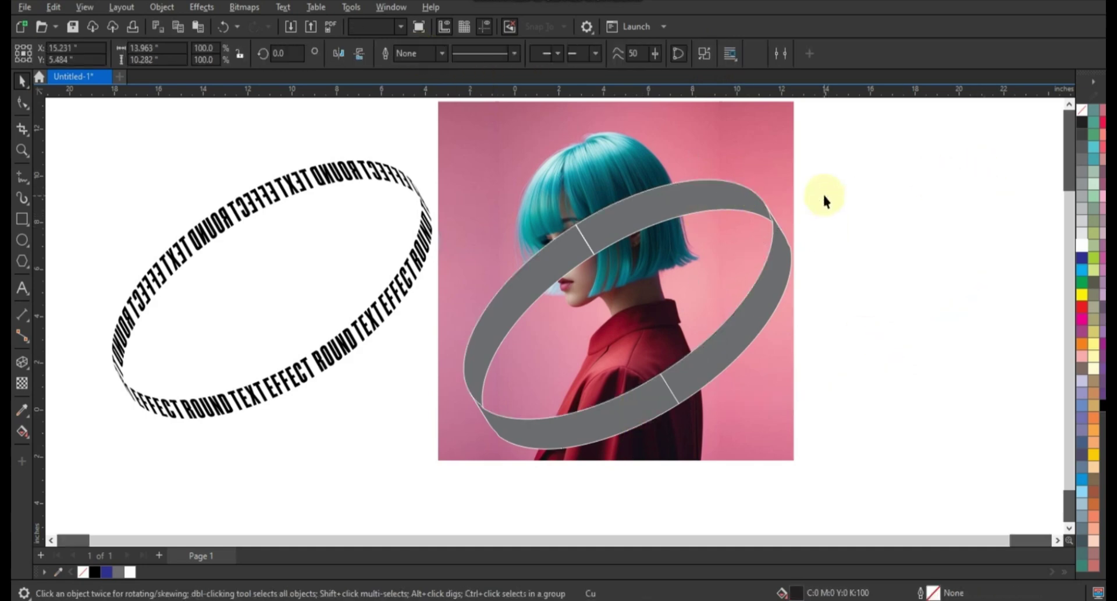
left_click(758, 210)
left_click_drag(882, 156, 452, 459)
Sample the dark red of the shirt and fill the front and back halves of the band with it
left_click(22, 410)
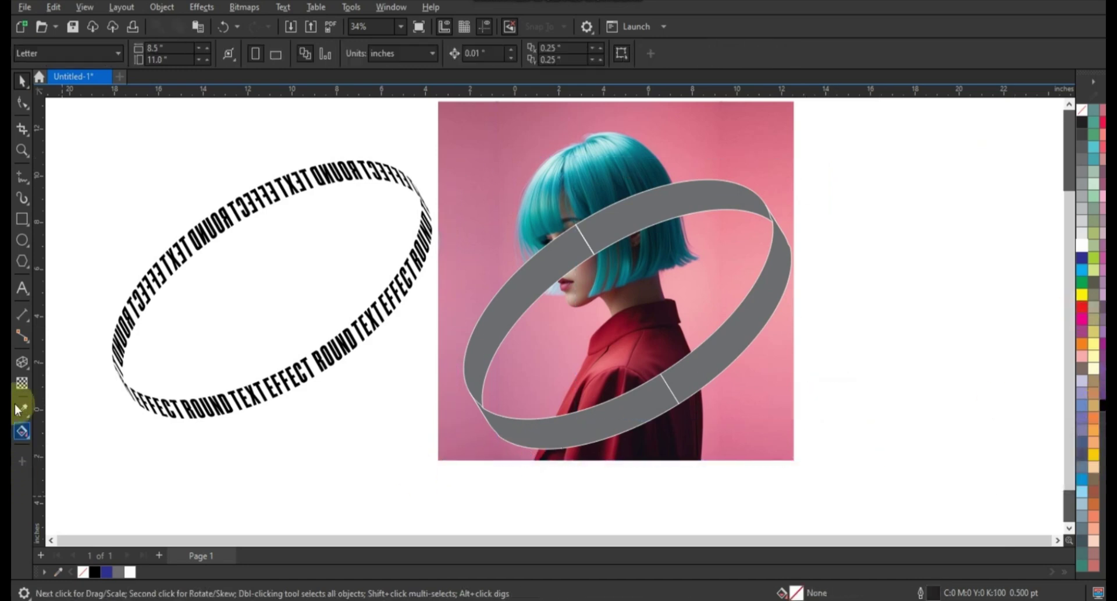
left_click(646, 354)
left_click(688, 374)
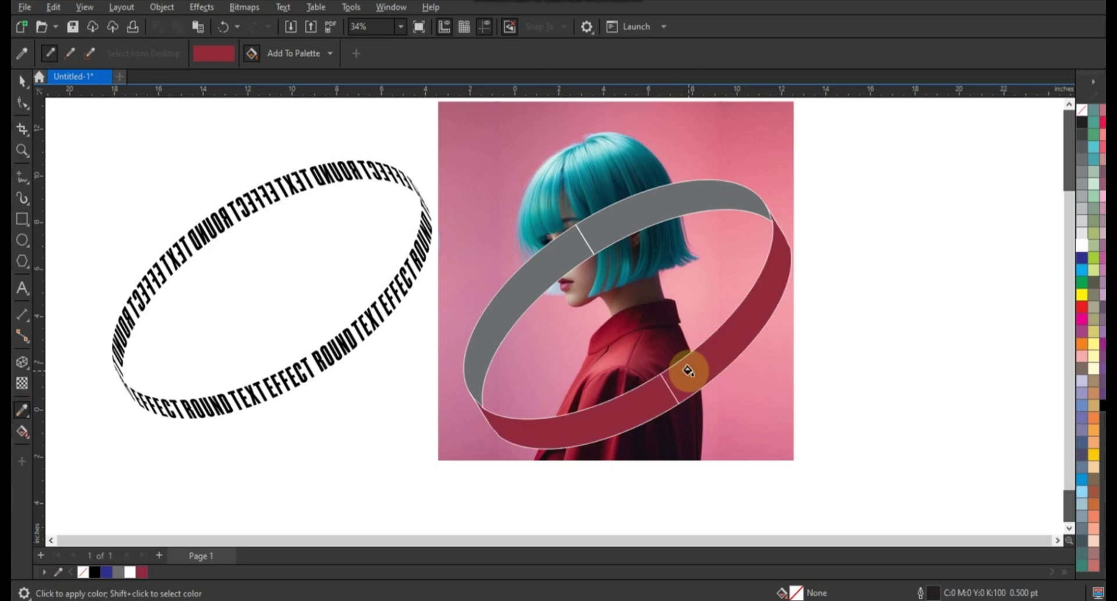
left_click(636, 208)
Sample a dark teal from the hair and fill the front half of the band with it
key("shift")
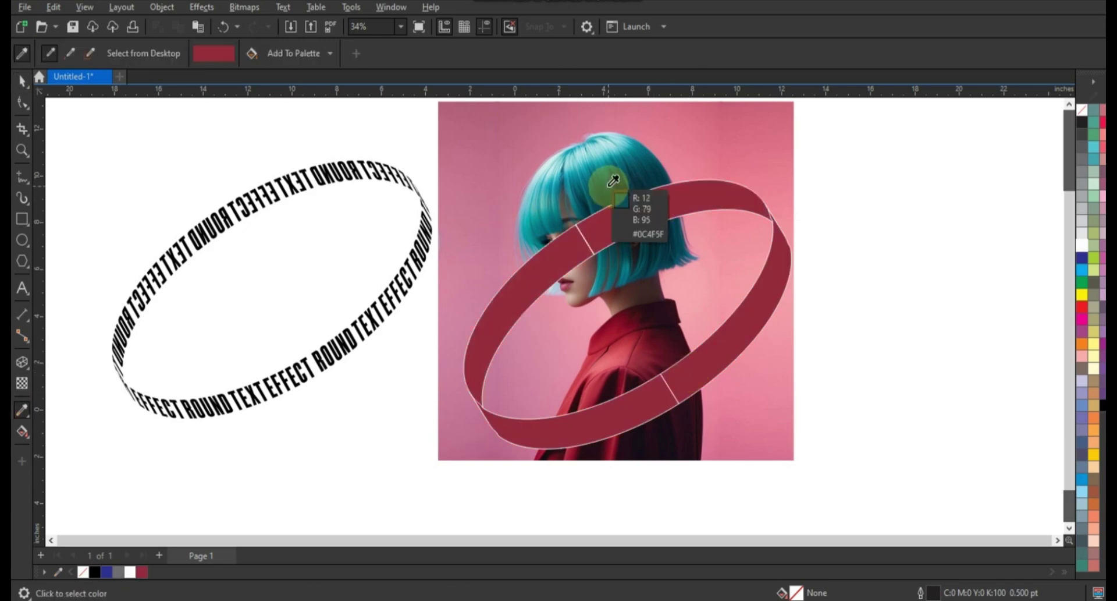
left_click(599, 241)
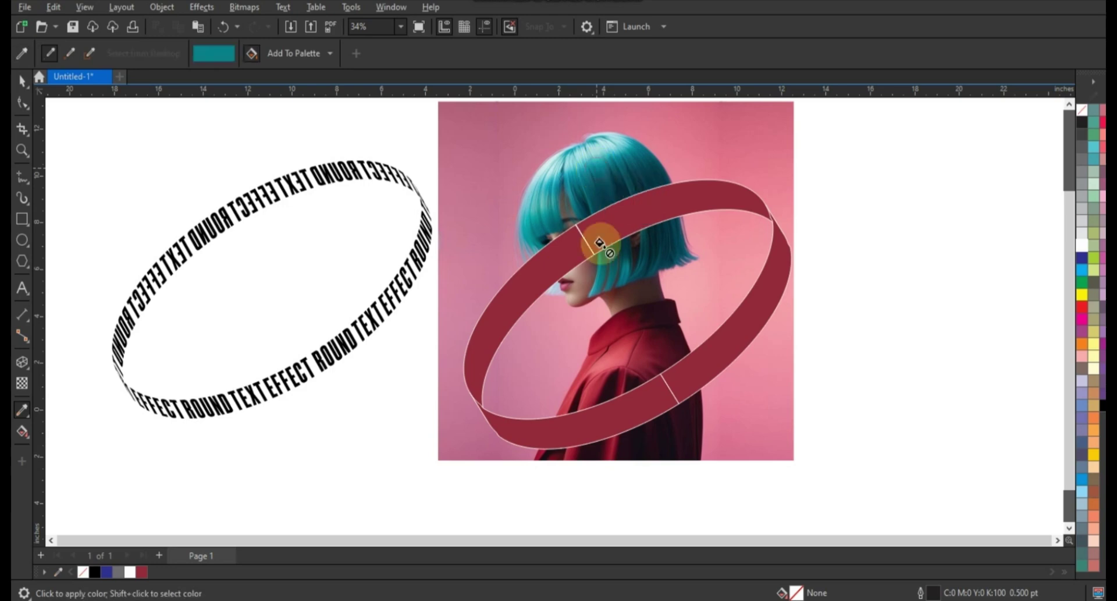
left_click(656, 383)
left_click(22, 81)
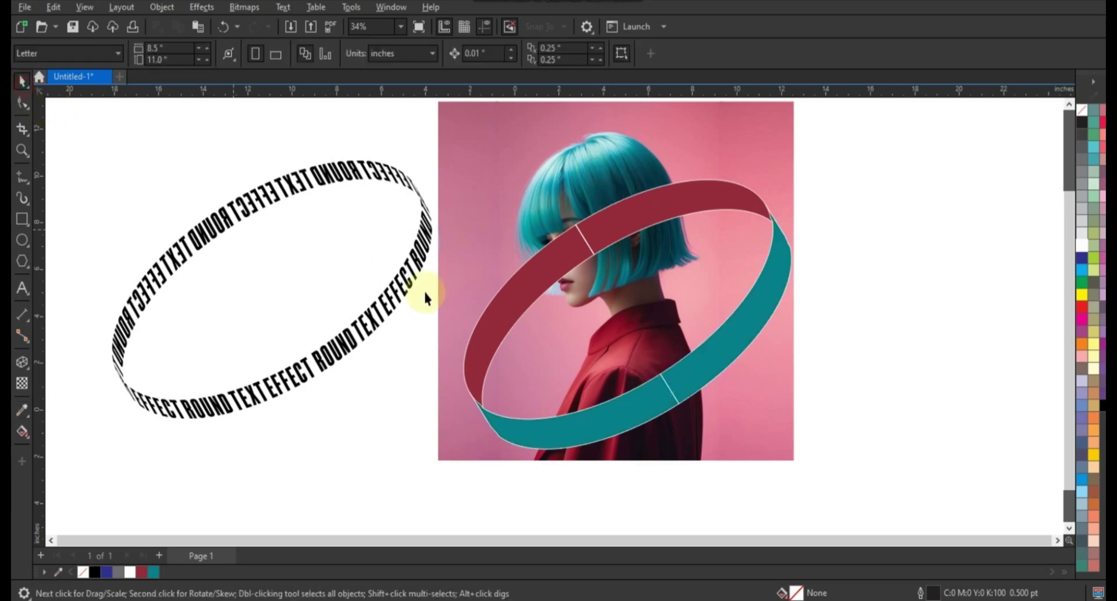
Move the round text onto the band so the lettering fits its front and back halves, and fill it with white
left_click_drag(378, 334, 718, 355)
right_click(703, 355)
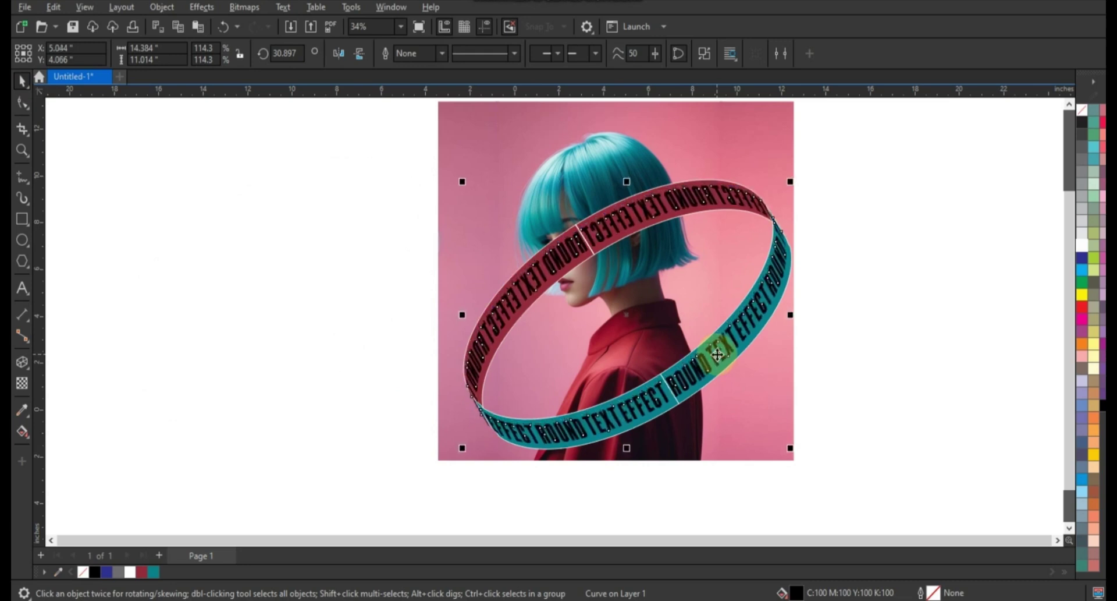
left_click(1082, 244)
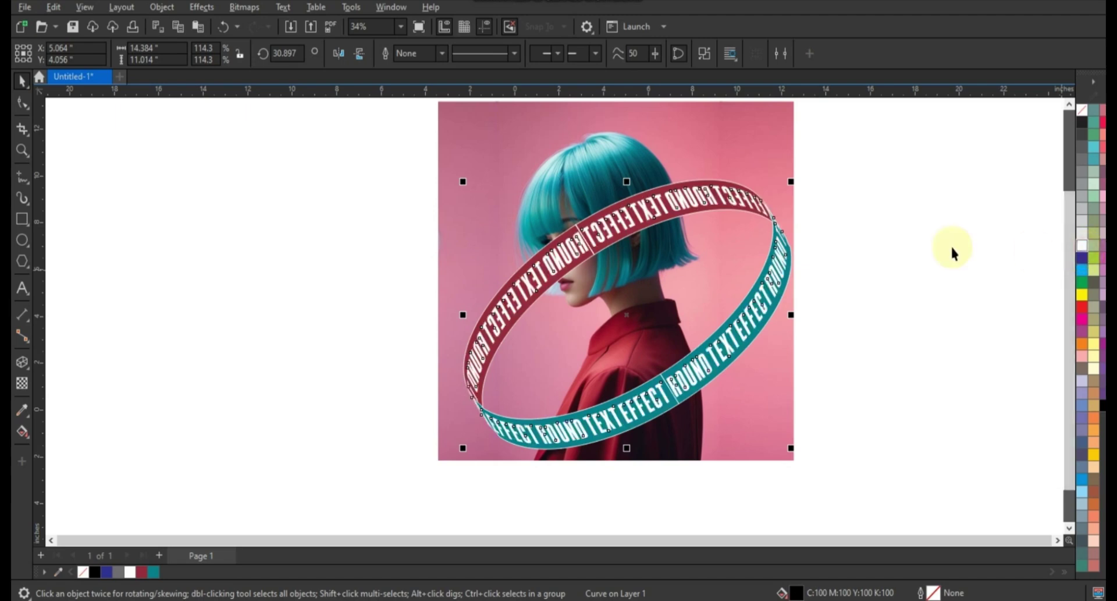
left_click(895, 164)
Remove the outlines from the band pieces, then shrink the band with its lettering slightly and raise it around the head
left_click_drag(557, 398, 411, 468)
right_click(1082, 118)
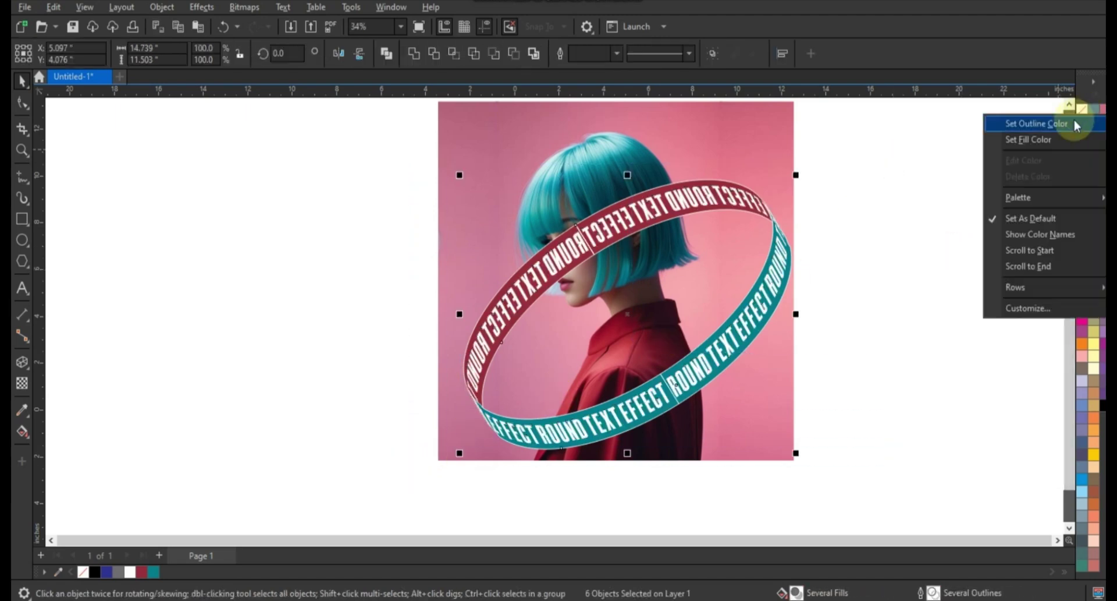
left_click(1071, 121)
left_click_drag(796, 175, 798, 180)
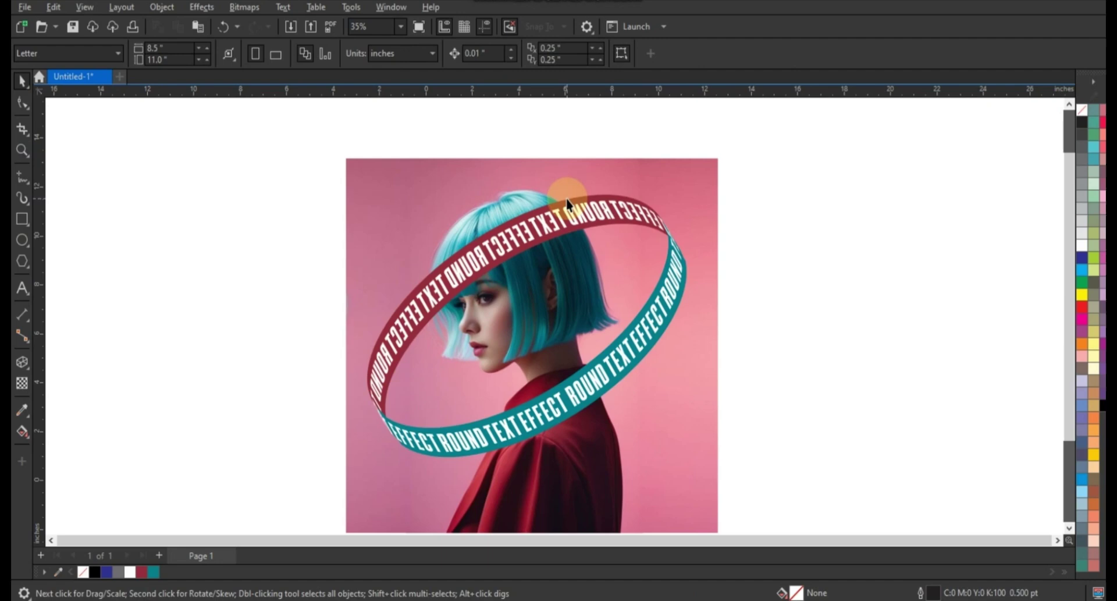
Apply transparency to the dark red back half of the band so the hair shows through
left_click(568, 203)
left_click(22, 382)
left_click_drag(498, 447, 514, 444)
Draw a closed shape about 6.8 by 5 inches around the part of the hair that the back band crosses
left_click(22, 150)
left_click(706, 375)
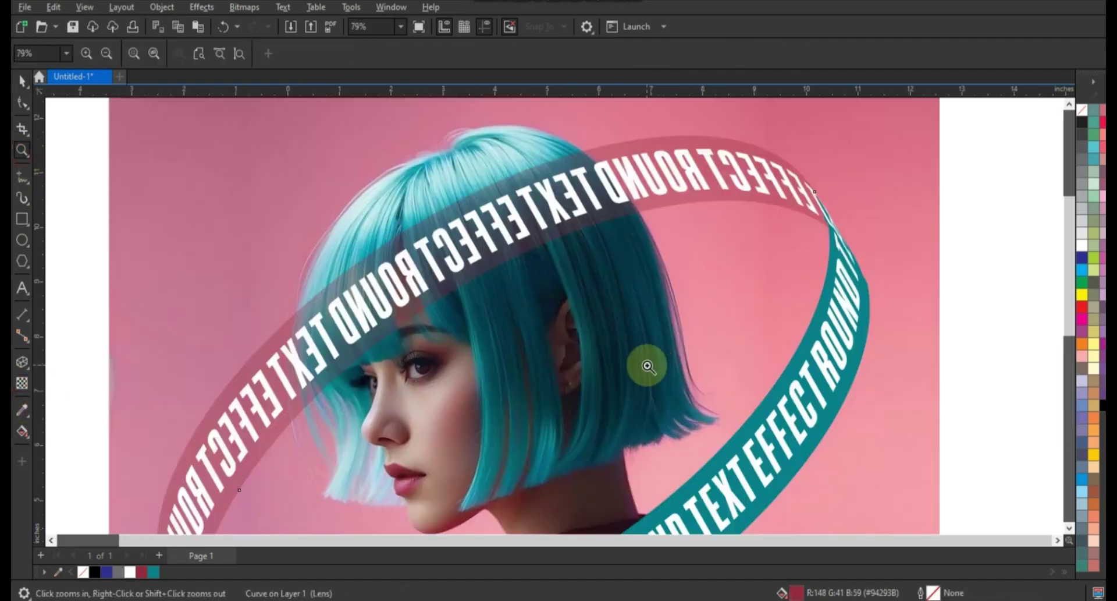
left_click(22, 176)
left_click_drag(572, 145, 644, 220)
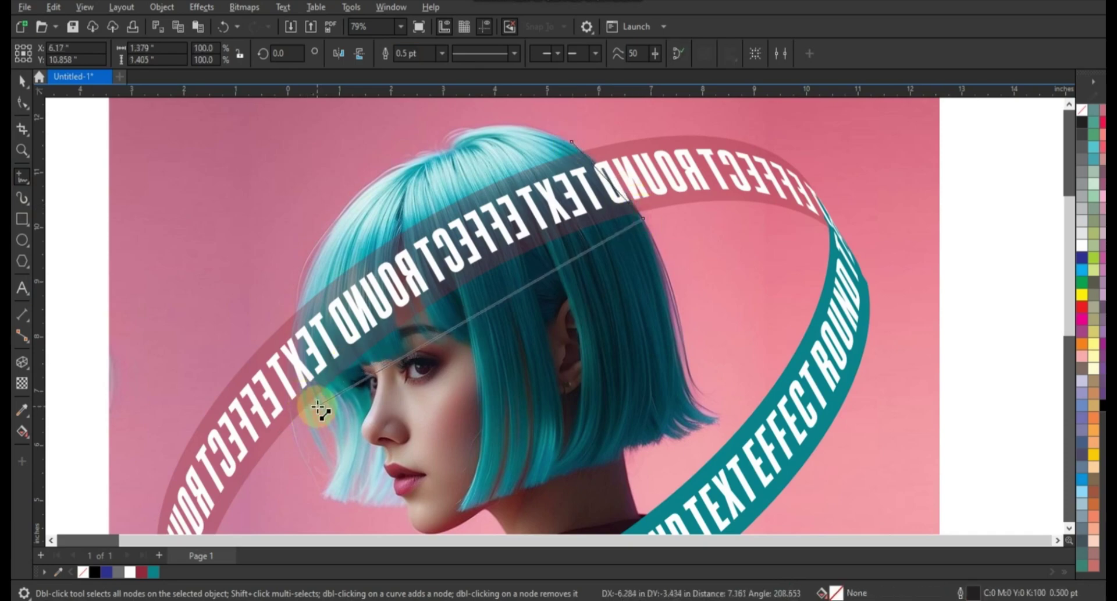
left_click(317, 407)
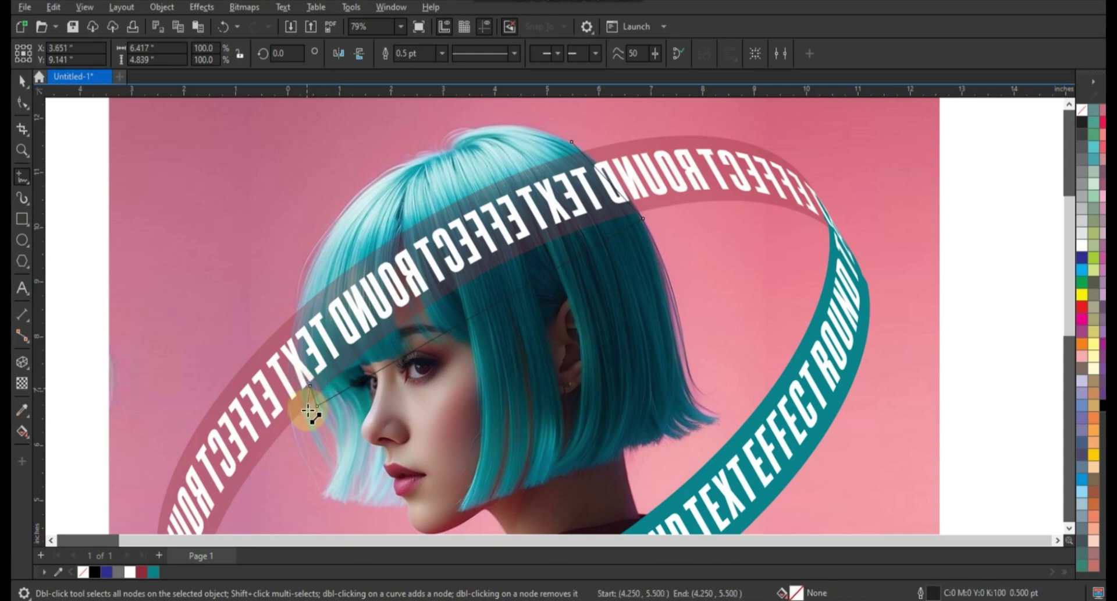
left_click_drag(310, 411, 292, 313)
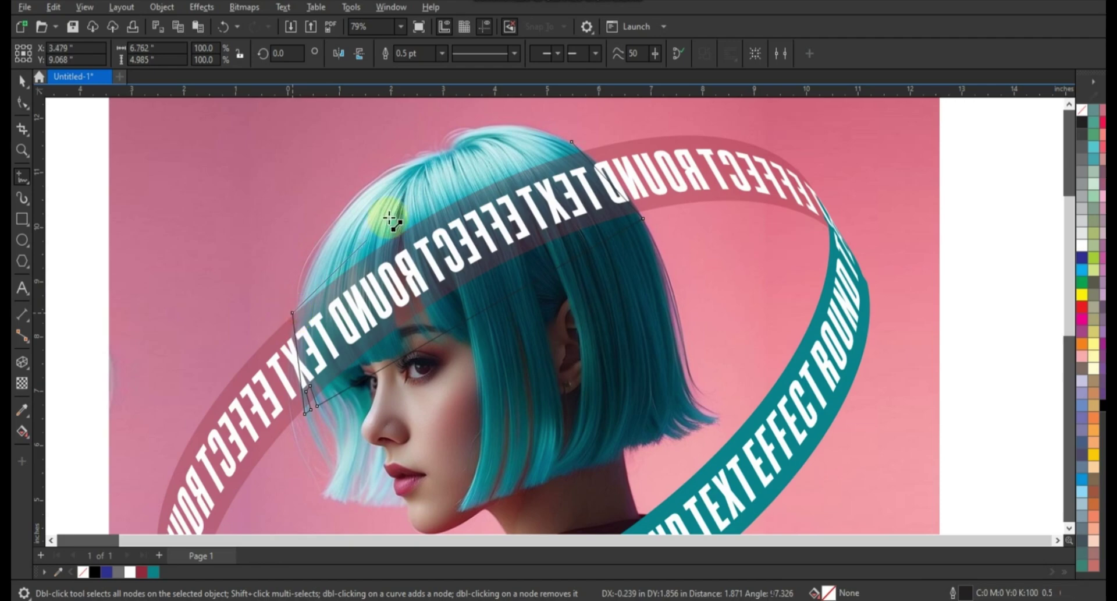
left_click(571, 141)
Adjust the nodes and curve the edges of the traced shape so it follows the hair's contour and front strands
left_click(22, 103)
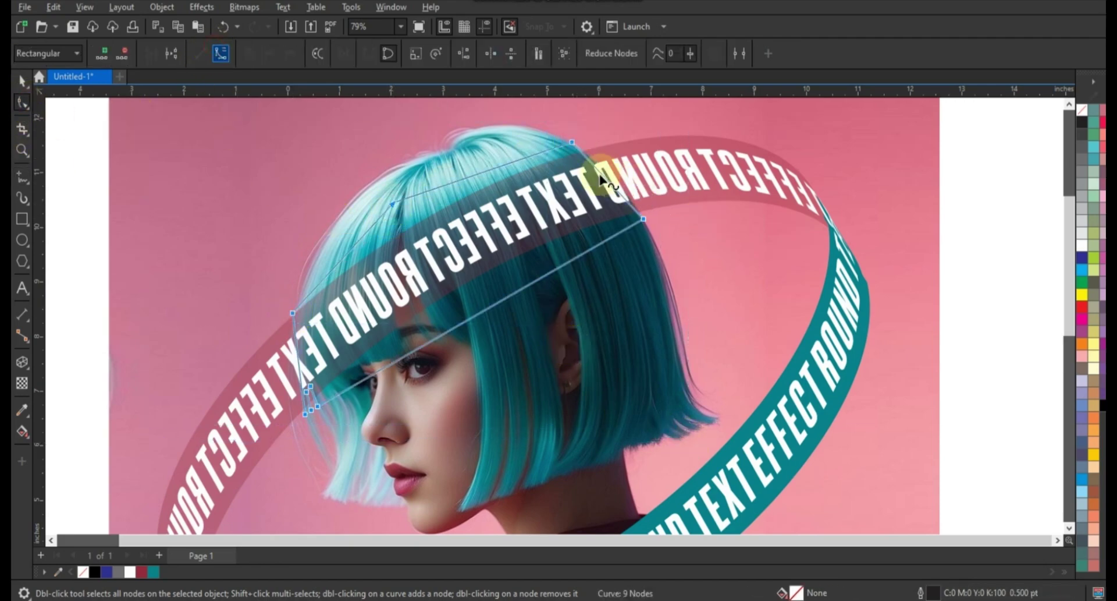
left_click_drag(301, 372, 297, 363)
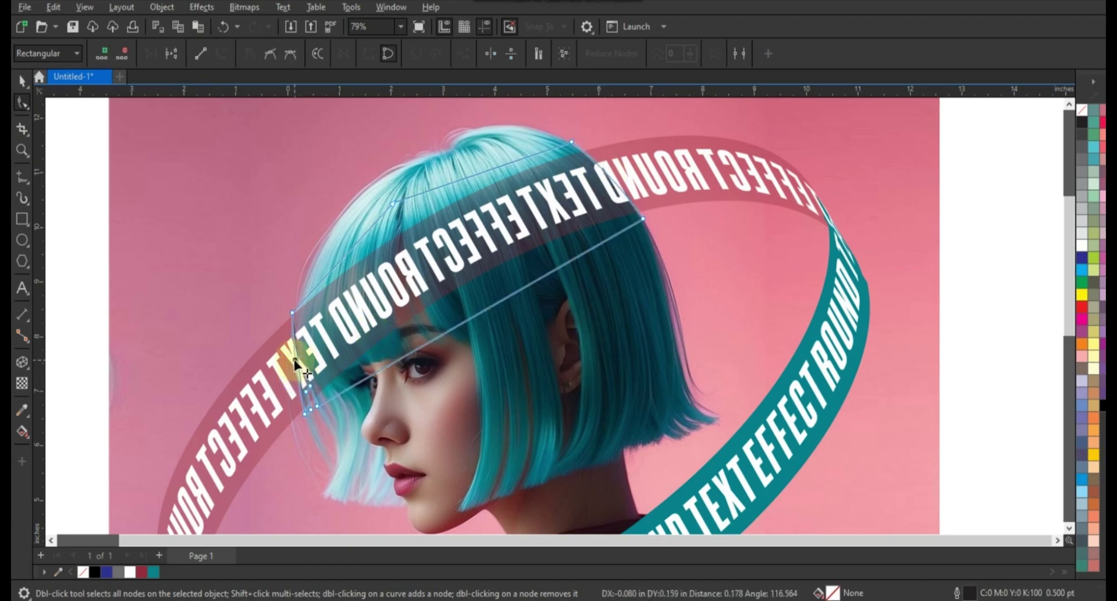
key("z")
left_click_drag(186, 291, 547, 454)
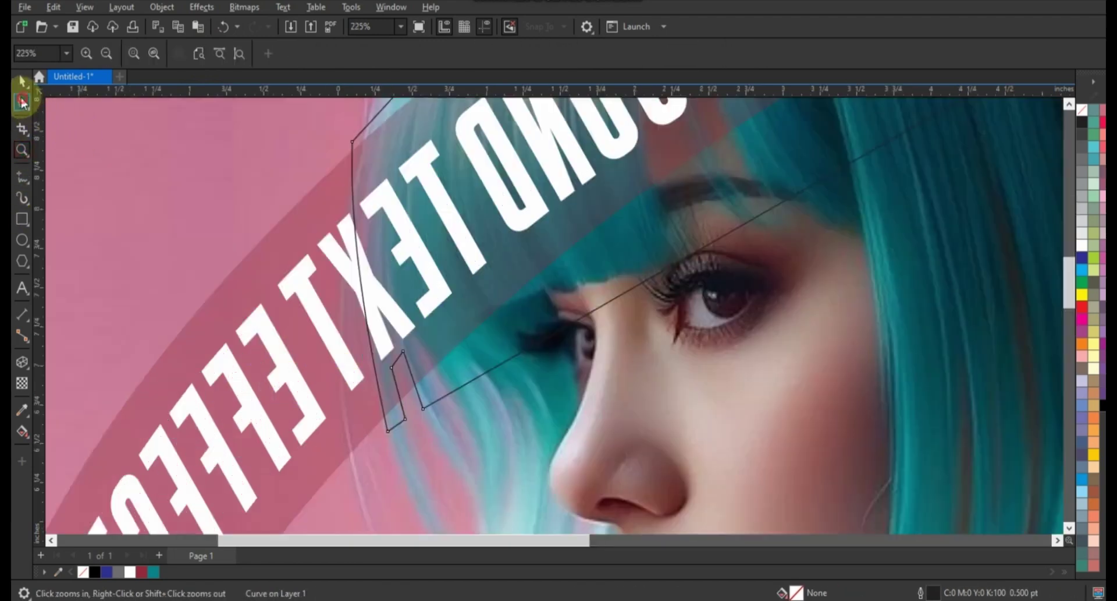
left_click(22, 101)
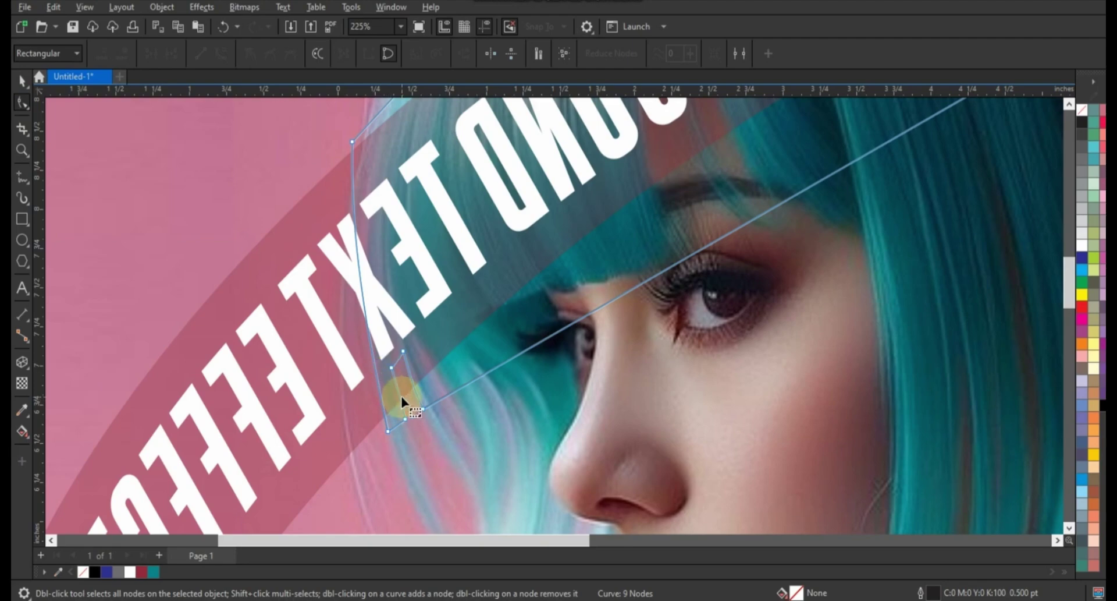
left_click(400, 399)
scroll(291, 364, "down", 2)
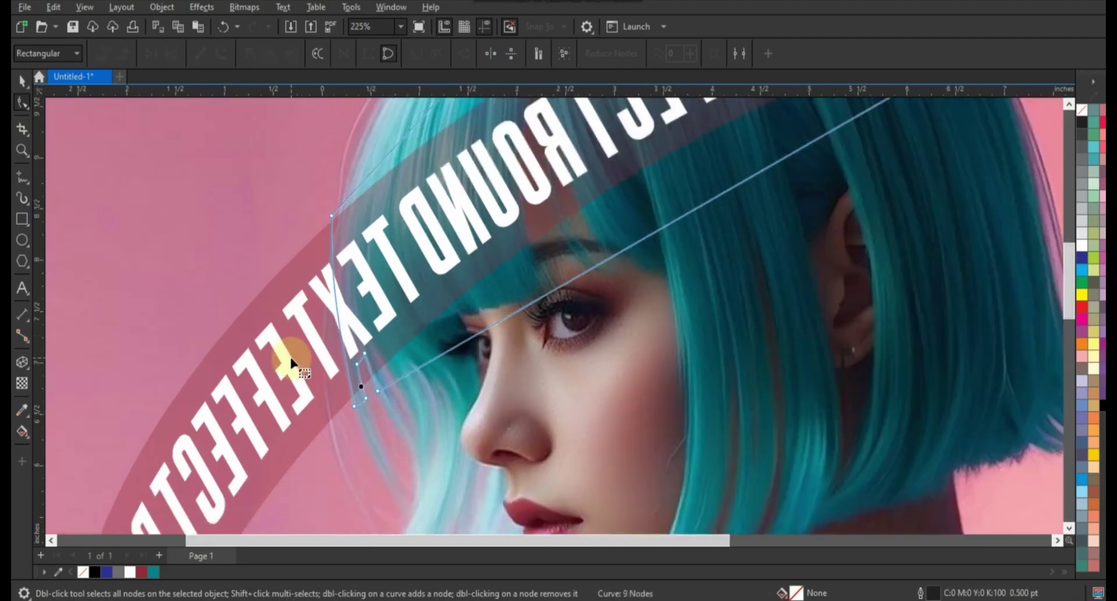
scroll(291, 364, "down", 3)
left_click(319, 264)
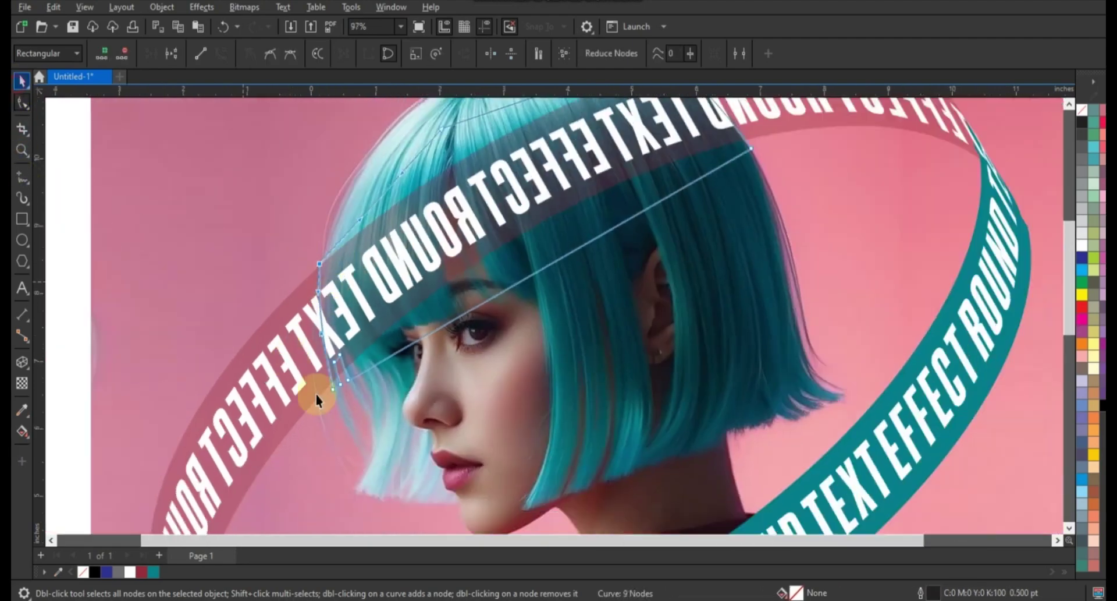
Trim the back band and its lettering with the traced hair shape, then delete the shape
key("space")
scroll(523, 349, "down", 2)
left_click(715, 208, "shift")
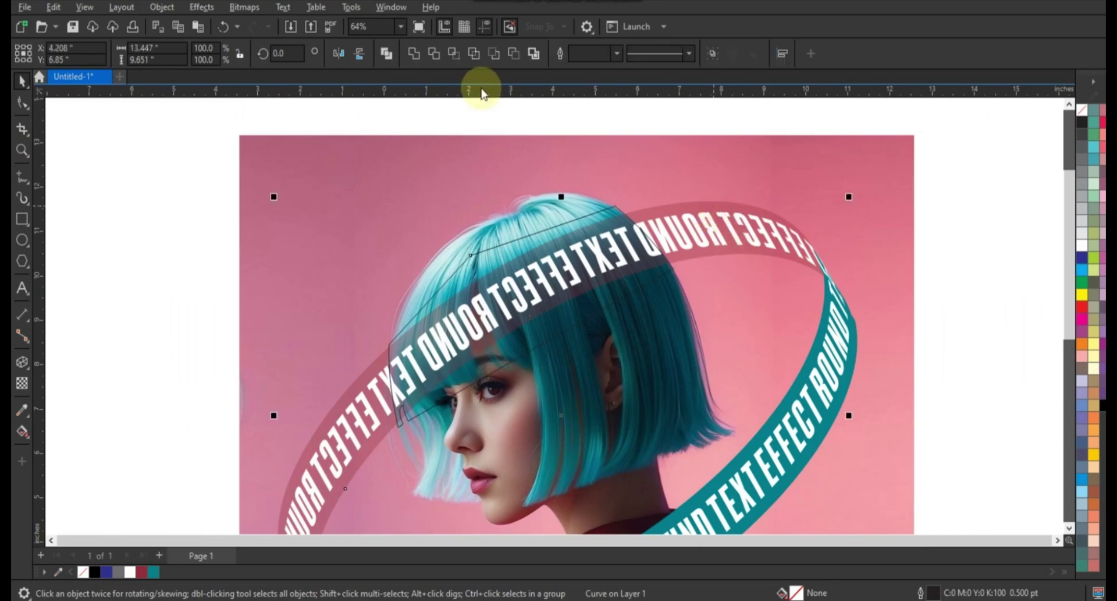
left_click(441, 56)
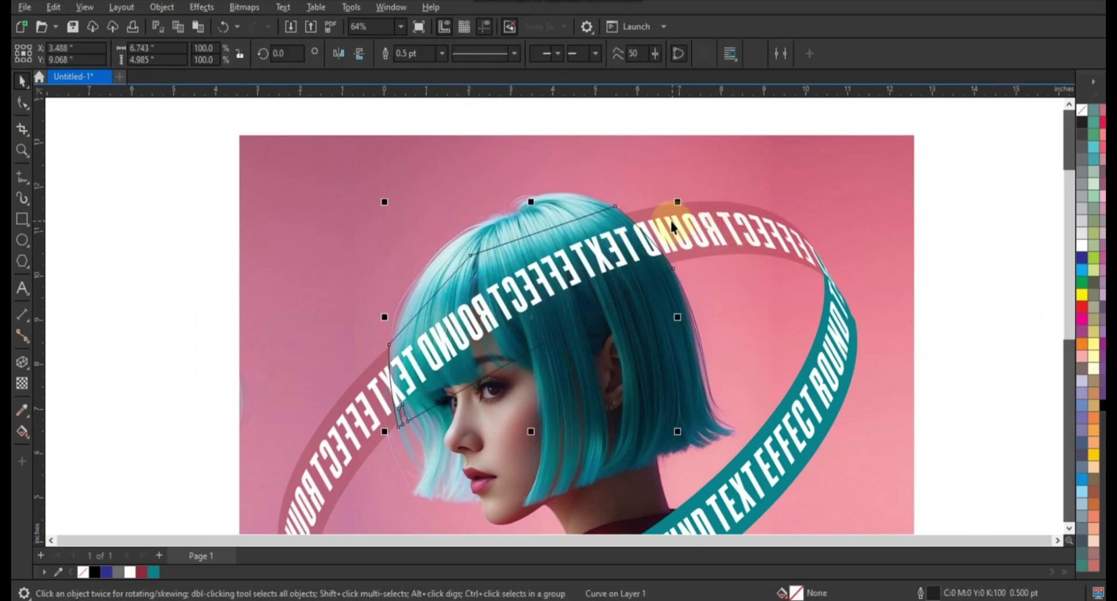
left_click(439, 56)
left_click(536, 257)
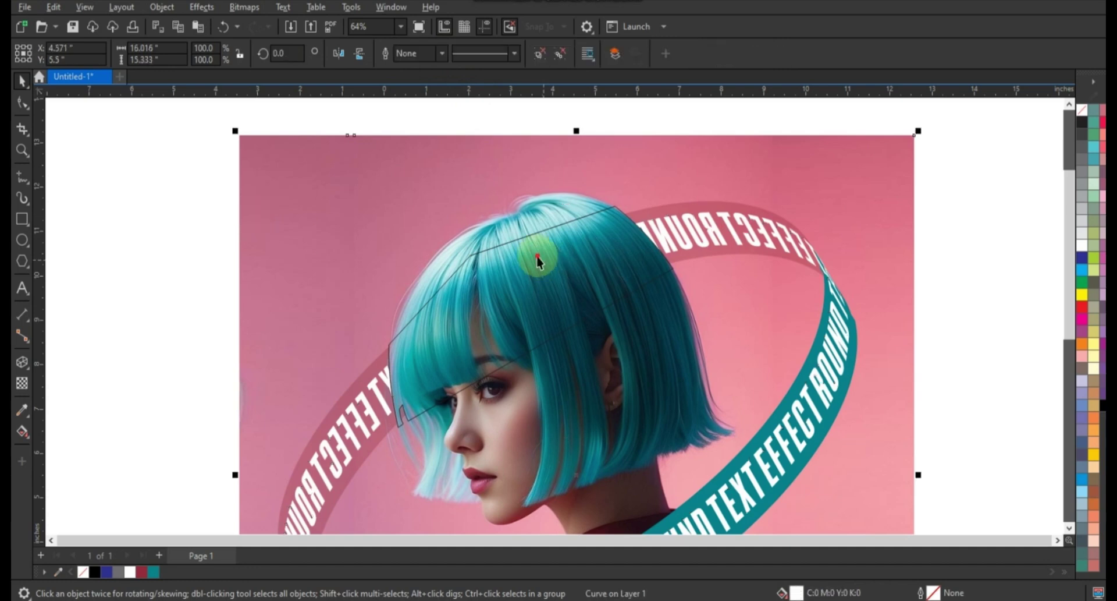
left_click(503, 244)
scroll(504, 247, "down", 4)
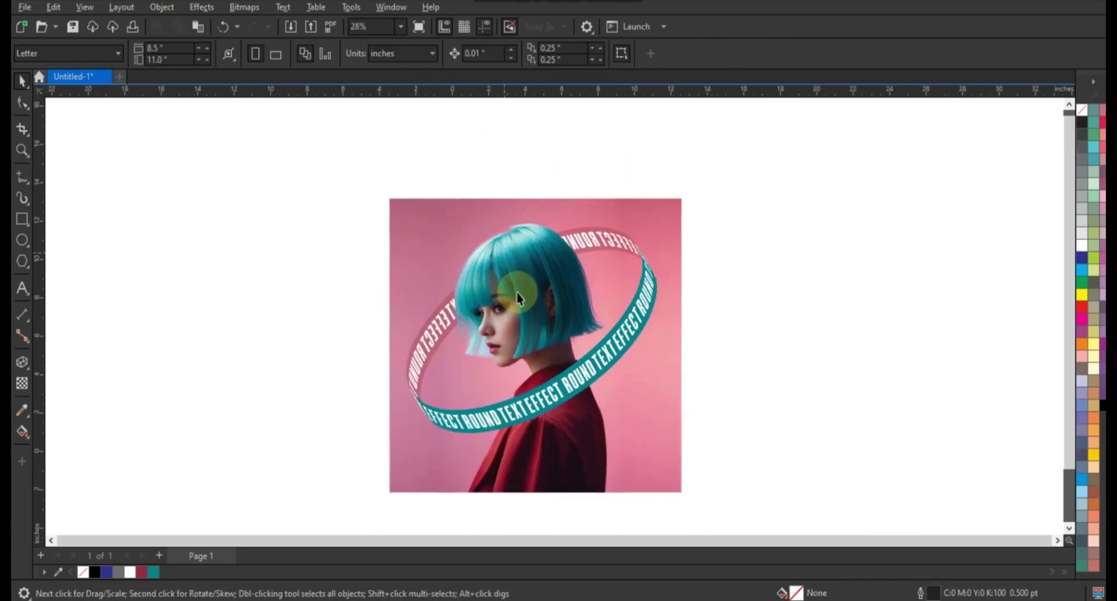
Remove the transparency from the dark red back half of the band so it is fully opaque
left_click(449, 302)
left_click(21, 384)
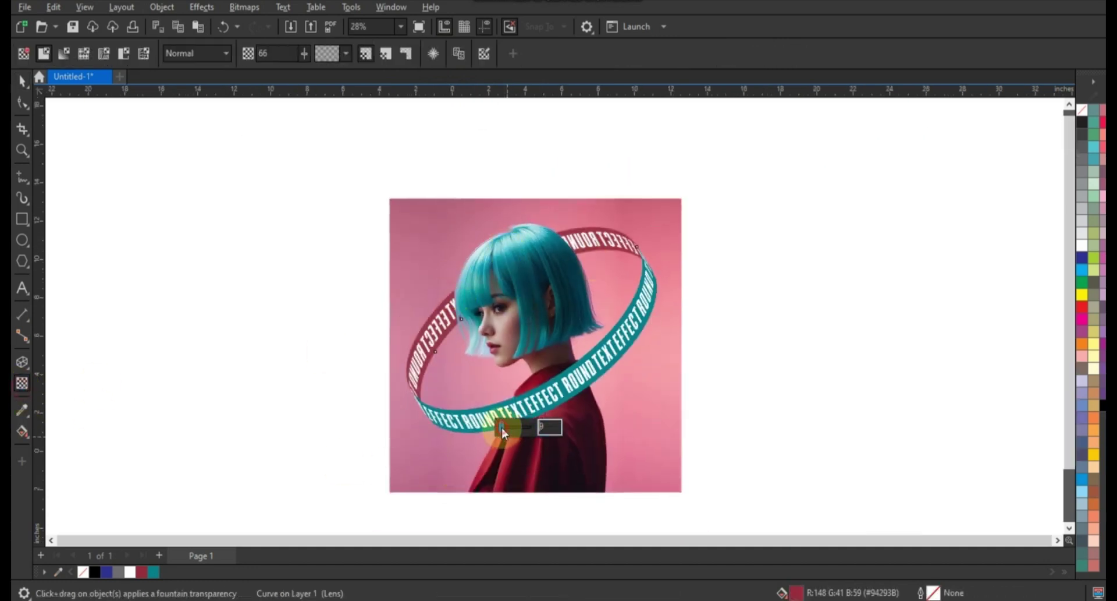
left_click(23, 86)
left_click(144, 252)
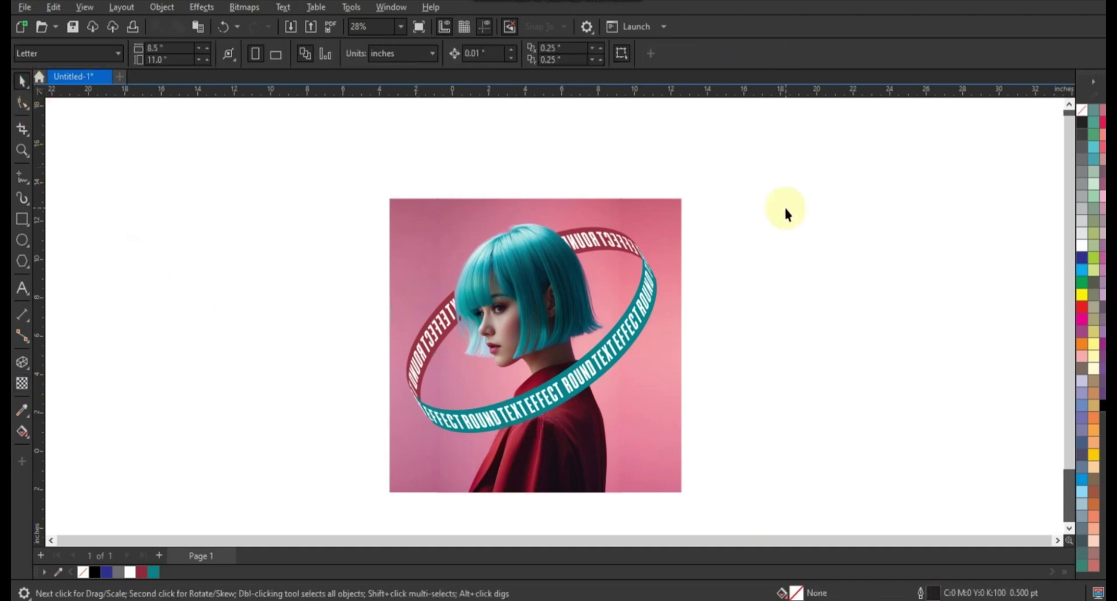
scroll(784, 214, "down", 1)
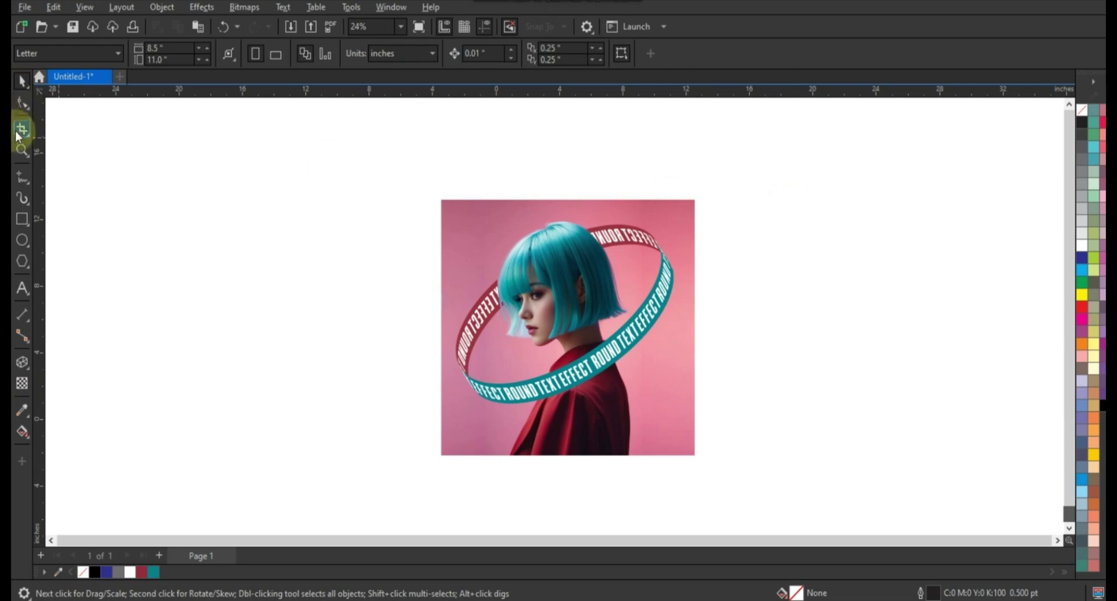
left_click(22, 149)
left_click_drag(387, 146, 768, 473)
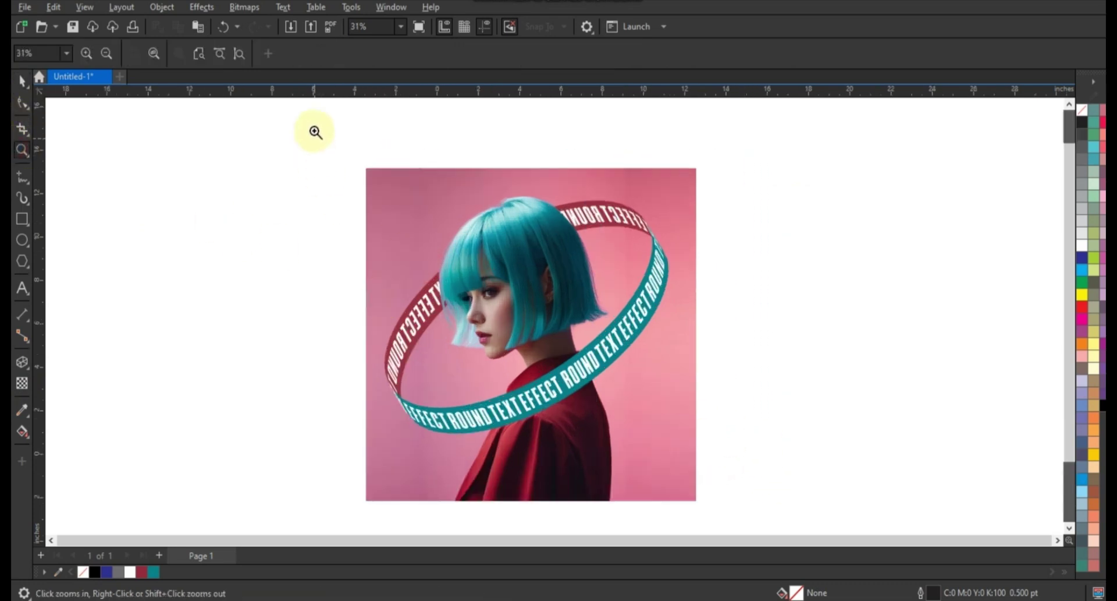
left_click_drag(316, 132, 821, 518)
left_click(22, 81)
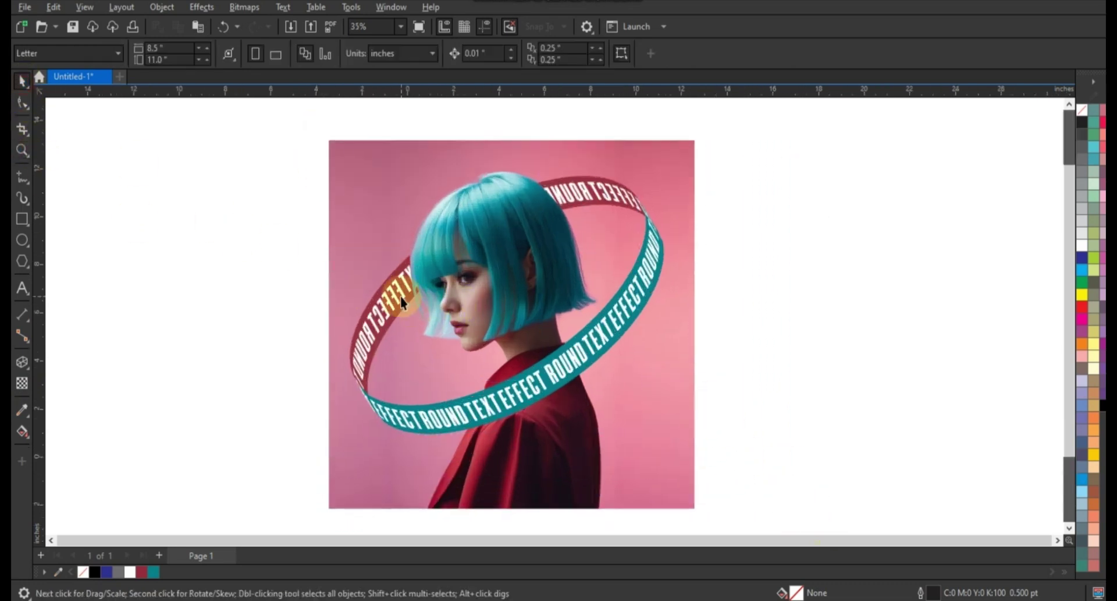
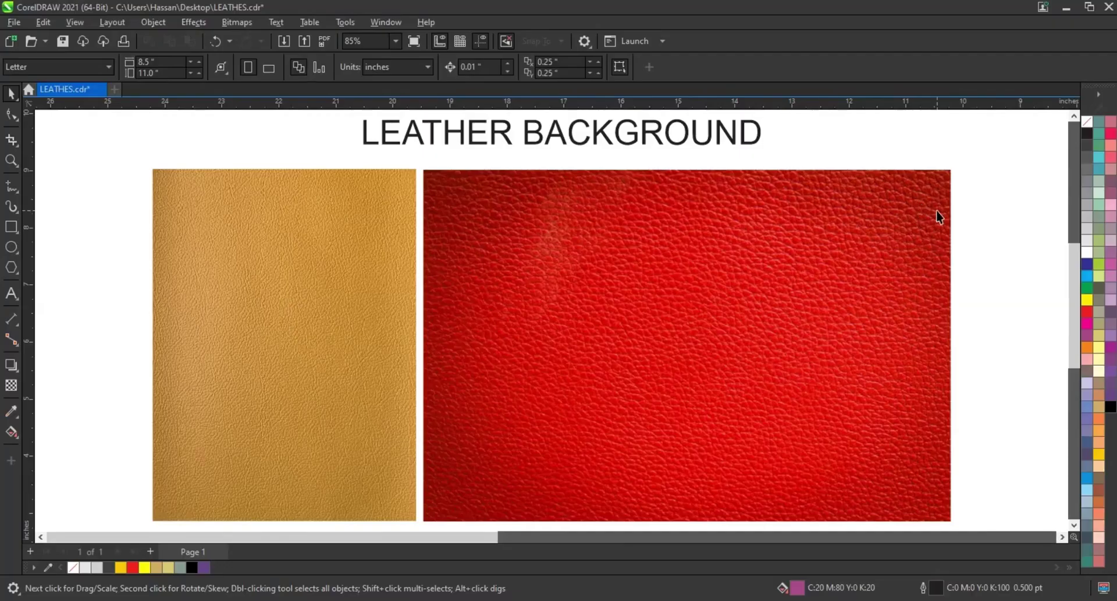
In the LEATHES.cdr document, add a letter S beside the leather images and enlarge it to about 4.8 by 6.2 inches
scroll(938, 216, "down", 5)
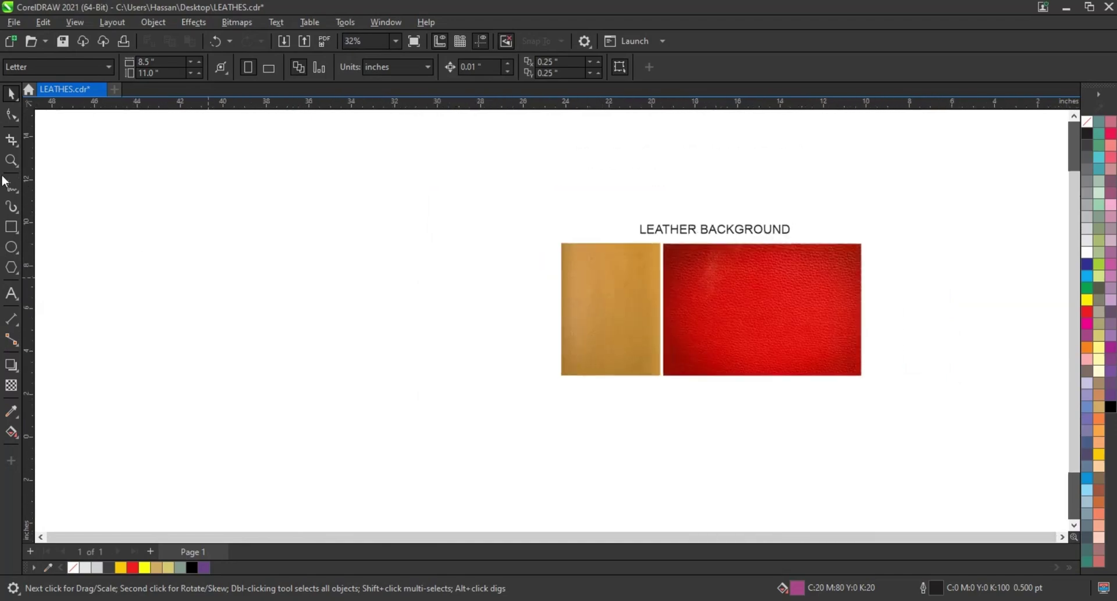
left_click_drag(249, 207, 821, 398)
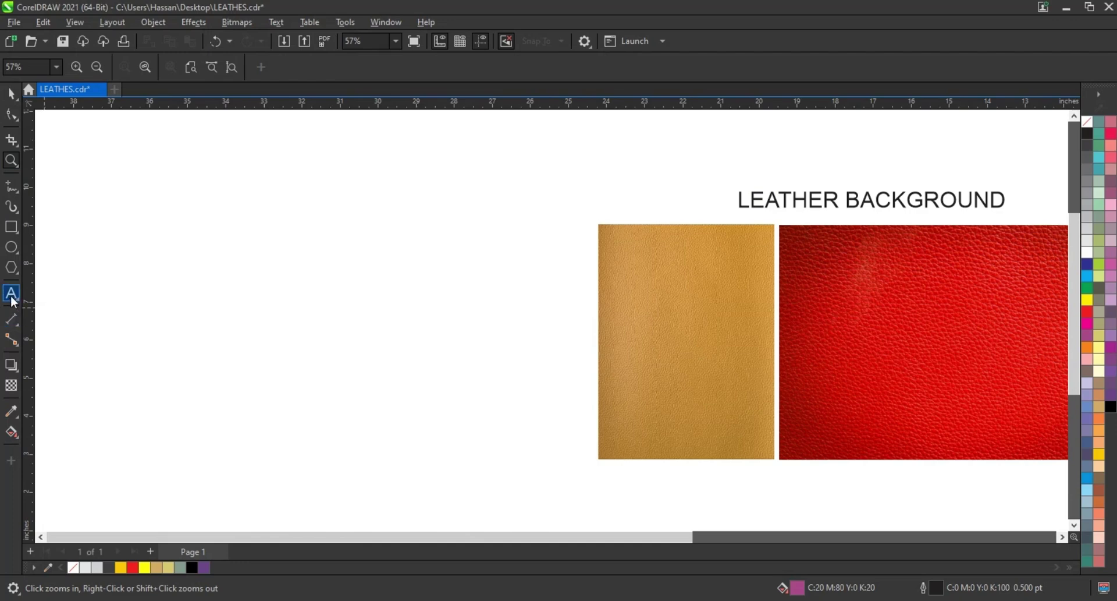
key("F8")
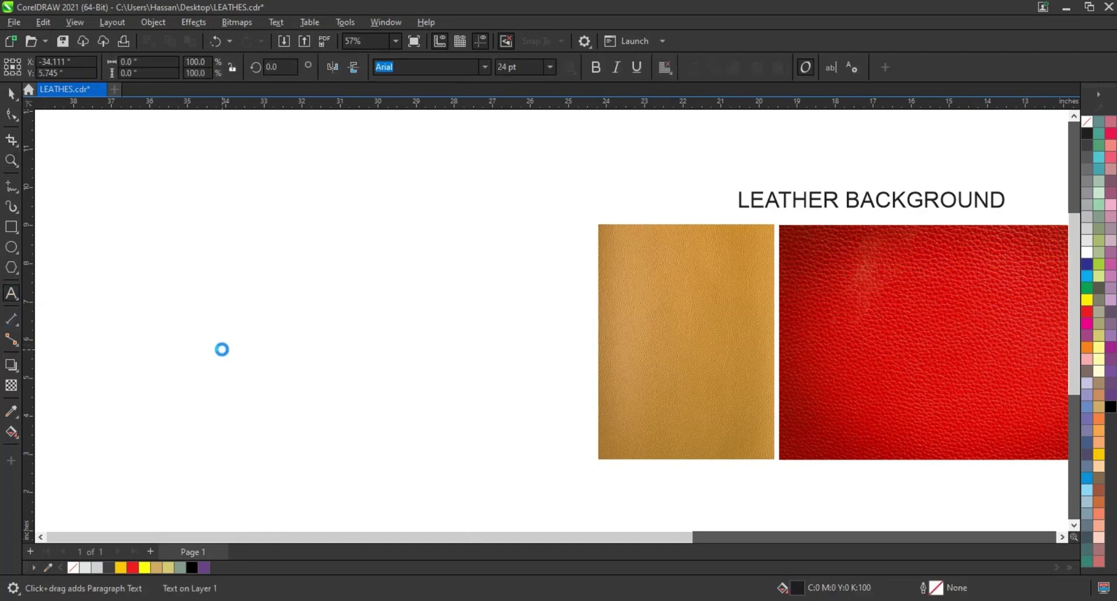
type("S")
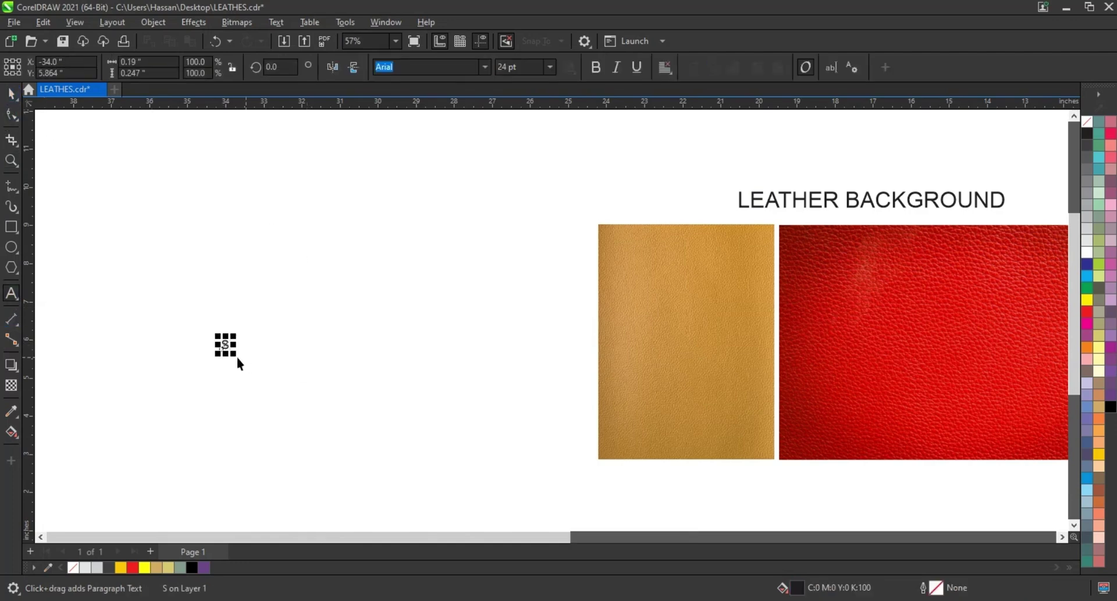
left_click_drag(272, 411, 320, 467)
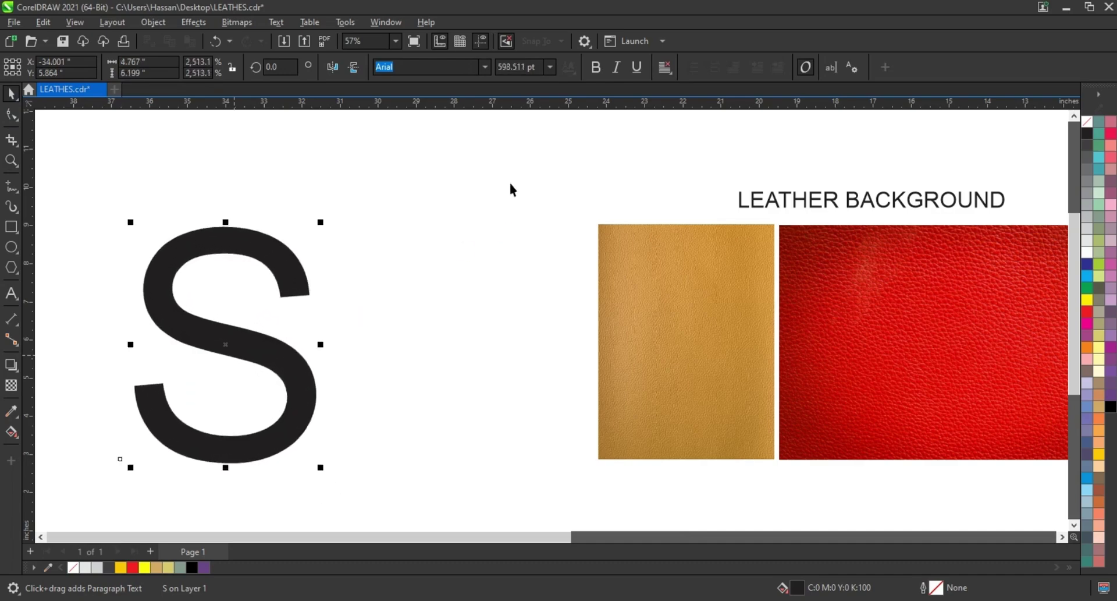
Change the font of the letter S to Jersey M54
left_click(486, 68)
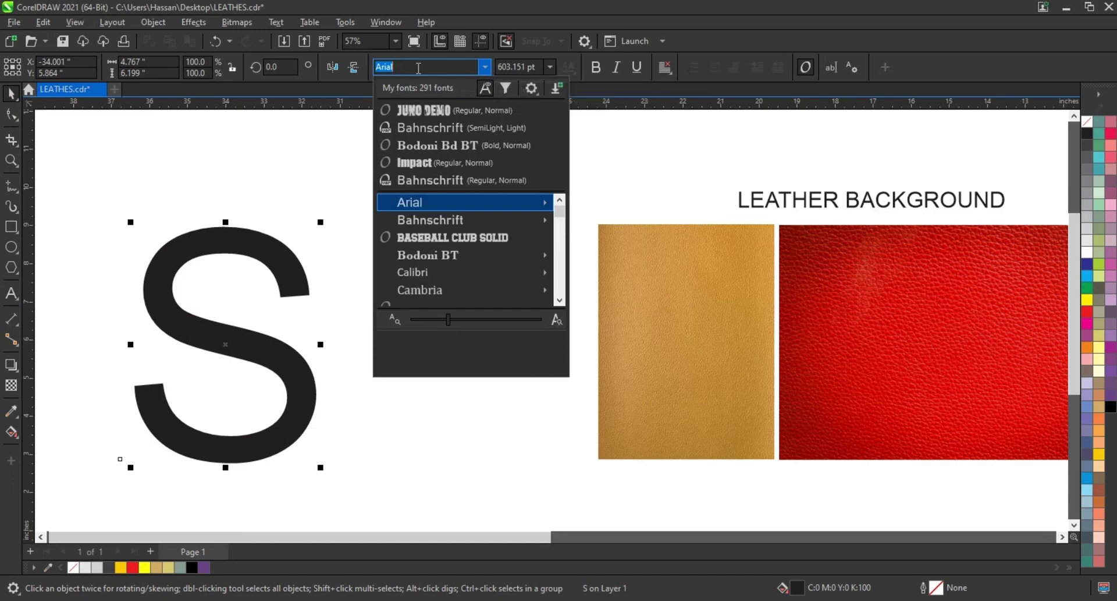
type("JERS")
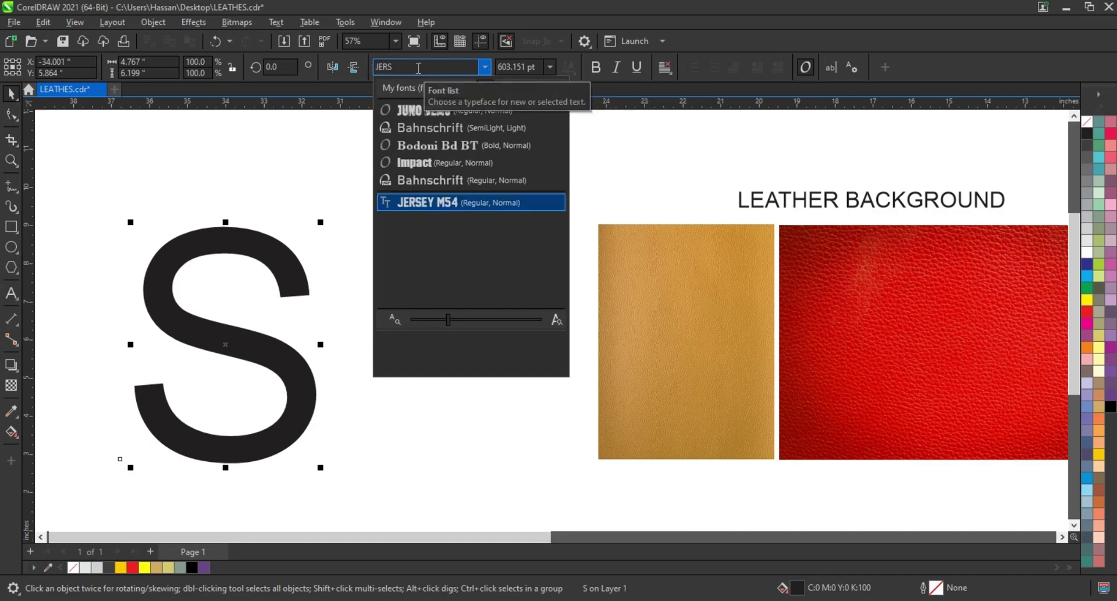
key("Return")
Enlarge the letter S to about 5.2 by 9.4 inches and move it closer to the leather images
scroll(392, 327, "down", 1)
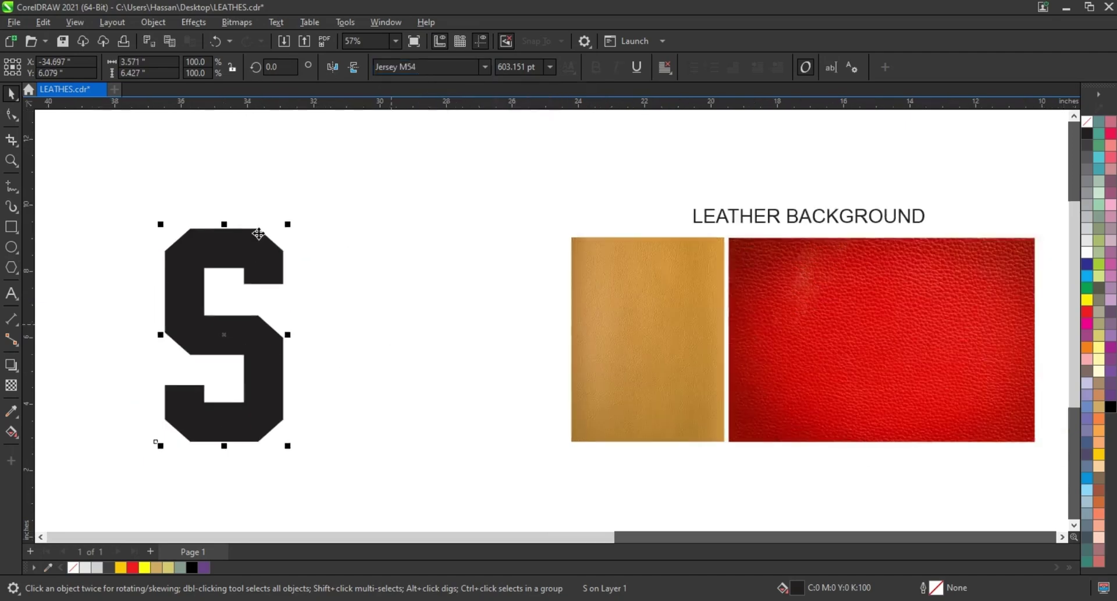
left_click_drag(336, 170, 336, 170)
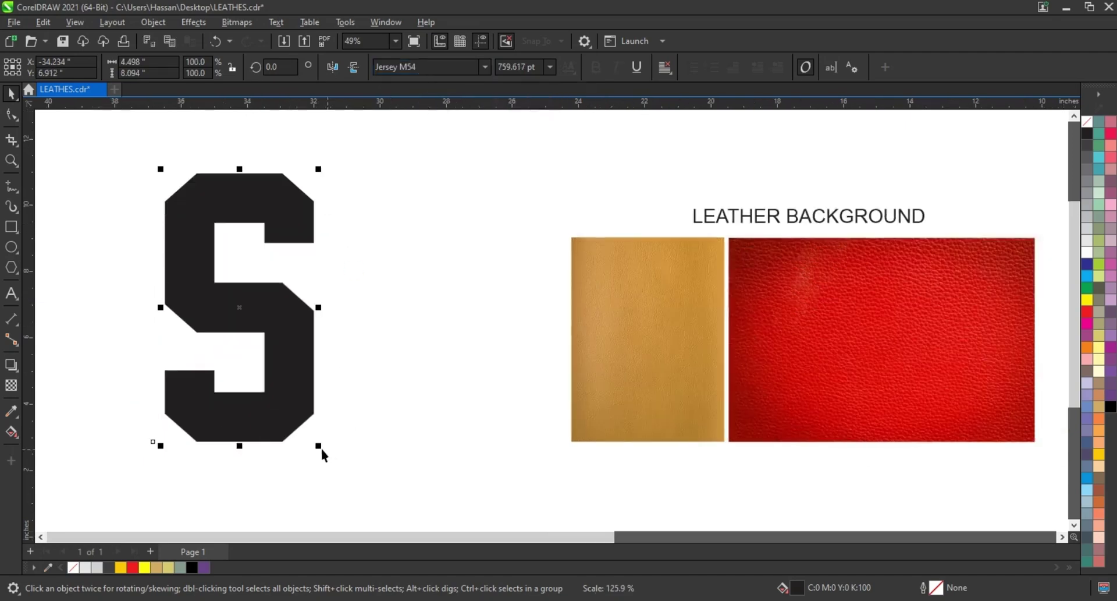
left_click_drag(343, 489, 357, 499)
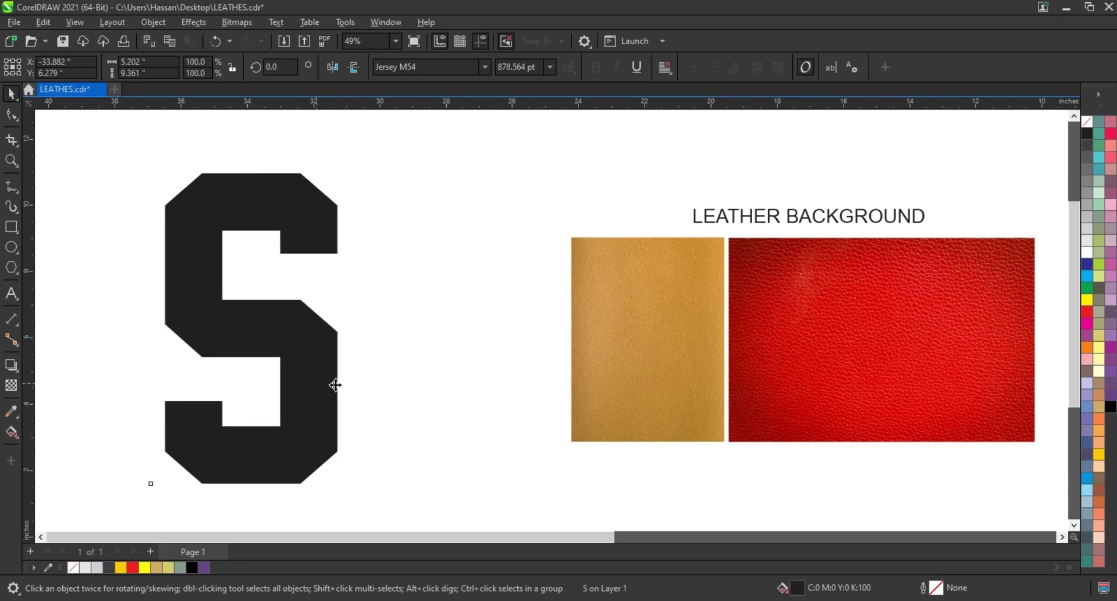
left_click_drag(337, 384, 397, 398)
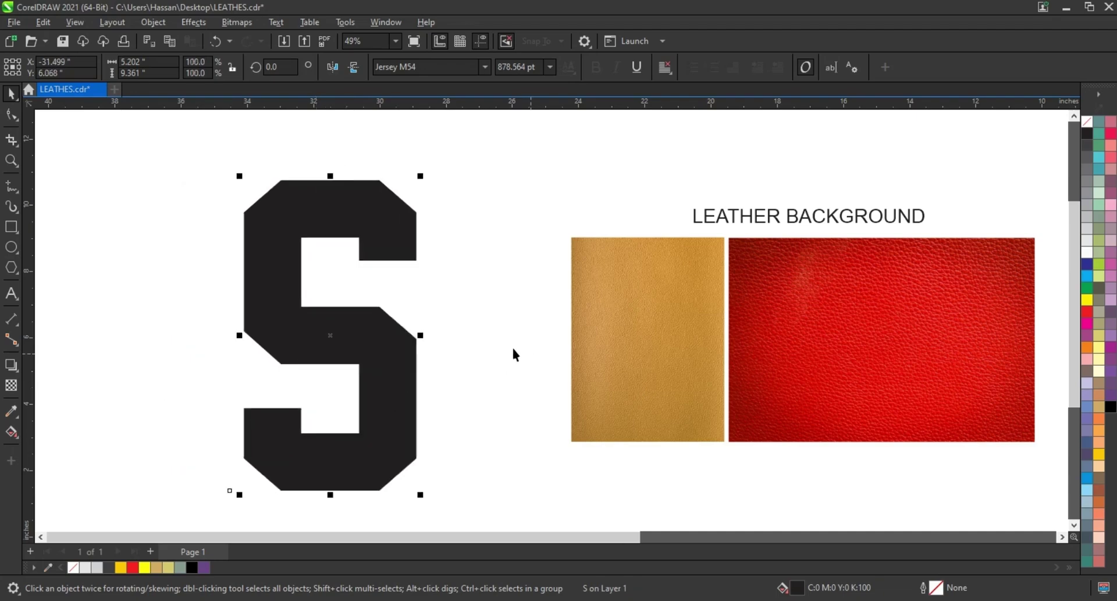
Convert the letter S to curves and deselect it
left_click(163, 24)
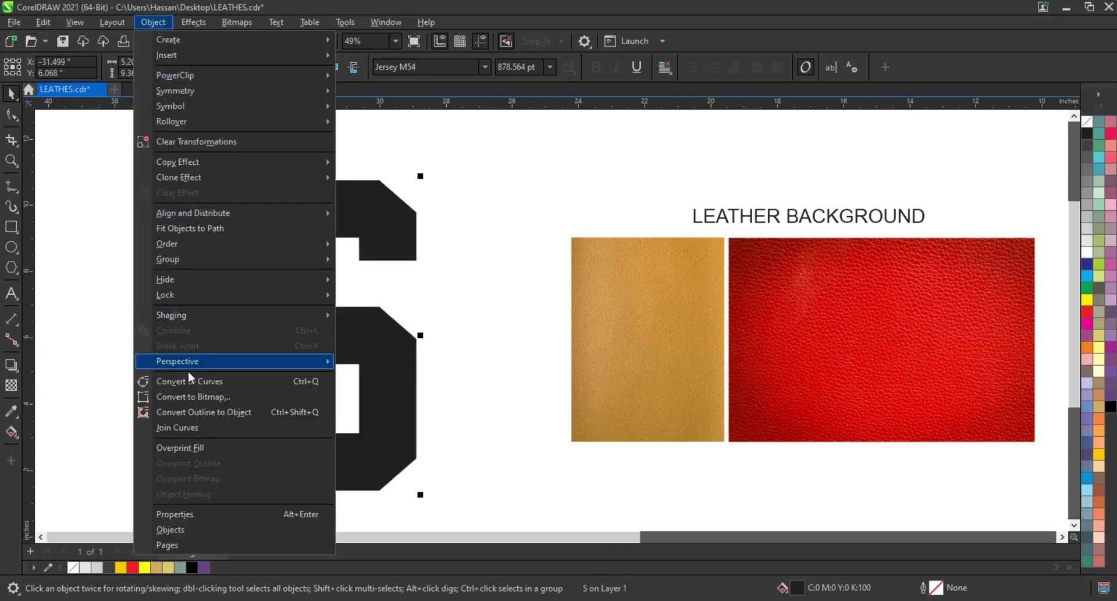
left_click(186, 451)
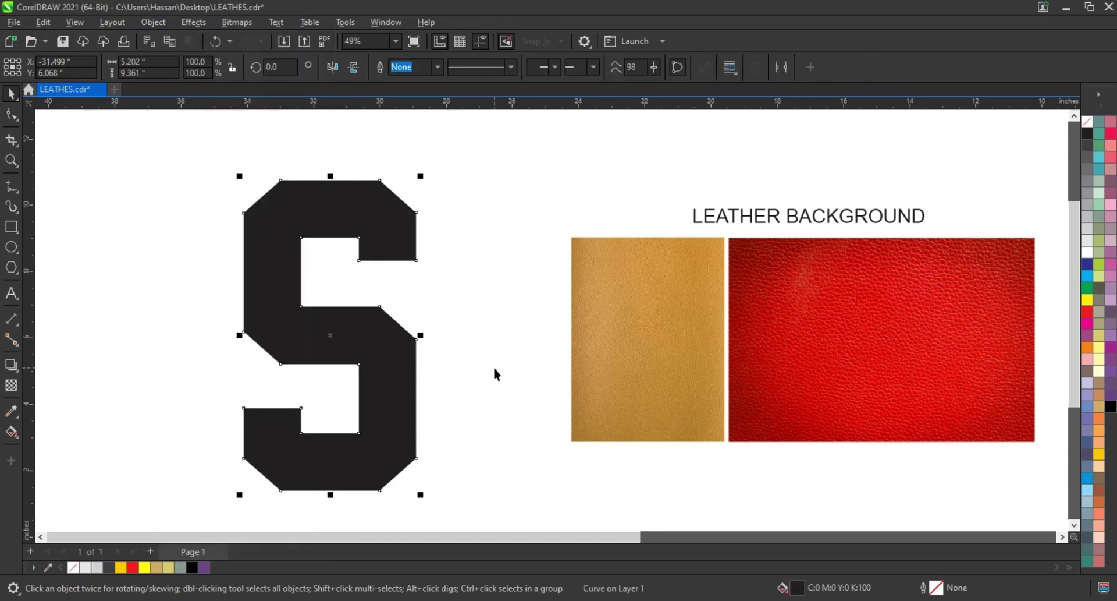
left_click(498, 374)
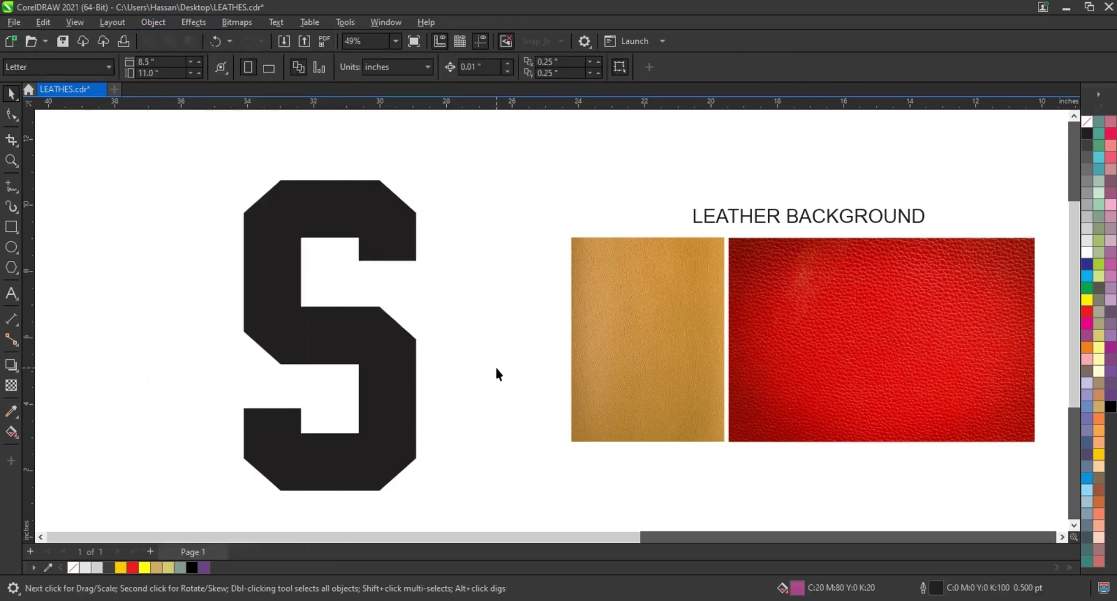
Give the S curve a 30% black grey fill and a 0.5 pt black outline
left_click(406, 373)
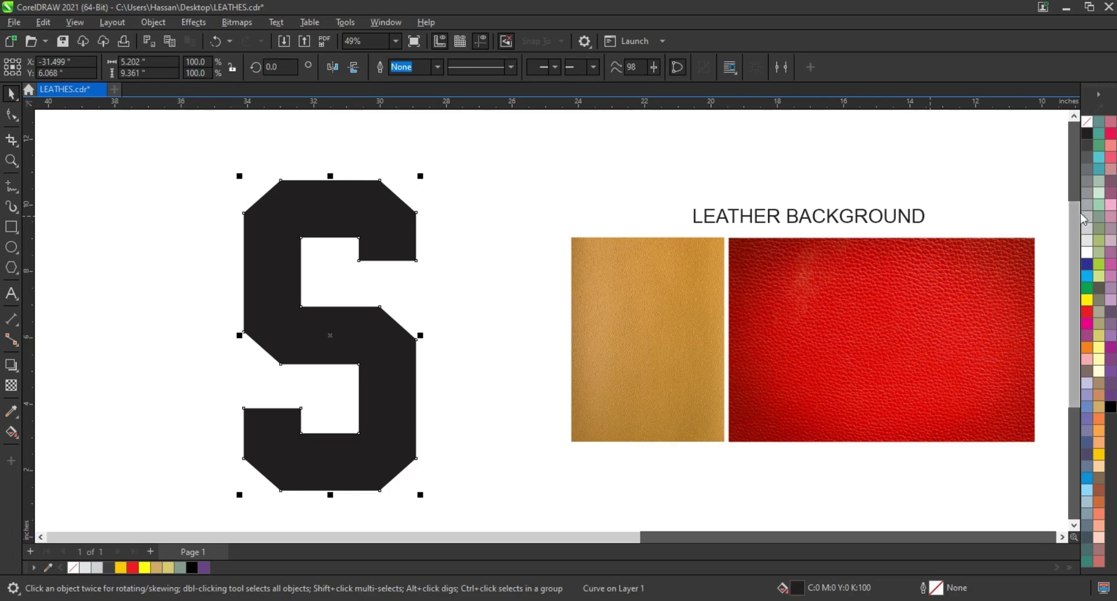
right_click(1090, 137)
left_click(1047, 143)
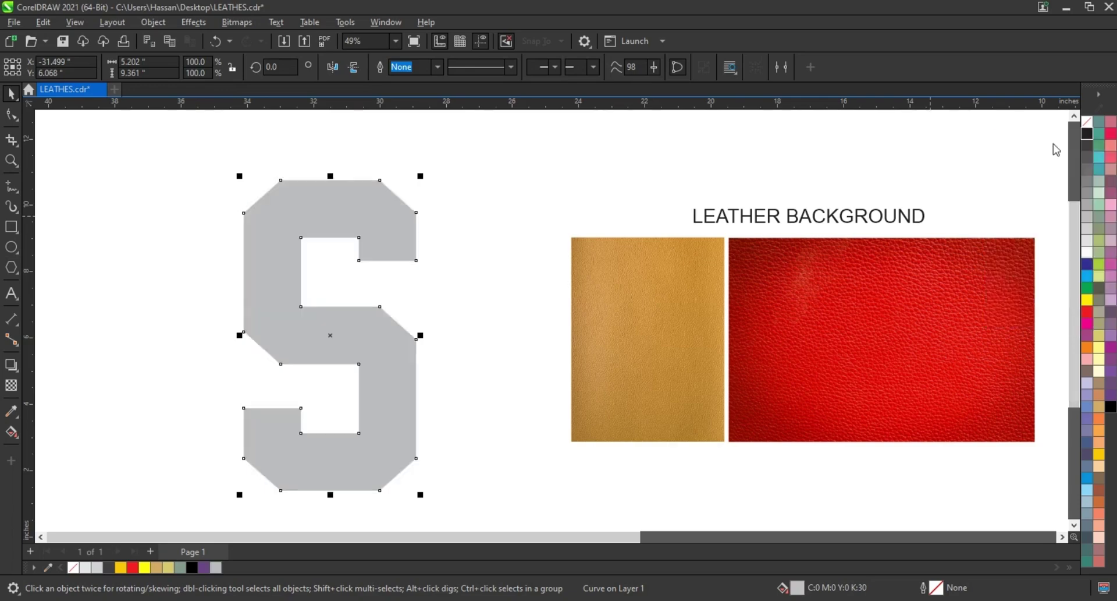
Add a one-step inward contour of about 0.25 inches to the grey S and break the contour apart
left_click(17, 373)
left_click(58, 380)
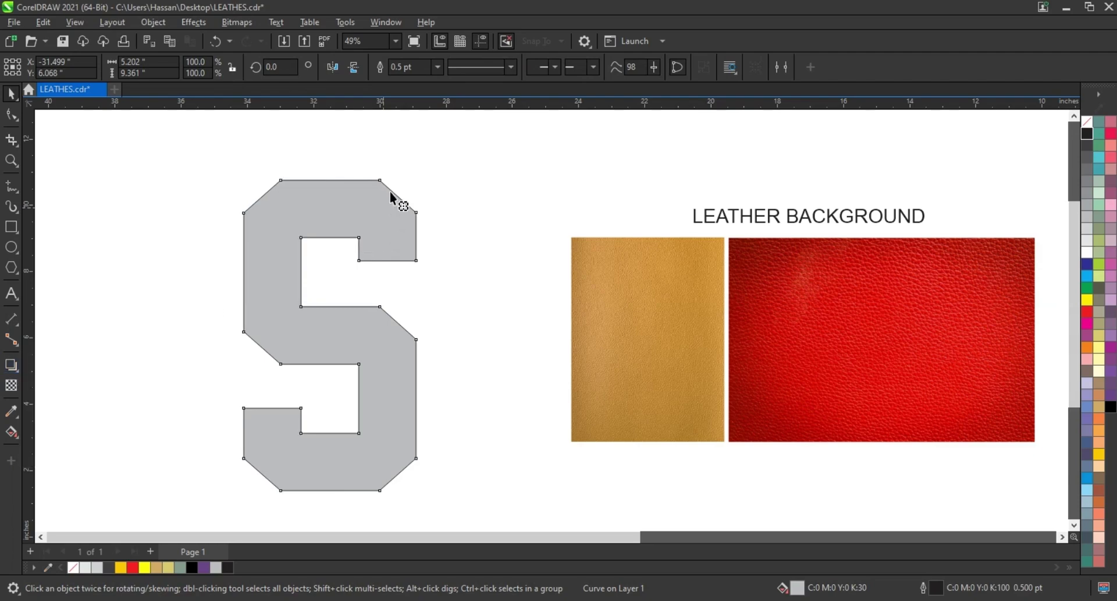
left_click_drag(382, 185, 383, 196)
left_click(13, 94)
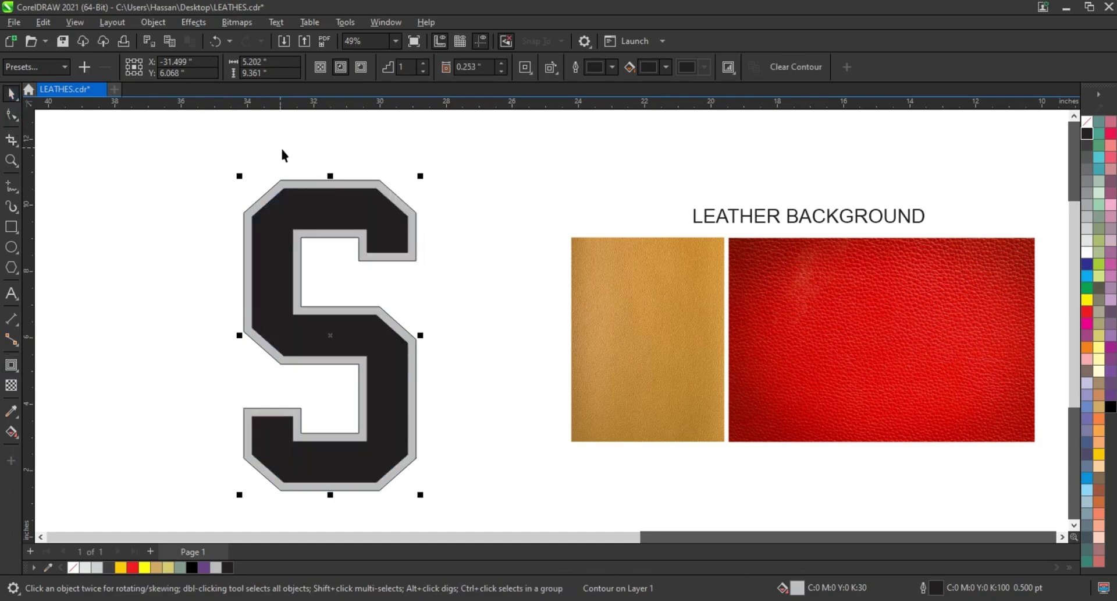
left_click(145, 23)
left_click(174, 338)
left_click(165, 327)
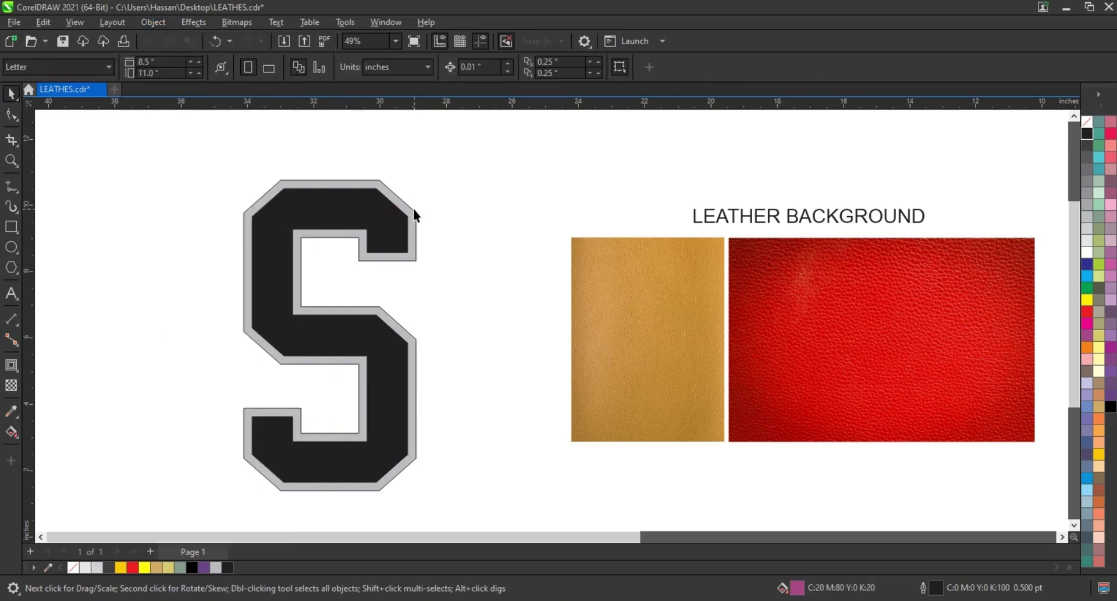
Add a one-step outward contour of about 0.28 inches to the grey S and break the contour apart
left_click(414, 216)
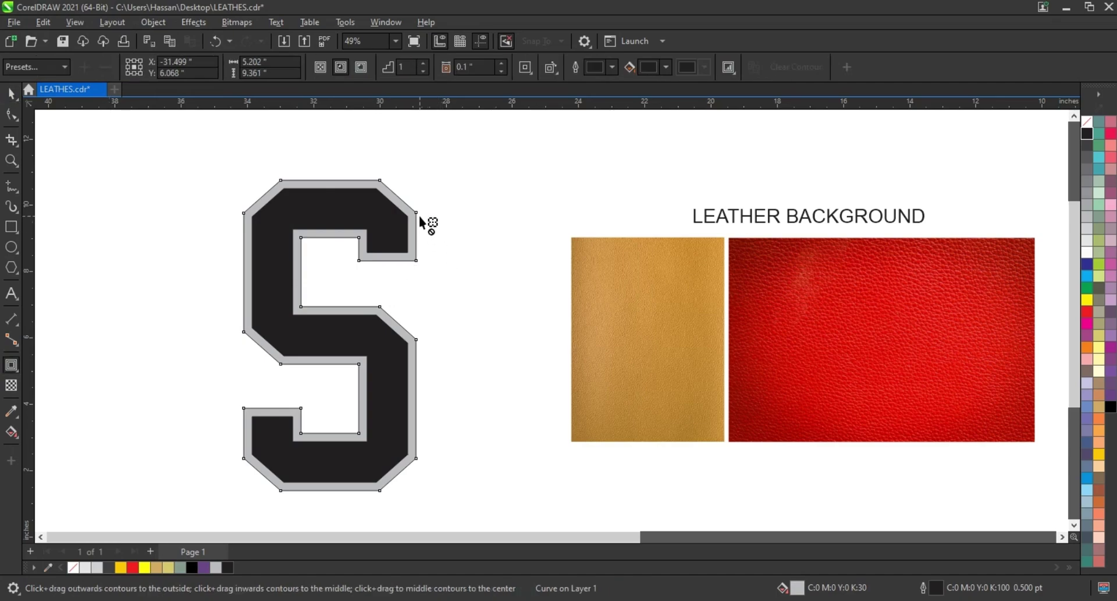
left_click_drag(419, 214, 426, 207)
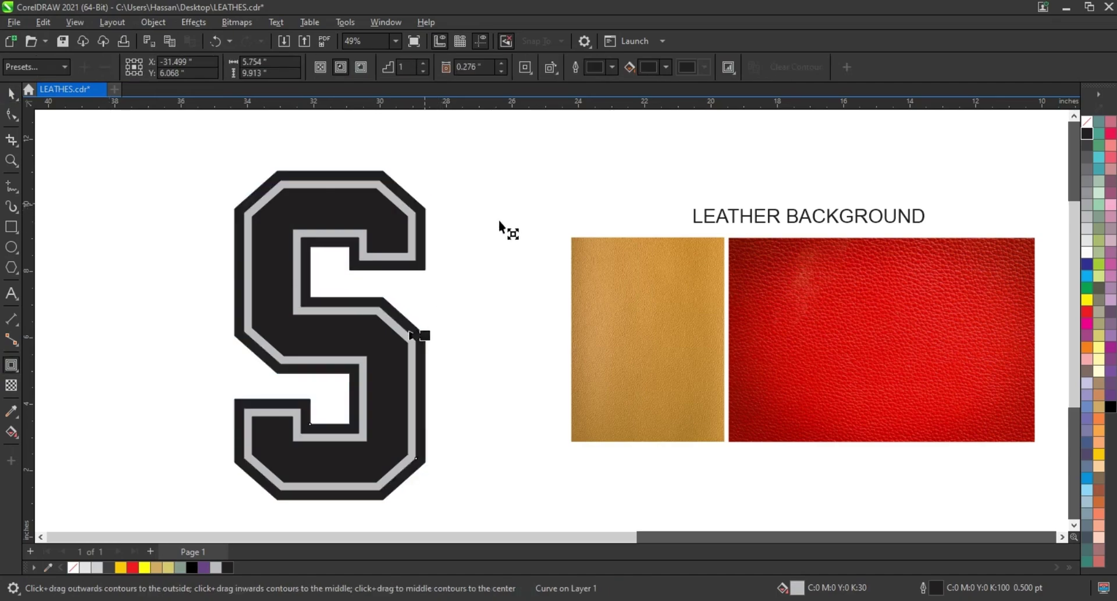
left_click(13, 99)
left_click(152, 23)
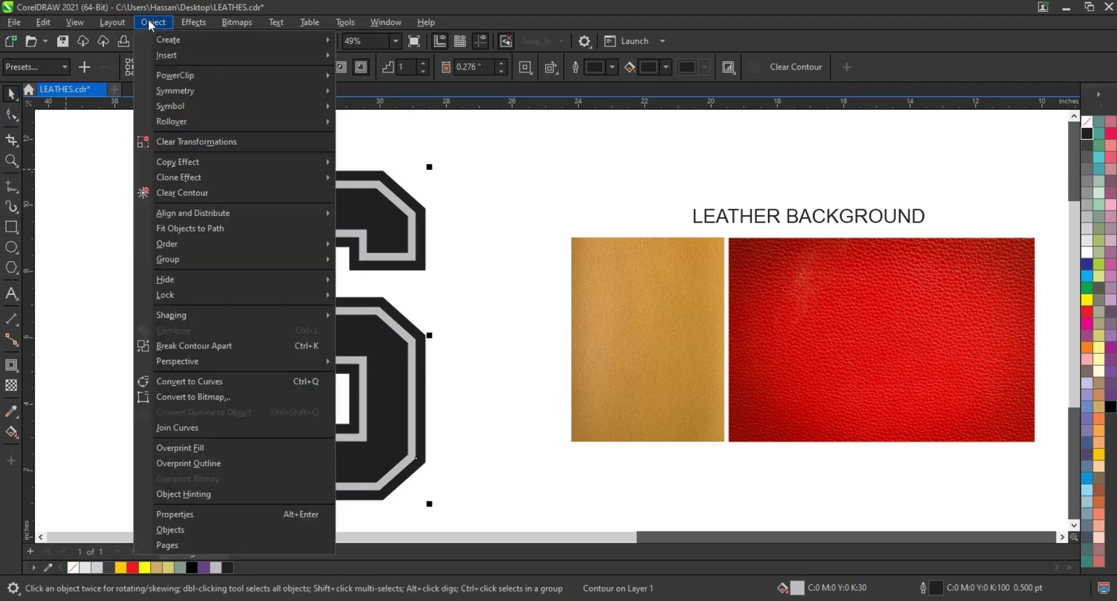
left_click(198, 347)
left_click(411, 284)
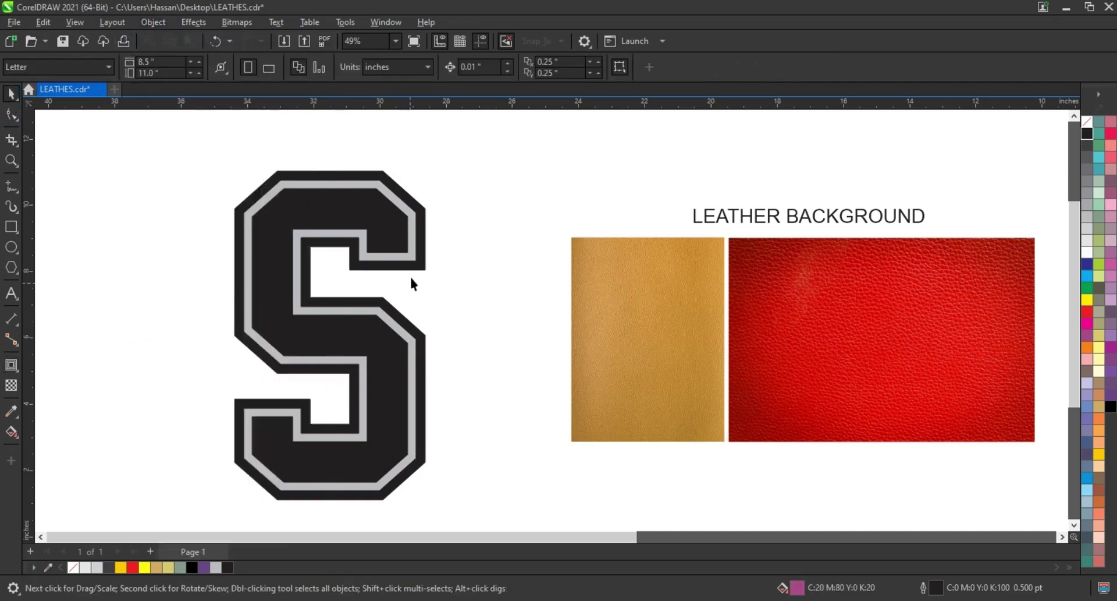
Recolour the three S layers: outer shape solid black, middle shape white and inner shape light grey
left_click(423, 273)
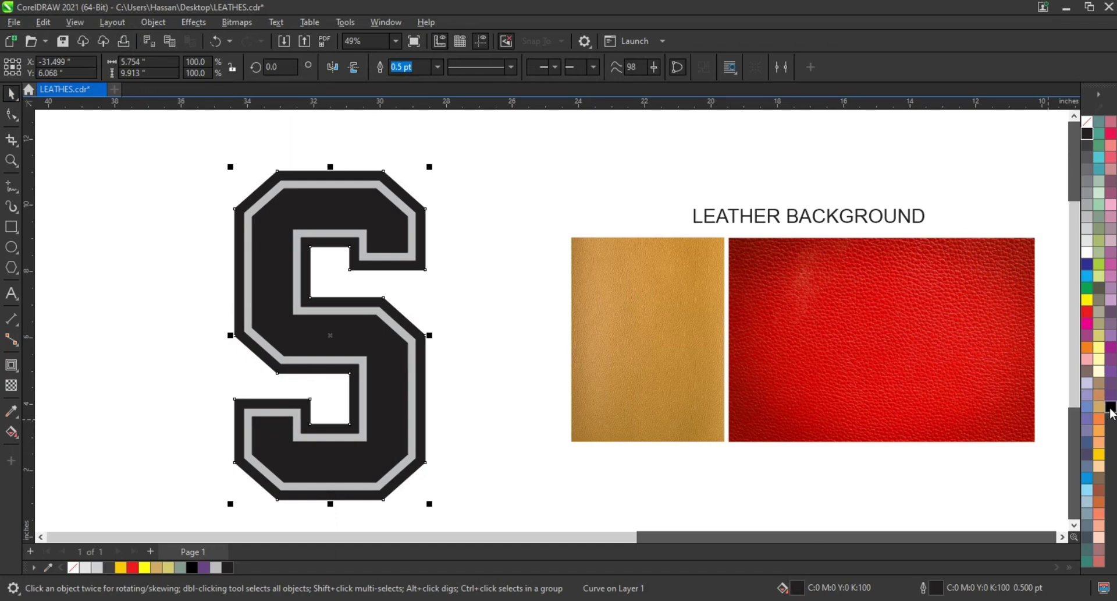
left_click(1110, 407)
left_click(498, 330)
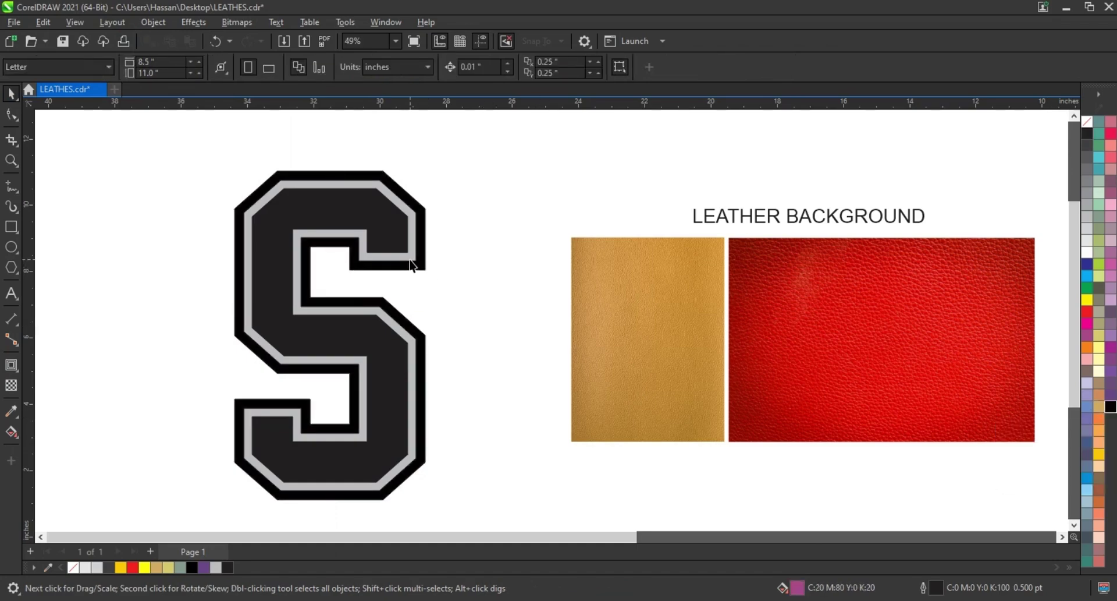
left_click(411, 263)
left_click(1086, 254)
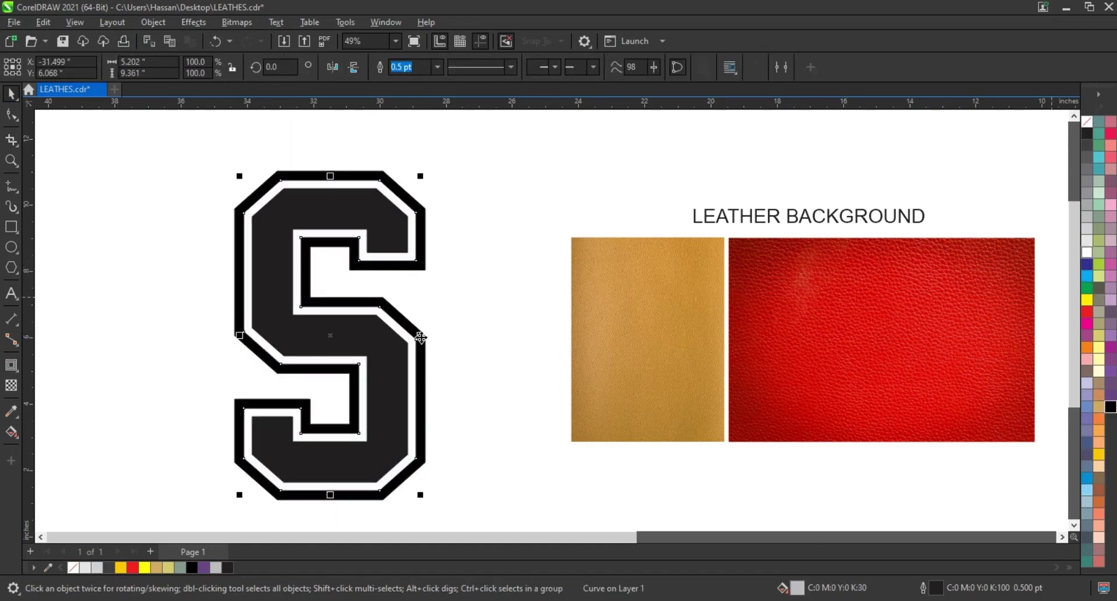
left_click(401, 252)
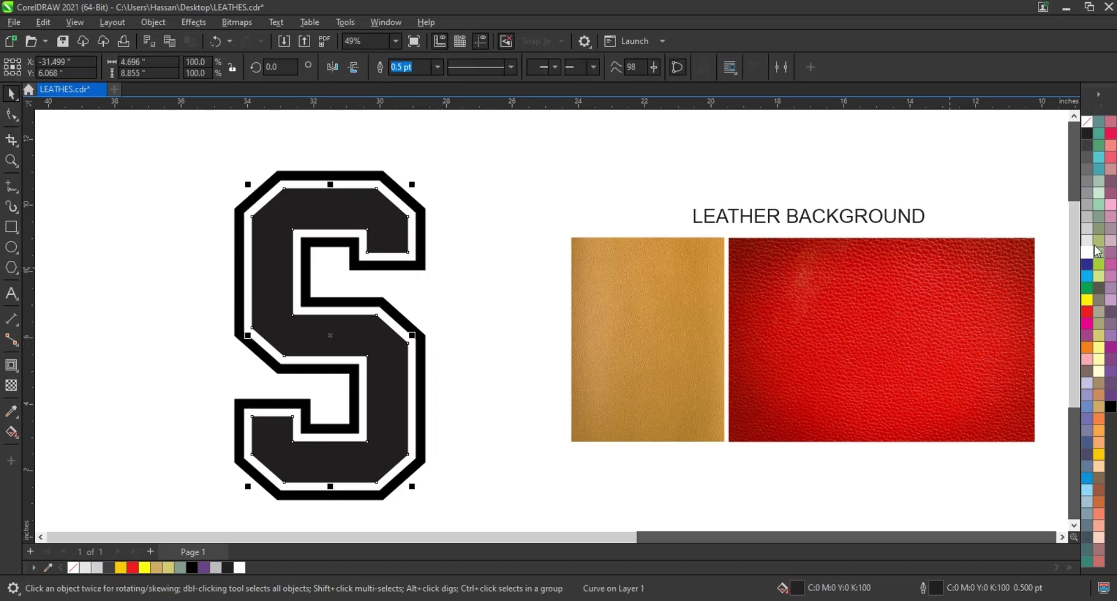
left_click(1088, 230)
left_click(464, 238)
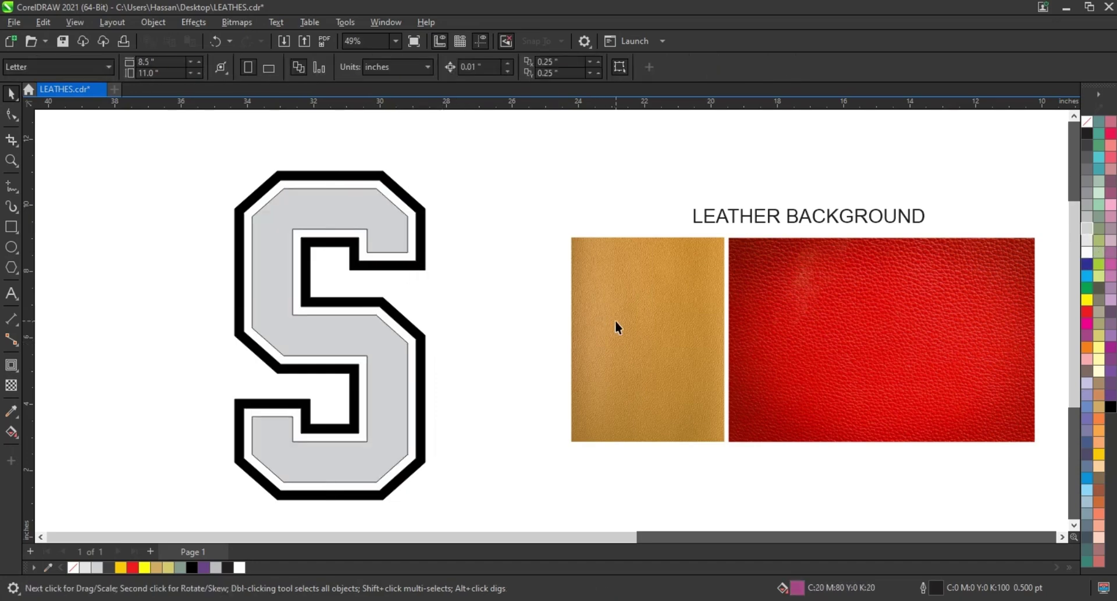
PowerClip the tan leather image inside the inner light grey S
left_click(618, 323)
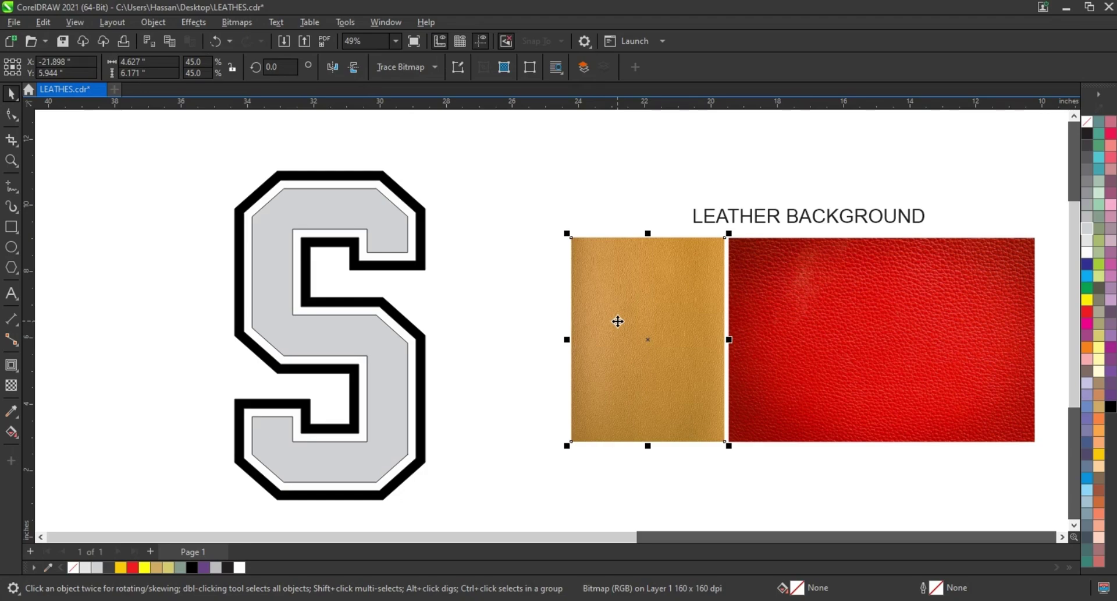
right_click(617, 322)
left_click(657, 388)
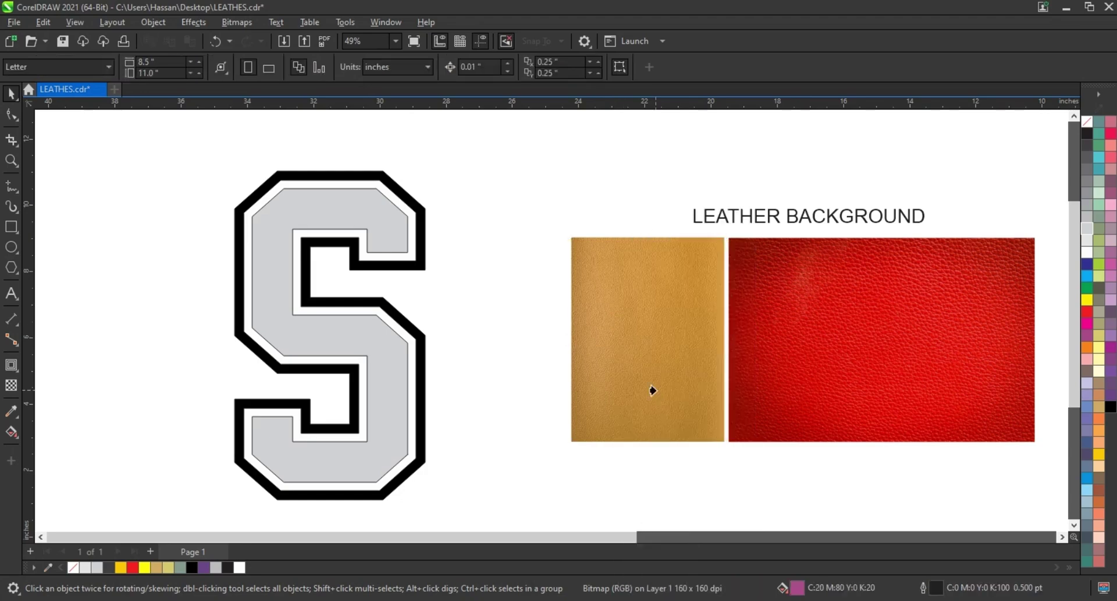
left_click(396, 236)
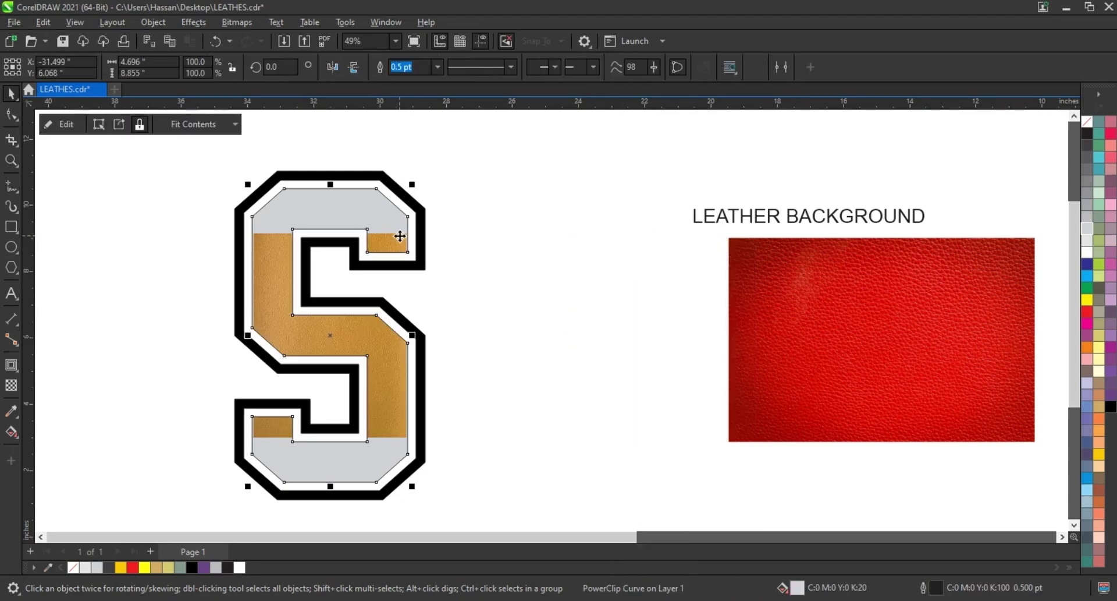
Edit the inner S's PowerClip contents and enlarge the tan leather image proportionally to about 6.86 by 9.15 inches
right_click(400, 236)
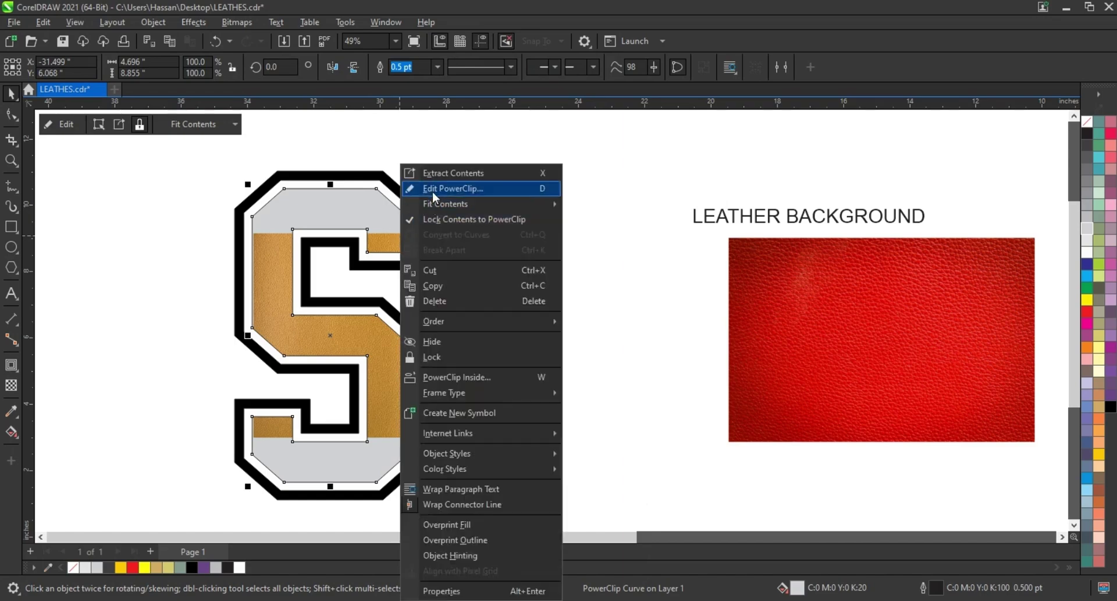
left_click(460, 116)
left_click(396, 271)
left_click_drag(416, 233, 473, 184)
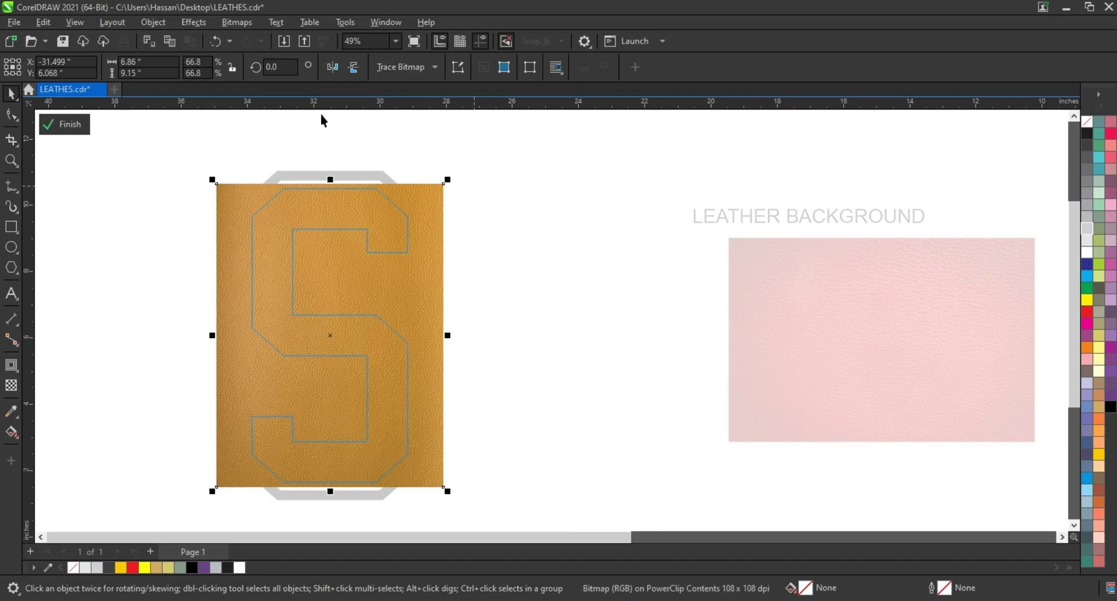
Adjust the tan leather image to brightness -10, contrast 22 and intensity 40
left_click(196, 23)
mouse_move(220, 77)
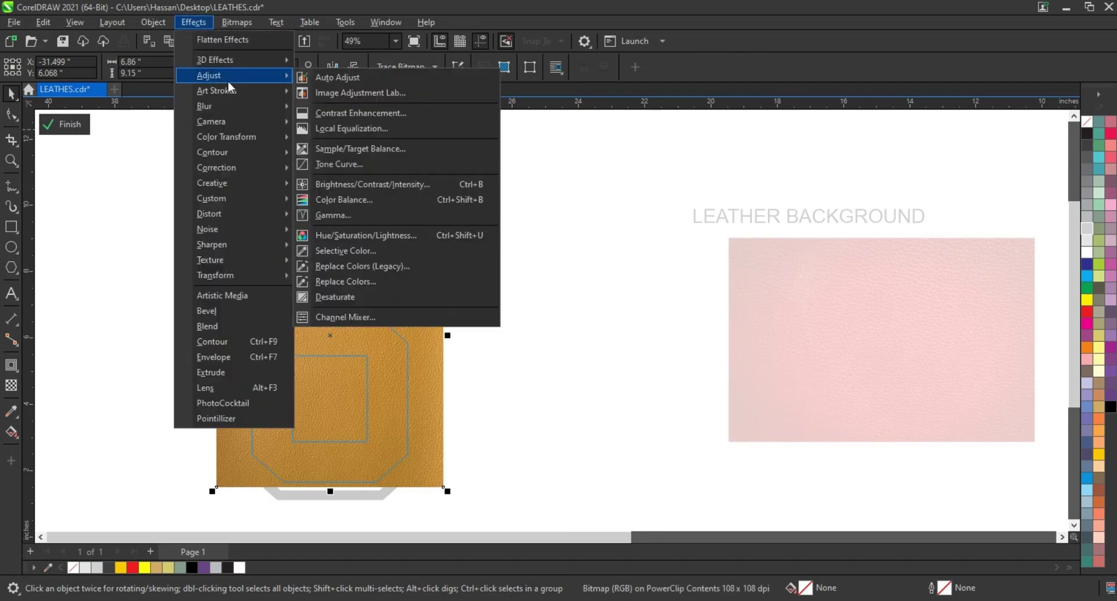
left_click(362, 186)
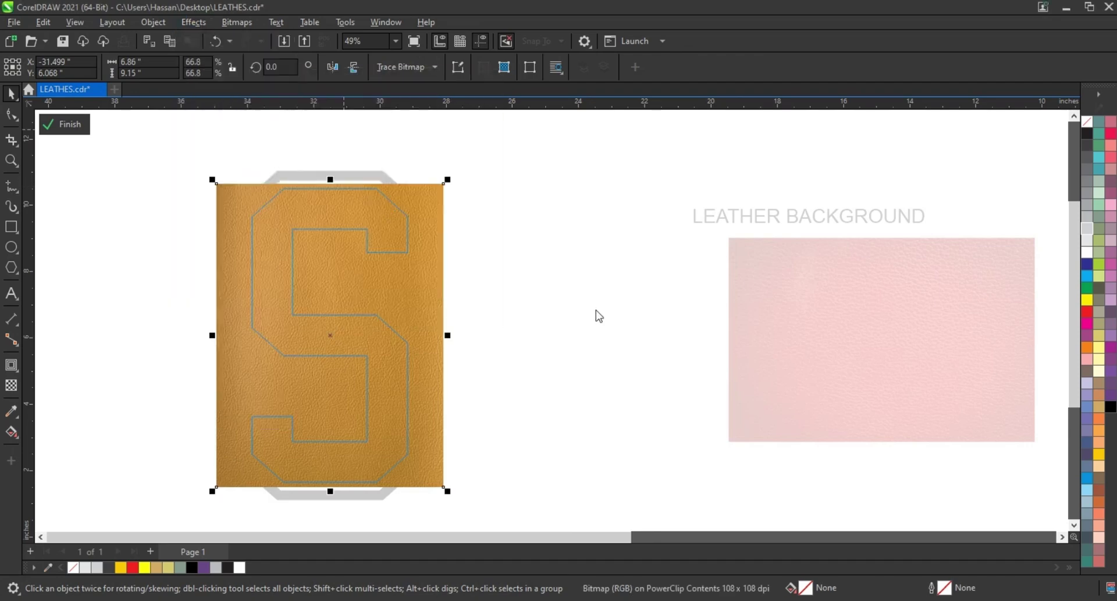
left_click(585, 308)
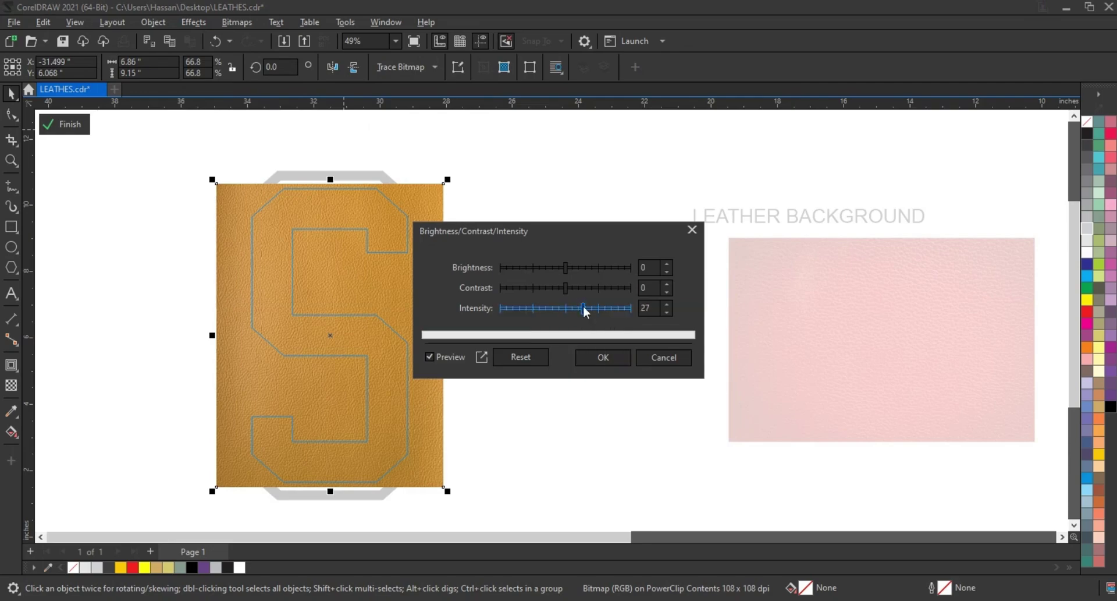
left_click(558, 268)
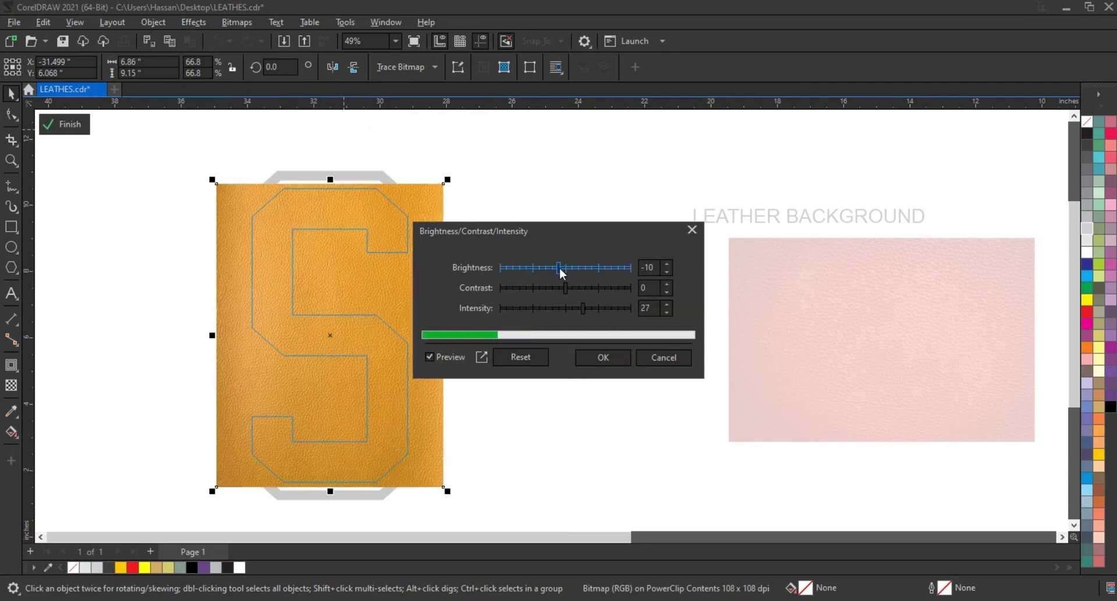
left_click(576, 287)
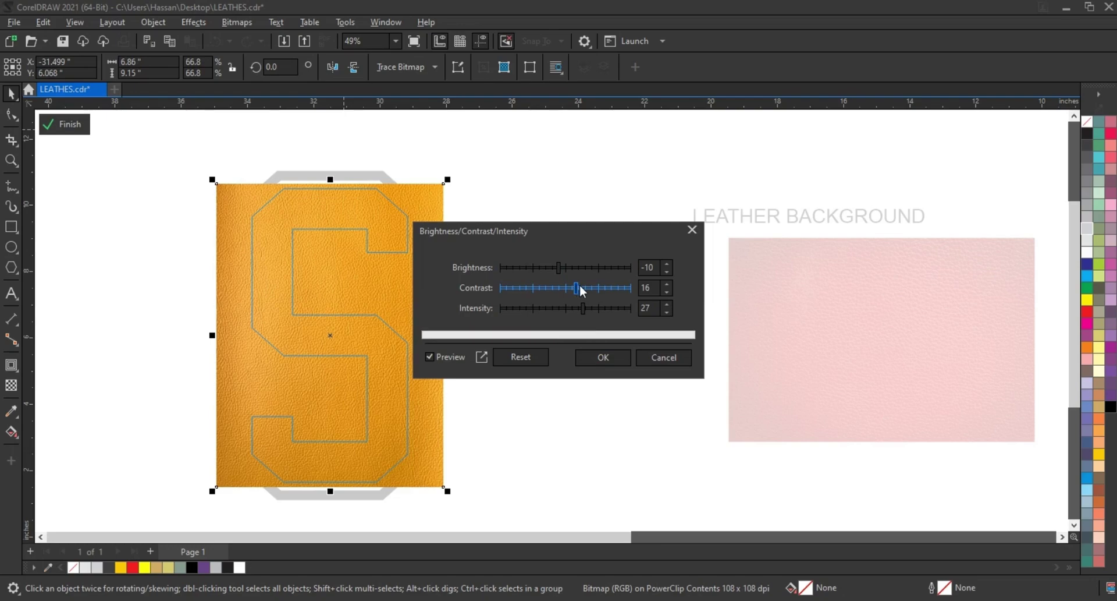
left_click(592, 308)
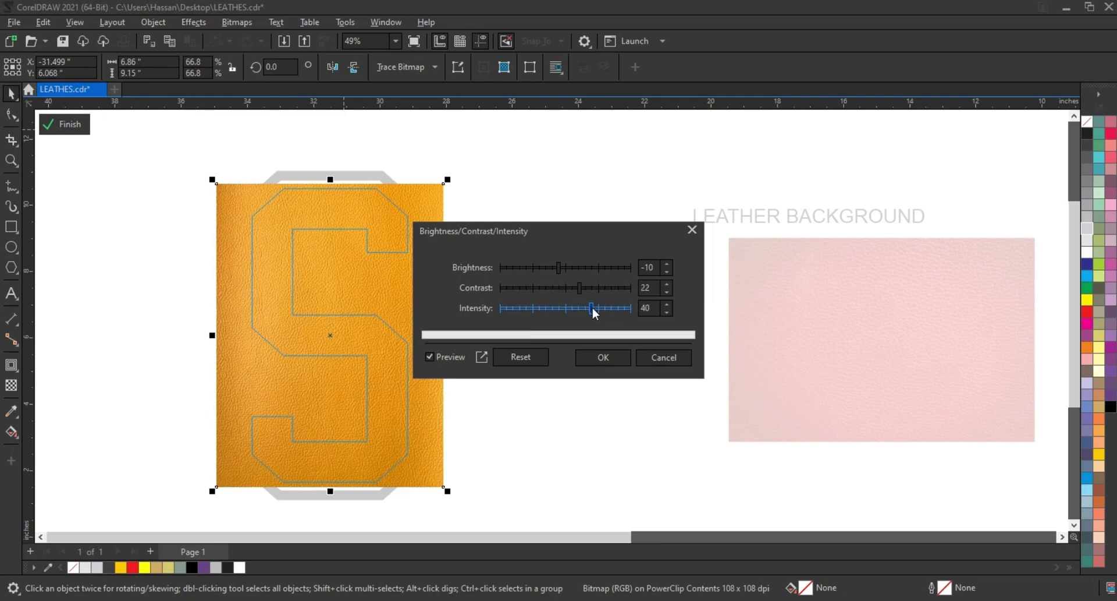
left_click(601, 357)
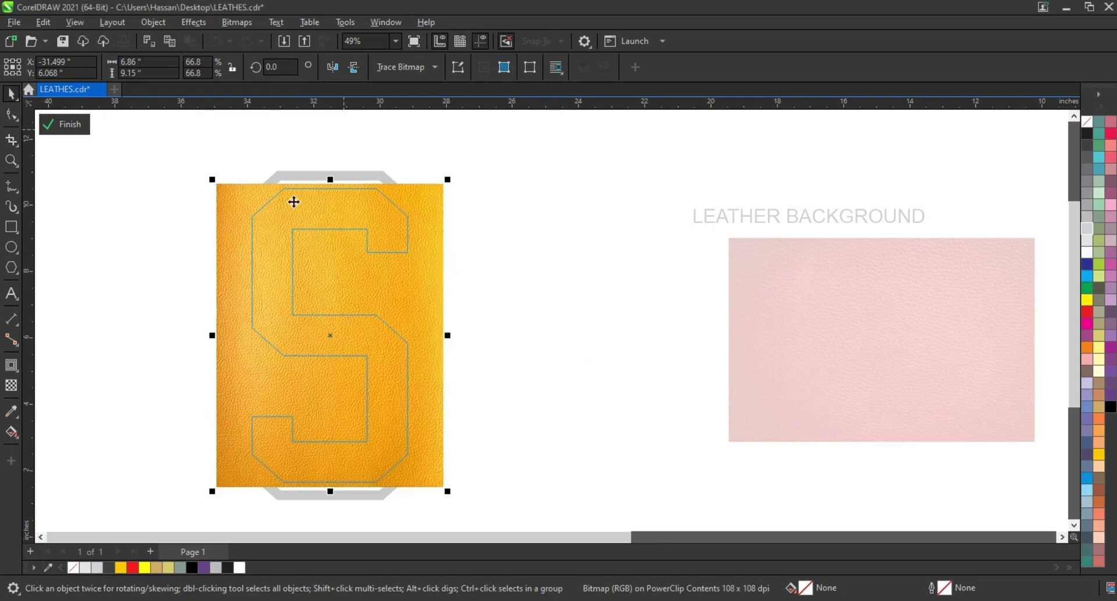
Finish editing the inner S's PowerClip and remove the outline from its curve
left_click(82, 122)
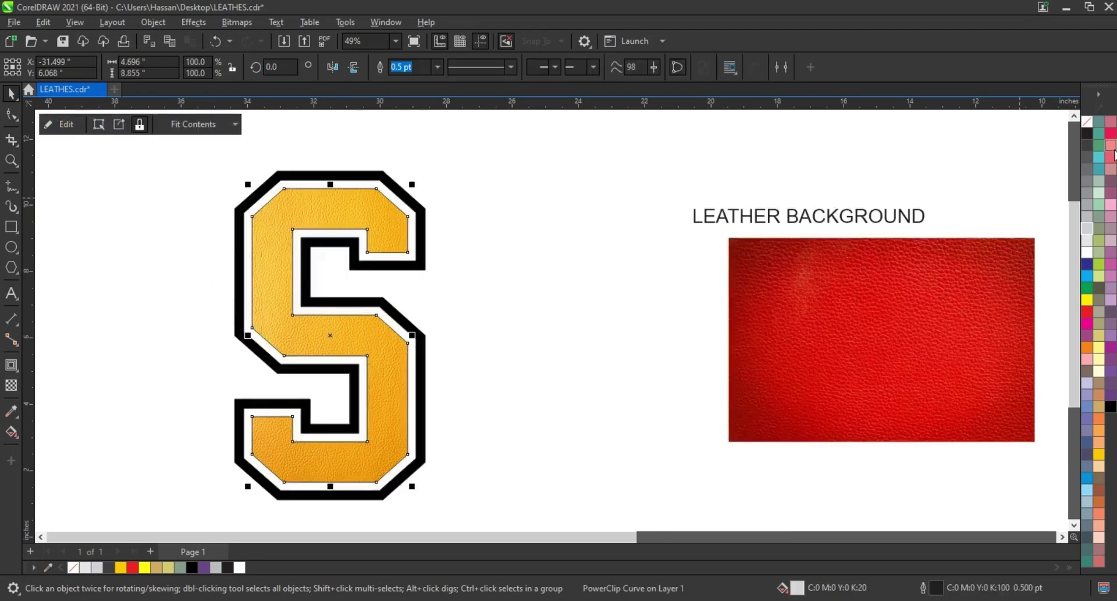
right_click(1090, 124)
left_click(1058, 142)
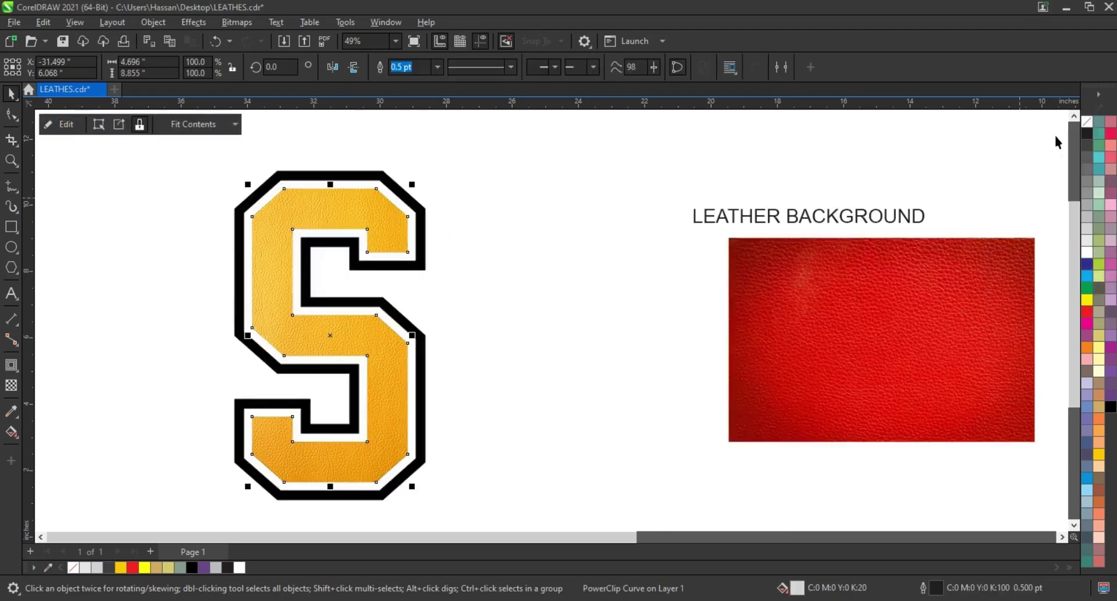
PowerClip the red leather image inside the middle white S
left_click(830, 316)
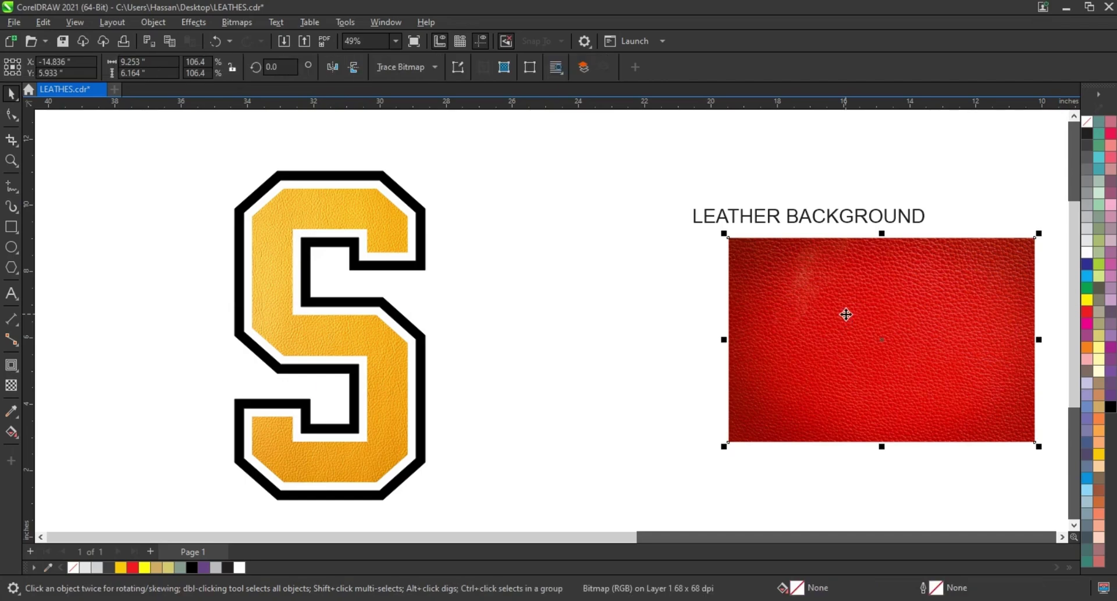
right_click(847, 314)
left_click(893, 389)
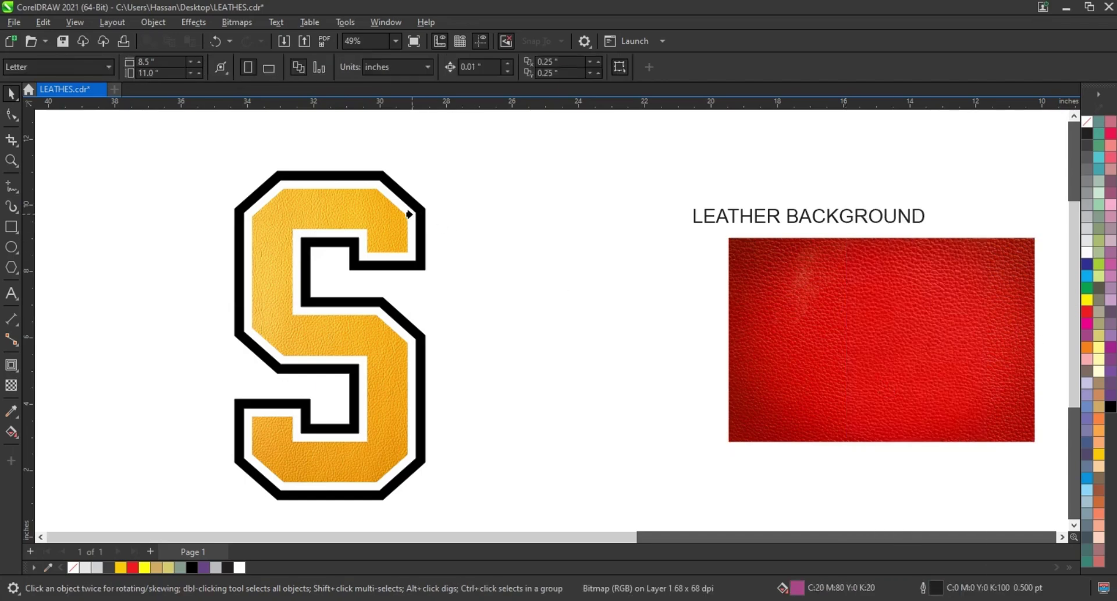
left_click(409, 214)
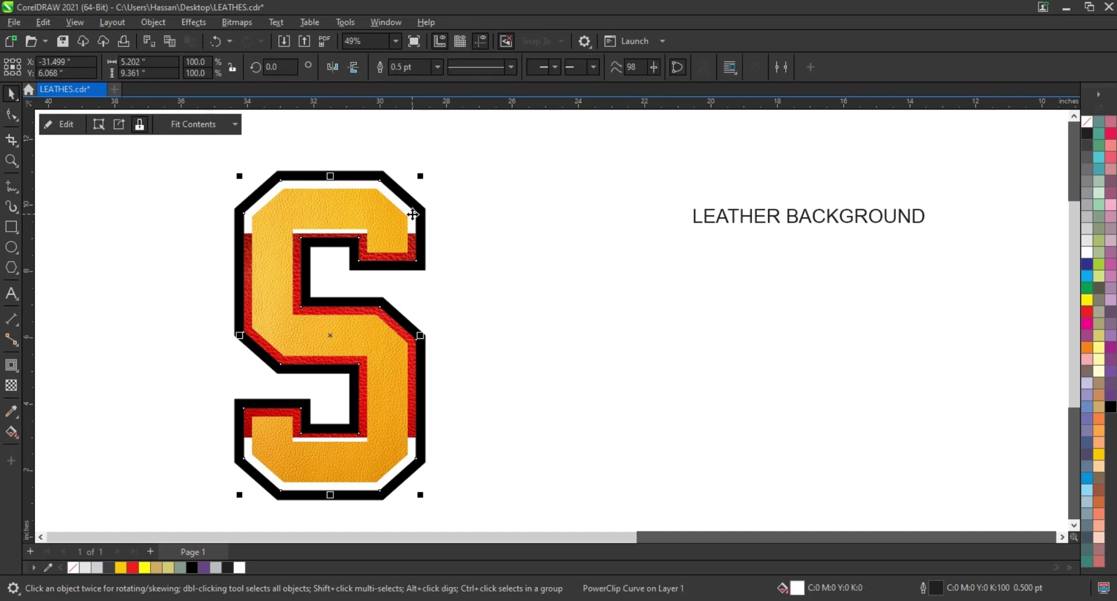
Edit the middle S's PowerClip contents and rotate the red leather image to 270 degrees so it stands upright
right_click(412, 214)
left_click(448, 189)
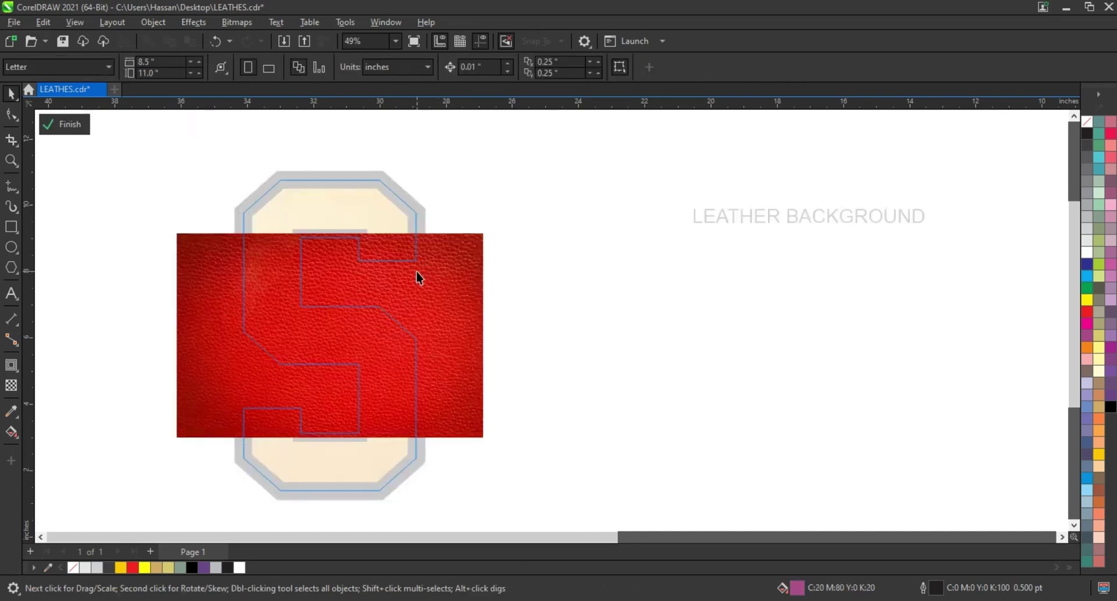
left_click(458, 261)
left_click(458, 261)
left_click_drag(491, 227, 374, 407)
left_click(476, 201)
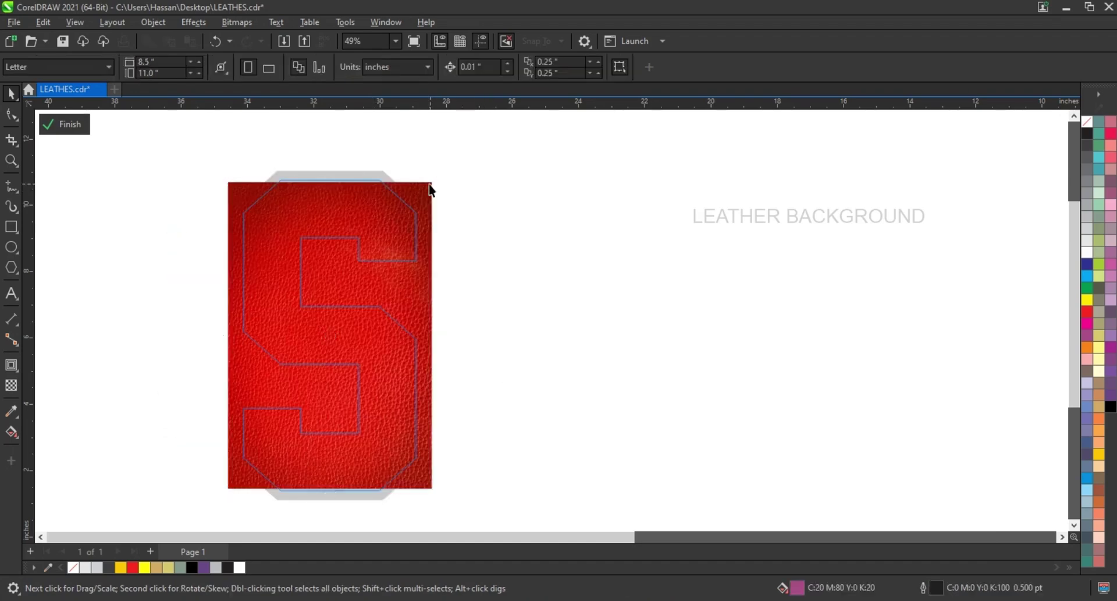
Resize the red leather image to about 5.54 by 9.66 inches around the S outline and finish editing the PowerClip
left_click(431, 190)
left_click_drag(444, 181, 442, 177)
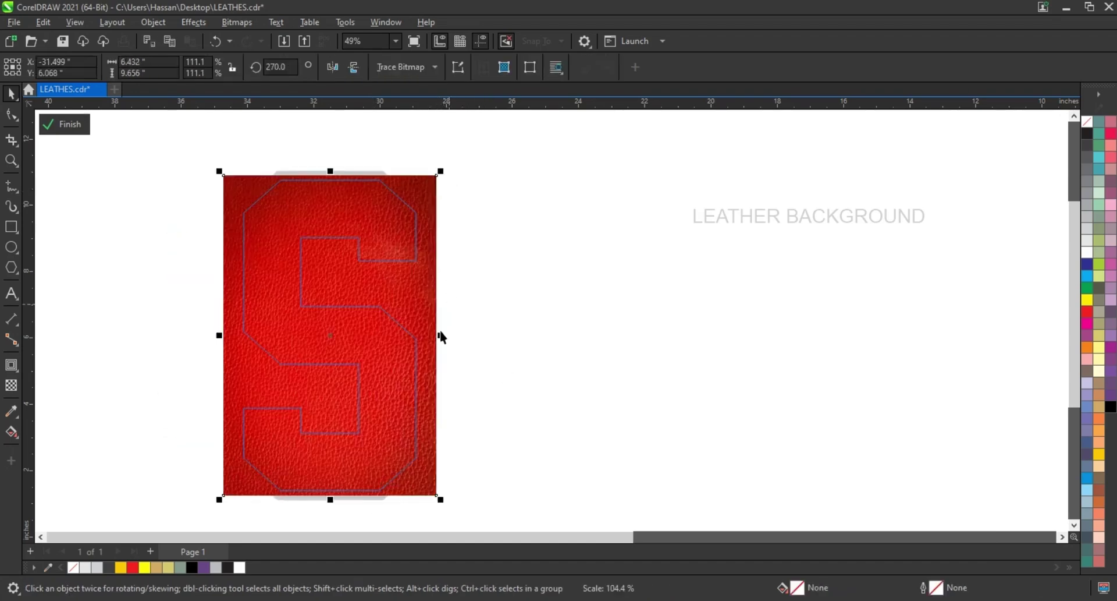
left_click_drag(438, 332, 431, 344)
left_click(509, 302)
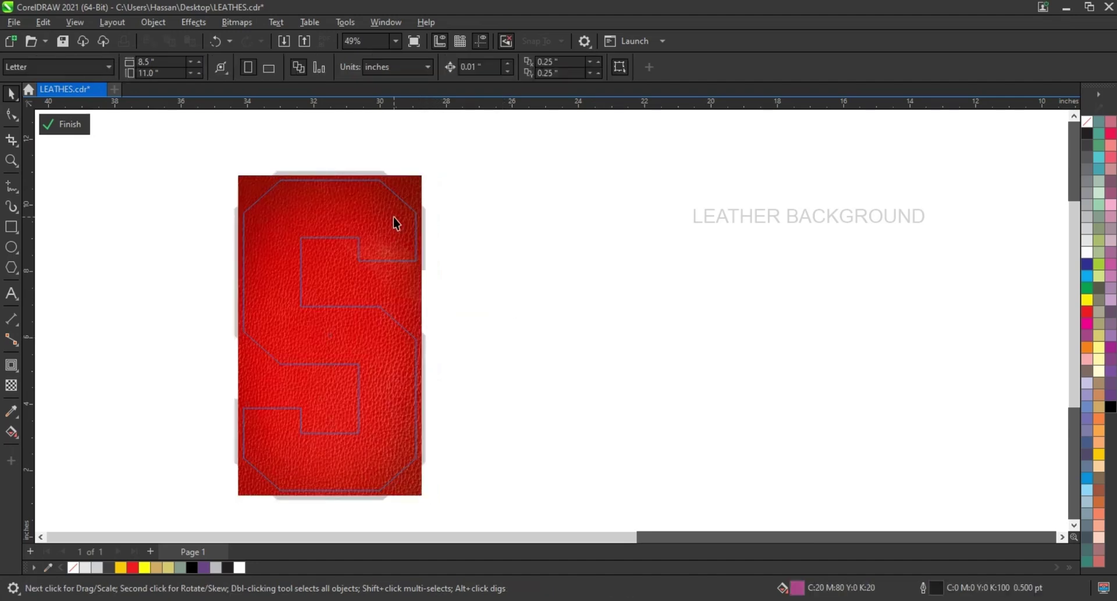
left_click(395, 223)
left_click(82, 122)
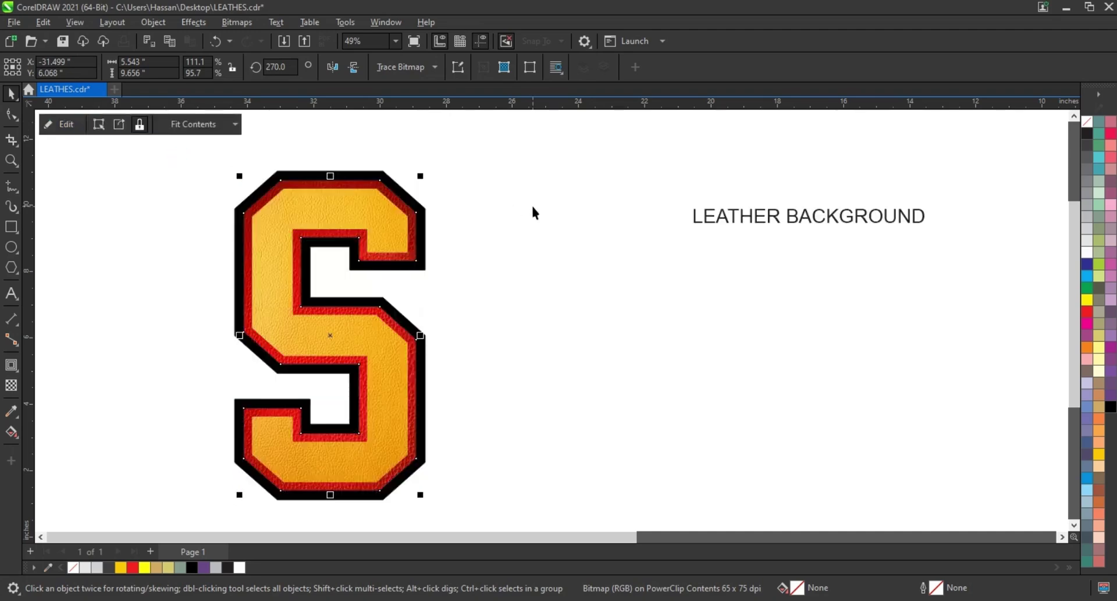
left_click(593, 328)
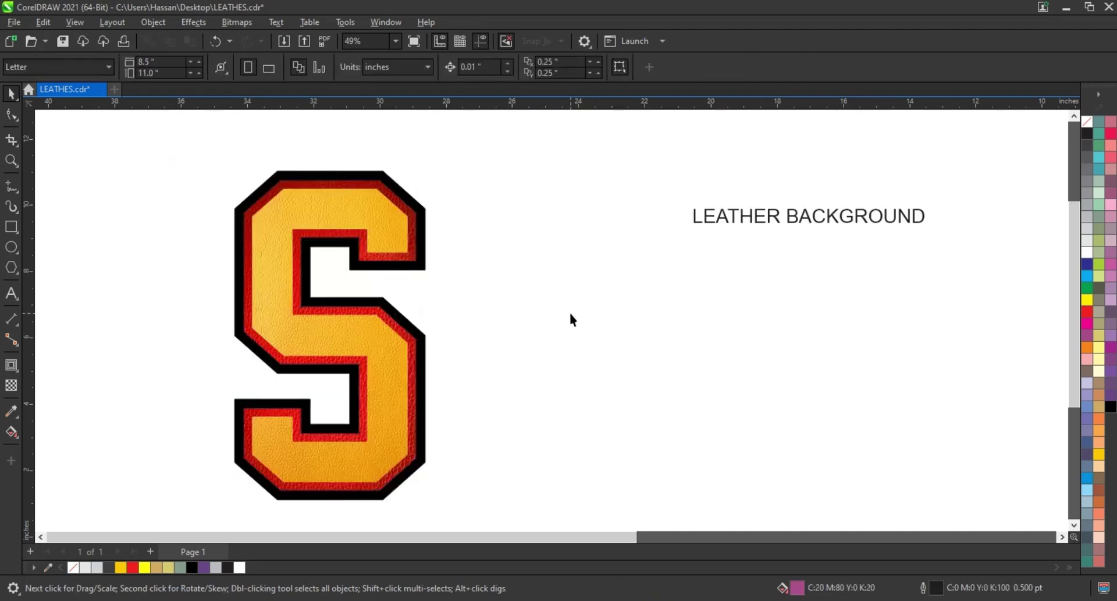
Separate the stacked letters, placing the yellow leather S left of the black S and the red leather S right of it
scroll(570, 315, "down", 1)
left_click(399, 327)
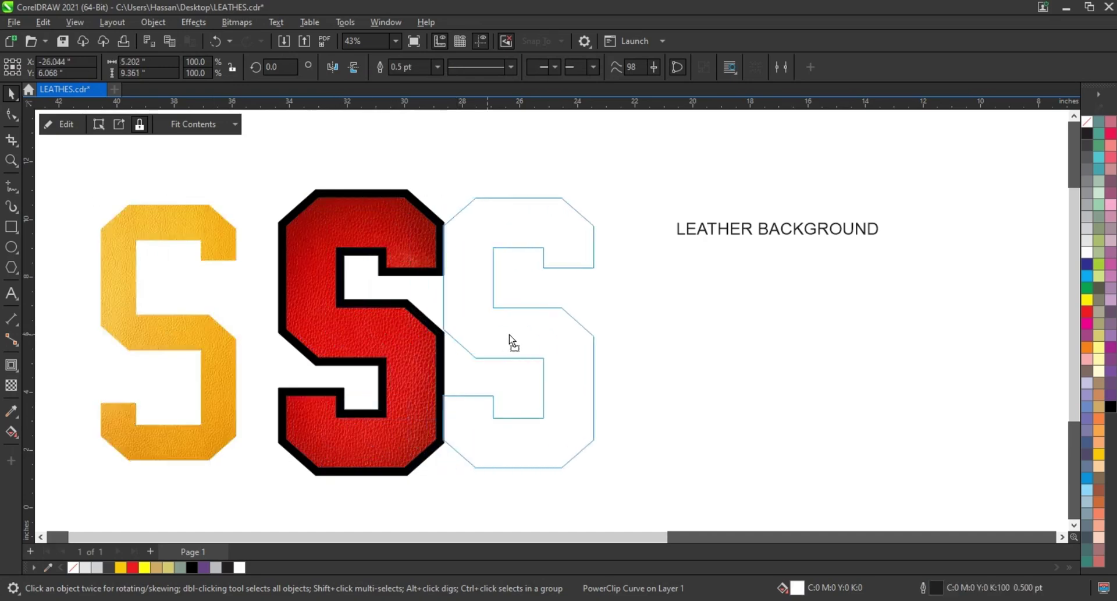
left_click_drag(510, 337, 542, 330)
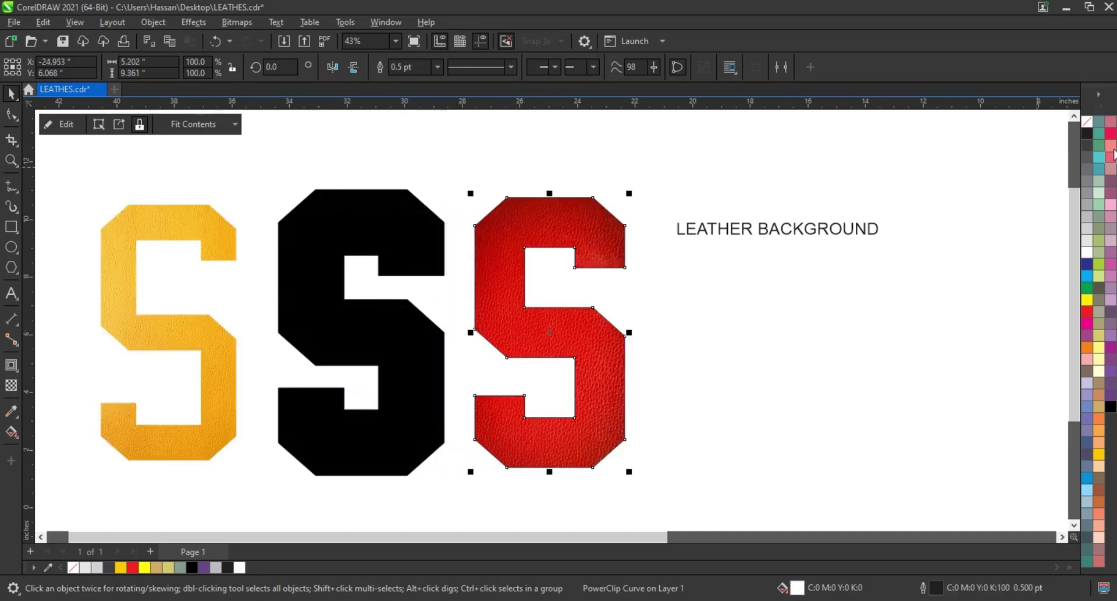
Remove the outline from the red leather S
right_click(1088, 125)
left_click(1058, 131)
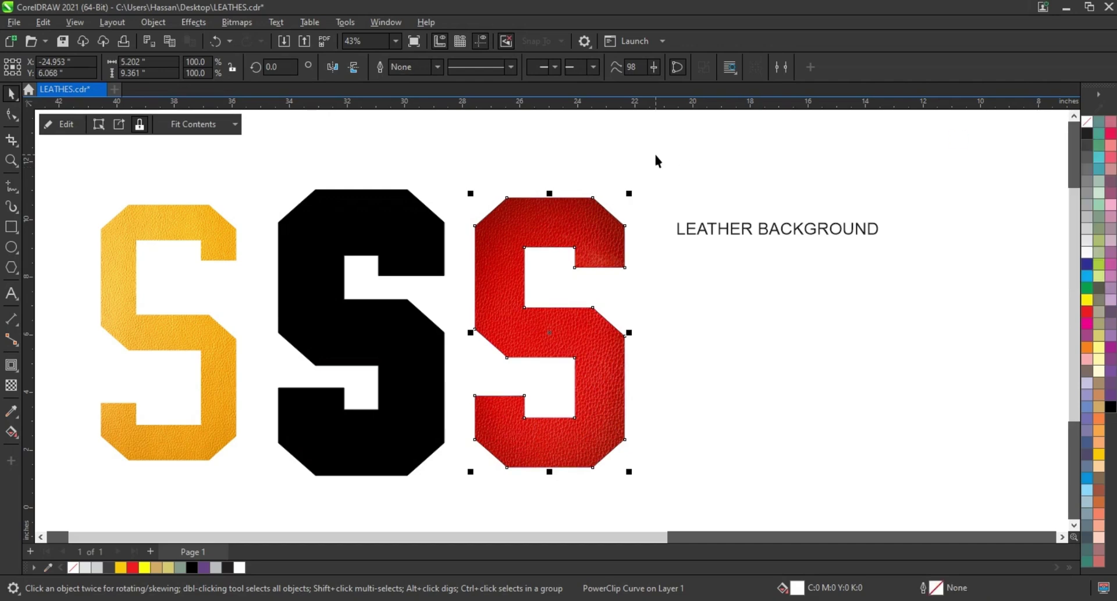
left_click(656, 163)
Convert the yellow leather S to a 300 dpi CMYK bitmap with anti-aliasing and a transparent background
left_click(182, 232)
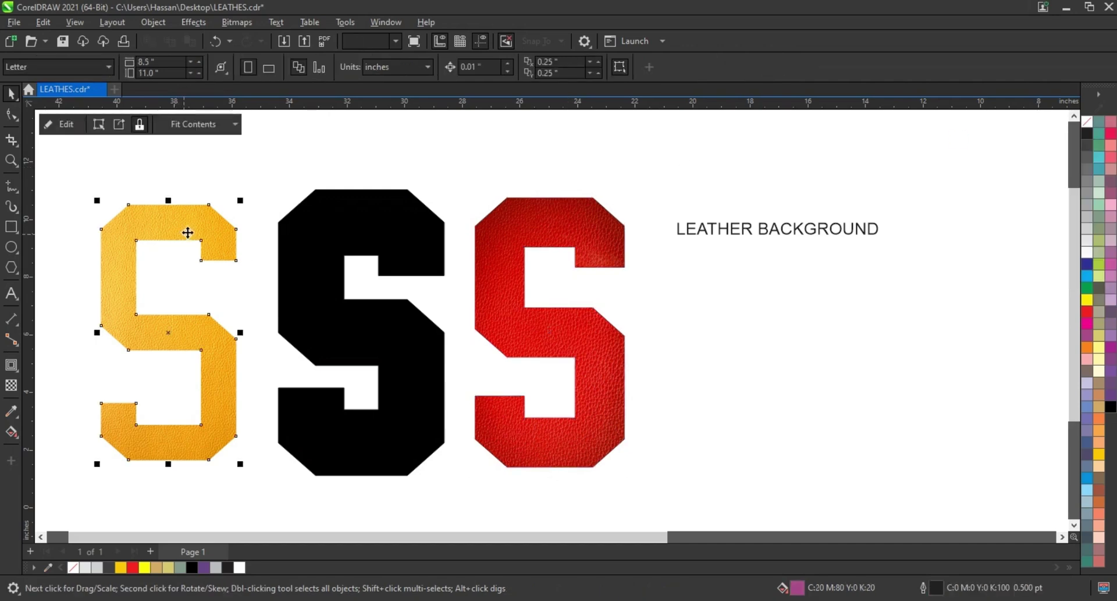
left_click(236, 22)
left_click(245, 39)
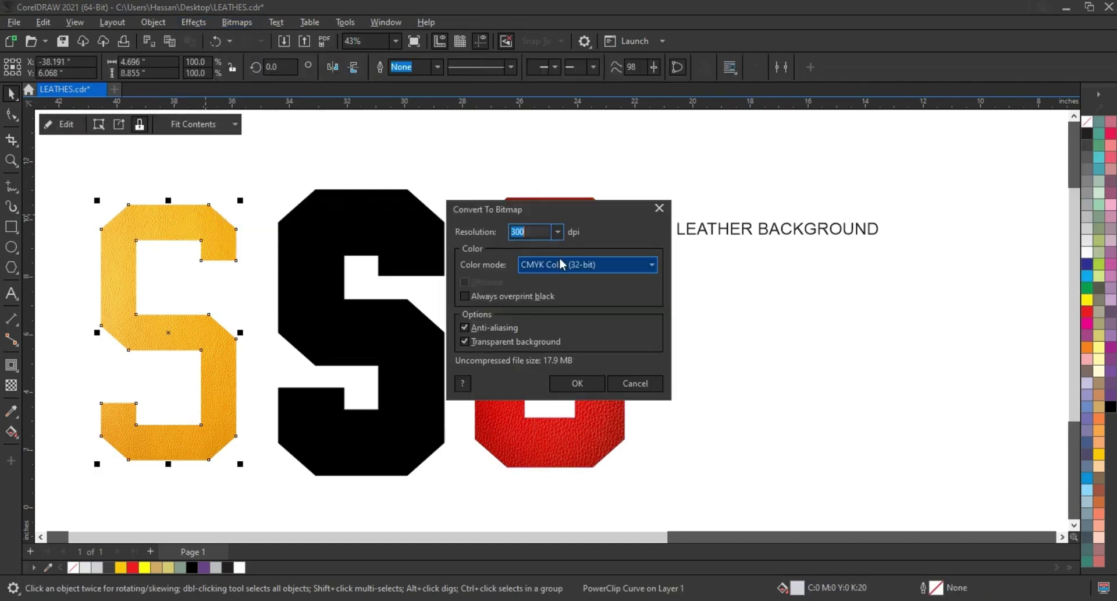
left_click(577, 383)
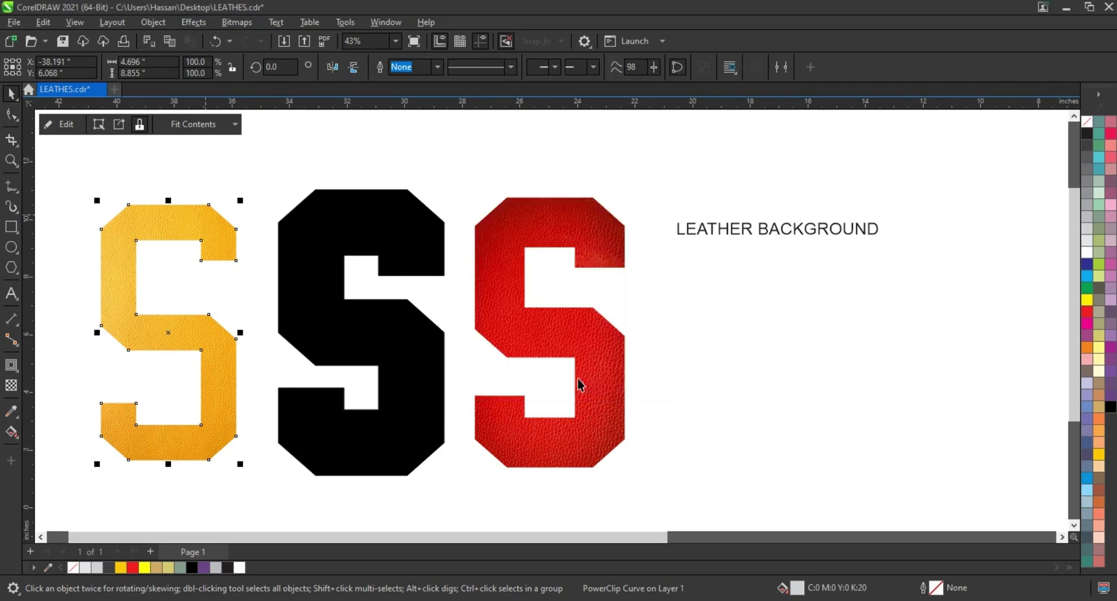
Convert the red leather S to a bitmap with the conversion settings used for the yellow S
left_click(583, 345)
left_click(238, 25)
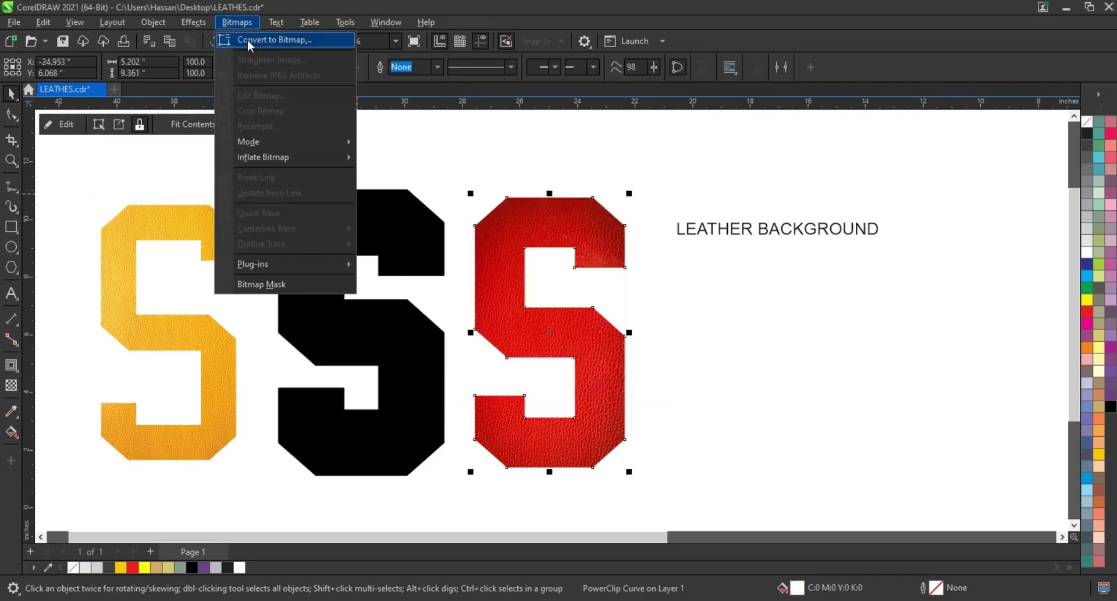
left_click(244, 39)
left_click(592, 384)
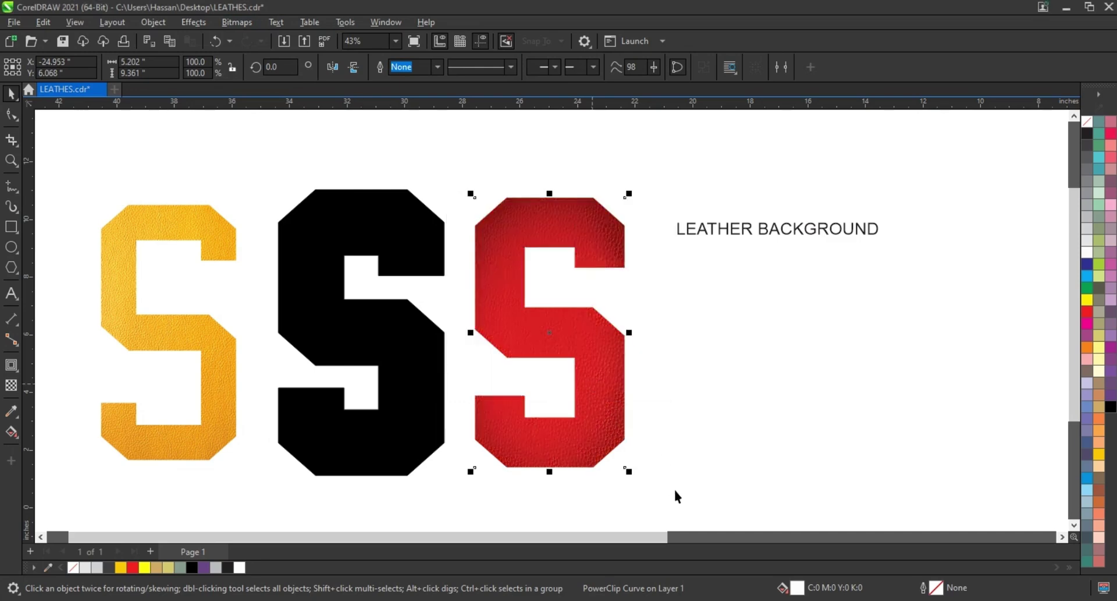
Apply a Plastic texture effect to the yellow leather S with highlight 45, depth 75 and smoothness 84
left_click_drag(676, 496, 70, 152)
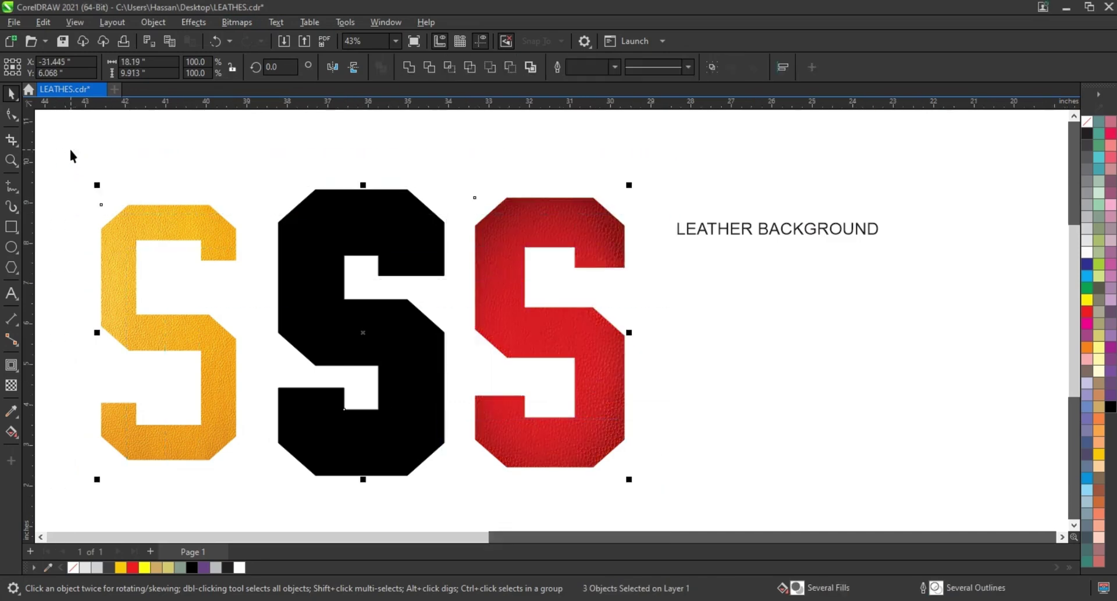
scroll(71, 154, "up", 2)
left_click(324, 177)
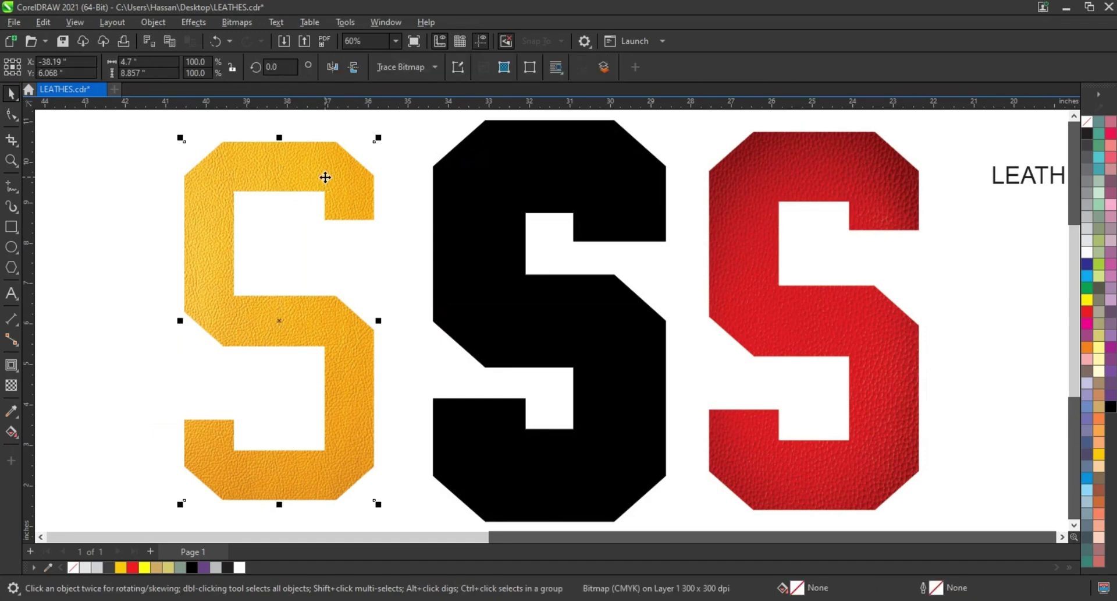
left_click(194, 23)
mouse_move(232, 261)
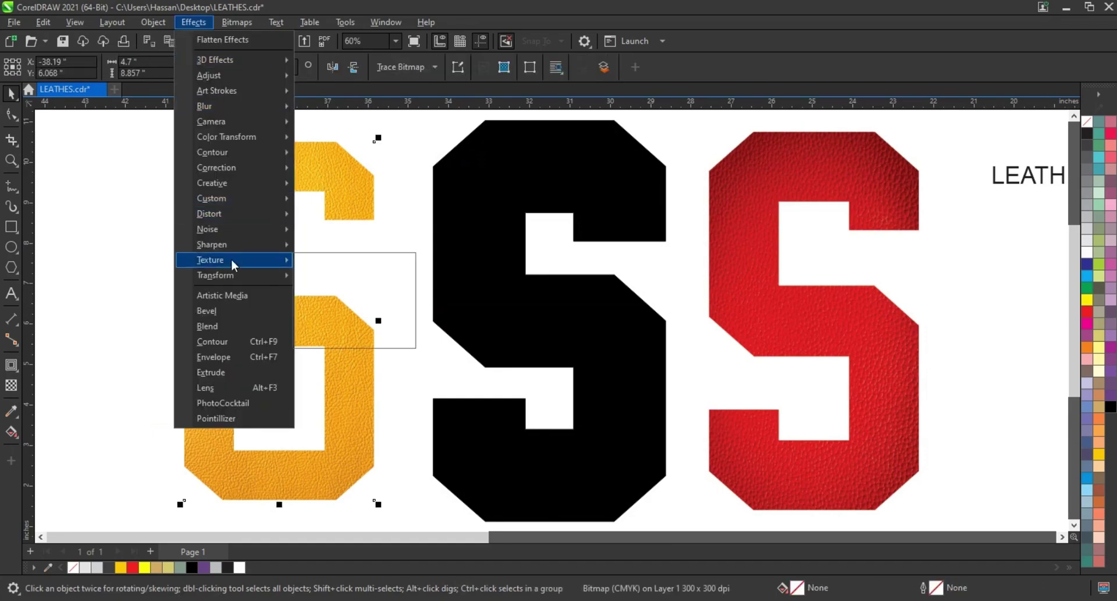
left_click(336, 309)
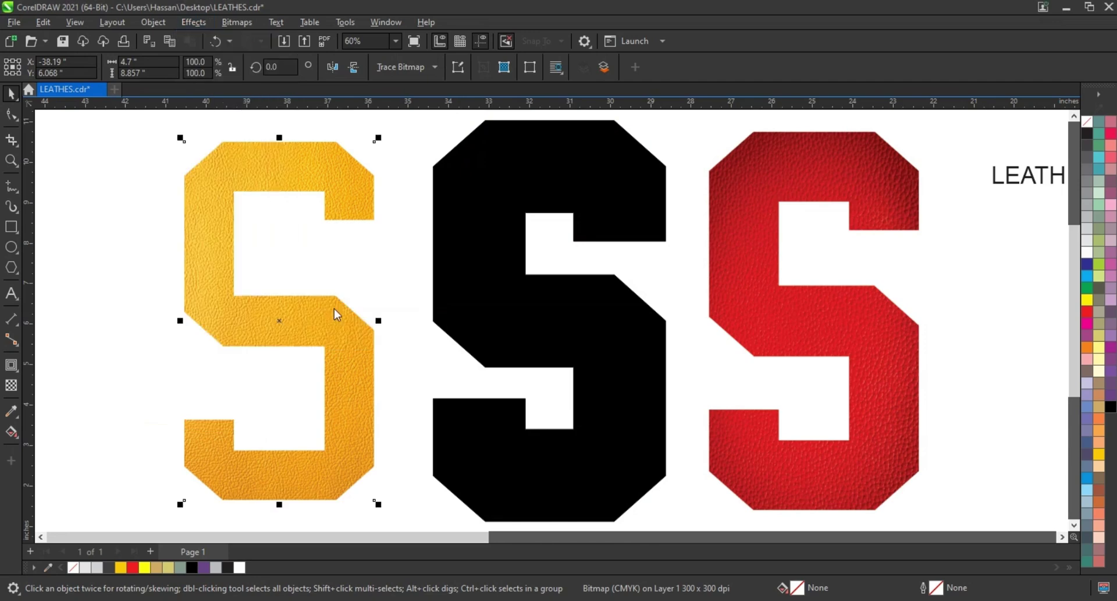
left_click(580, 265)
left_click(581, 245)
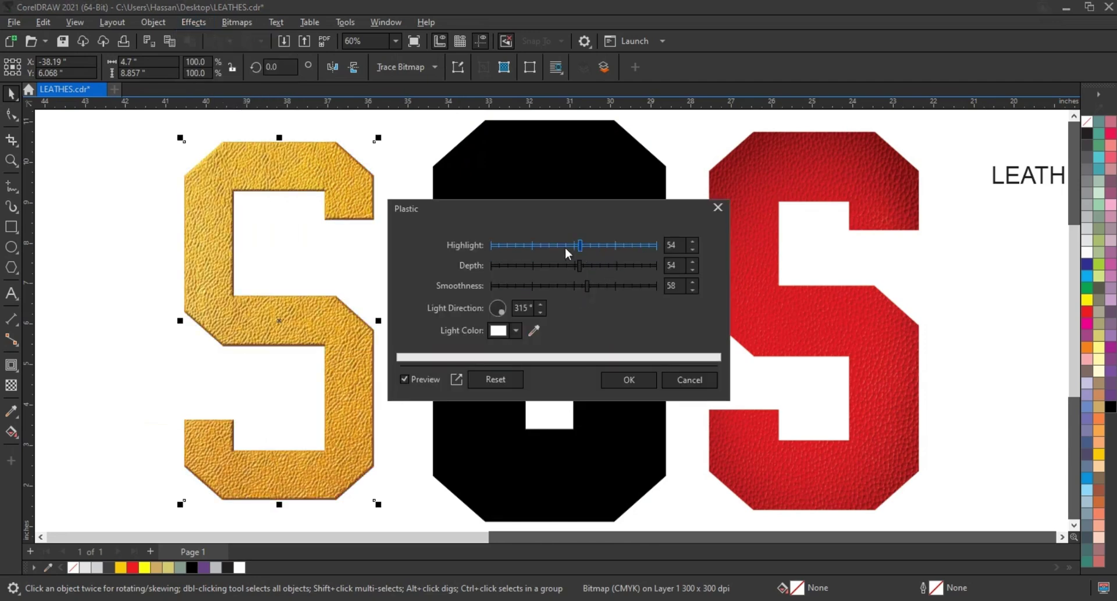
left_click(581, 266)
left_click(616, 267)
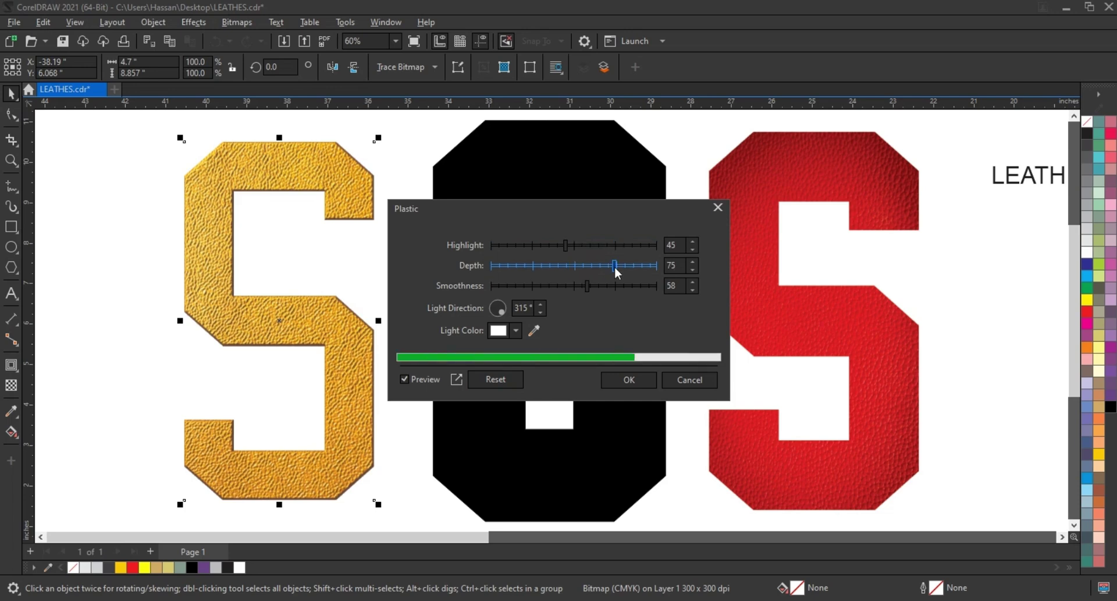
left_click(624, 290)
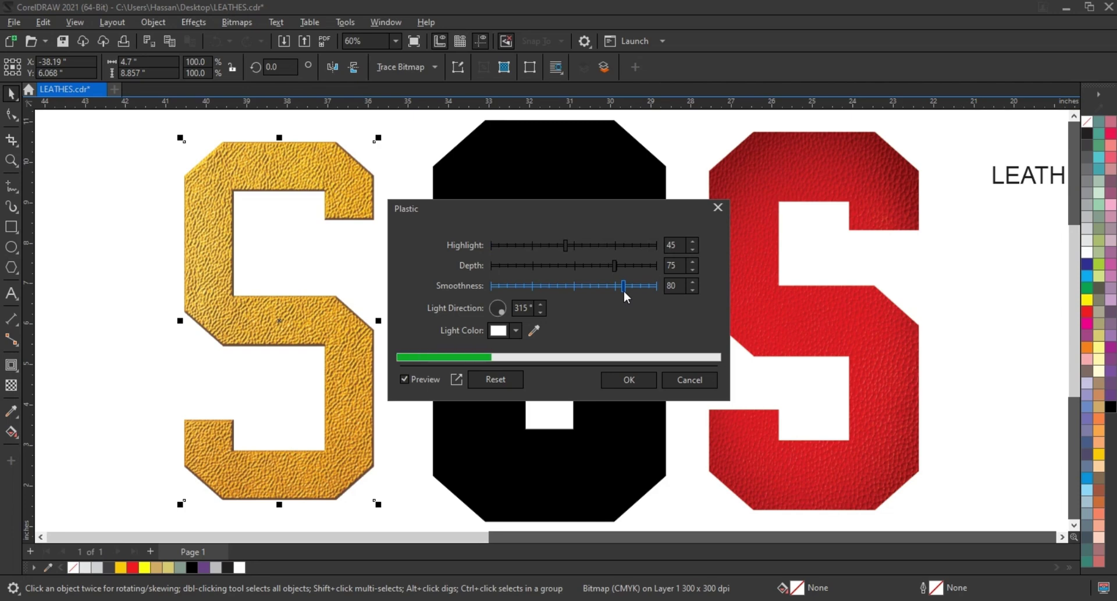
left_click(630, 290)
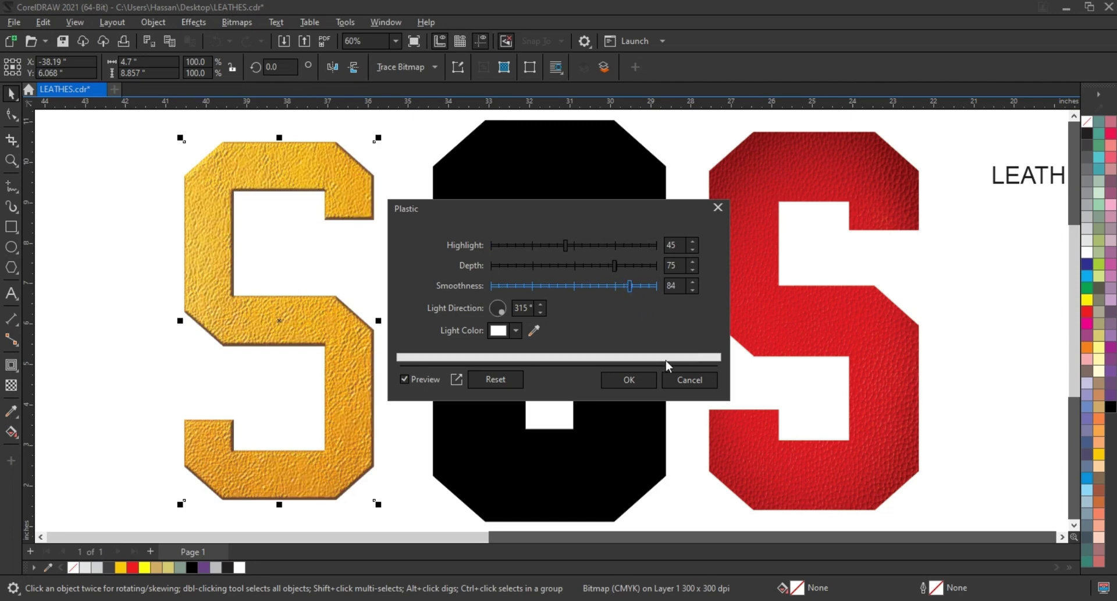
left_click(637, 381)
Apply the Plastic texture effect to the red leather S with highlight 45, depth 75 and smoothness 79
left_click(781, 334)
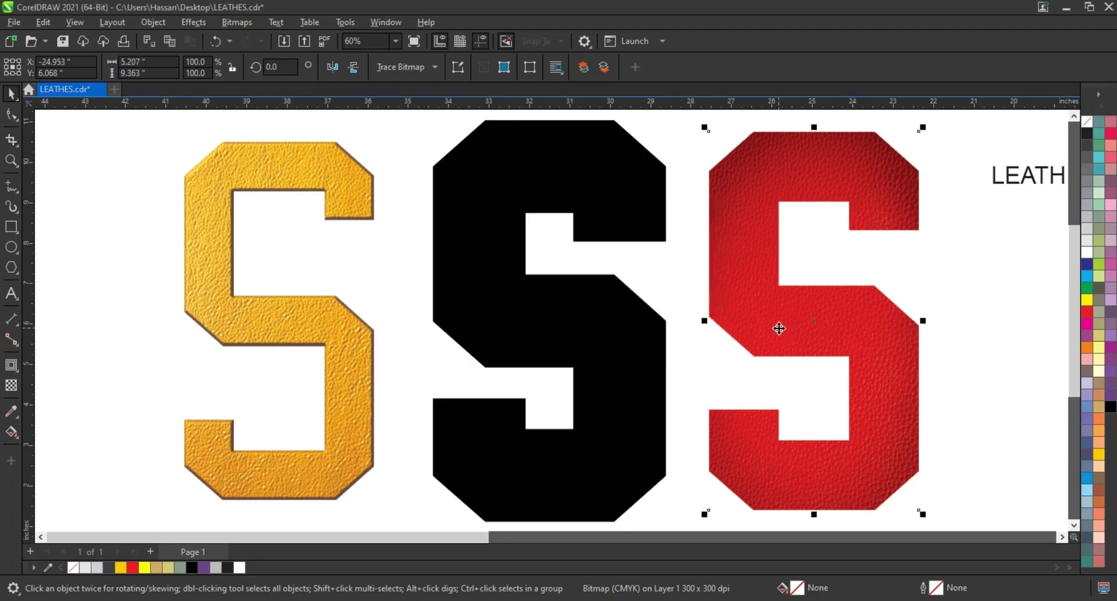
left_click(197, 26)
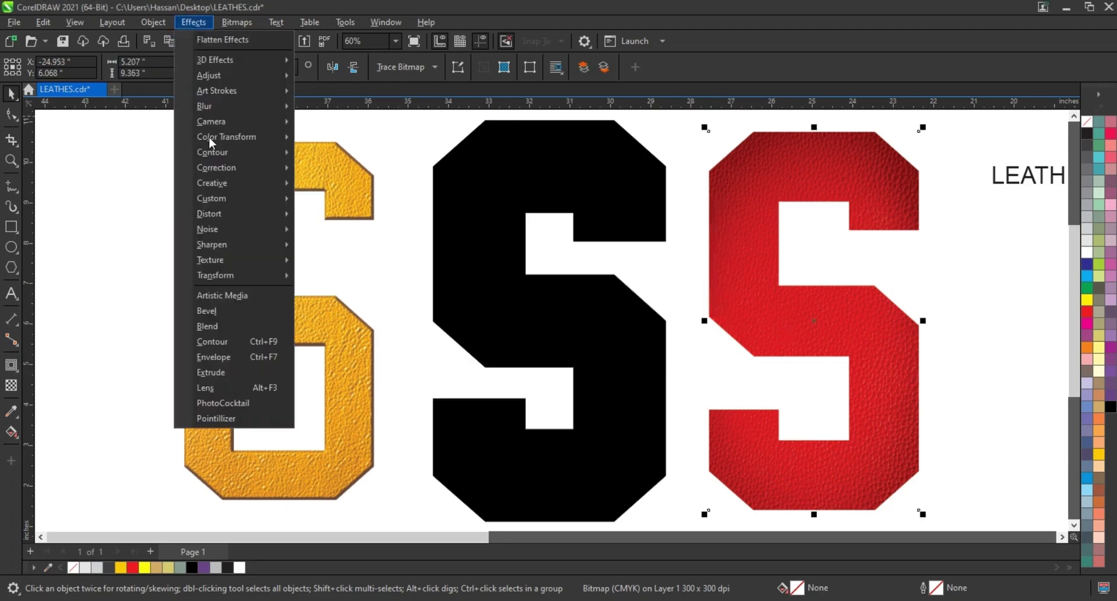
mouse_move(224, 260)
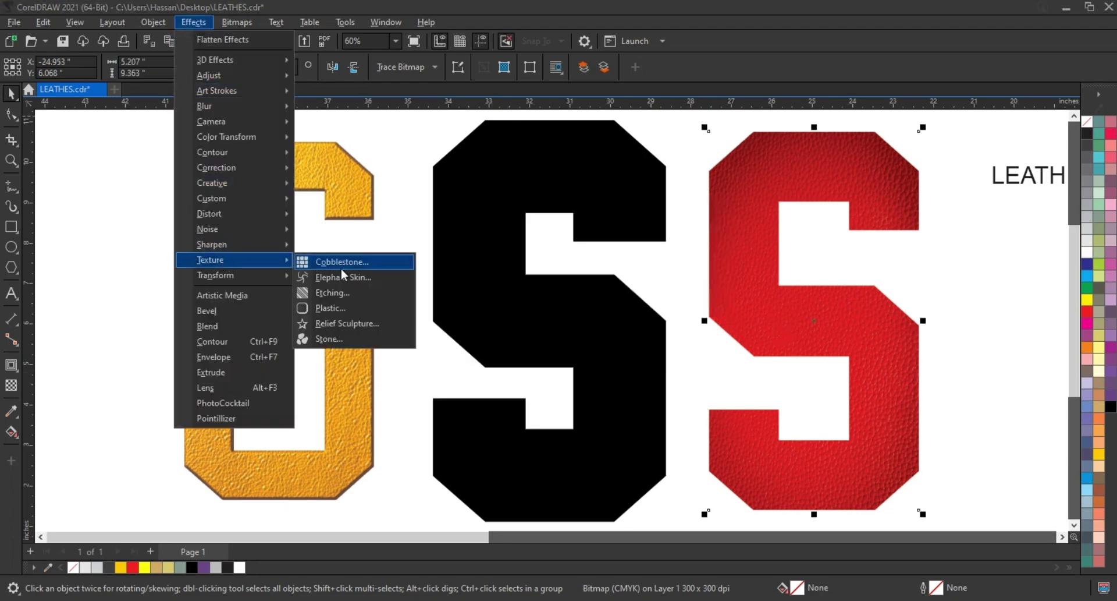
left_click(332, 307)
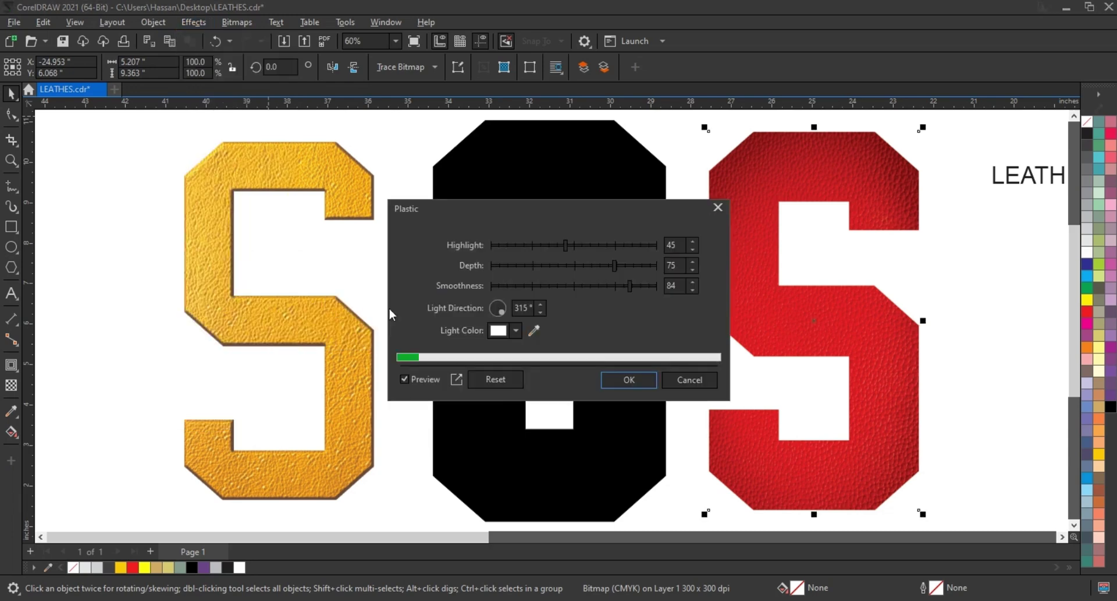
left_click(623, 291)
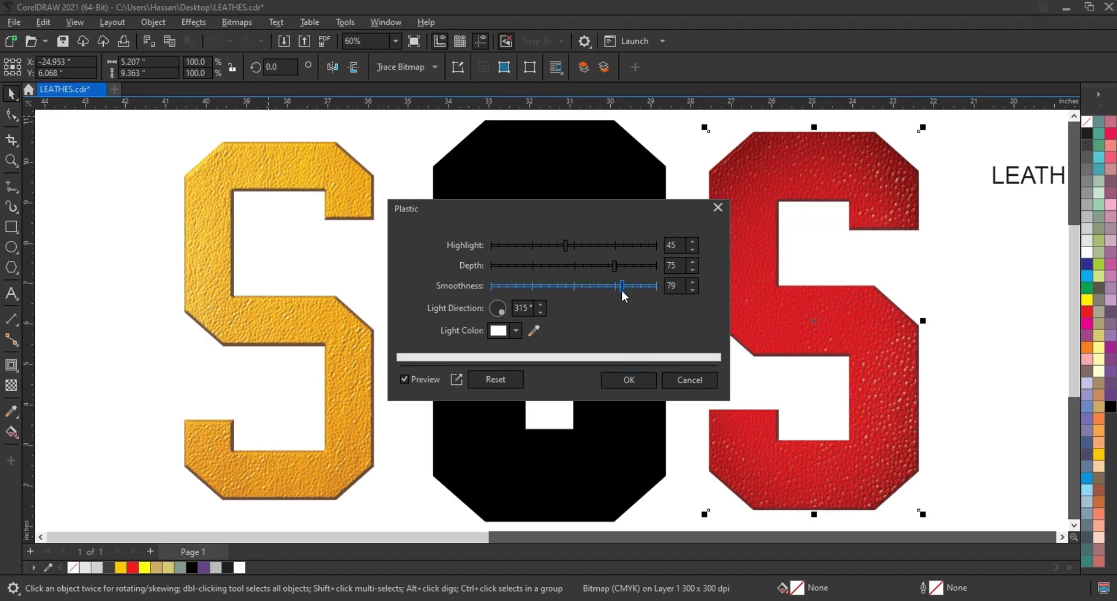
left_click(622, 382)
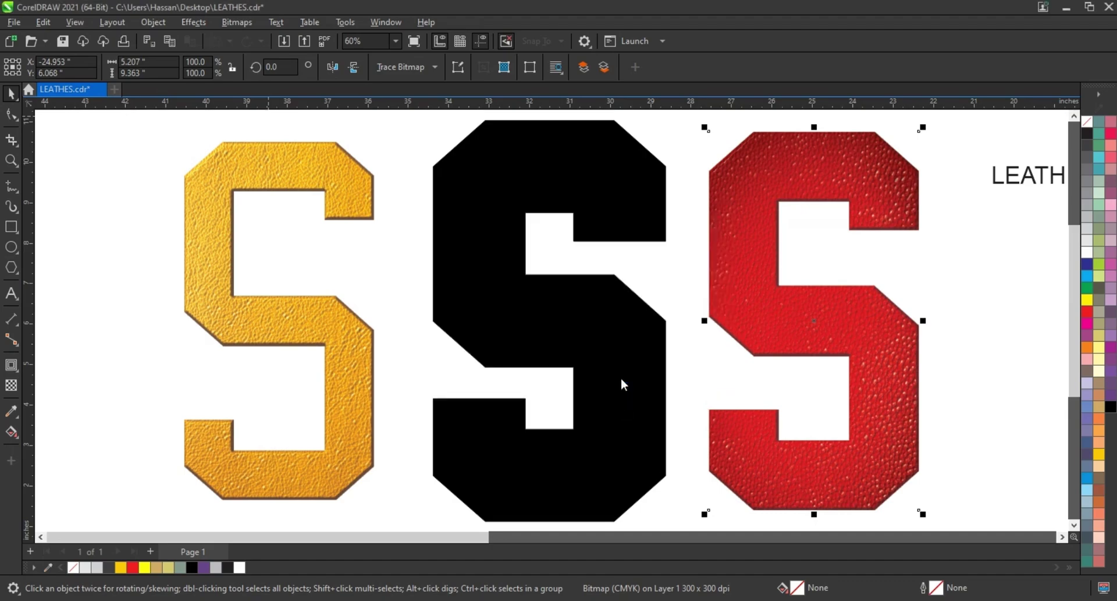
Centre the red leather S on the black S, and centre the yellow leather S on the red one
left_click(621, 337, "shift")
key("c")
key("e")
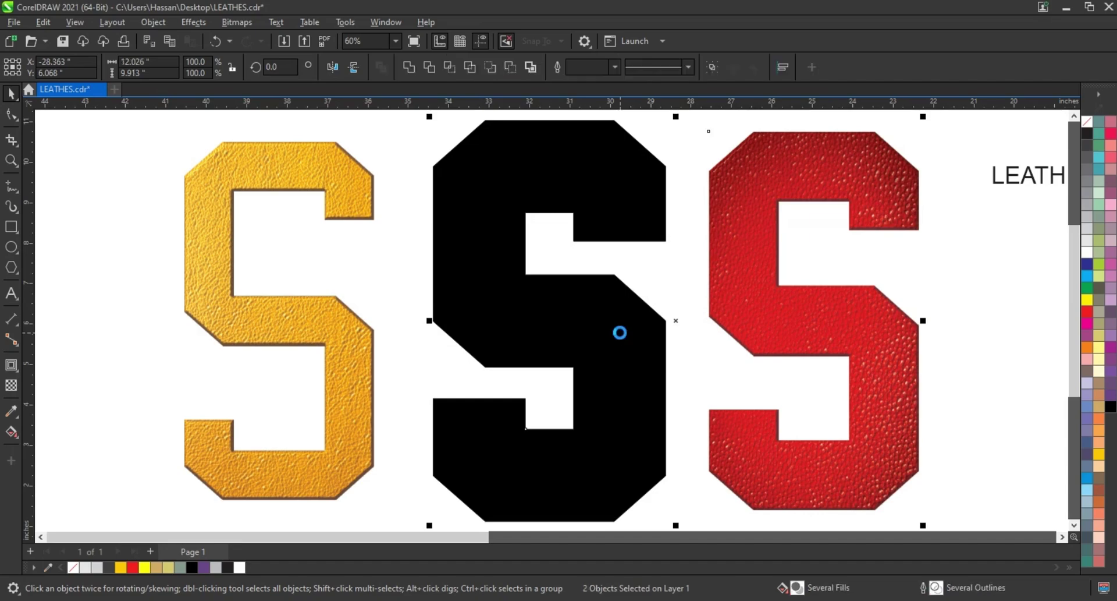
left_click(322, 313)
left_click(471, 319, "shift")
key("c")
key("e")
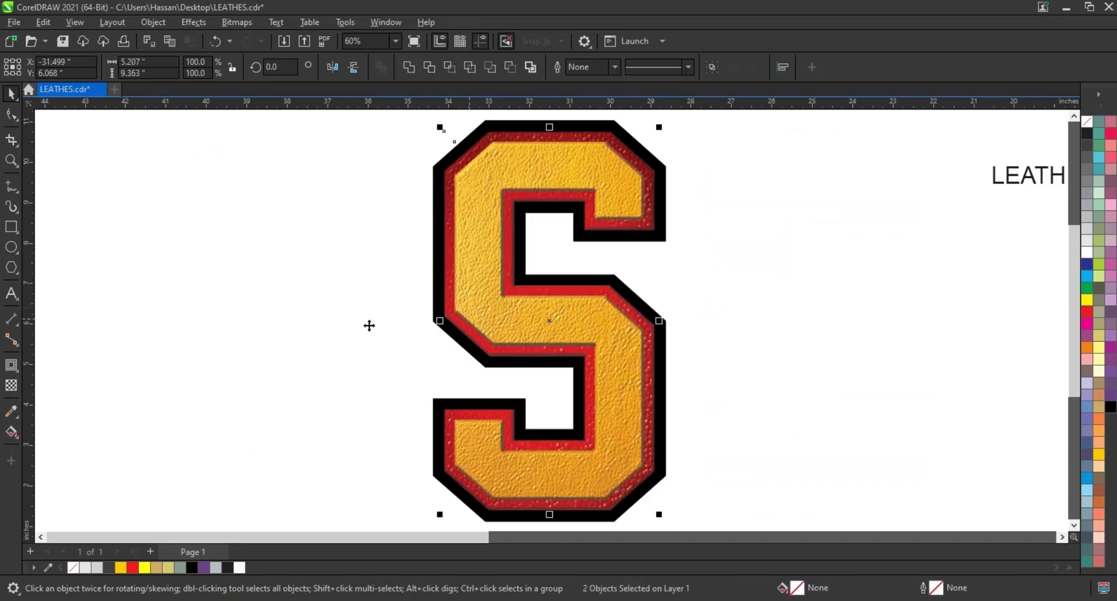
Deselect everything and inspect the assembled letter in a full-screen preview
left_click(325, 333)
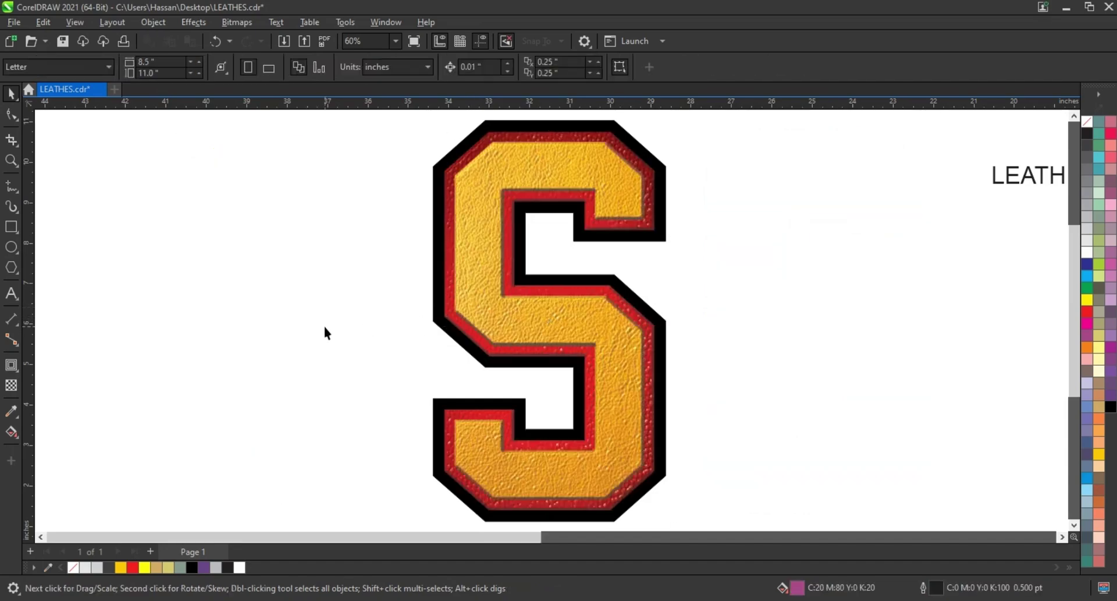
key("F9")
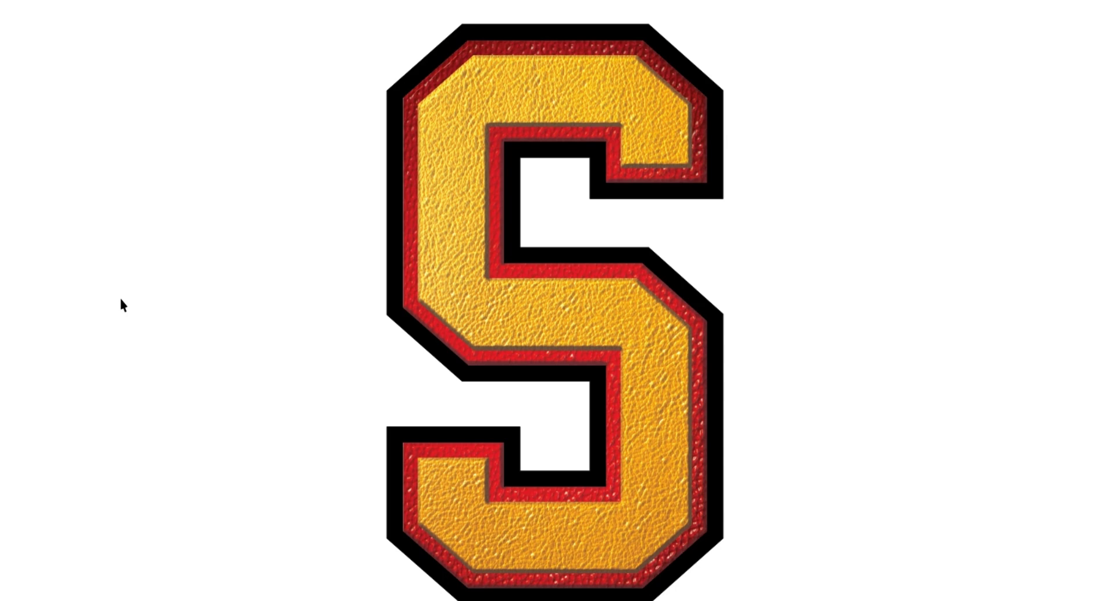
key("Escape")
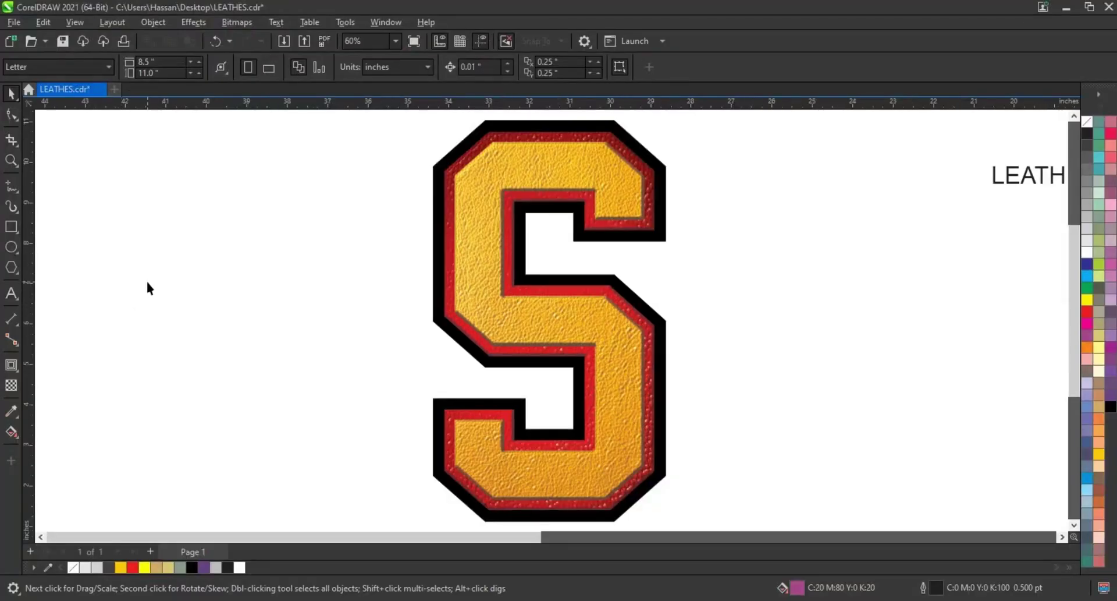